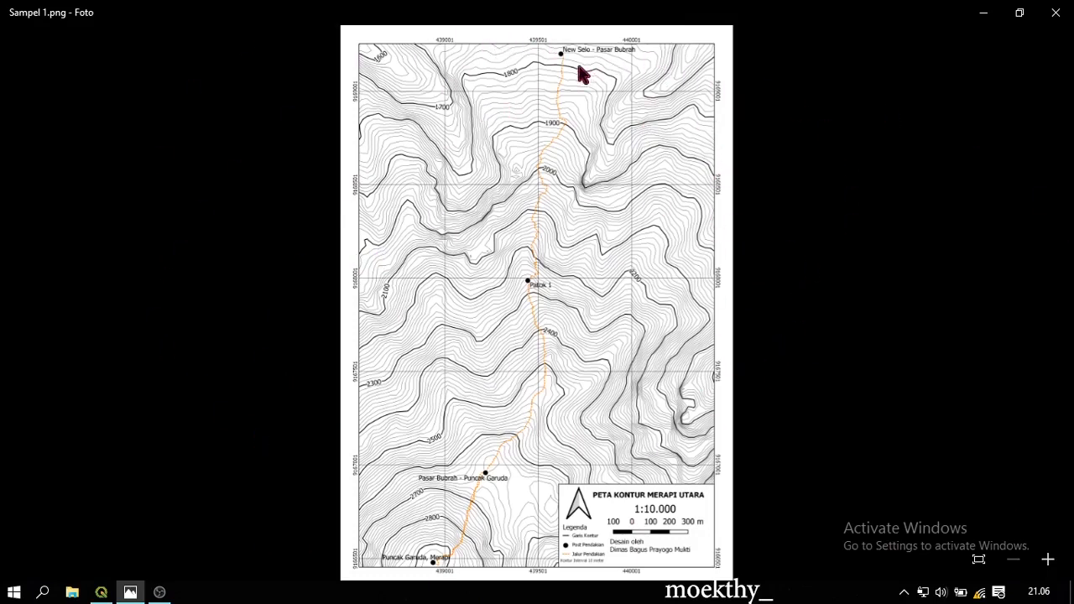
Zoom and pan around the Sampel 1.png Merapi contour map, then bring QGIS to the front
{"action": "left_click", "coordinate": [1047, 559]}
{"action": "left_click", "coordinate": [1047, 559]}
{"action": "left_click_drag", "start_coordinate": [567, 271], "coordinate": [688, 132]}
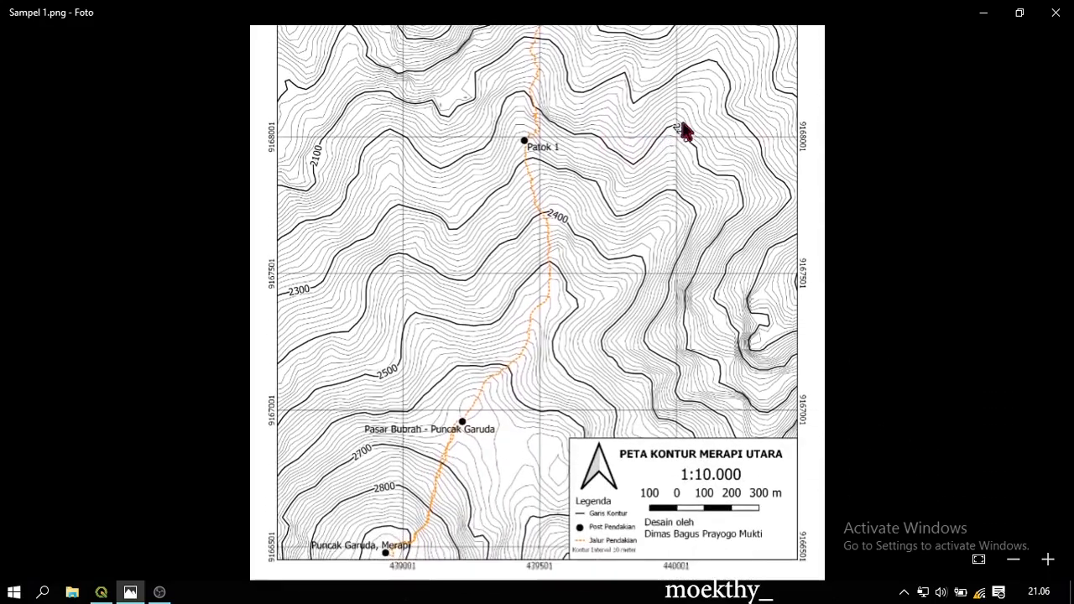
{"action": "left_click", "coordinate": [1013, 558]}
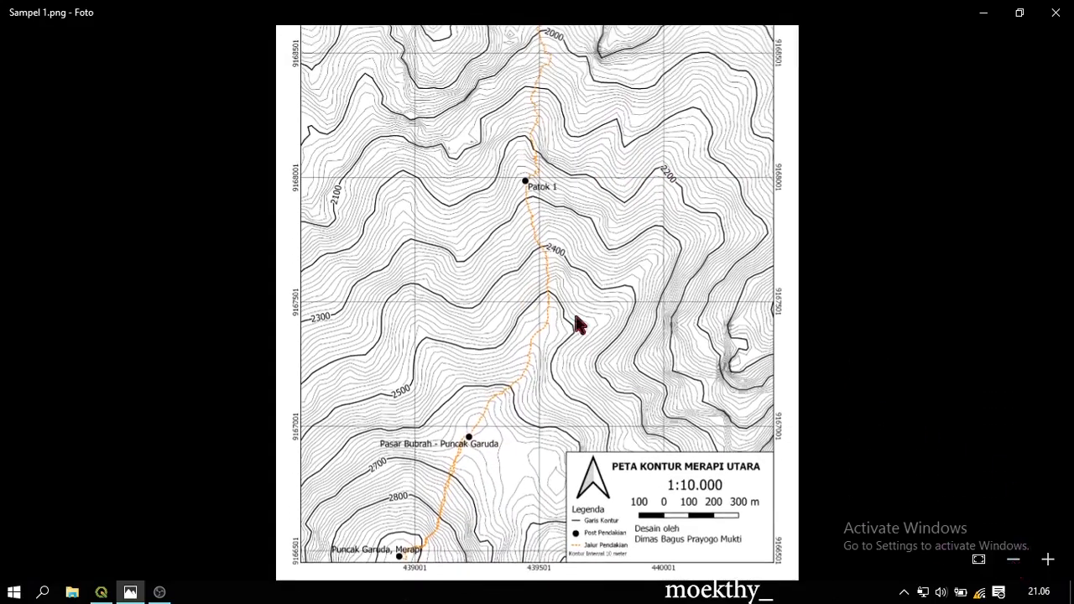
{"action": "left_click", "coordinate": [1016, 560]}
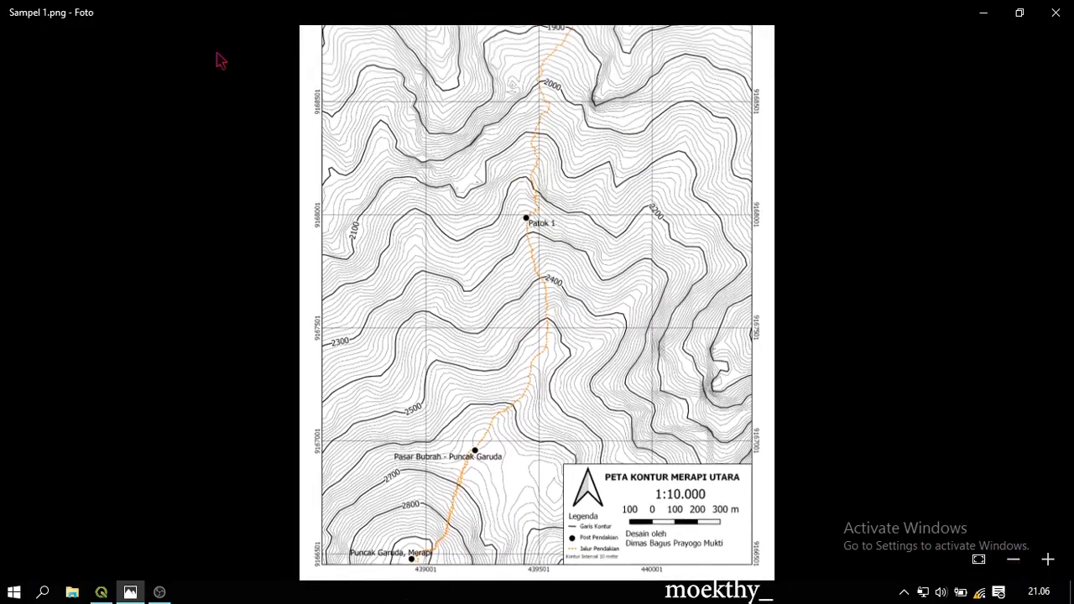
{"action": "left_click_drag", "start_coordinate": [581, 168], "coordinate": [597, 314]}
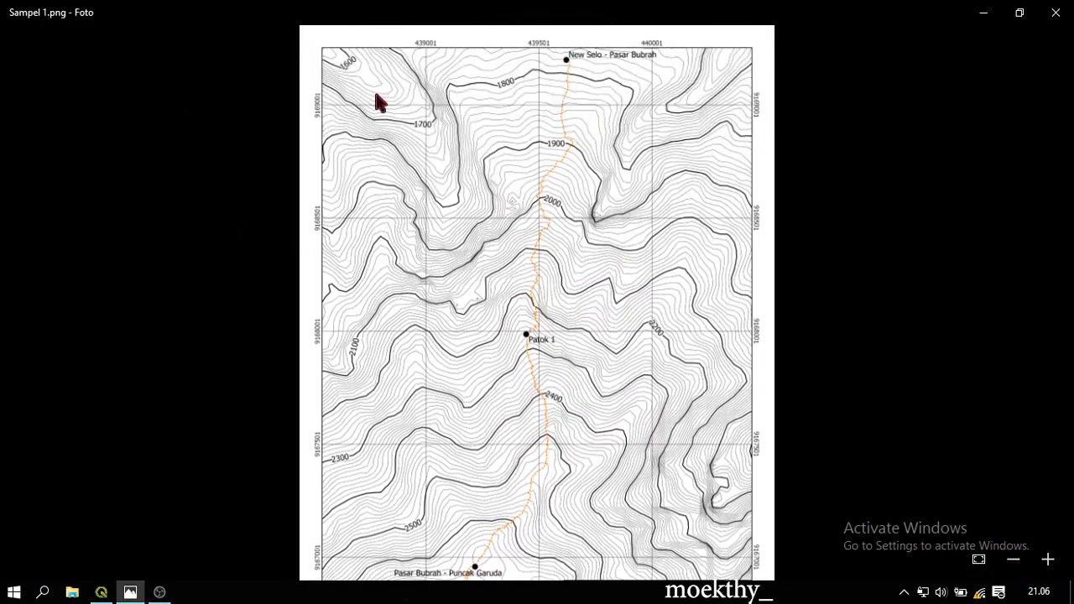
{"action": "left_click", "coordinate": [1012, 563]}
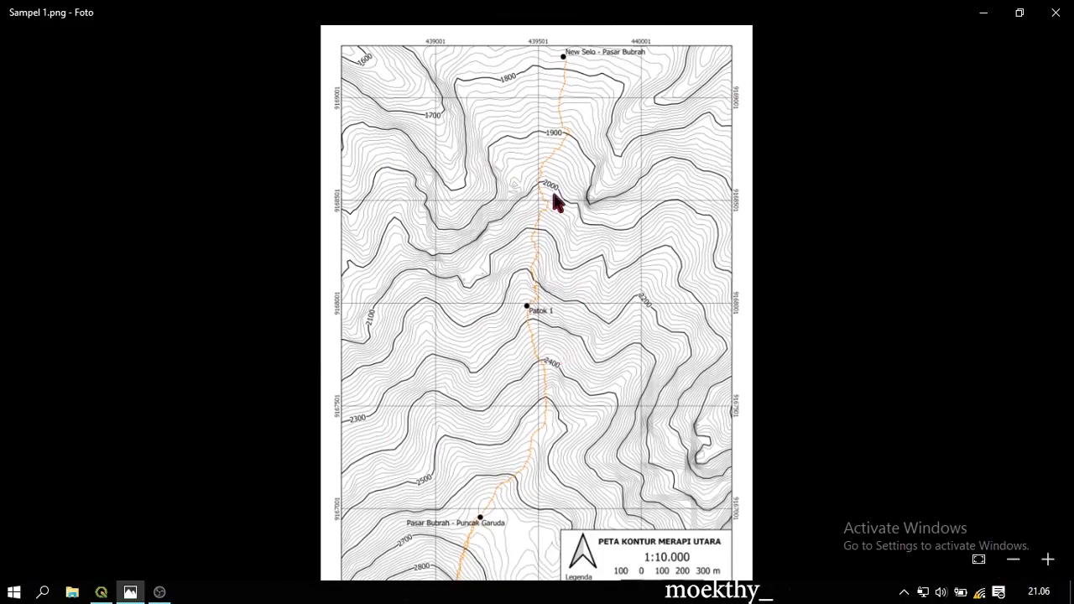
{"action": "left_click", "coordinate": [101, 591]}
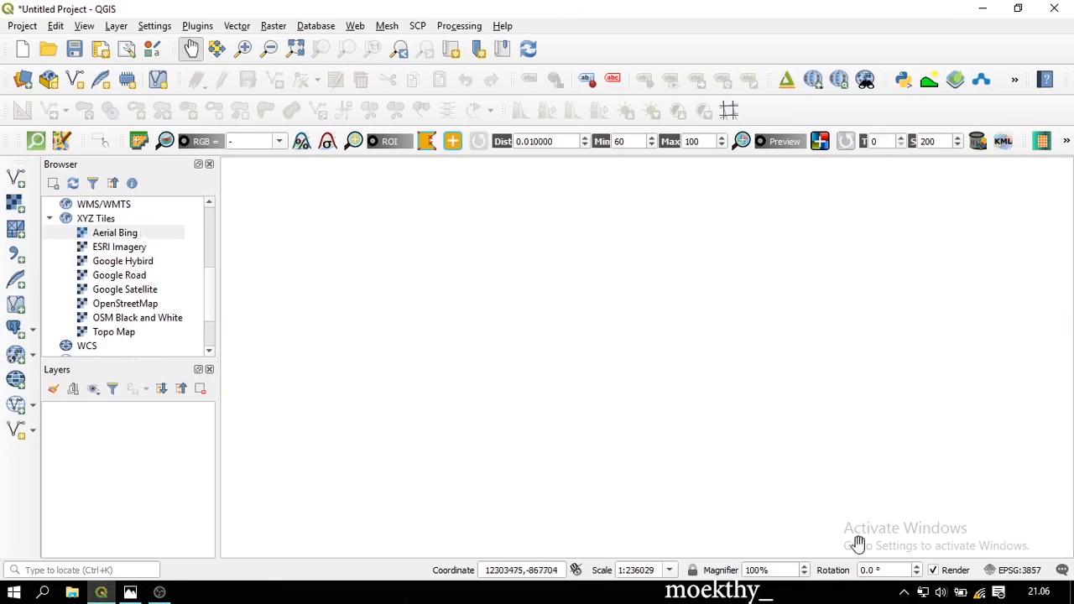
Add the ESRI Imagery XYZ Tiles basemap to the project and zoom in toward Merapi
{"action": "left_click", "coordinate": [95, 219]}
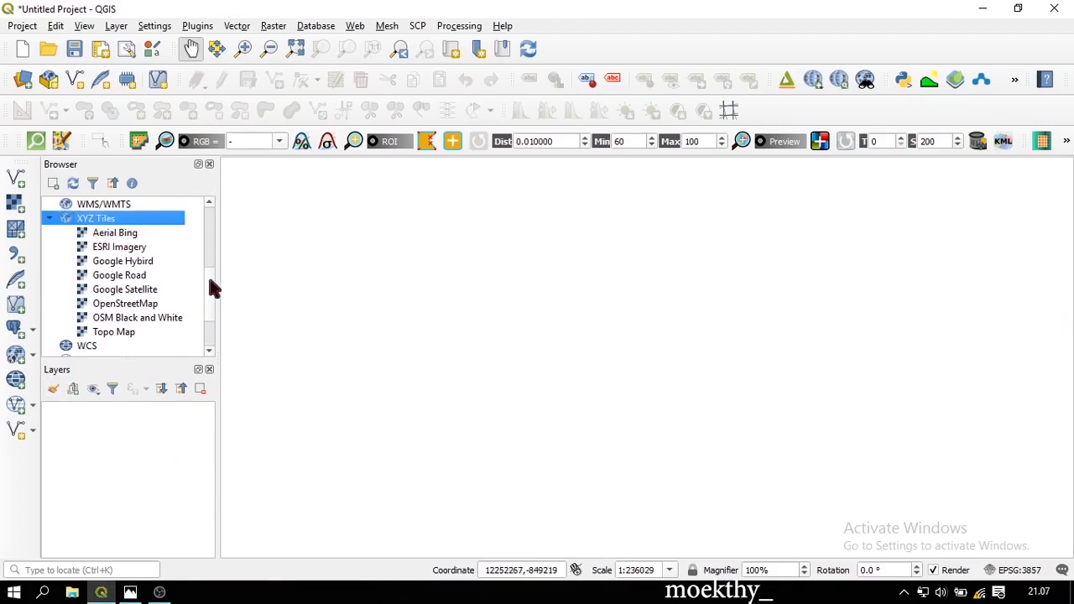
{"action": "left_click_drag", "start_coordinate": [126, 255], "coordinate": [517, 314]}
{"action": "scroll", "coordinate": [806, 367], "scroll_direction": "up", "scroll_amount": 2}
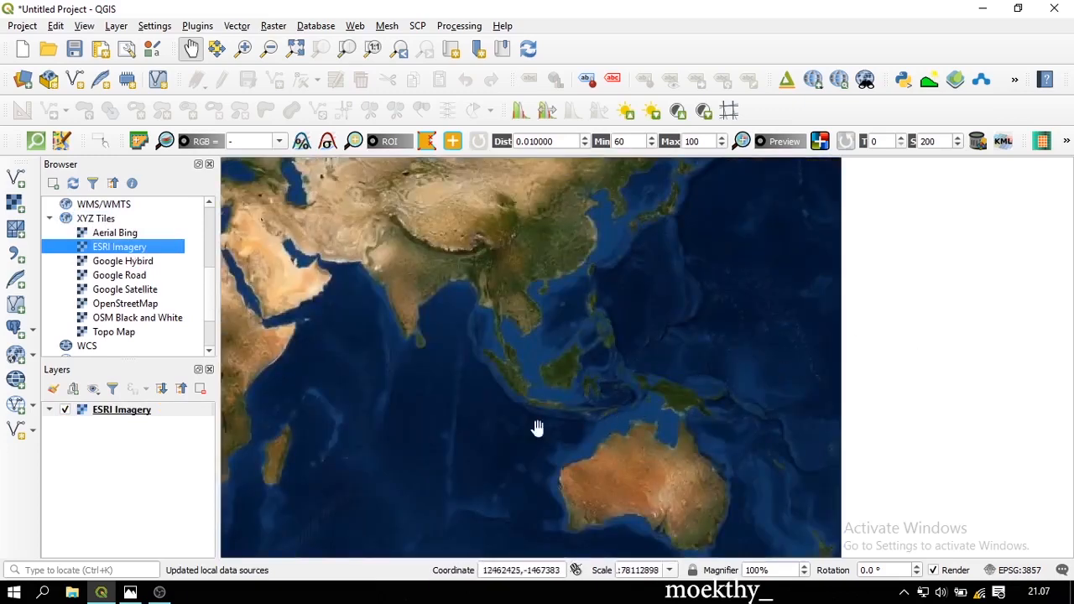
{"action": "scroll", "coordinate": [521, 417], "scroll_direction": "up", "scroll_amount": 1}
{"action": "scroll", "coordinate": [579, 401], "scroll_direction": "up", "scroll_amount": 1}
{"action": "scroll", "coordinate": [504, 394], "scroll_direction": "up", "scroll_amount": 1}
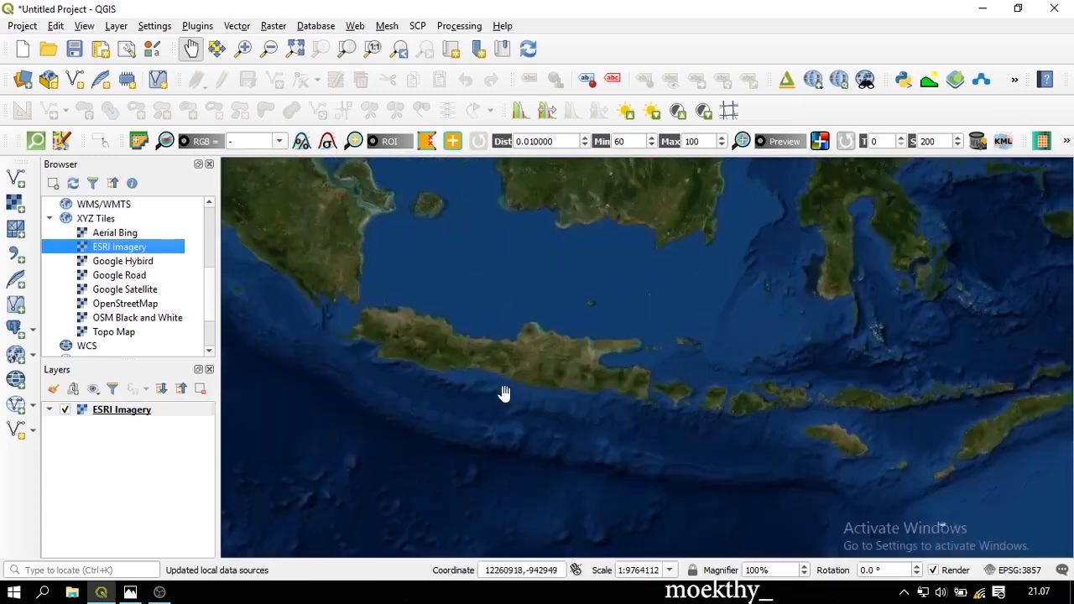
{"action": "scroll", "coordinate": [535, 370], "scroll_direction": "up", "scroll_amount": 1}
{"action": "scroll", "coordinate": [693, 439], "scroll_direction": "up", "scroll_amount": 1}
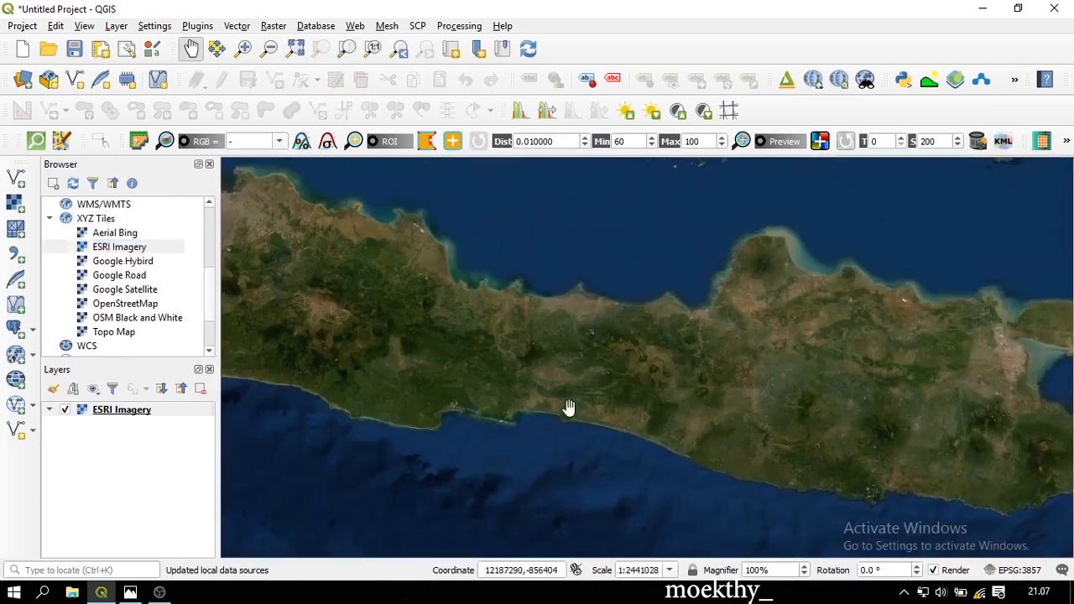
{"action": "scroll", "coordinate": [590, 391], "scroll_direction": "up", "scroll_amount": 1}
{"action": "scroll", "coordinate": [721, 403], "scroll_direction": "up", "scroll_amount": 1}
{"action": "scroll", "coordinate": [722, 377], "scroll_direction": "up", "scroll_amount": 1}
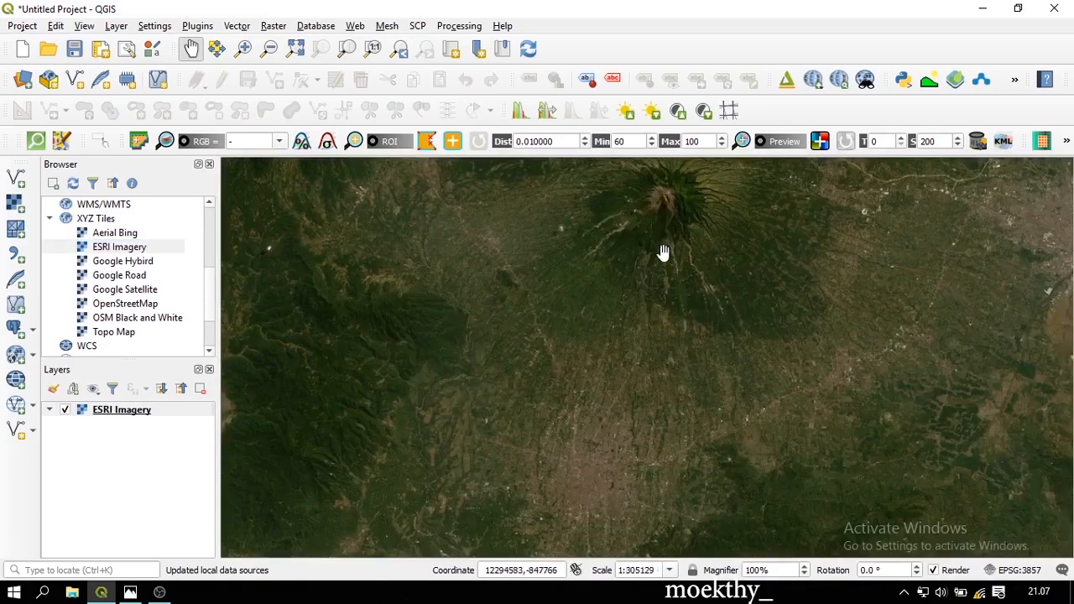
Pan and zoom the satellite map to centre it on Merapi's summit
{"action": "left_click_drag", "start_coordinate": [663, 249], "coordinate": [638, 309]}
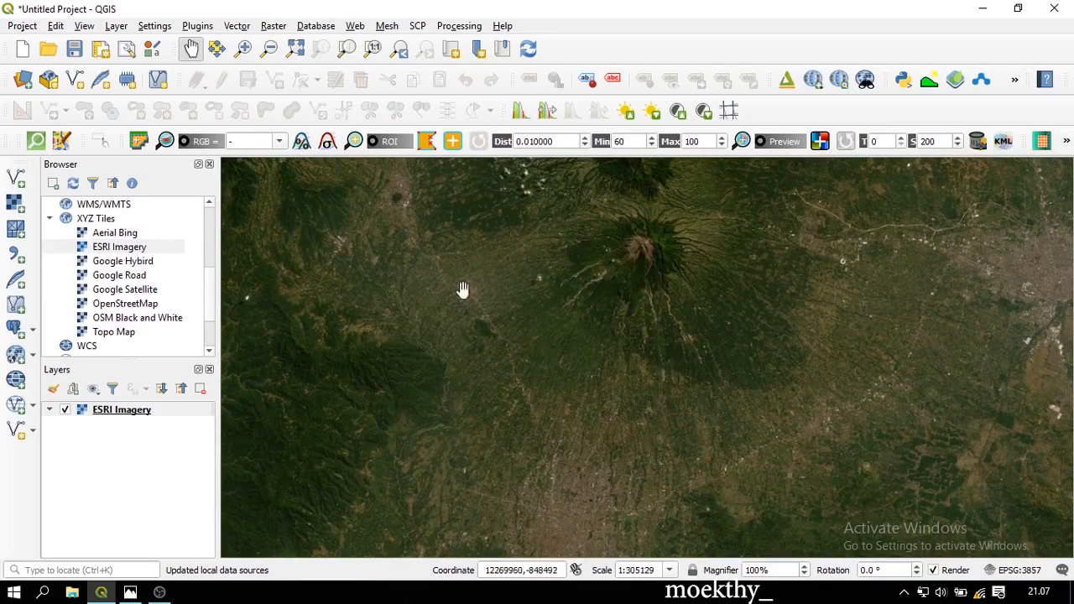
{"action": "scroll", "coordinate": [615, 306], "scroll_direction": "up", "scroll_amount": 1}
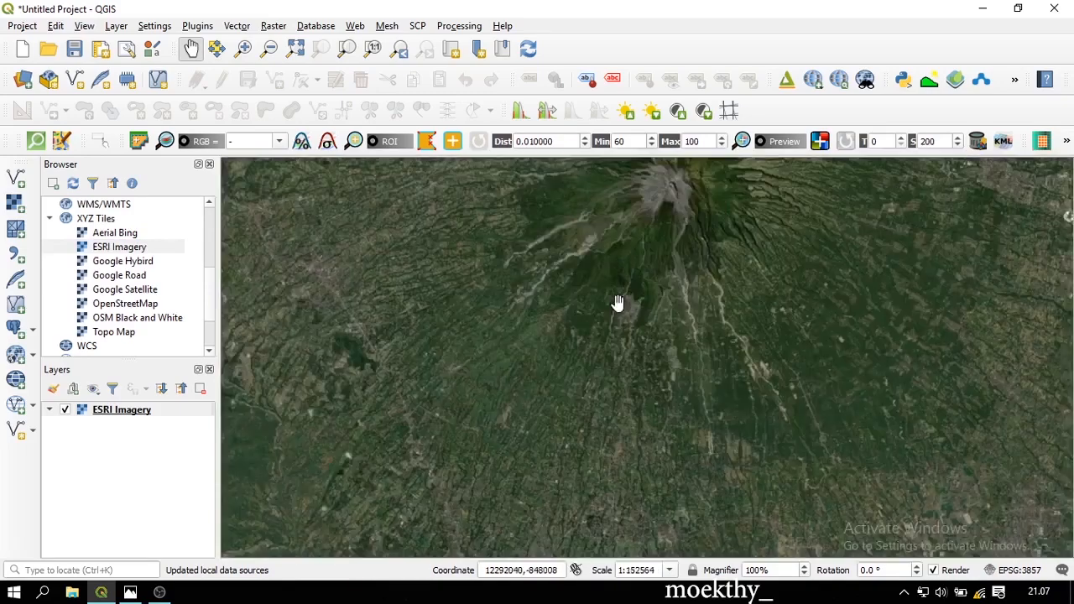
{"action": "left_click_drag", "start_coordinate": [616, 306], "coordinate": [627, 324]}
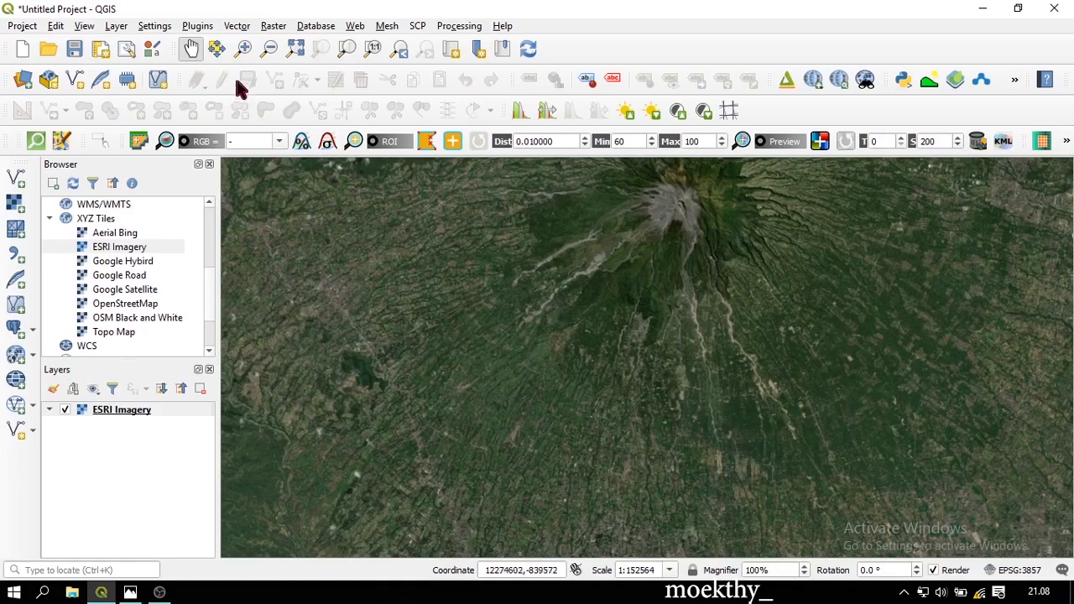
Confirm in the plugin manager that SRTM Downloader 3.1.4 is installed
{"action": "left_click", "coordinate": [204, 28]}
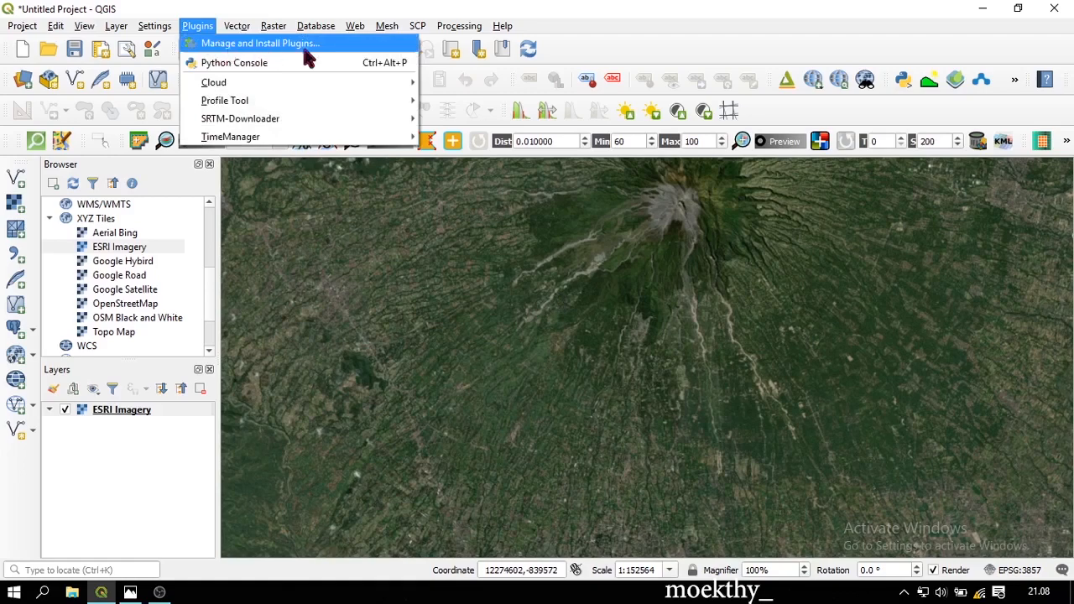
{"action": "left_click", "coordinate": [329, 47]}
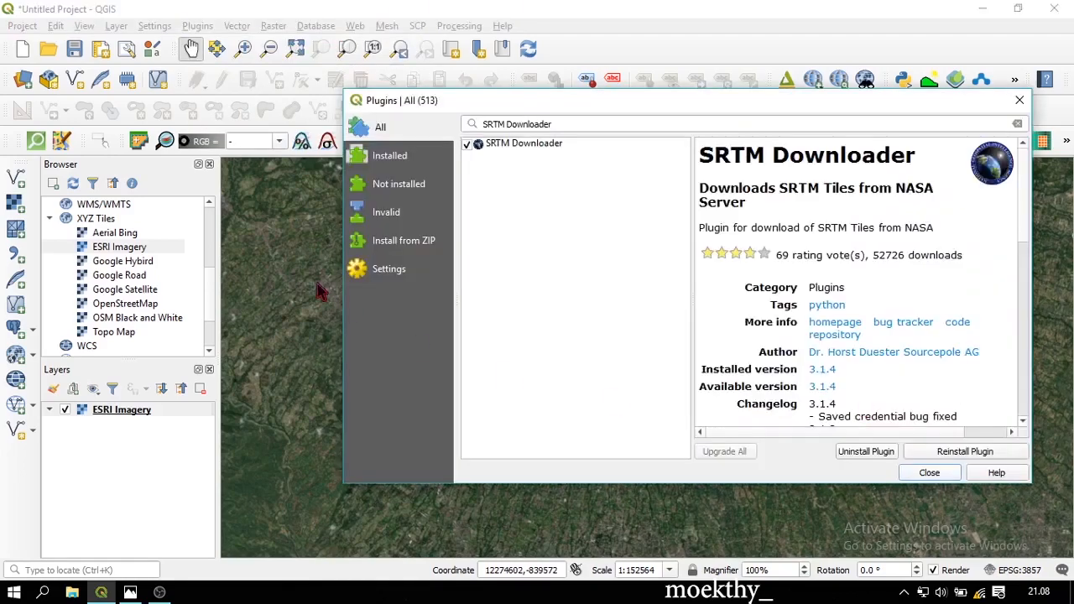
{"action": "left_click_drag", "start_coordinate": [574, 125], "coordinate": [311, 120]}
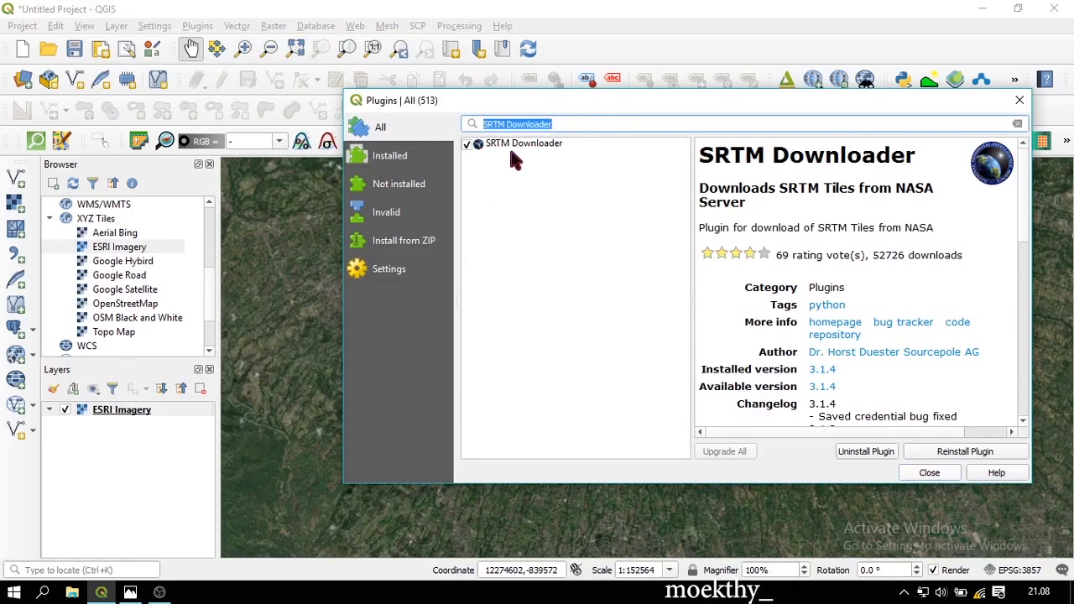
{"action": "left_click", "coordinate": [620, 124]}
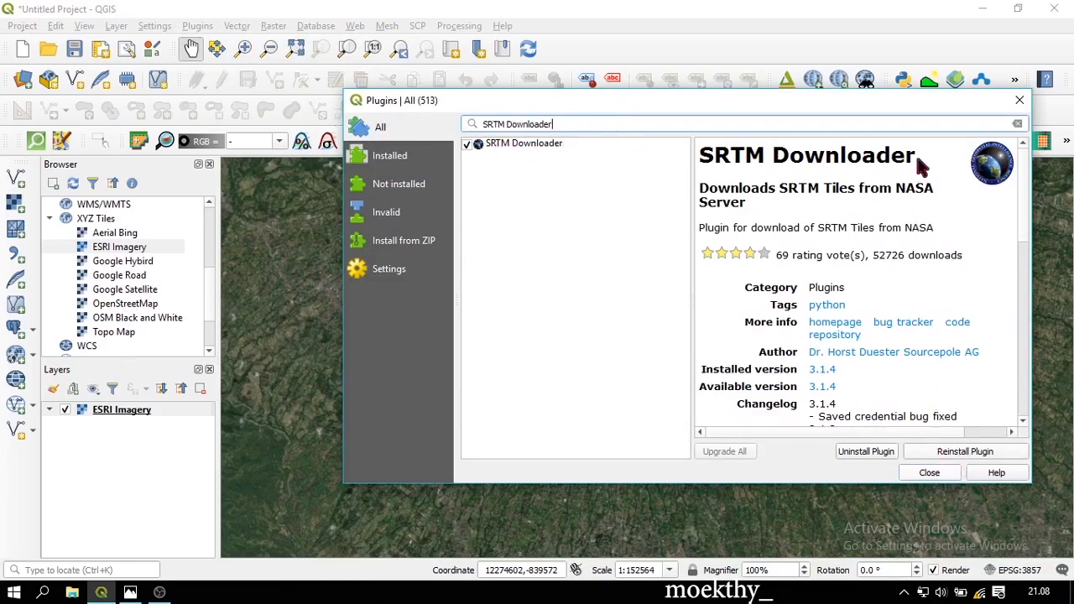
{"action": "left_click", "coordinate": [1019, 100]}
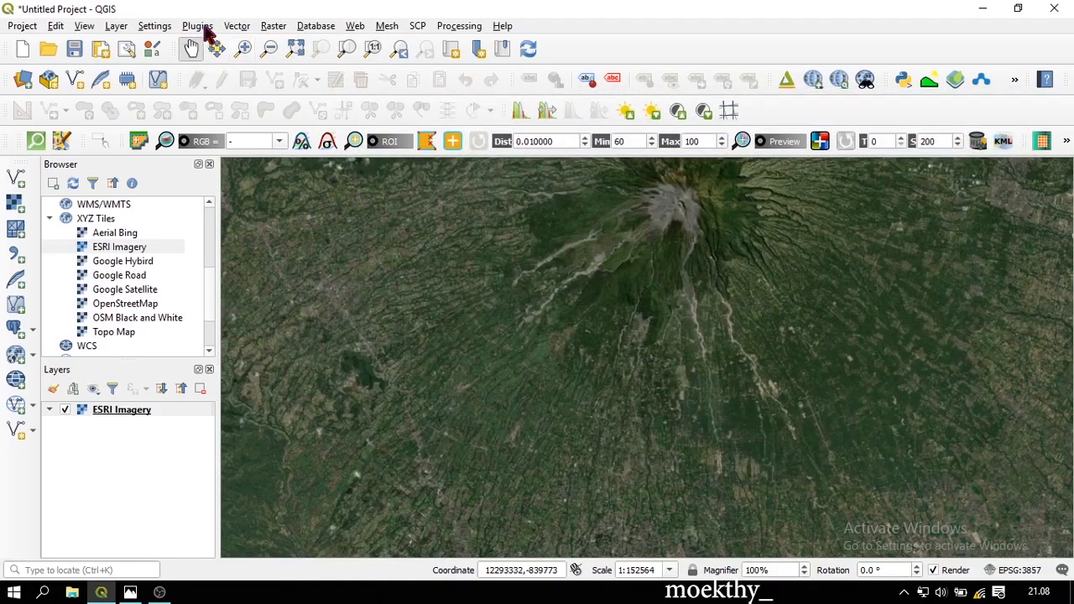
Launch SRTM Downloader from the Plugins menu
{"action": "left_click", "coordinate": [201, 27]}
{"action": "mouse_move", "coordinate": [277, 118]}
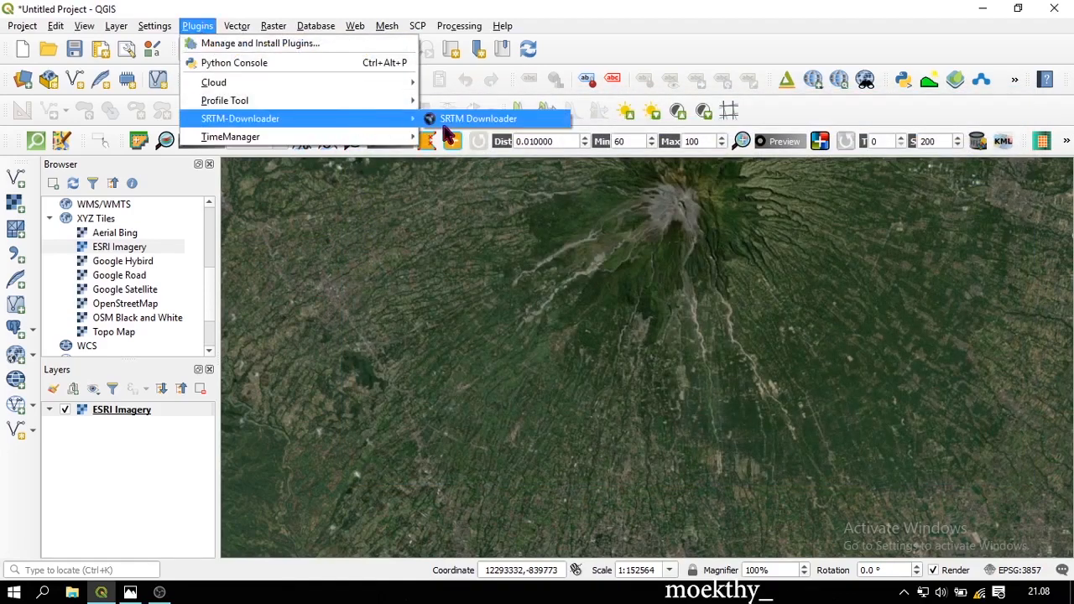
{"action": "left_click", "coordinate": [445, 121]}
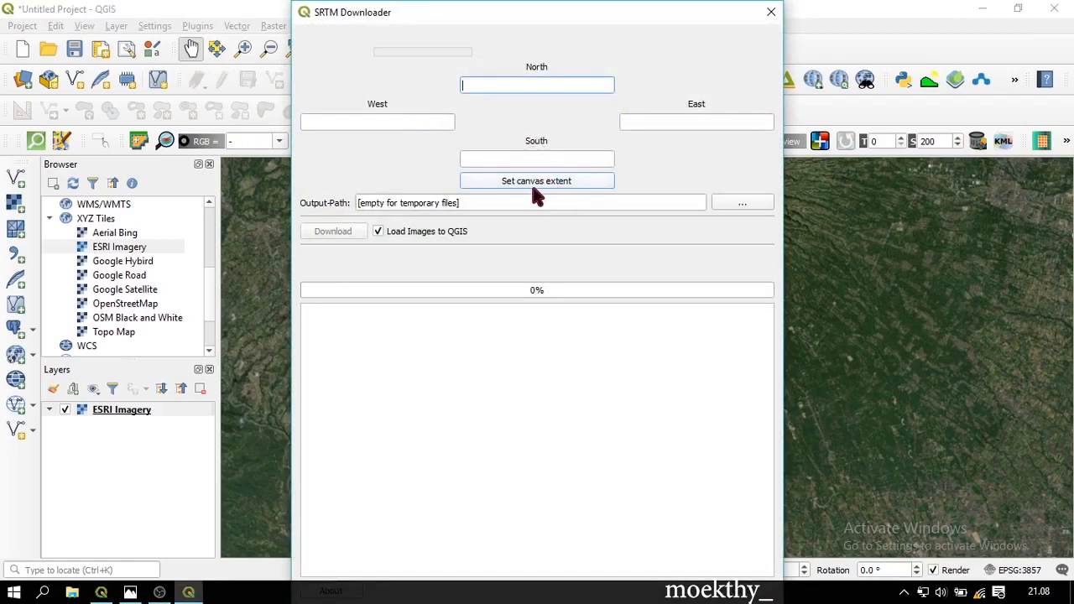
Set SRTM Downloader bounds from the canvas (North -7, West 110, East 111, South -8) and close it
{"action": "left_click", "coordinate": [534, 188]}
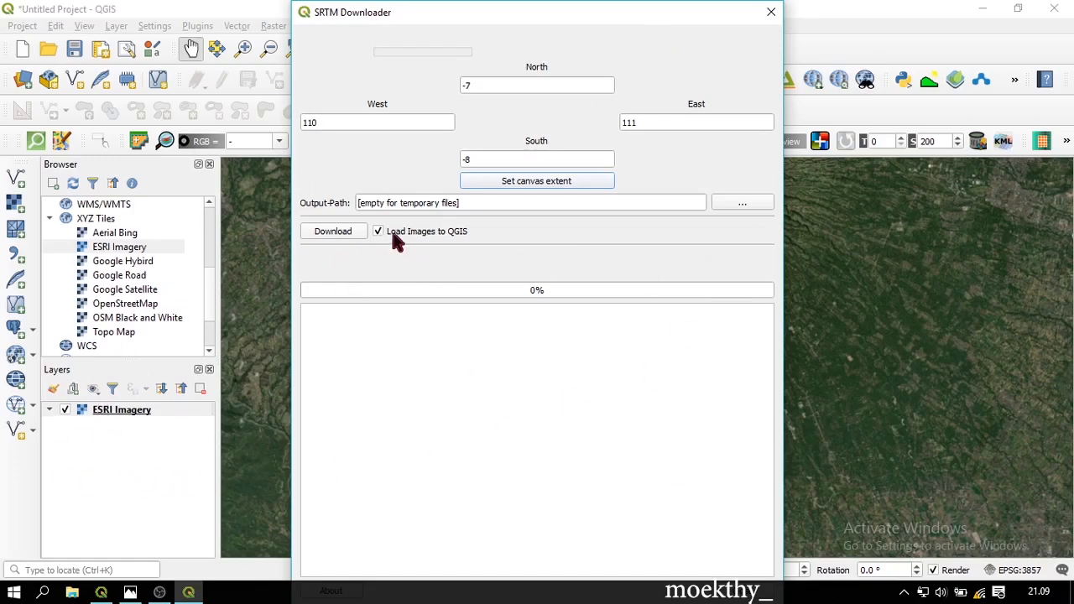
{"action": "left_click", "coordinate": [772, 14]}
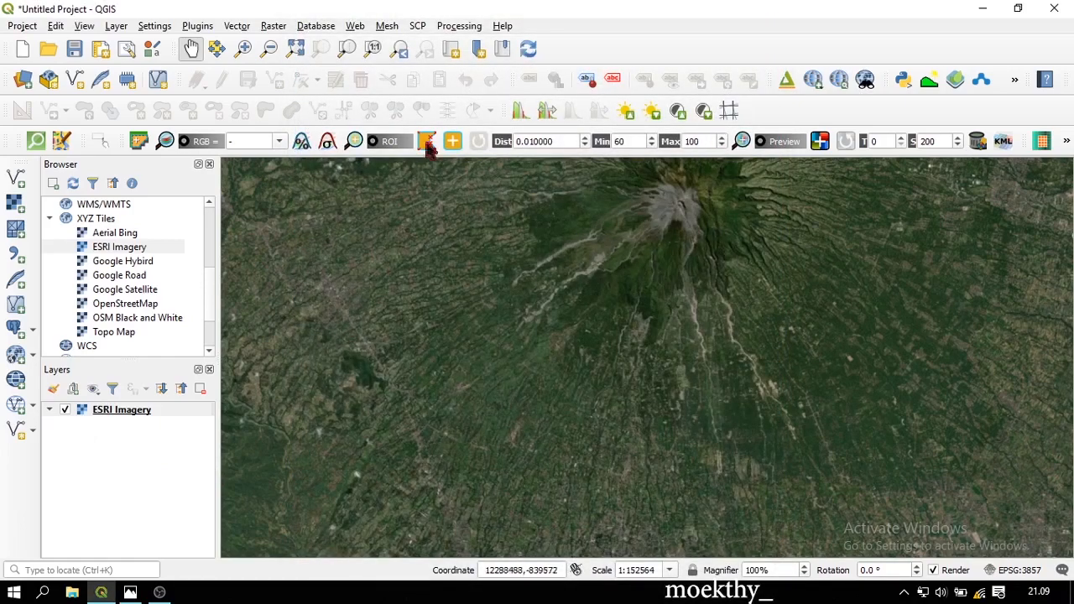
Add S08E110.hgt from Documents\Kartografi\DEM as a raster layer
{"action": "left_click", "coordinate": [17, 206]}
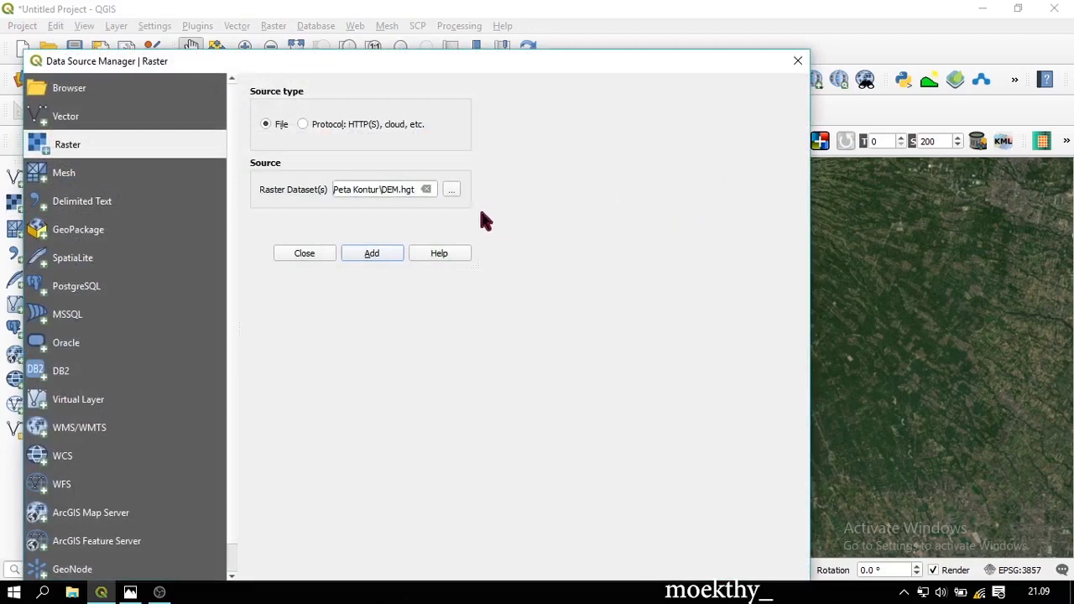
{"action": "left_click", "coordinate": [453, 193]}
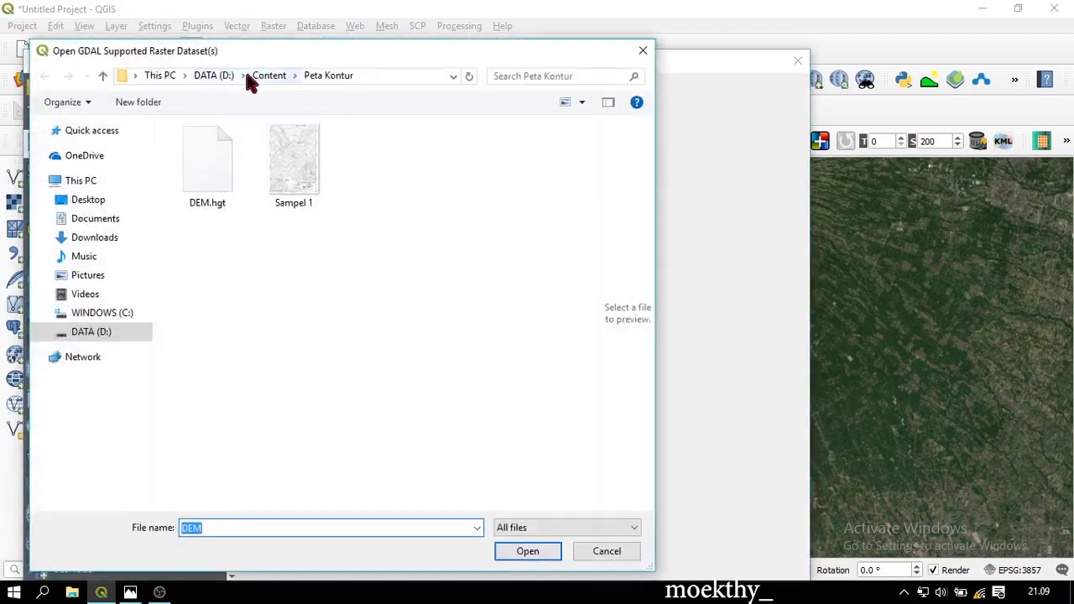
{"action": "left_click", "coordinate": [242, 78]}
{"action": "double_click", "coordinate": [363, 157]}
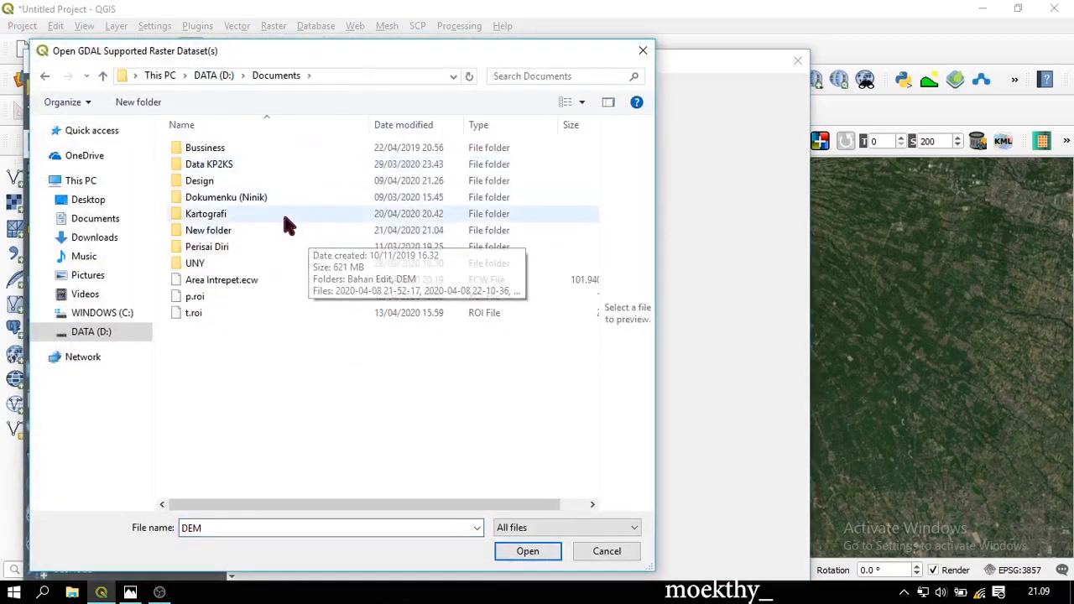
{"action": "double_click", "coordinate": [285, 220]}
{"action": "double_click", "coordinate": [268, 228]}
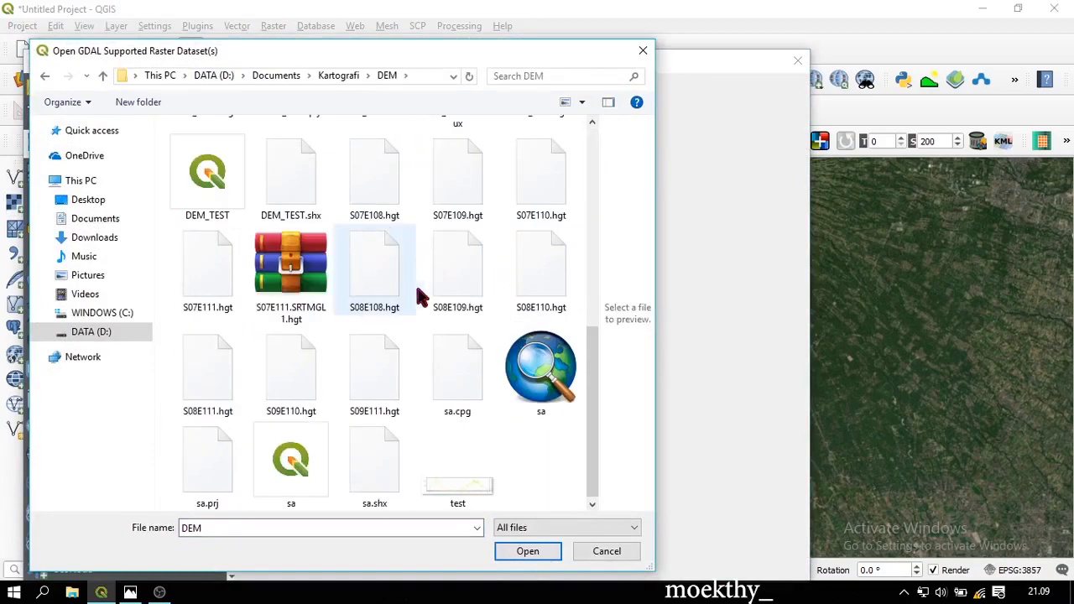
{"action": "left_click", "coordinate": [569, 273]}
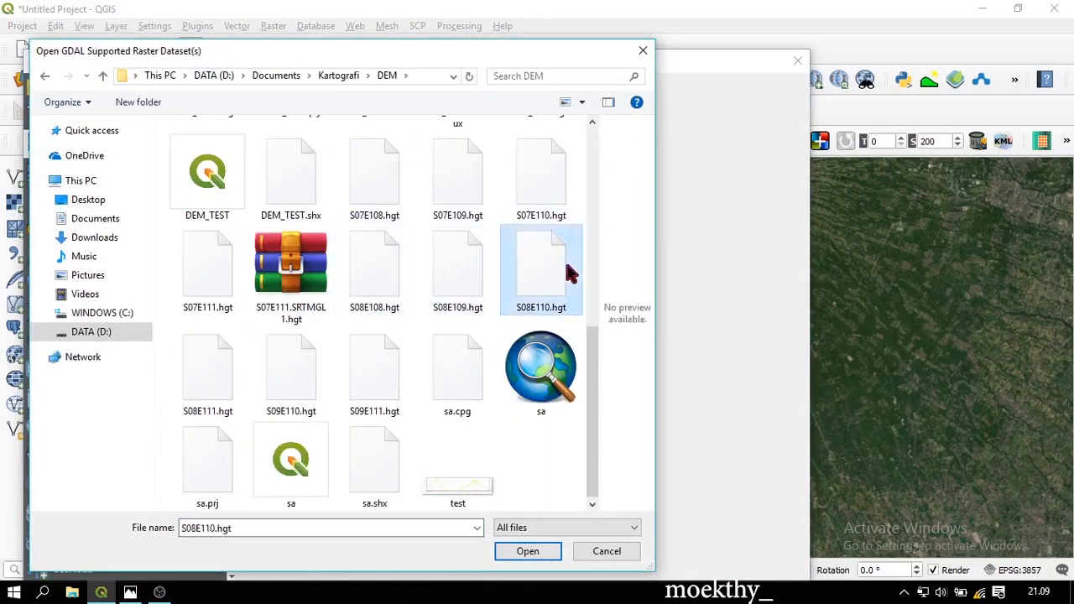
{"action": "double_click", "coordinate": [568, 273]}
{"action": "left_click", "coordinate": [689, 563]}
{"action": "left_click", "coordinate": [644, 563]}
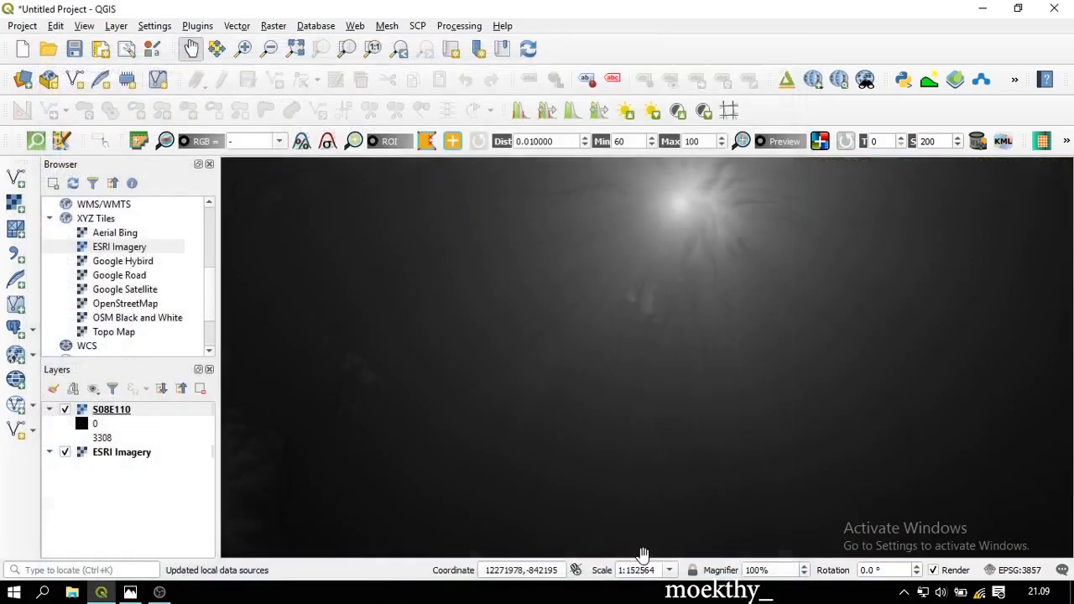
Hide the S08E110 layer and frame the satellite imagery closely on Merapi's slopes
{"action": "scroll", "coordinate": [607, 375], "scroll_direction": "down", "scroll_amount": 3}
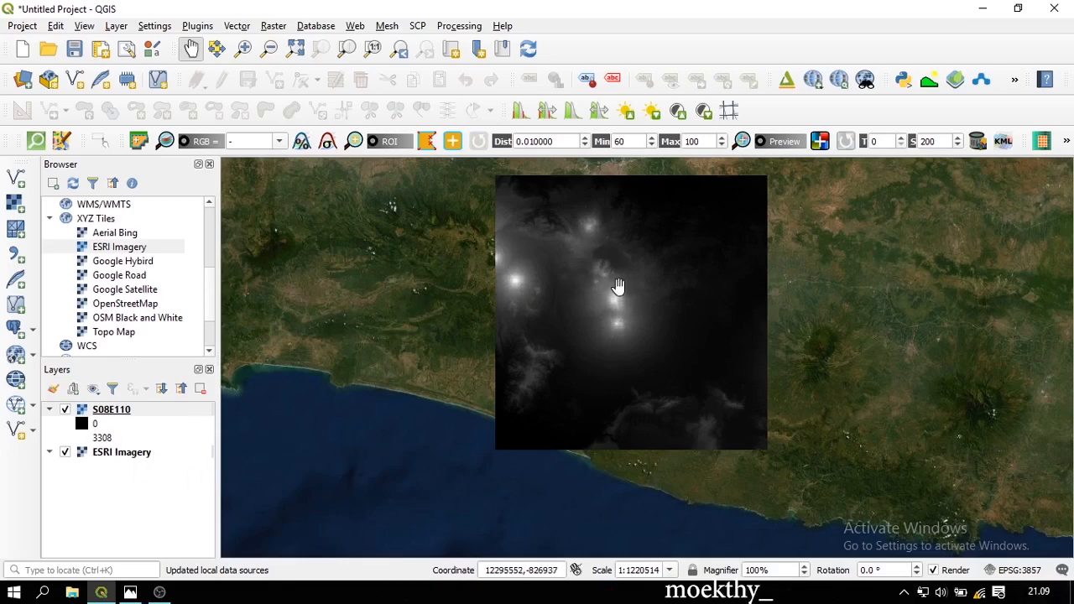
{"action": "scroll", "coordinate": [617, 287], "scroll_direction": "up", "scroll_amount": 1}
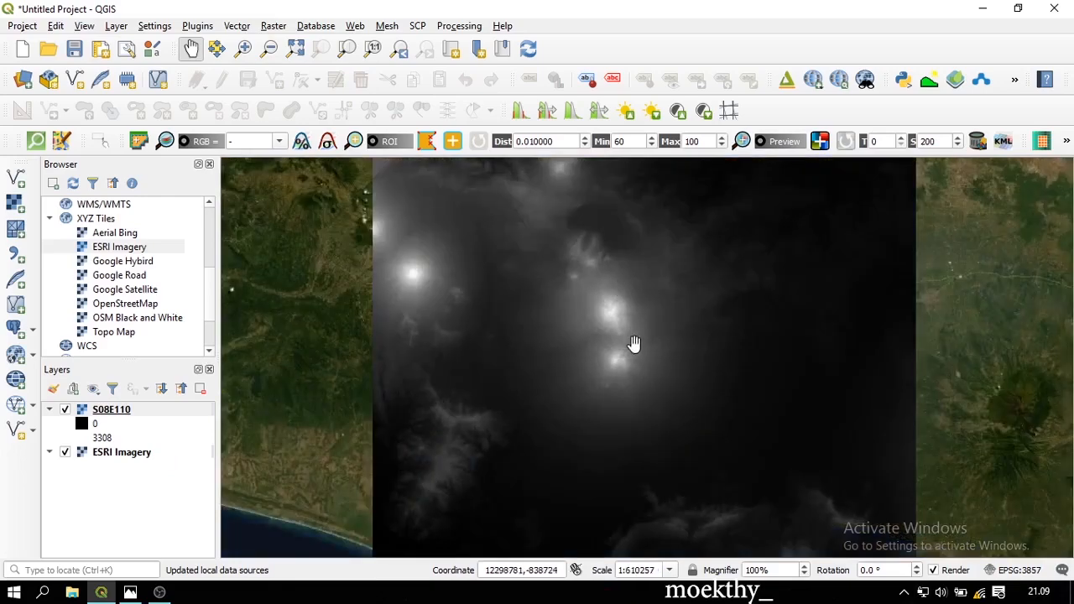
{"action": "scroll", "coordinate": [634, 344], "scroll_direction": "down", "scroll_amount": 1}
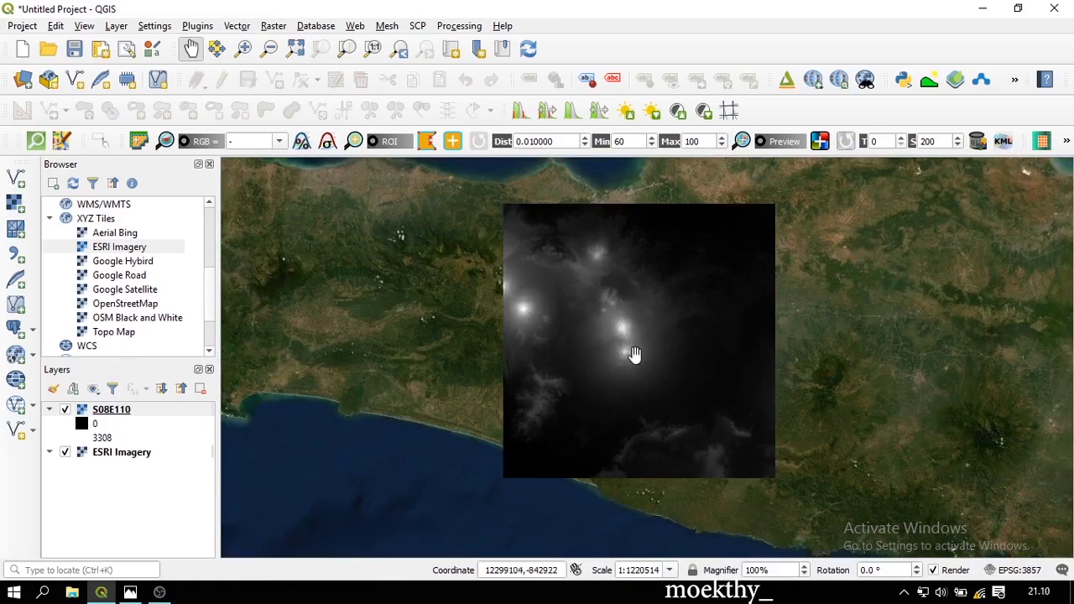
{"action": "scroll", "coordinate": [621, 357], "scroll_direction": "up", "scroll_amount": 1}
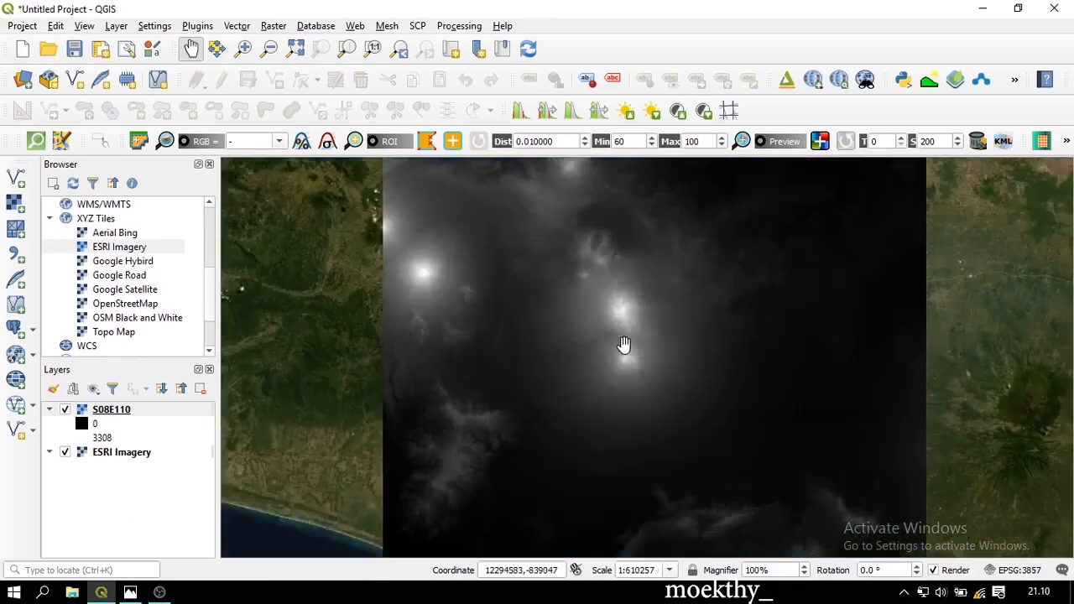
{"action": "scroll", "coordinate": [599, 418], "scroll_direction": "up", "scroll_amount": 1}
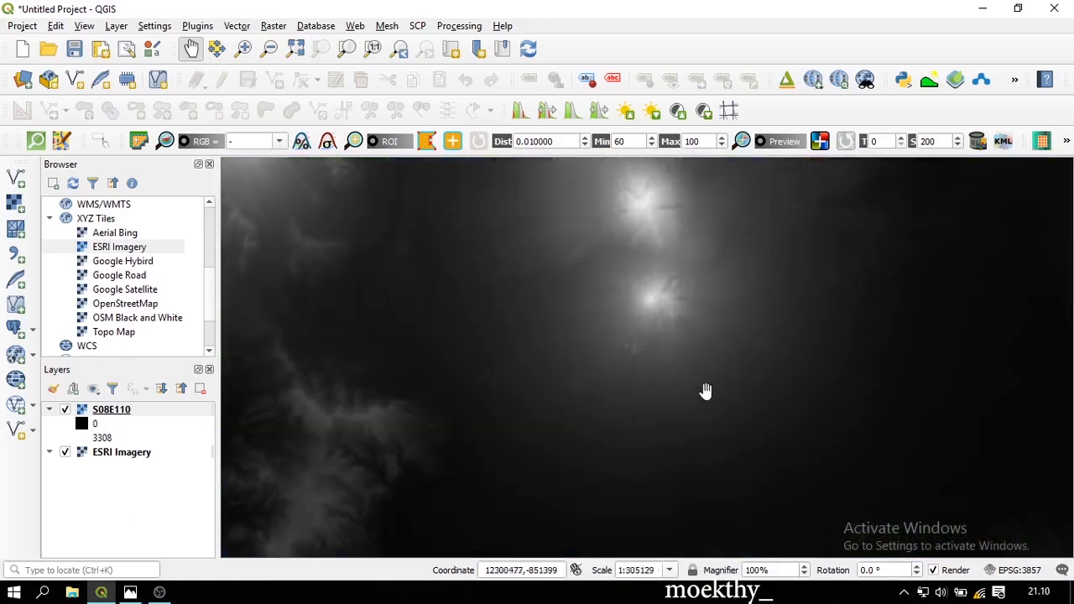
{"action": "left_click_drag", "start_coordinate": [705, 388], "coordinate": [693, 321]}
{"action": "left_click", "coordinate": [65, 411]}
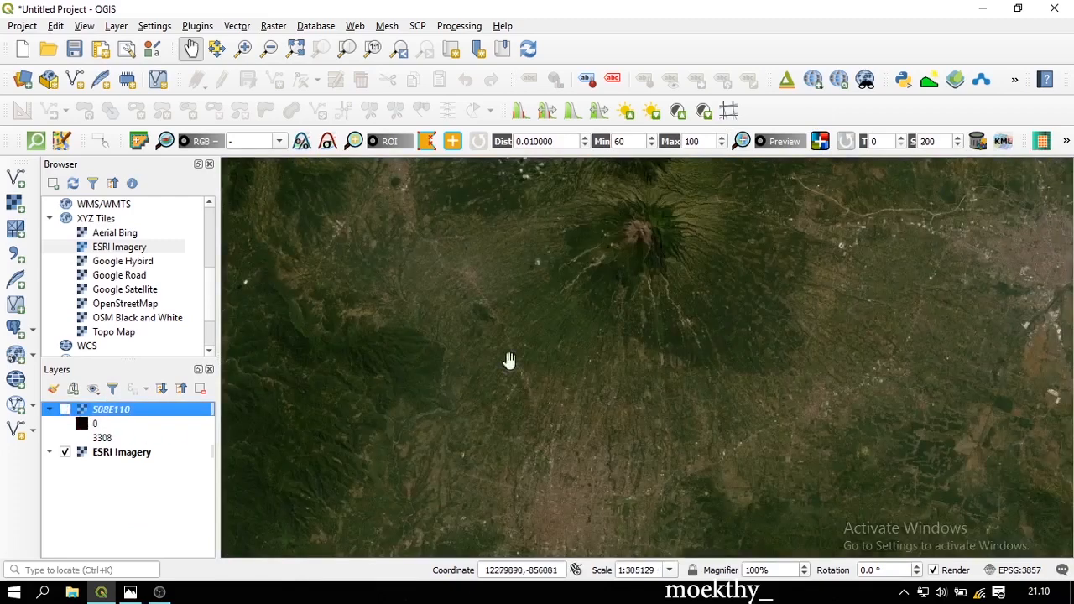
{"action": "scroll", "coordinate": [639, 324], "scroll_direction": "up", "scroll_amount": 1}
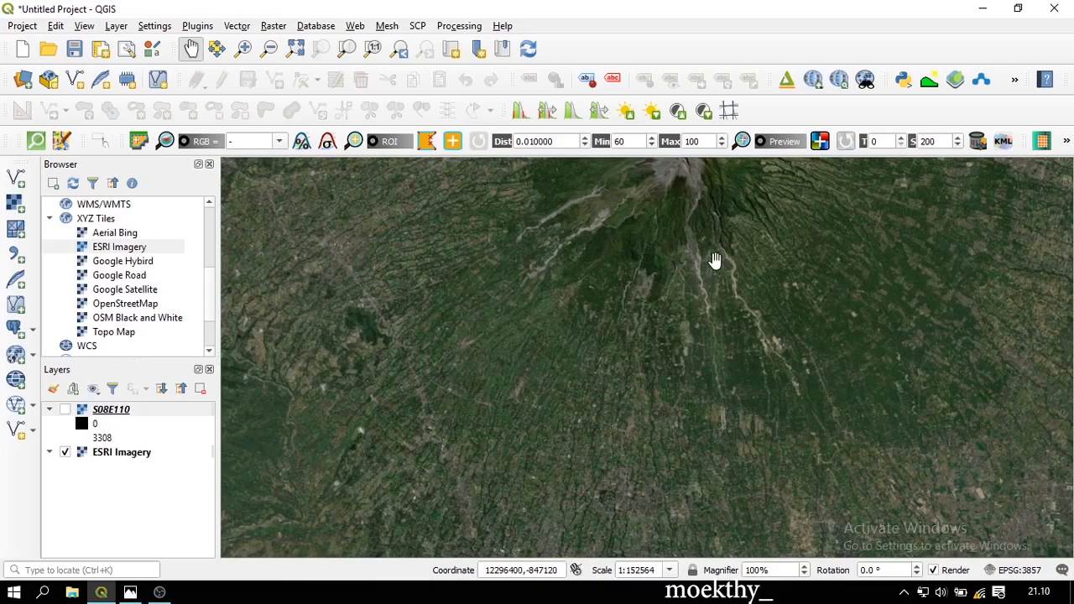
{"action": "left_click_drag", "start_coordinate": [714, 260], "coordinate": [678, 280]}
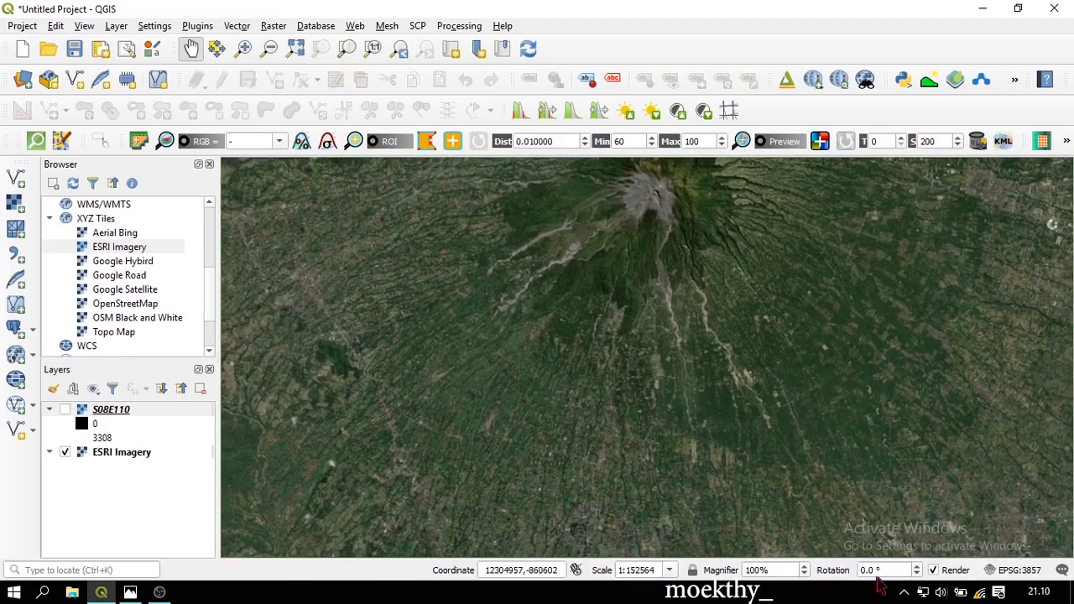
Rotate the map view to 90°
{"action": "left_click_drag", "start_coordinate": [888, 570], "coordinate": [852, 570]}
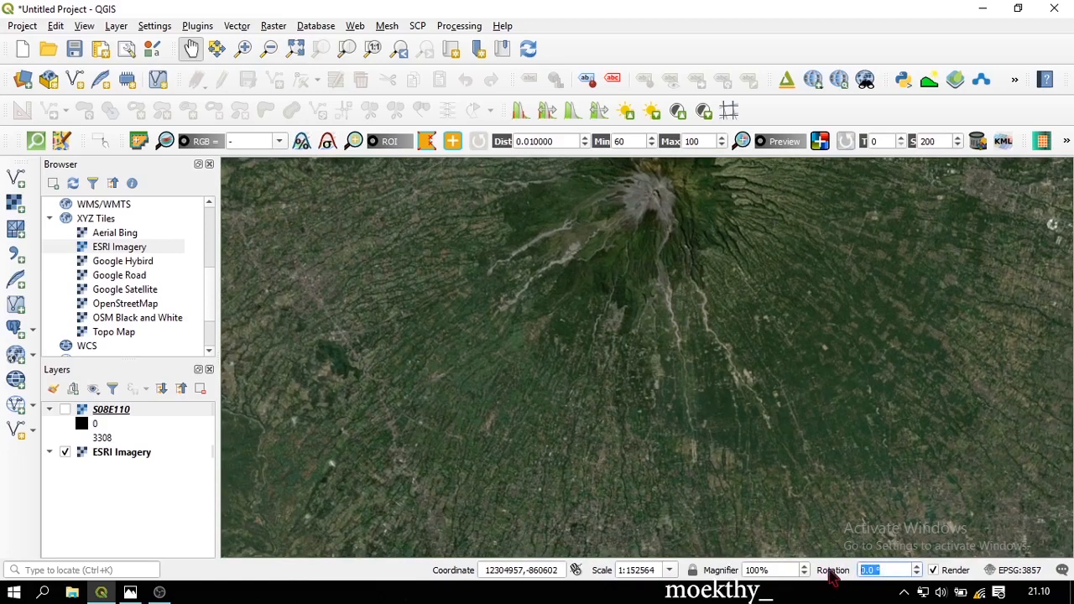
{"action": "type", "text": "90"}
{"action": "key", "text": "Return"}
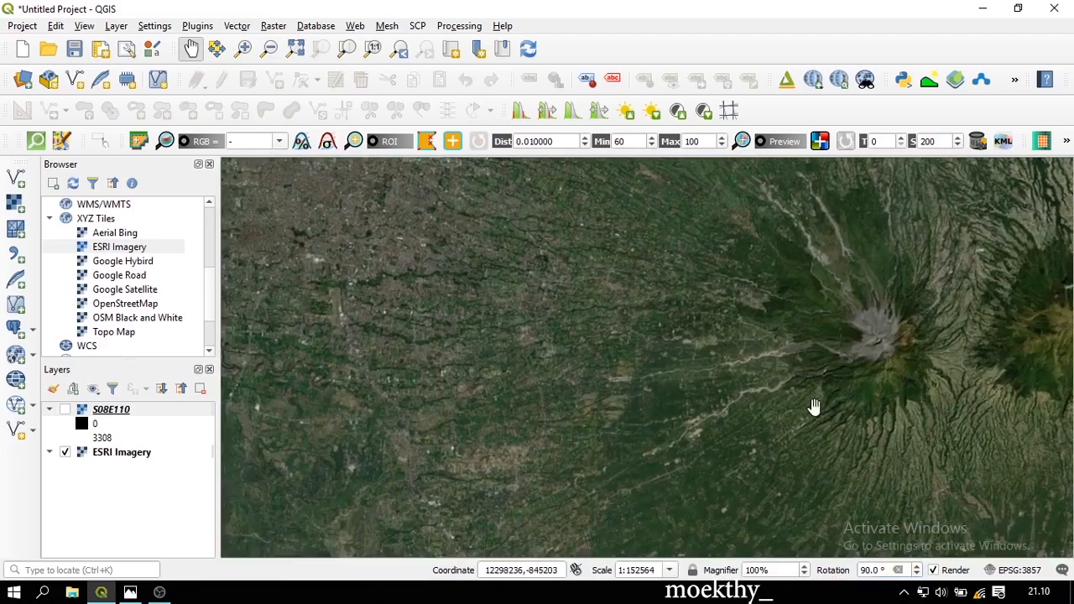
Frame the area west of the volcano and show the S08E110 layer again
{"action": "left_click_drag", "start_coordinate": [814, 406], "coordinate": [882, 434]}
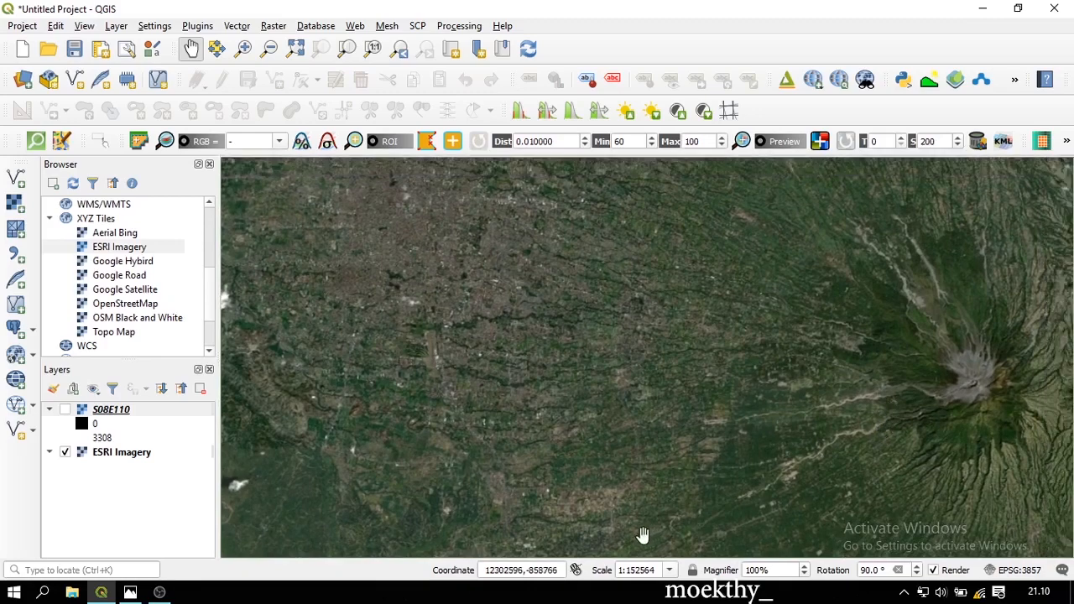
{"action": "scroll", "coordinate": [845, 375], "scroll_direction": "up", "scroll_amount": 1}
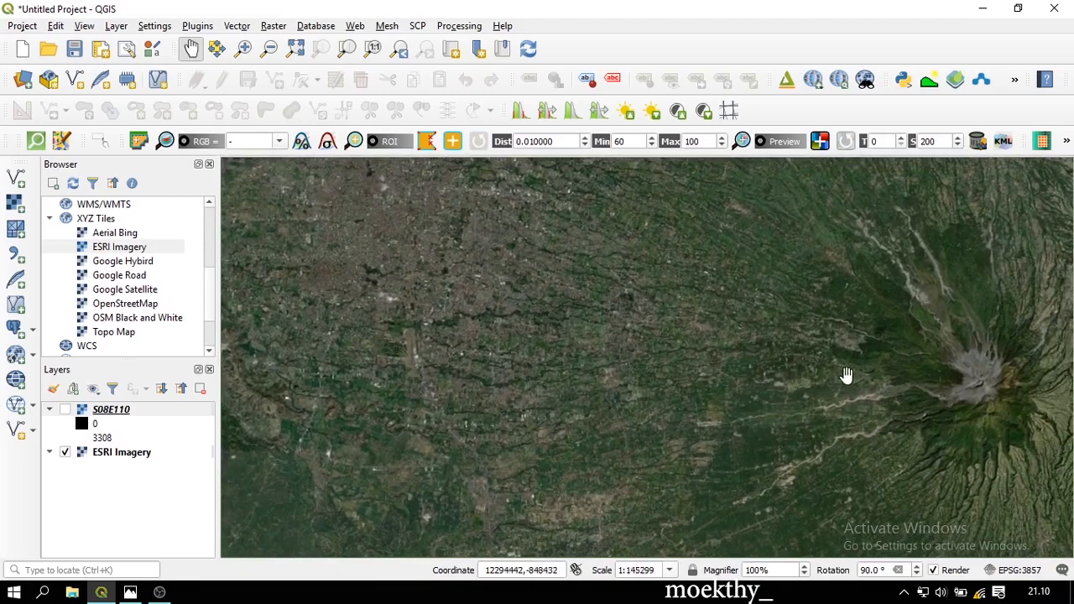
{"action": "scroll", "coordinate": [845, 376], "scroll_direction": "up", "scroll_amount": 2}
{"action": "scroll", "coordinate": [768, 331], "scroll_direction": "up", "scroll_amount": 1}
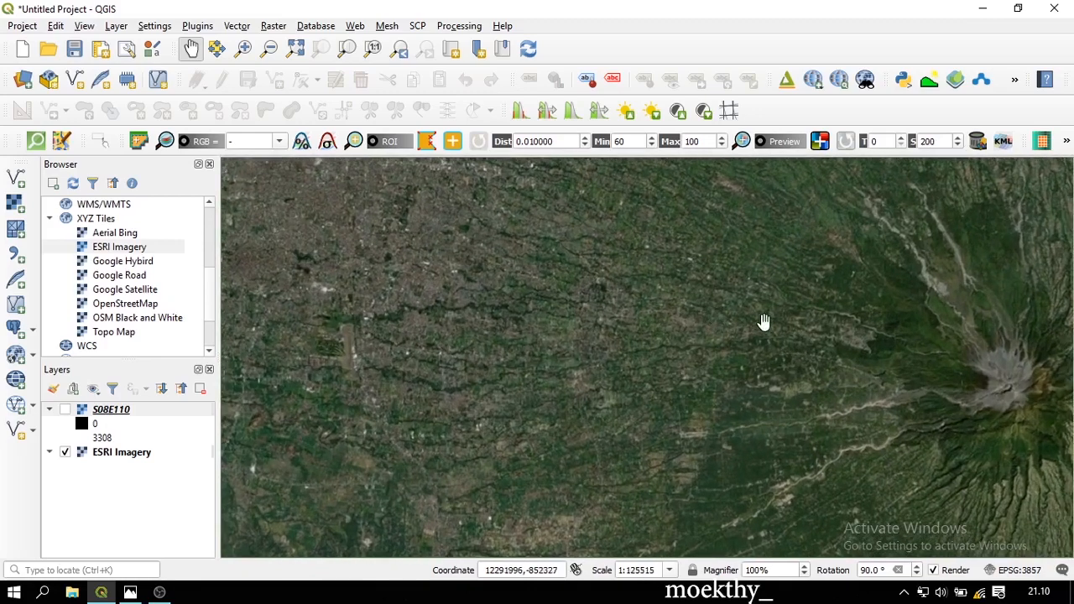
{"action": "left_click_drag", "start_coordinate": [765, 321], "coordinate": [754, 277]}
{"action": "scroll", "coordinate": [805, 353], "scroll_direction": "up", "scroll_amount": 5}
{"action": "scroll", "coordinate": [782, 311], "scroll_direction": "up", "scroll_amount": 4}
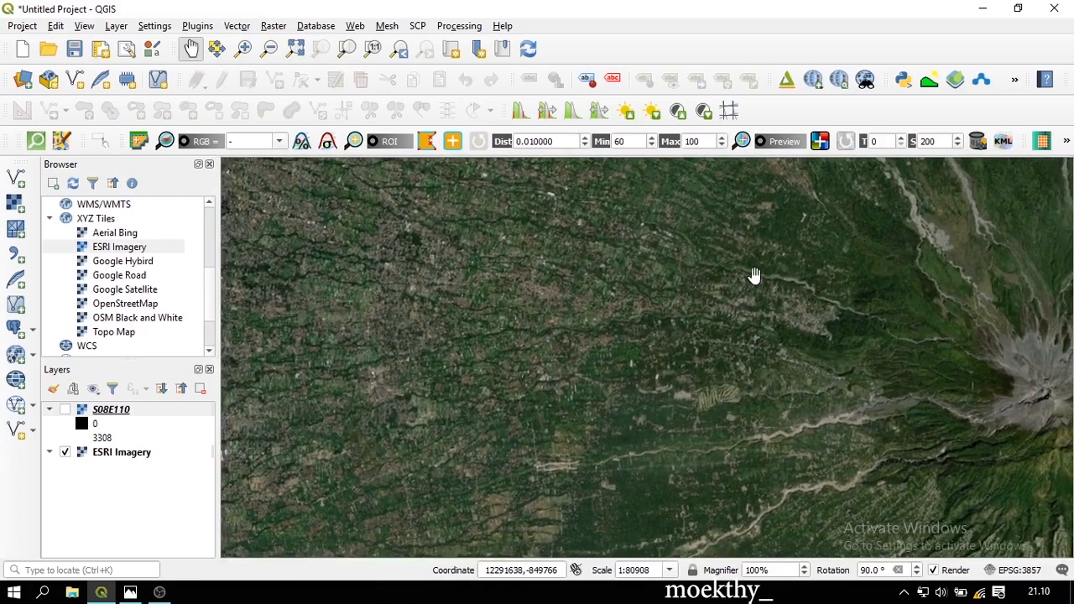
{"action": "left_click", "coordinate": [65, 410]}
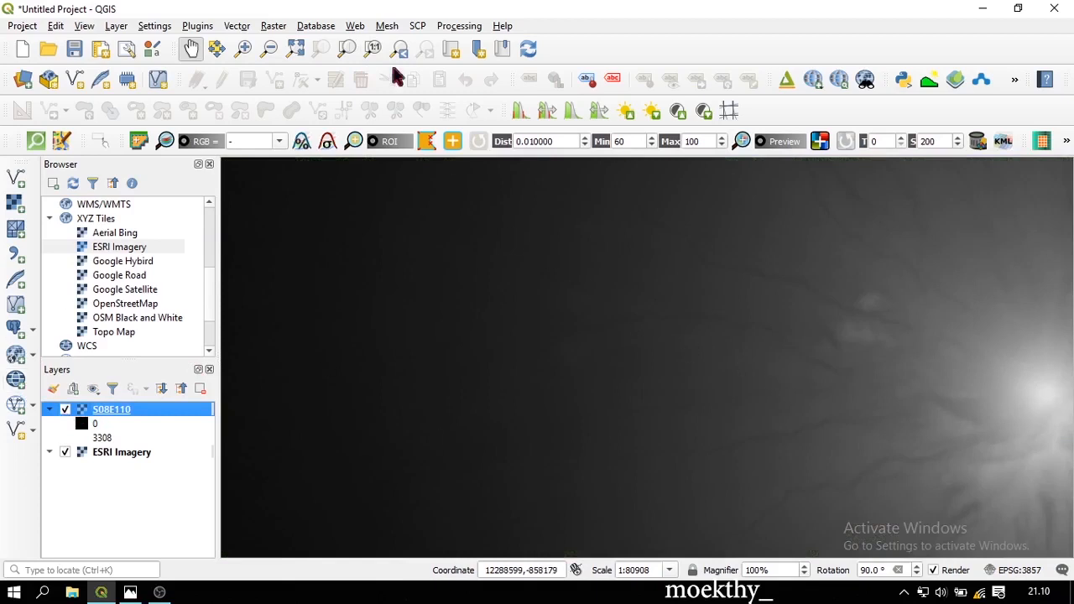
Start Clip Raster by Extent on S08E110, drawing the extent over the visible map
{"action": "left_click", "coordinate": [273, 26]}
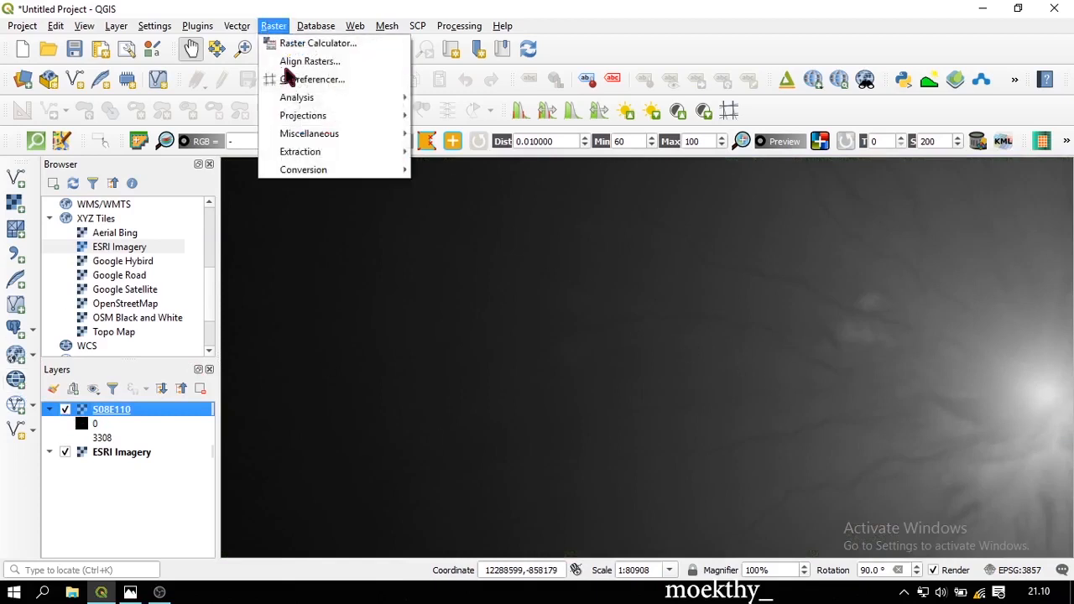
{"action": "mouse_move", "coordinate": [348, 151]}
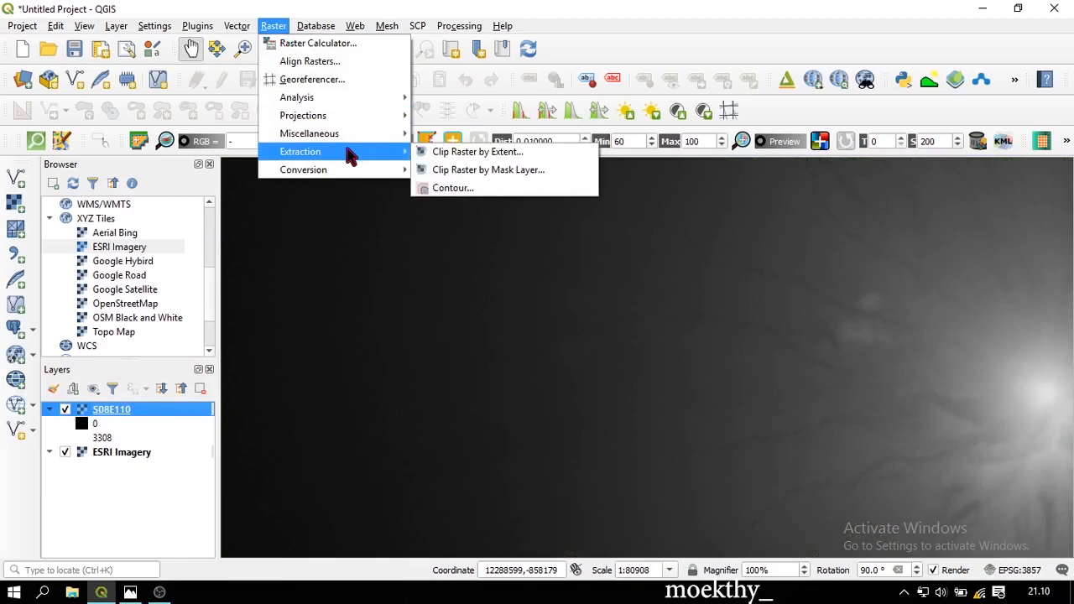
{"action": "left_click", "coordinate": [454, 159]}
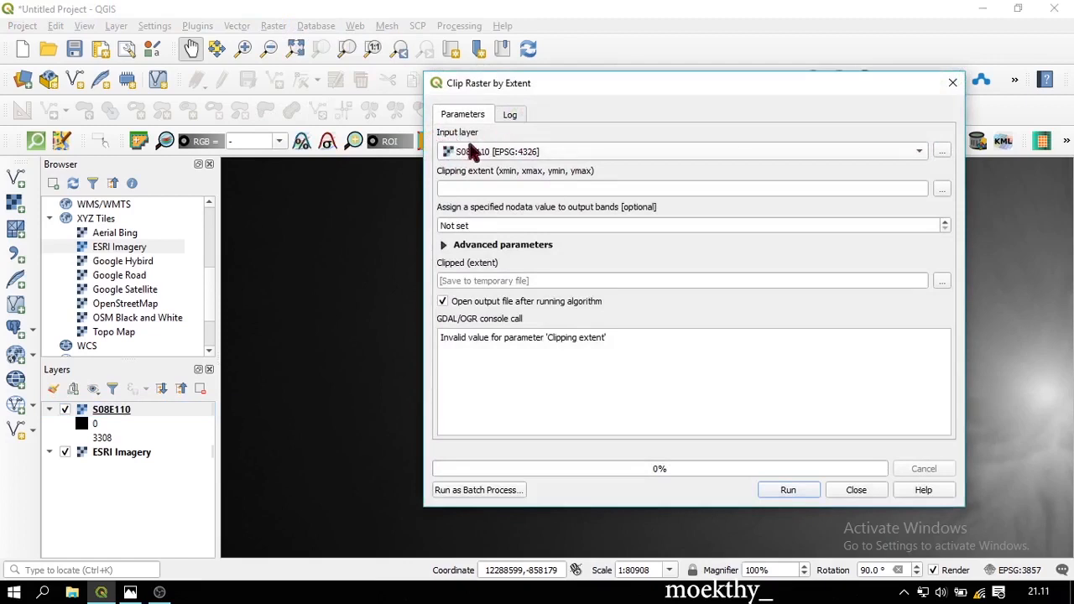
{"action": "left_click", "coordinate": [539, 190]}
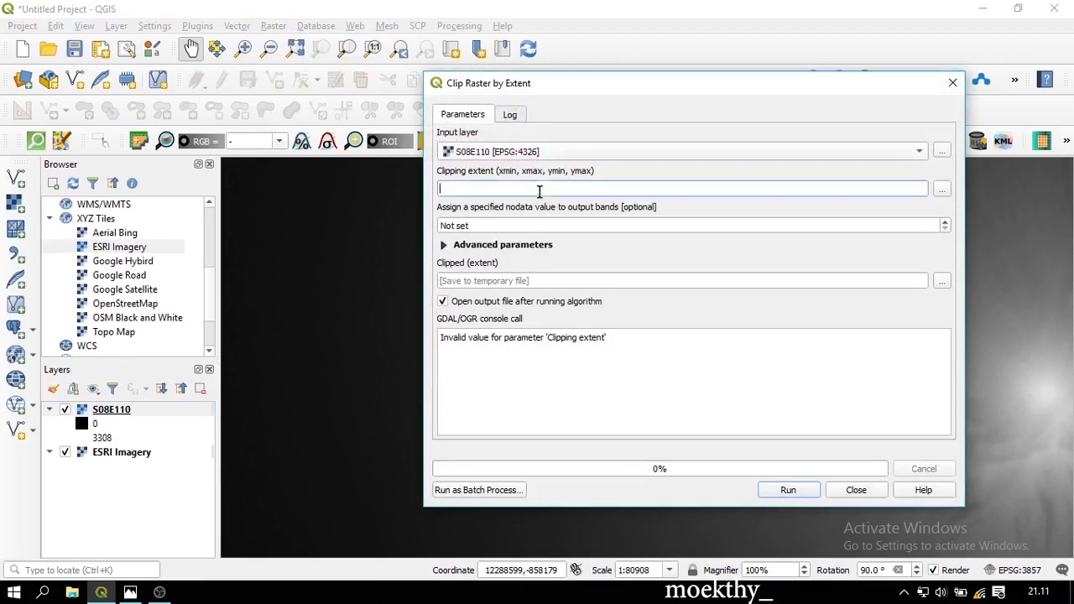
{"action": "left_click", "coordinate": [941, 190]}
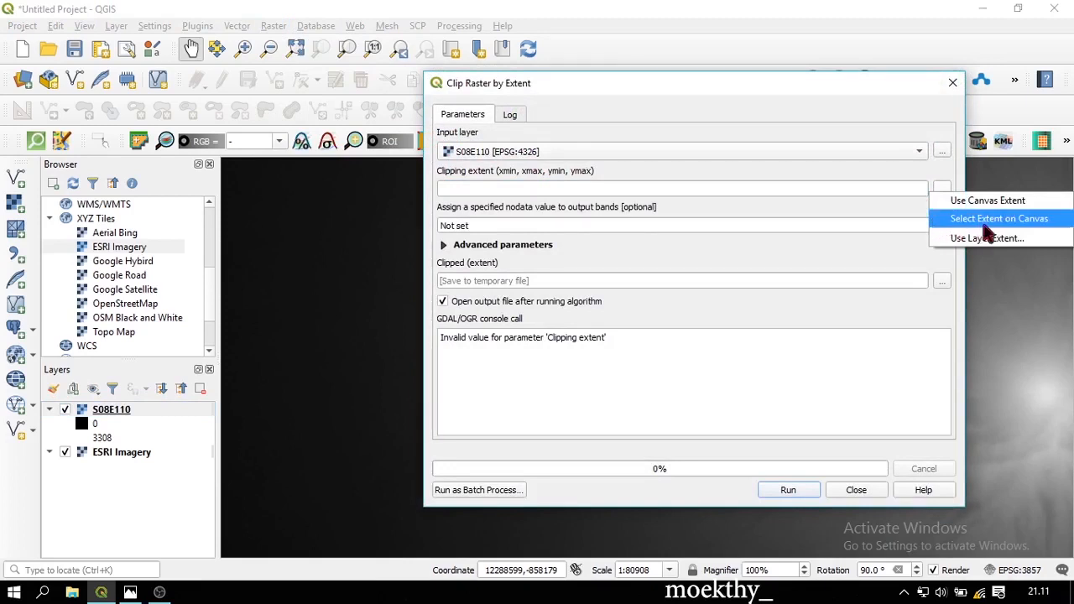
{"action": "left_click", "coordinate": [991, 220]}
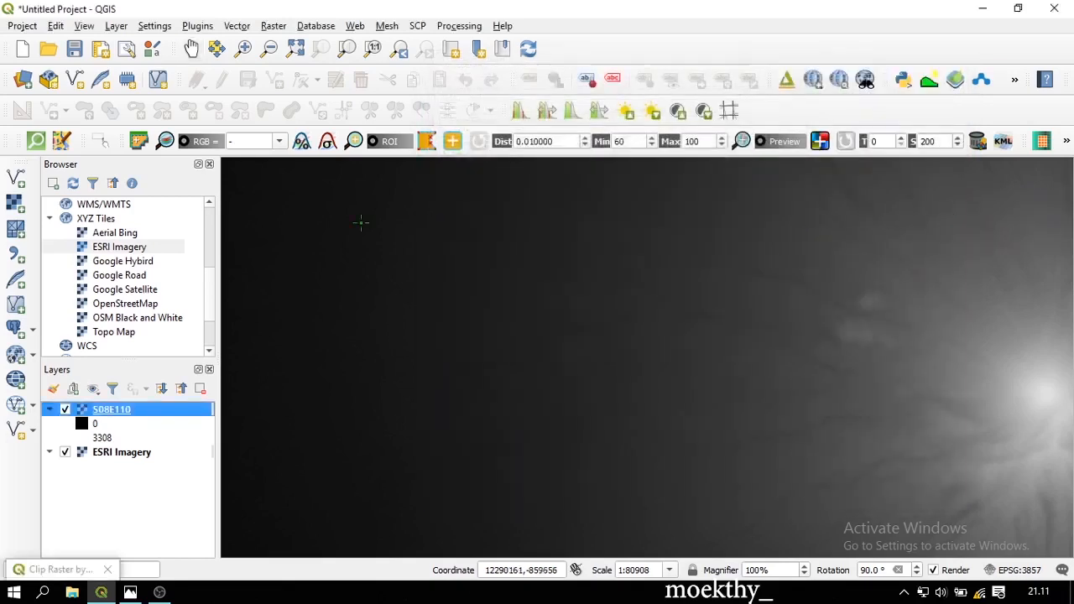
{"action": "left_click_drag", "start_coordinate": [223, 157], "coordinate": [1070, 557]}
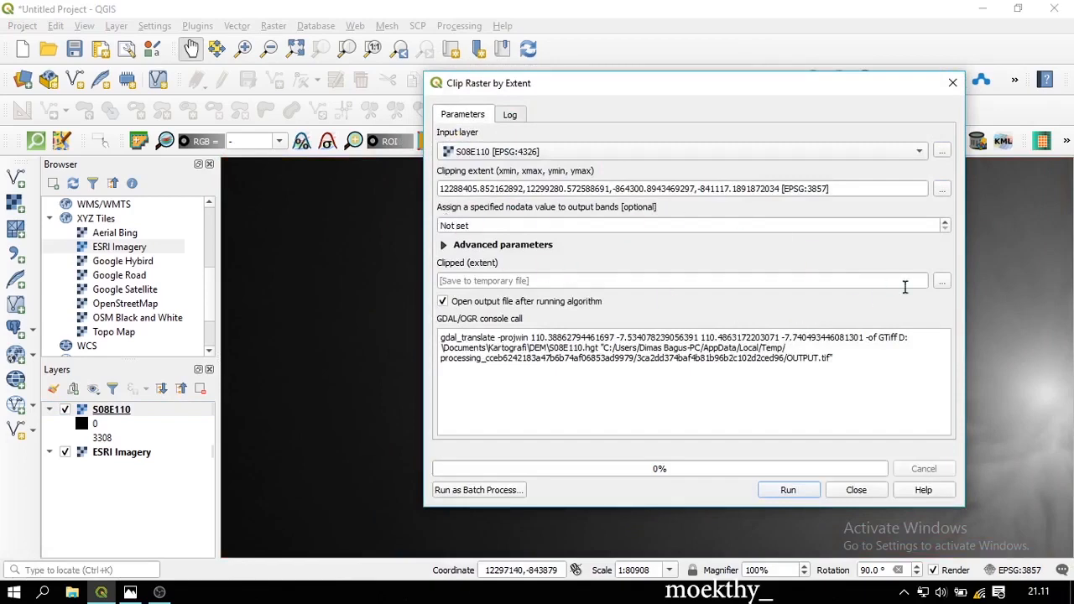
Set the clip output file to D:/Content/Peta Kontur/DEM SLEMAN Utara.tif
{"action": "left_click", "coordinate": [943, 285]}
{"action": "left_click", "coordinate": [942, 312]}
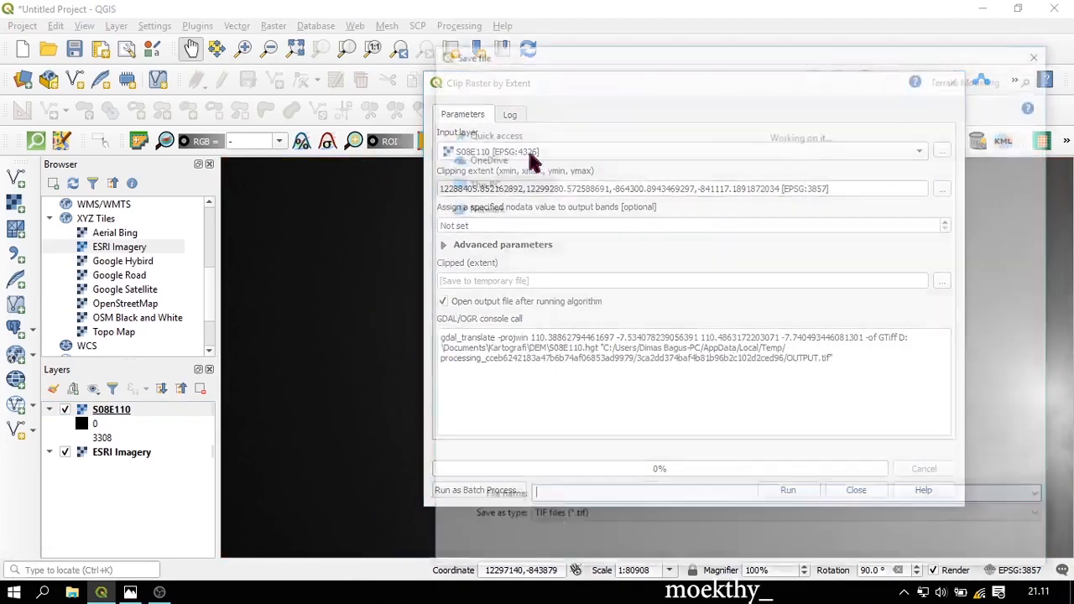
{"action": "left_click", "coordinate": [615, 79]}
{"action": "left_click", "coordinate": [703, 164]}
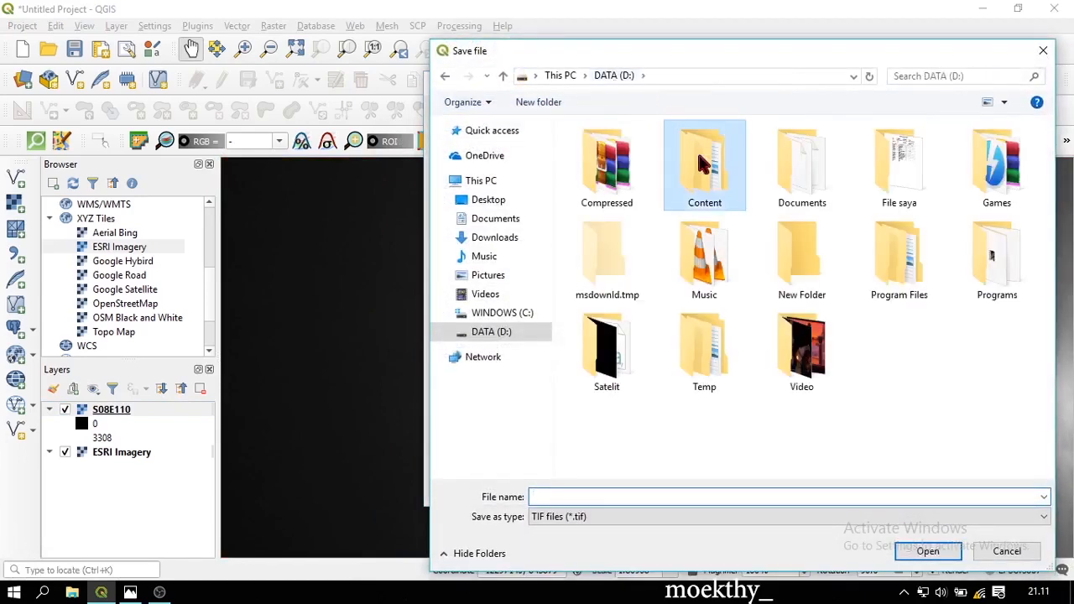
{"action": "double_click", "coordinate": [695, 179]}
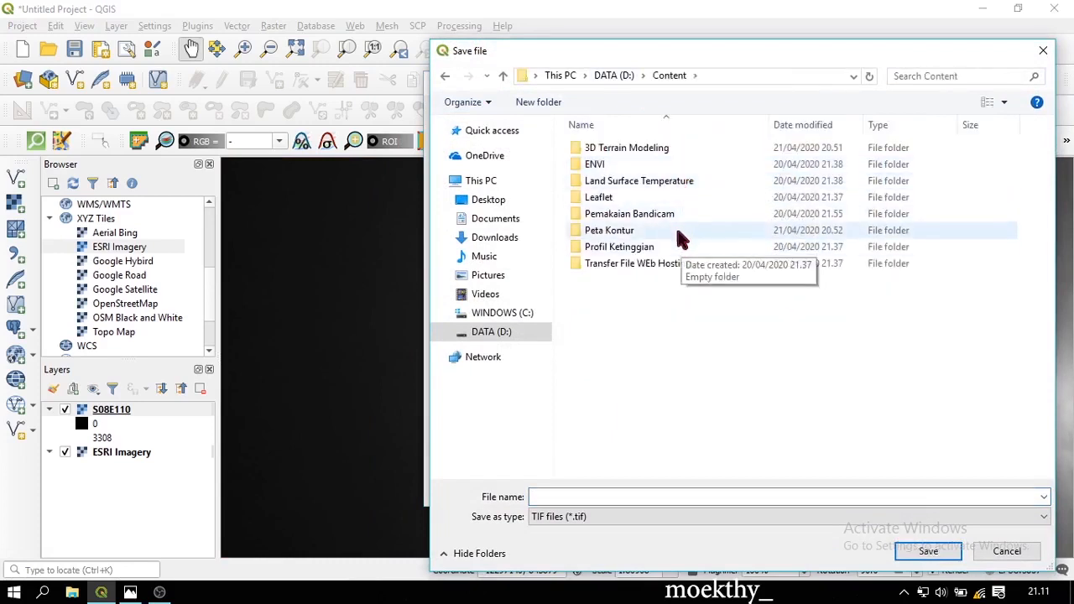
{"action": "double_click", "coordinate": [680, 232]}
{"action": "left_click", "coordinate": [631, 496]}
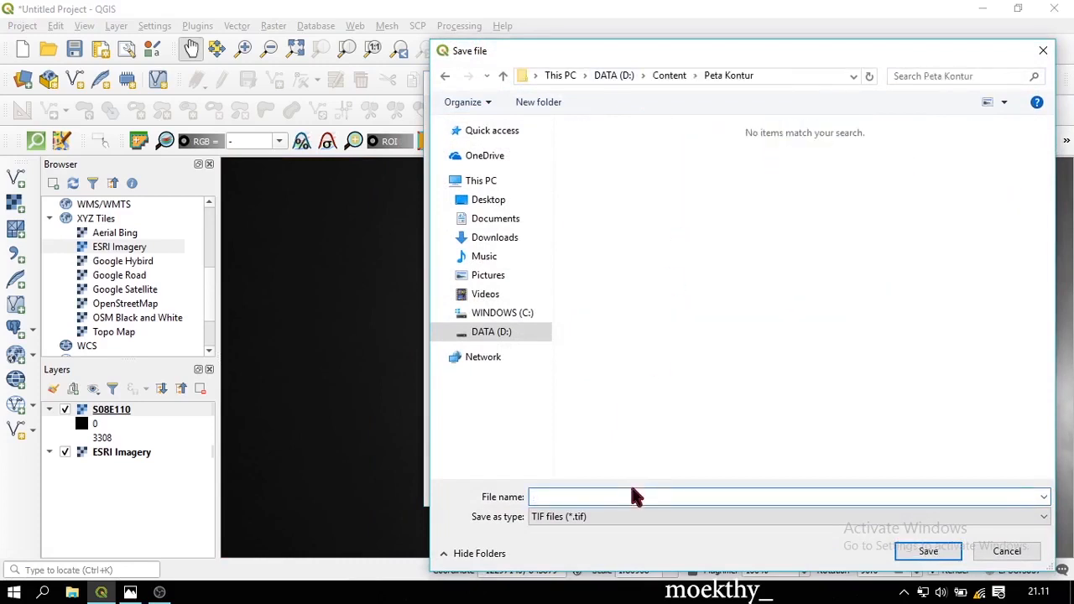
{"action": "type", "text": "DEM SLEMAN Utara"}
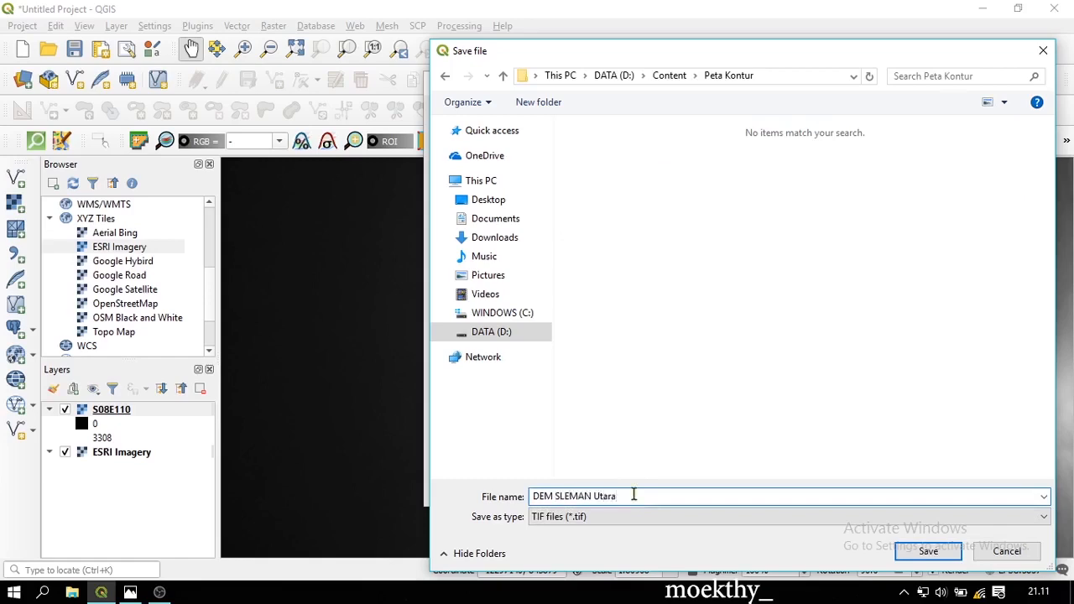
{"action": "left_click", "coordinate": [946, 552]}
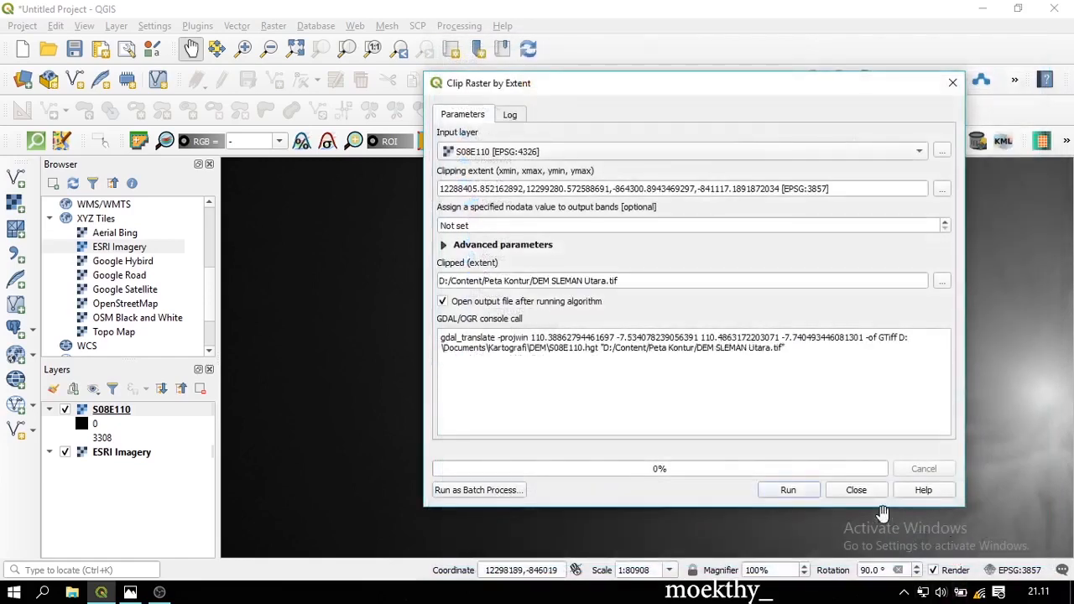
Run the clip to create DEM SLEMAN Utara, then hide S08E110
{"action": "left_click", "coordinate": [789, 491]}
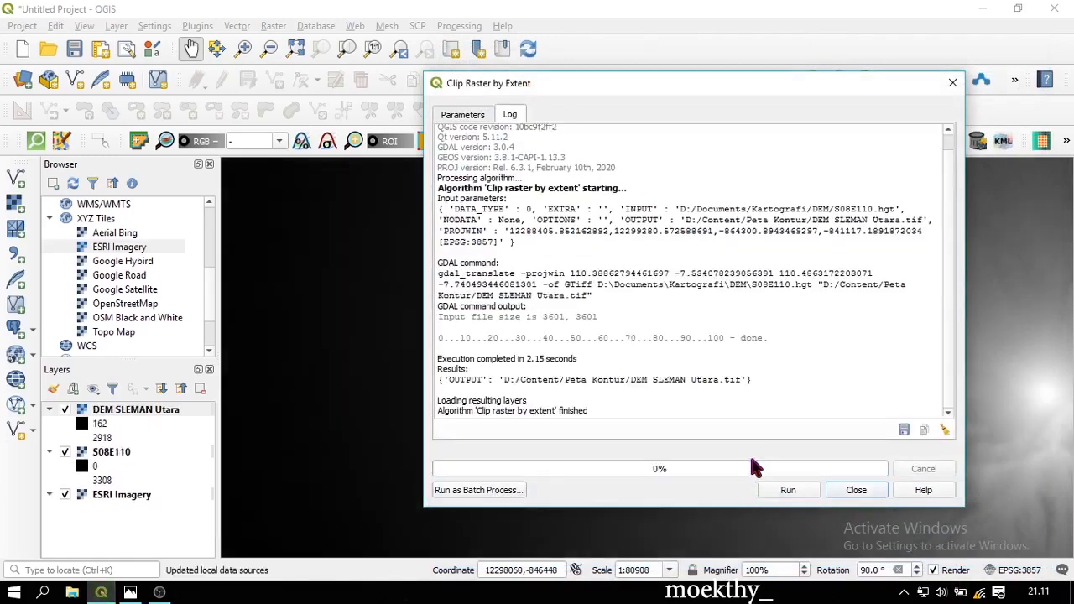
{"action": "left_click", "coordinate": [864, 493]}
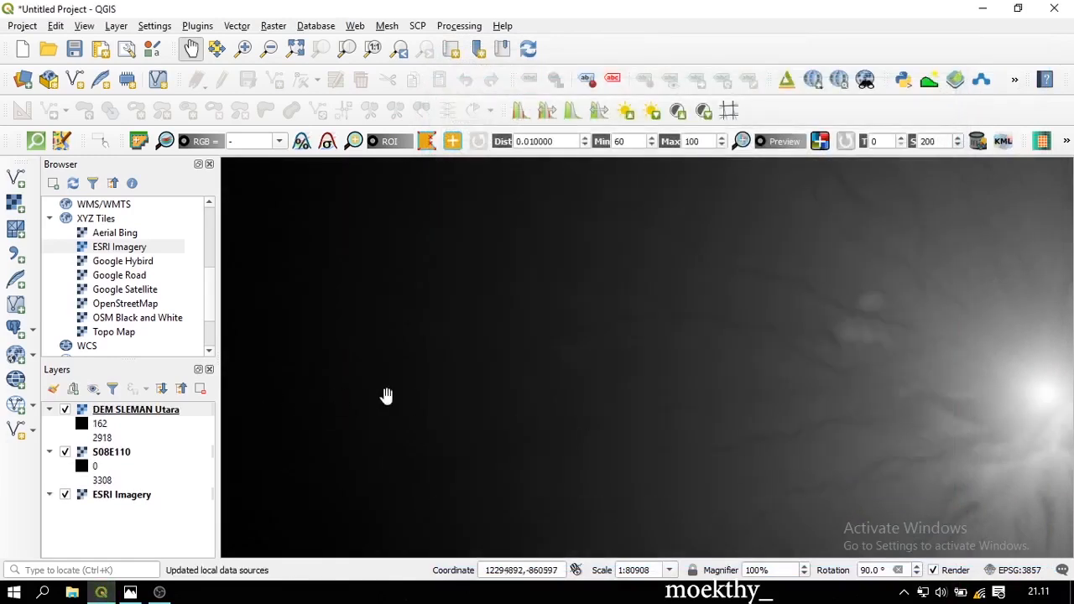
{"action": "scroll", "coordinate": [438, 402], "scroll_direction": "down", "scroll_amount": 1}
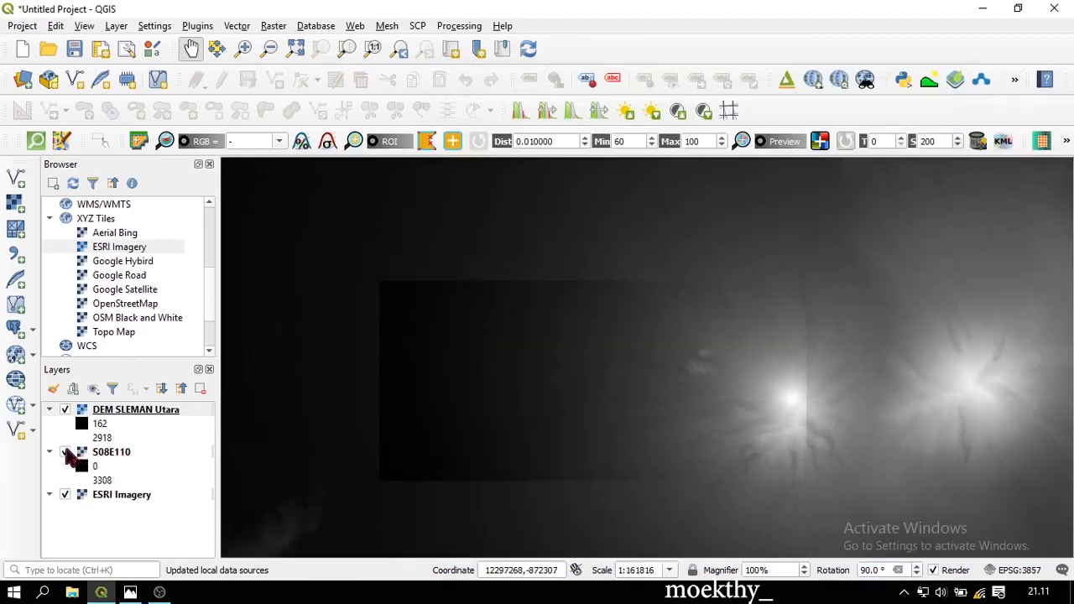
{"action": "left_click", "coordinate": [65, 452]}
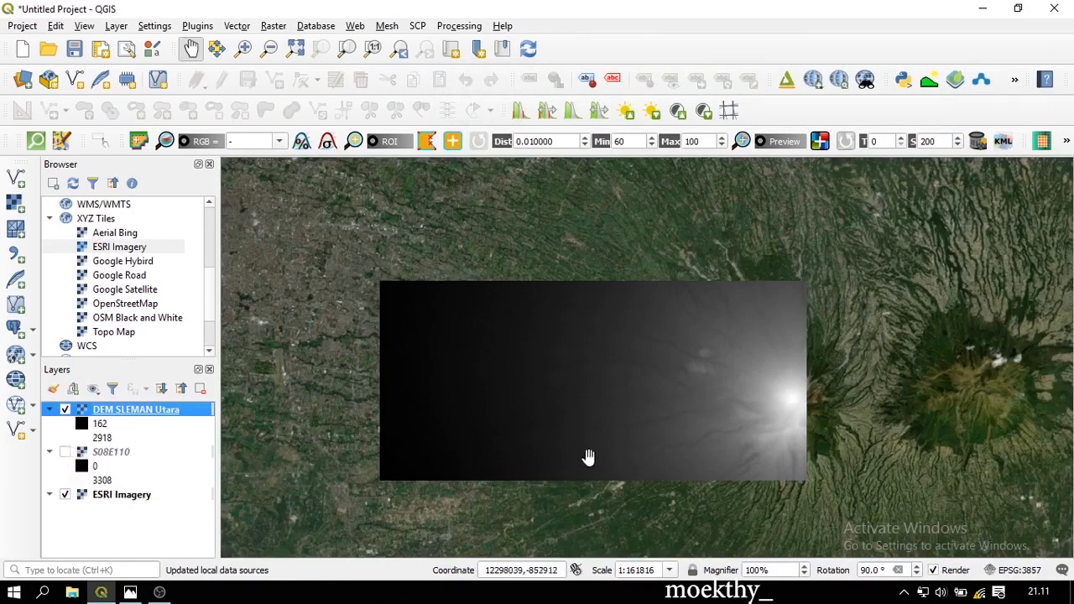
Reset the map rotation to 0° and centre the clipped DEM
{"action": "double_click", "coordinate": [873, 569]}
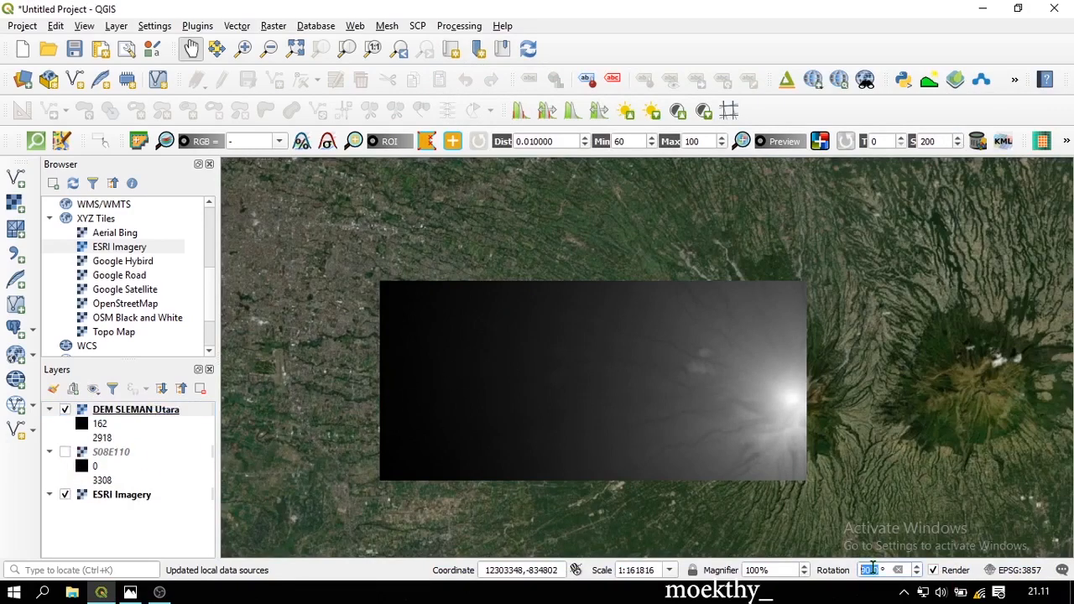
{"action": "type", "text": "0"}
{"action": "key", "text": "Return"}
{"action": "left_click_drag", "start_coordinate": [787, 414], "coordinate": [807, 405]}
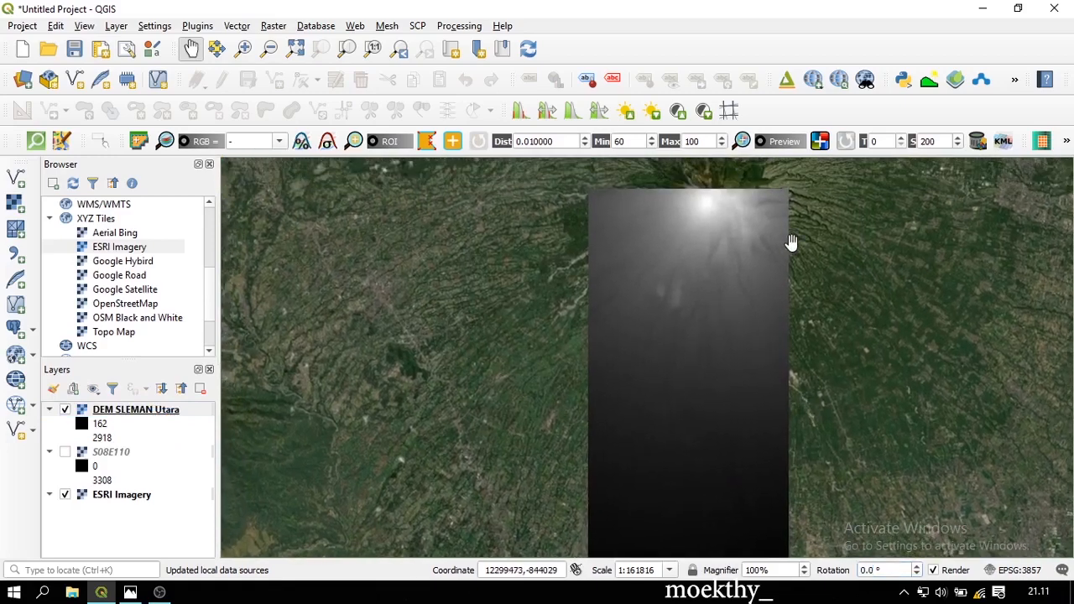
Remove the S08E110 layer from the project
{"action": "left_click", "coordinate": [126, 455]}
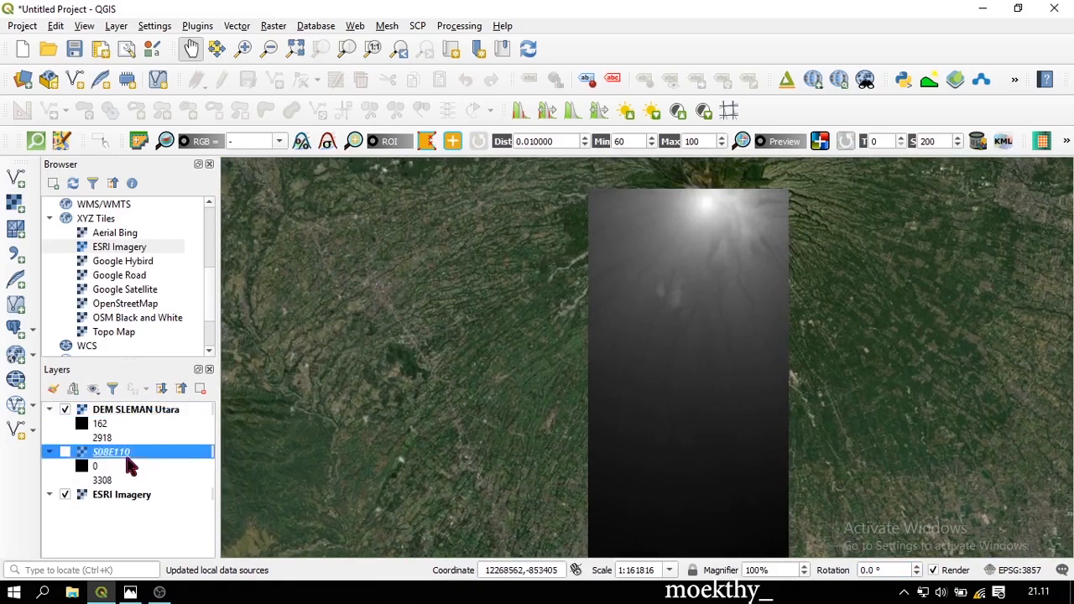
{"action": "key", "text": "ctrl+d"}
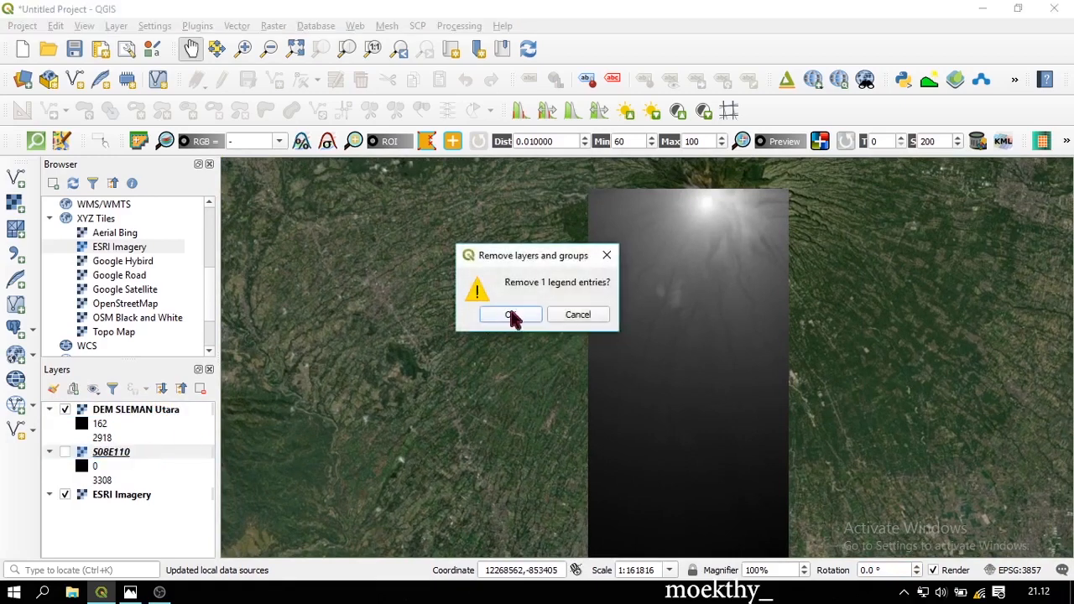
{"action": "left_click", "coordinate": [514, 312]}
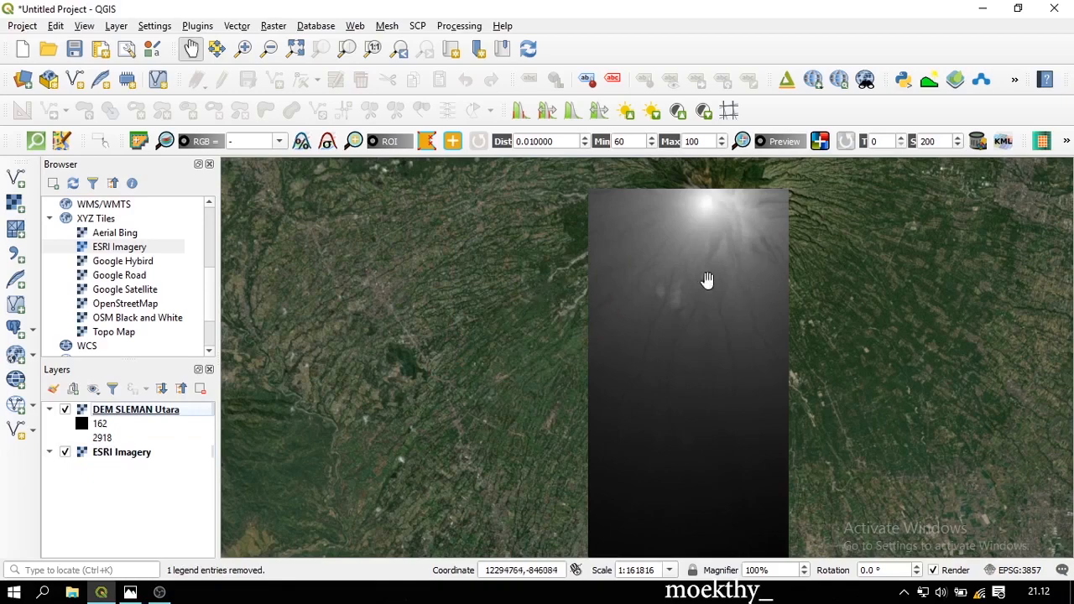
{"action": "left_click", "coordinate": [269, 27]}
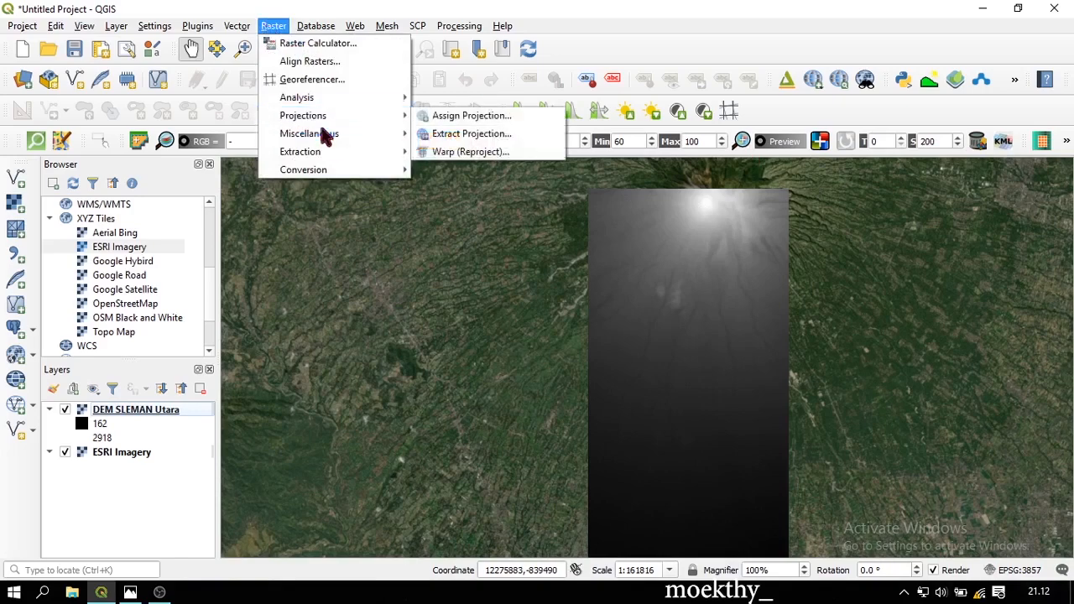
Open the Contour tool with DEM SLEMAN Utara, Band 1, as input
{"action": "mouse_move", "coordinate": [327, 136]}
{"action": "mouse_move", "coordinate": [335, 159]}
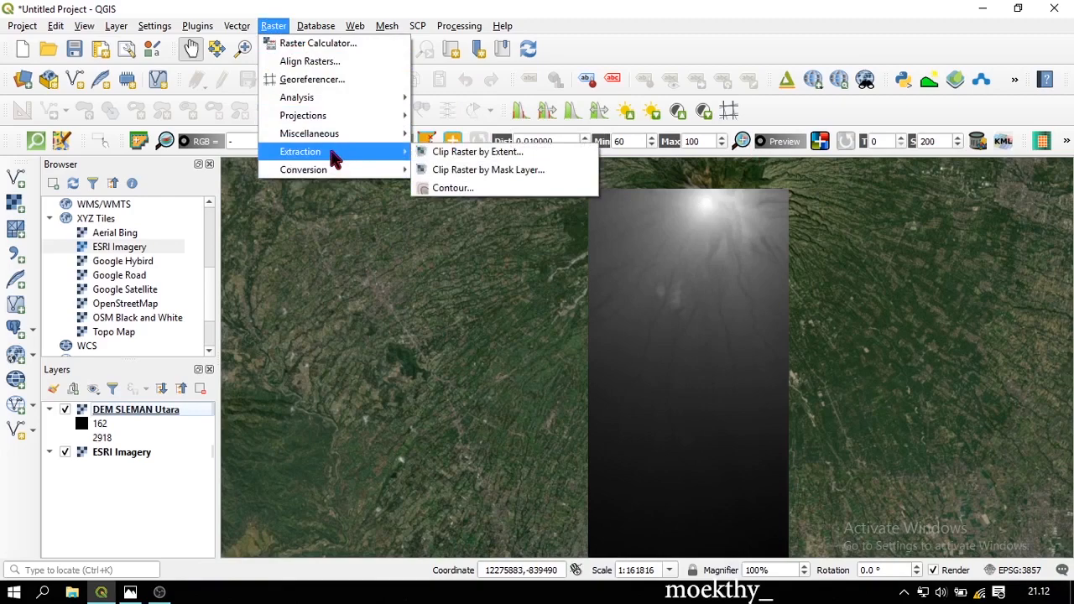
{"action": "left_click", "coordinate": [491, 190]}
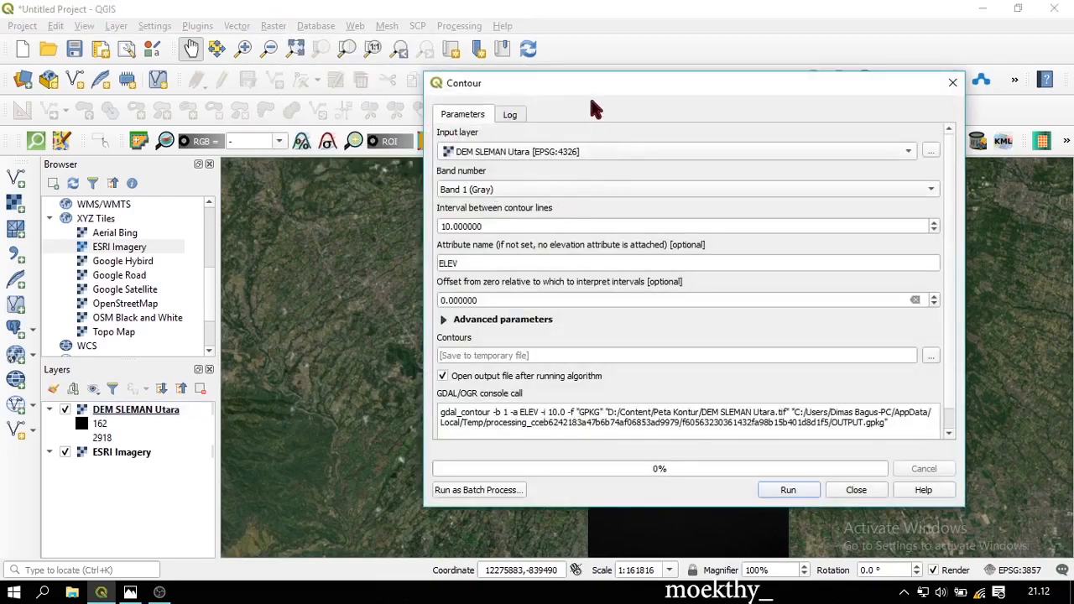
{"action": "left_click_drag", "start_coordinate": [560, 89], "coordinate": [440, 71]}
{"action": "left_click", "coordinate": [399, 132]}
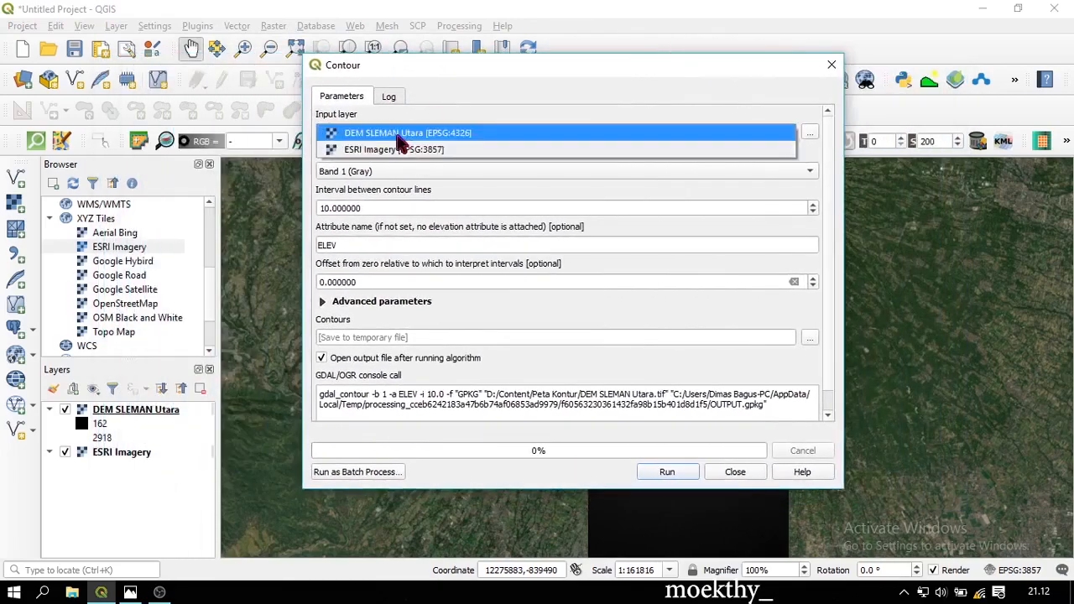
{"action": "left_click", "coordinate": [399, 135]}
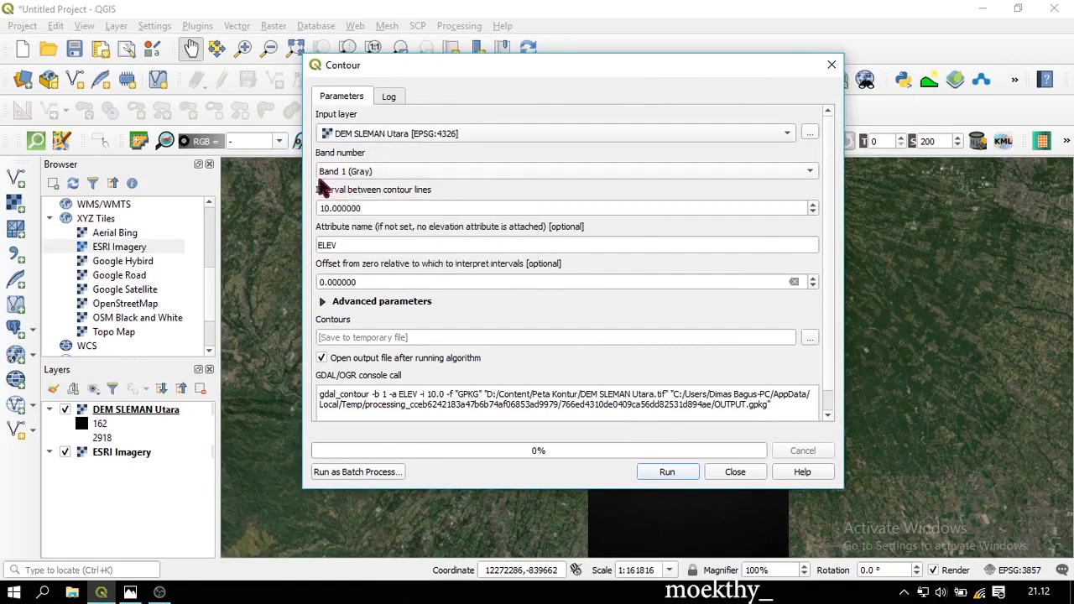
{"action": "left_click", "coordinate": [324, 174]}
{"action": "left_click", "coordinate": [391, 178]}
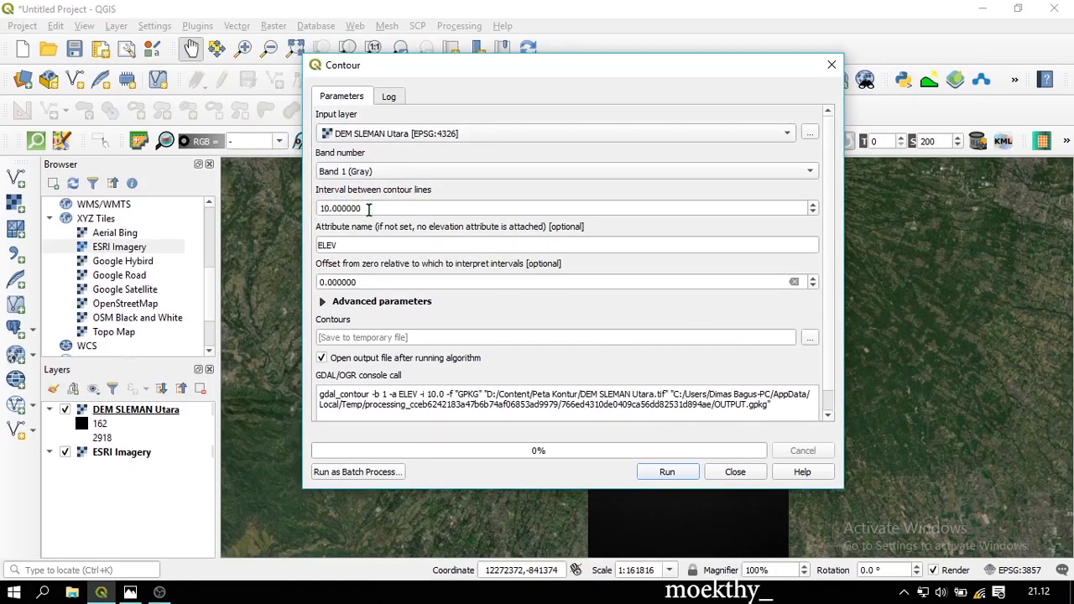
Set a contour interval of 20 and save output as Kontur Sleman Utara.gpkg
{"action": "left_click", "coordinate": [322, 209]}
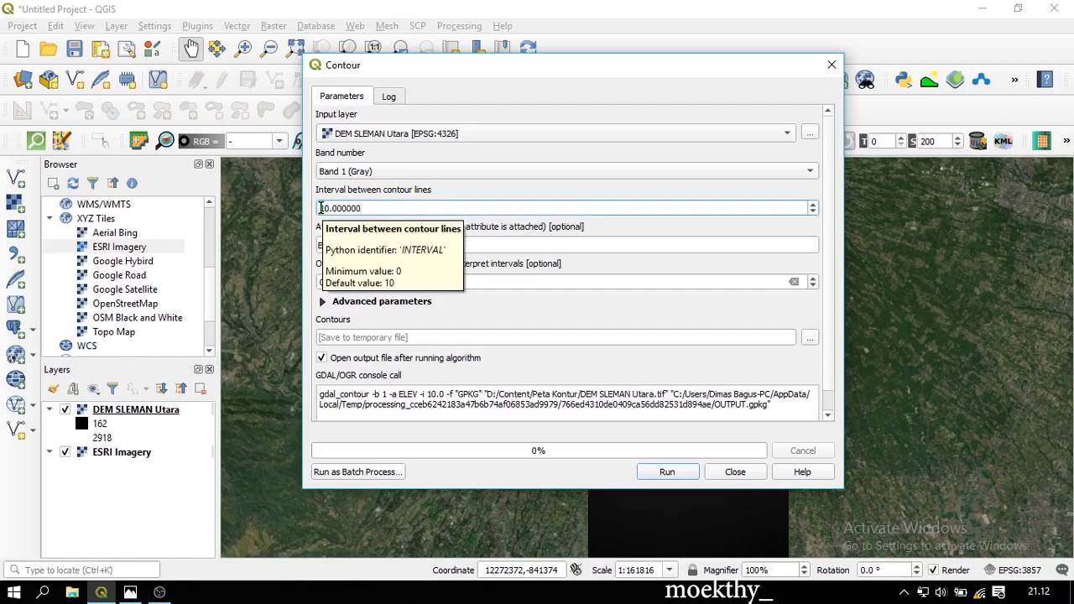
{"action": "left_click_drag", "start_coordinate": [321, 208], "coordinate": [404, 210]}
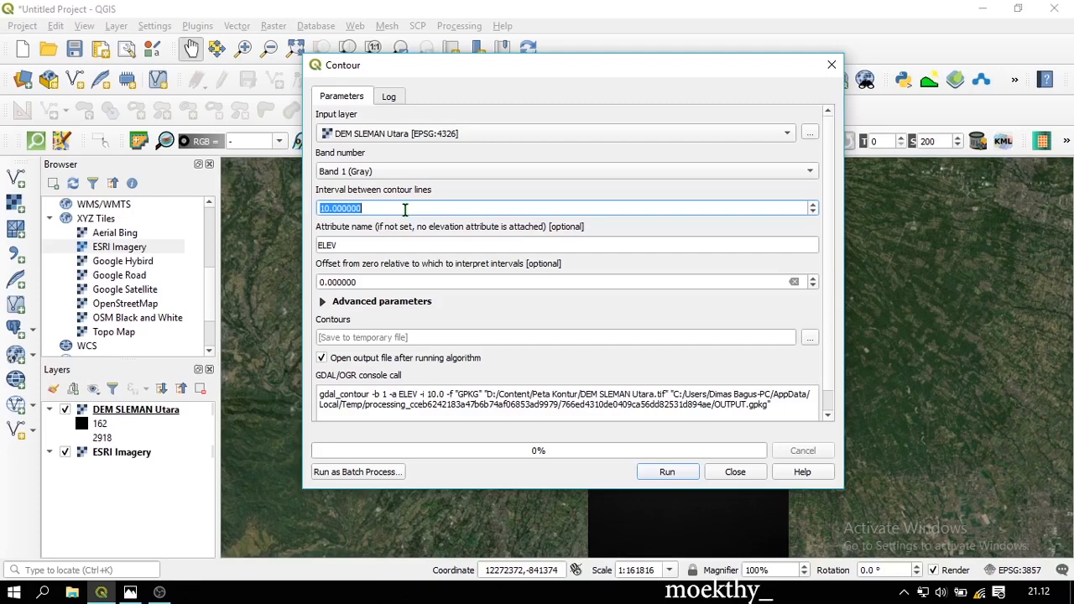
{"action": "type", "text": "20"}
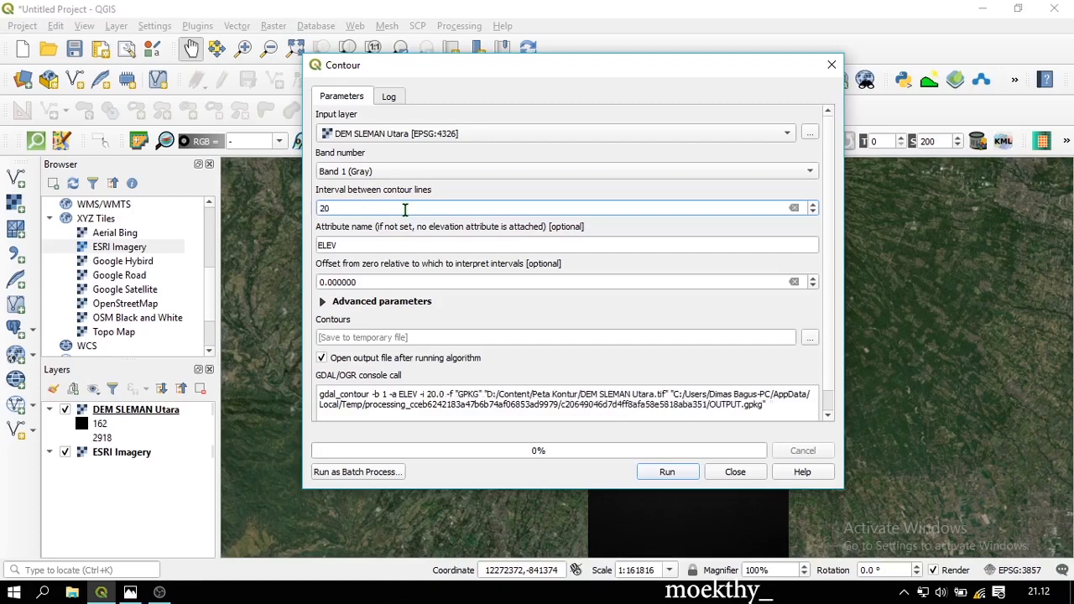
{"action": "left_click", "coordinate": [408, 246]}
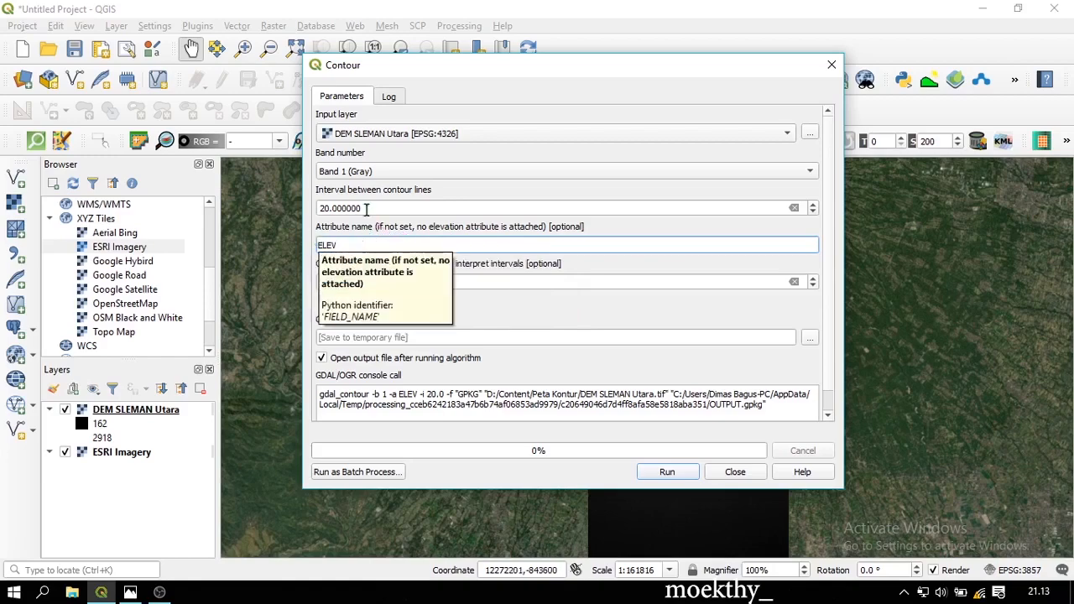
{"action": "left_click", "coordinate": [810, 338]}
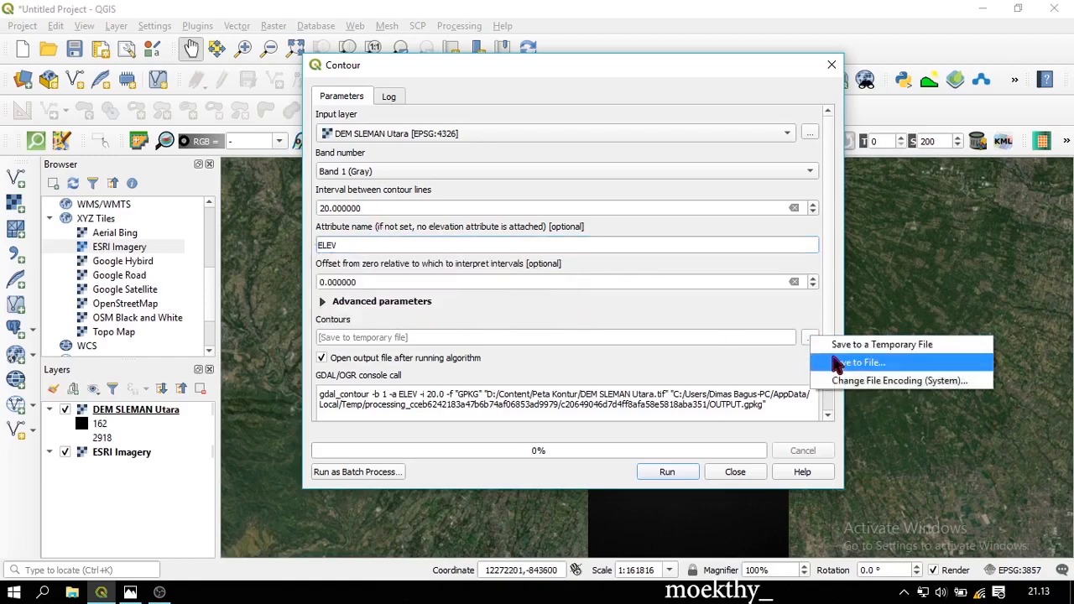
{"action": "left_click", "coordinate": [839, 362]}
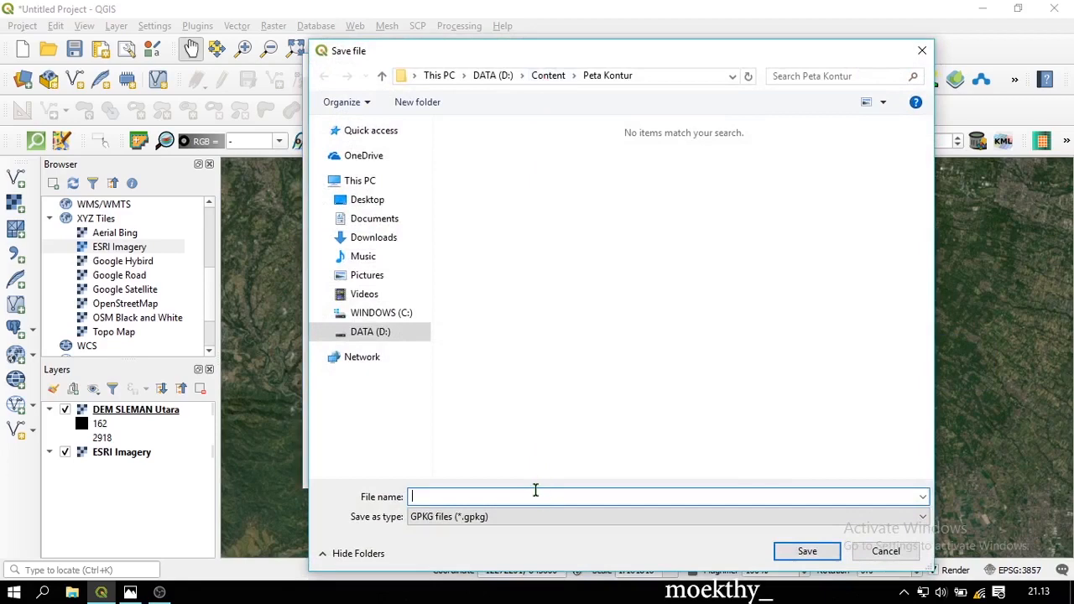
{"action": "type", "text": "Kontur Sleman Utara"}
{"action": "key", "text": "Return"}
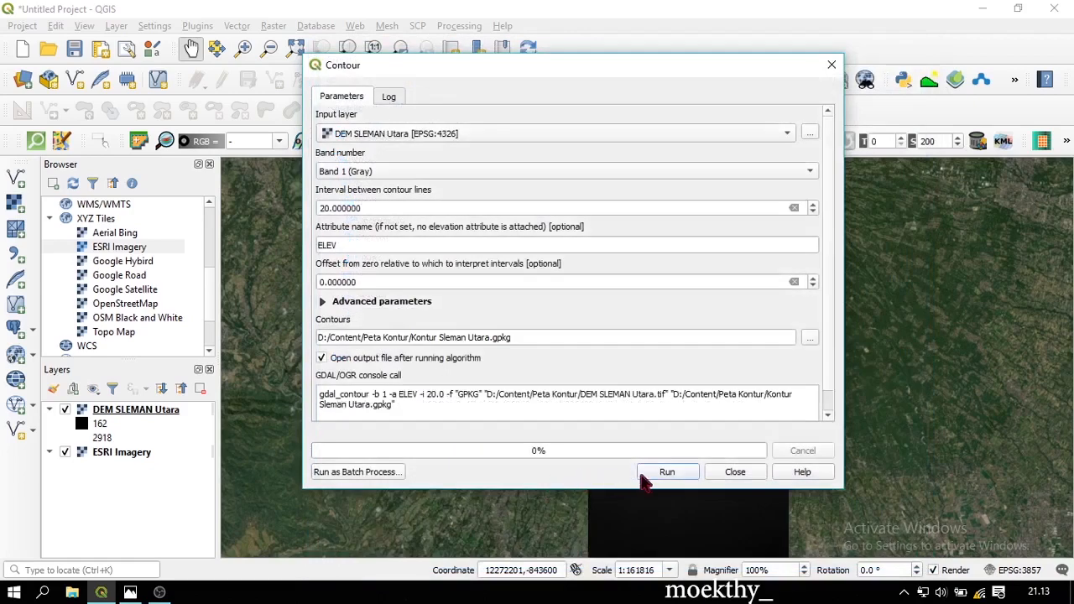
Generate the contour layer, then hide the ESRI Imagery and DEM SLEMAN Utara layers
{"action": "left_click", "coordinate": [659, 473]}
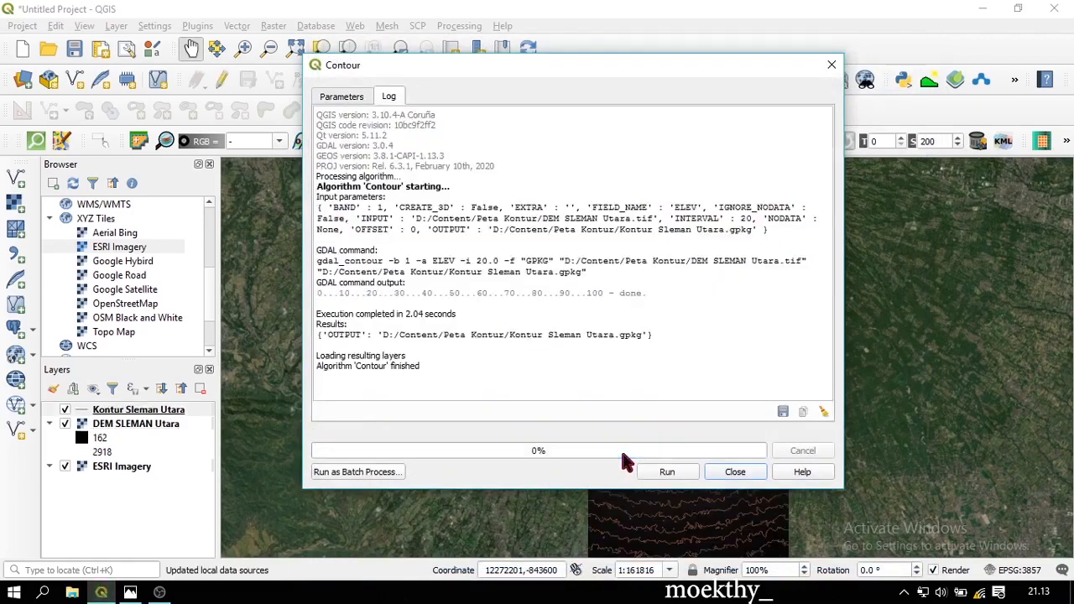
{"action": "left_click", "coordinate": [735, 473]}
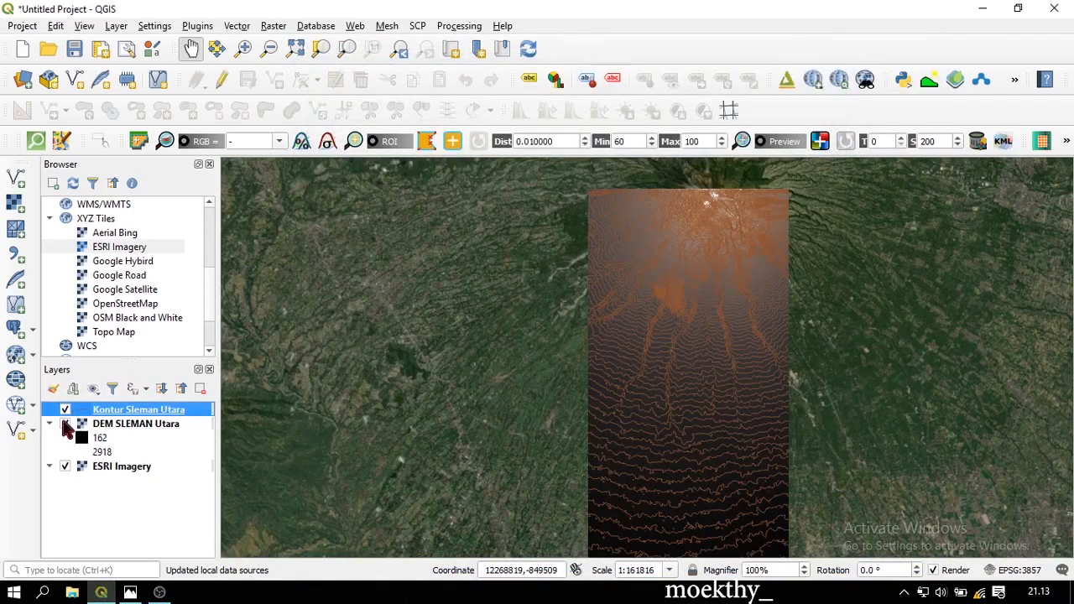
{"action": "left_click", "coordinate": [64, 465]}
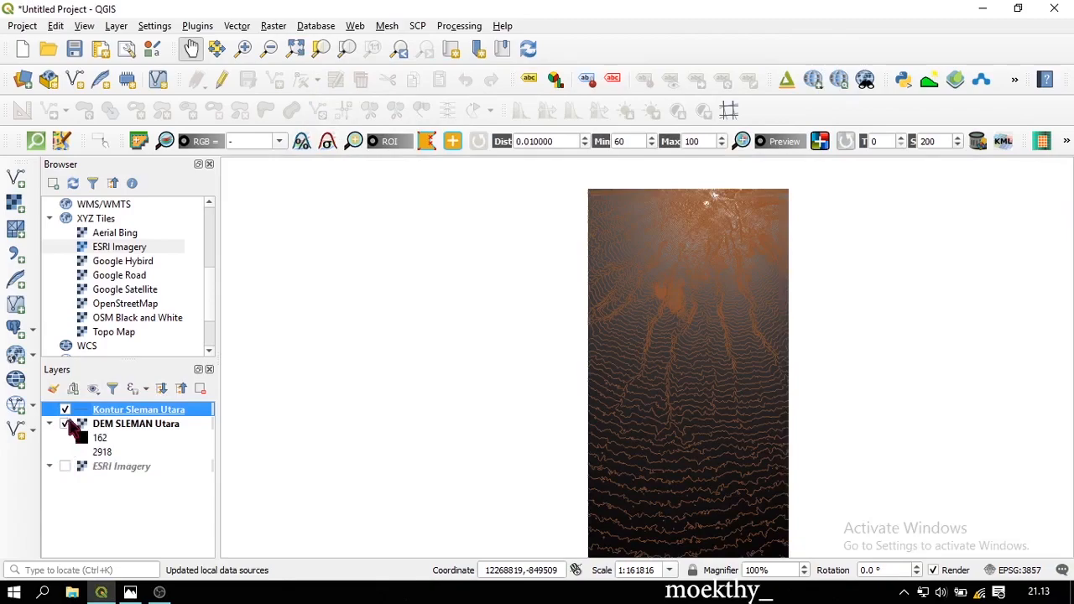
{"action": "left_click", "coordinate": [65, 424]}
Zoom in and centre the map over the summit contours
{"action": "scroll", "coordinate": [772, 243], "scroll_direction": "up", "scroll_amount": 1}
{"action": "scroll", "coordinate": [616, 238], "scroll_direction": "up", "scroll_amount": 1}
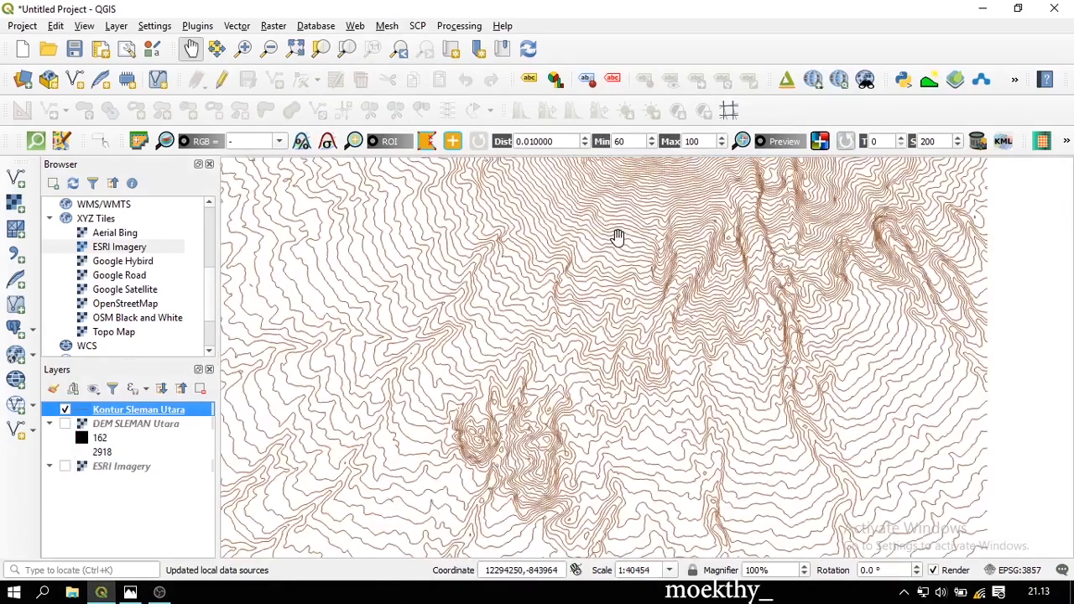
{"action": "left_click_drag", "start_coordinate": [637, 233], "coordinate": [613, 427]}
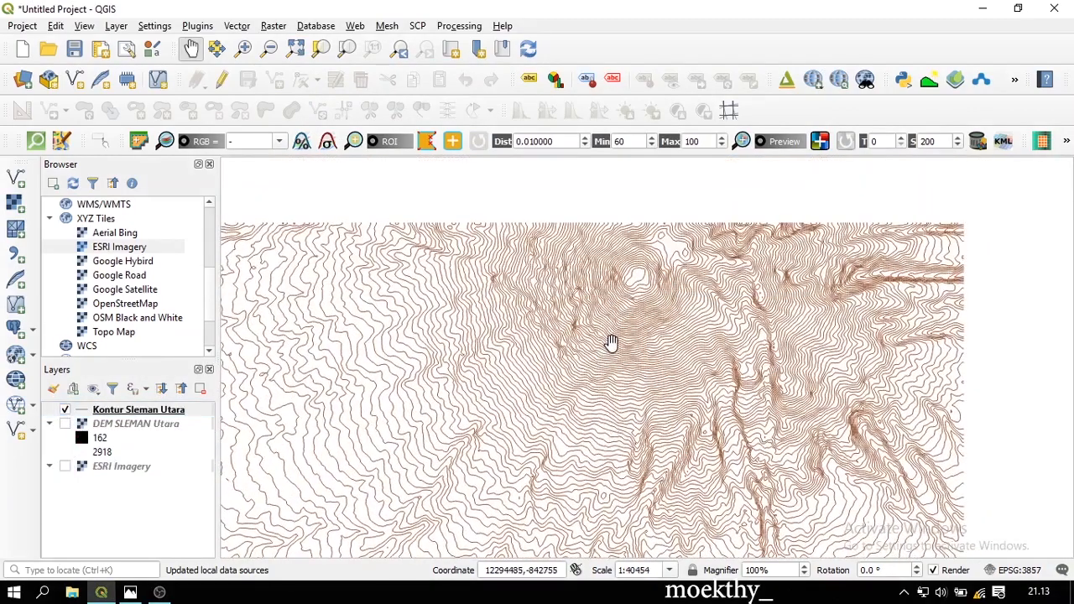
{"action": "left_click_drag", "start_coordinate": [611, 342], "coordinate": [674, 298]}
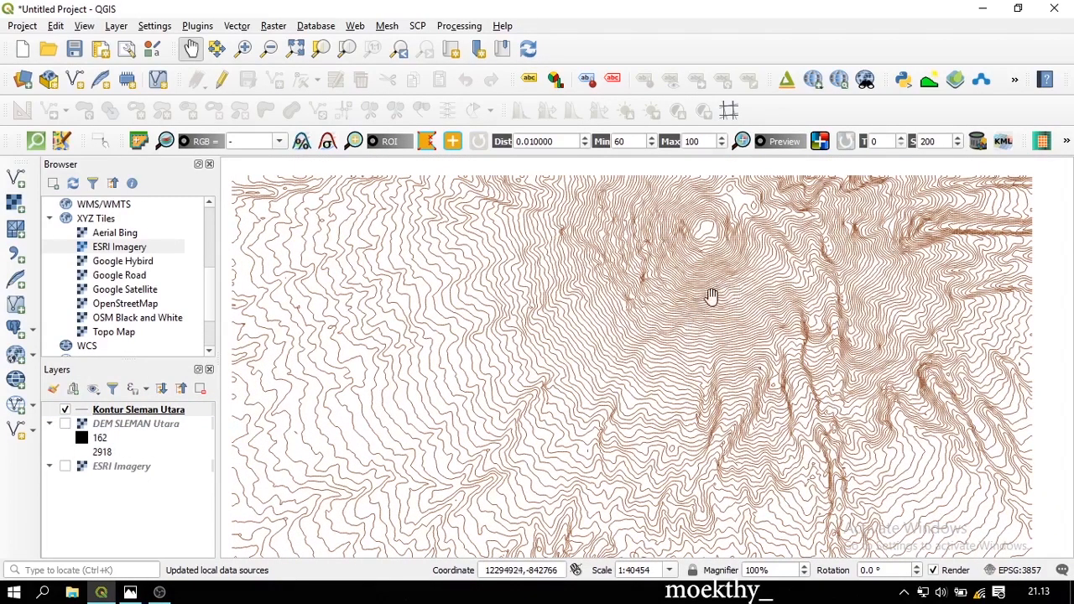
{"action": "left_click_drag", "start_coordinate": [687, 308], "coordinate": [701, 289]}
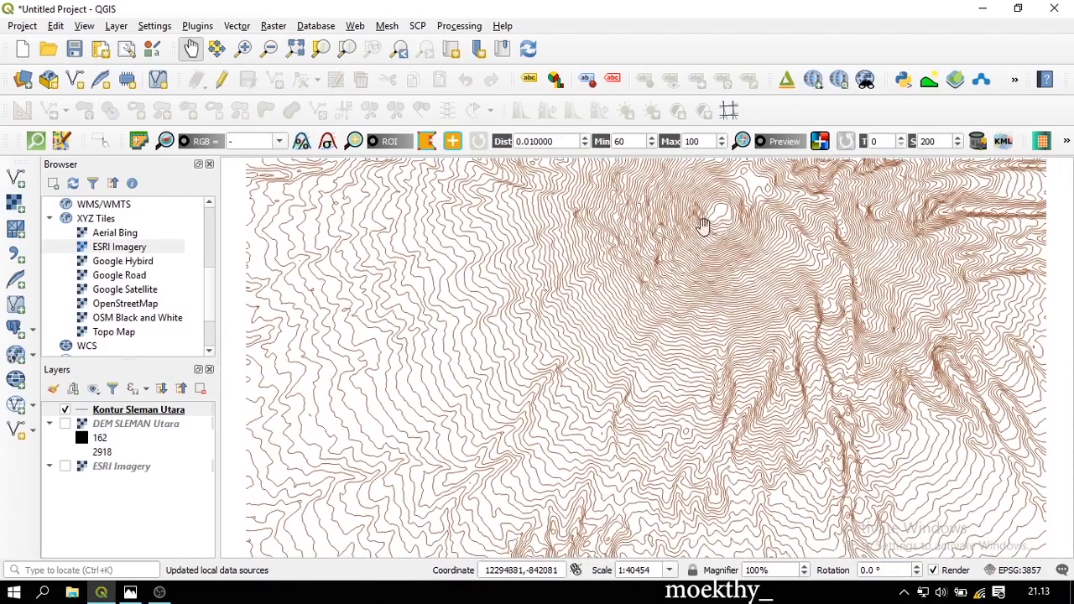
In the contour attribute table, add field 'test' computed as if("ELEV"%100=0,1,NULL)
{"action": "right_click", "coordinate": [160, 411]}
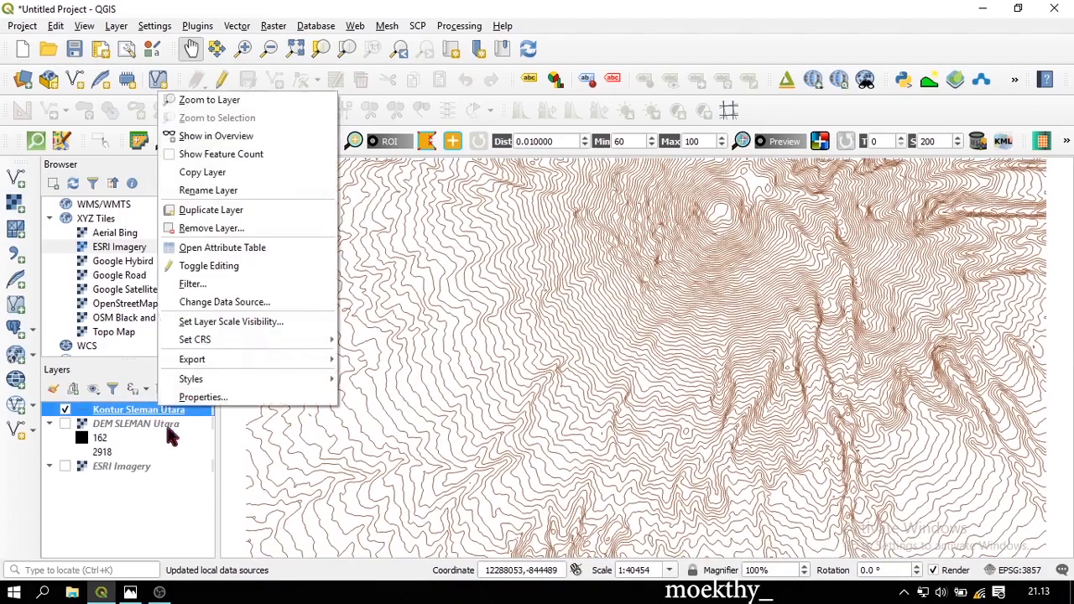
{"action": "left_click", "coordinate": [307, 255]}
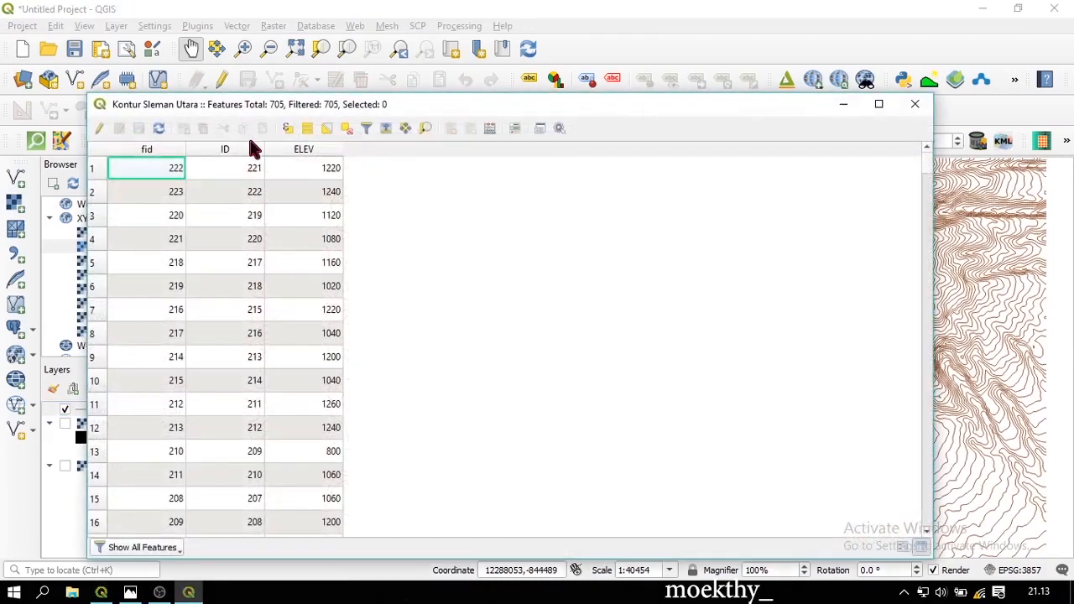
{"action": "left_click", "coordinate": [491, 129]}
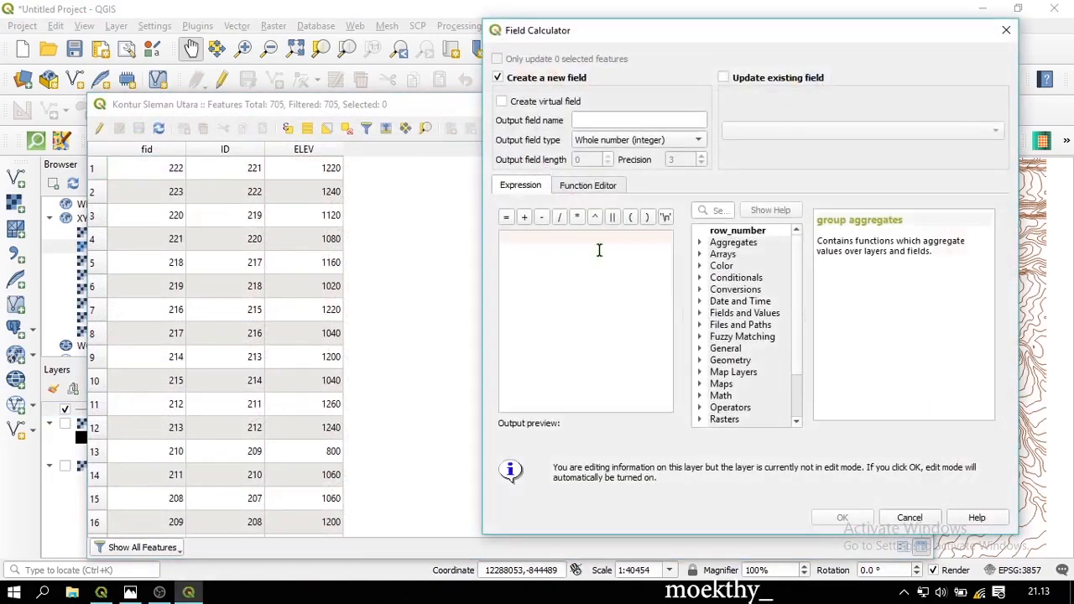
{"action": "type", "text": "if("}
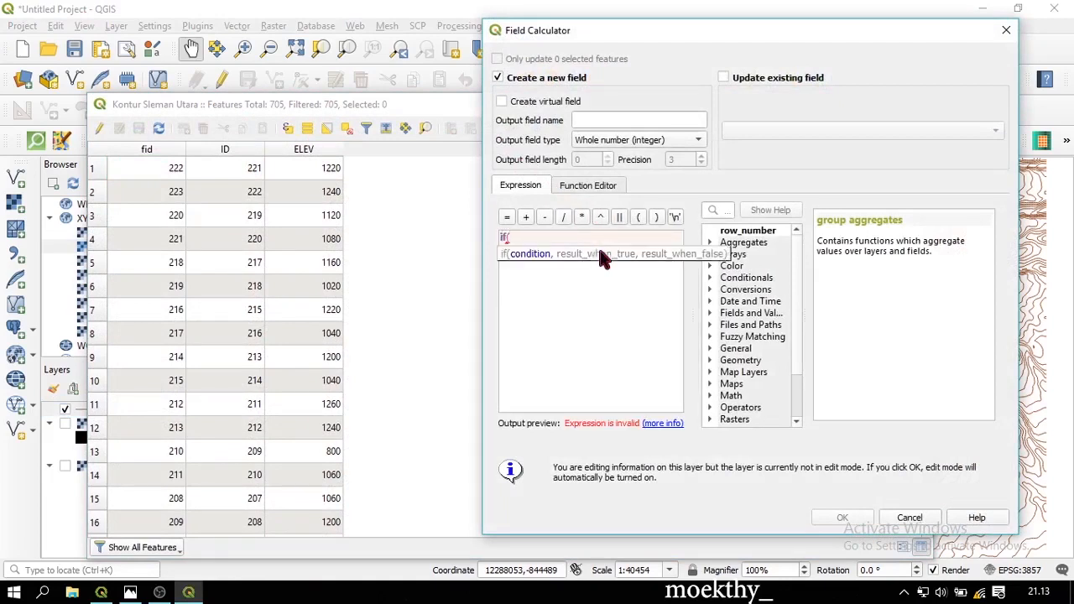
{"action": "type", "text": "\"ELEV\"%100,"}
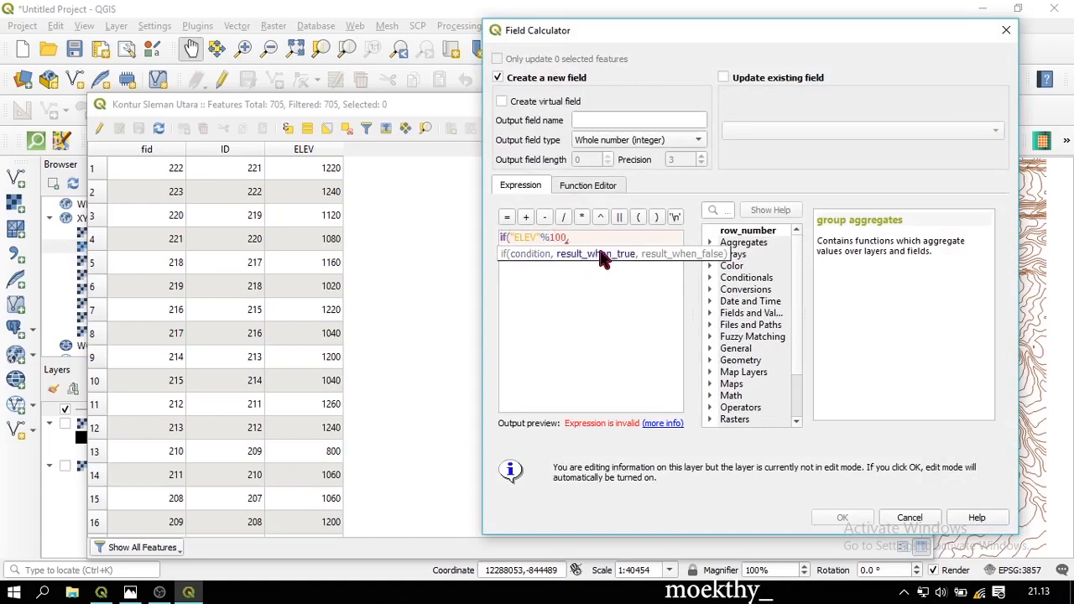
{"action": "key", "text": "BackSpace"}
{"action": "type", "text": "="}
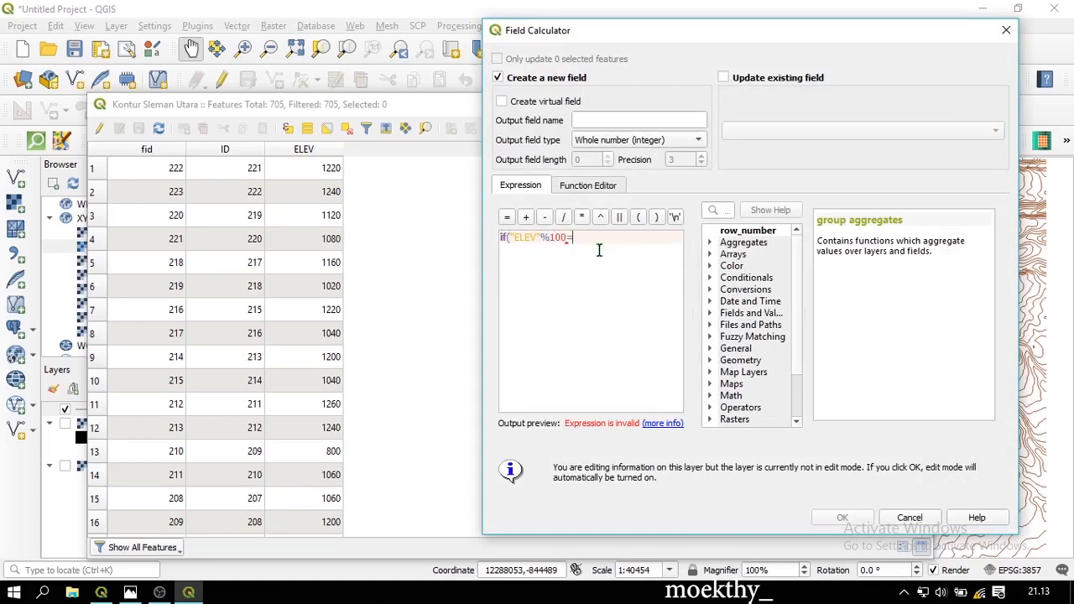
{"action": "type", "text": "0,1"}
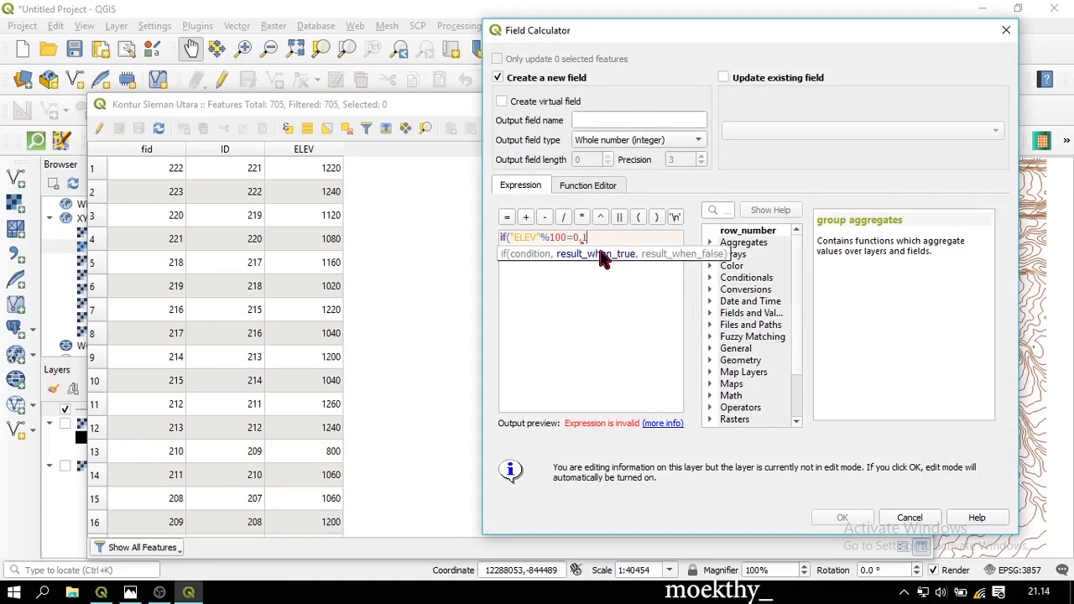
{"action": "type", "text": ", NULL)"}
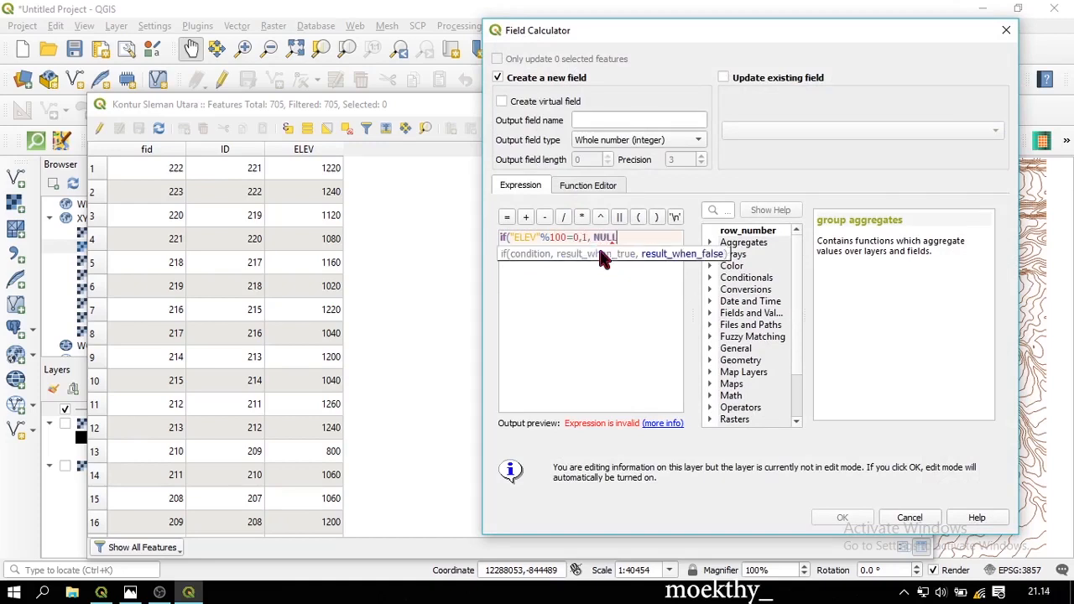
{"action": "left_click", "coordinate": [618, 120]}
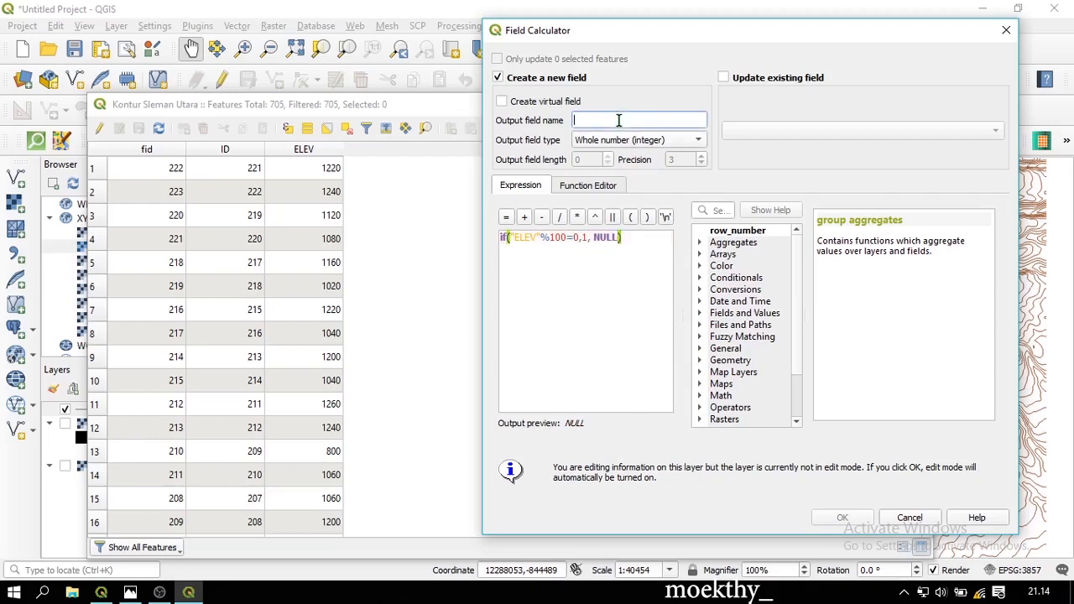
{"action": "type", "text": "test"}
{"action": "left_click", "coordinate": [840, 518]}
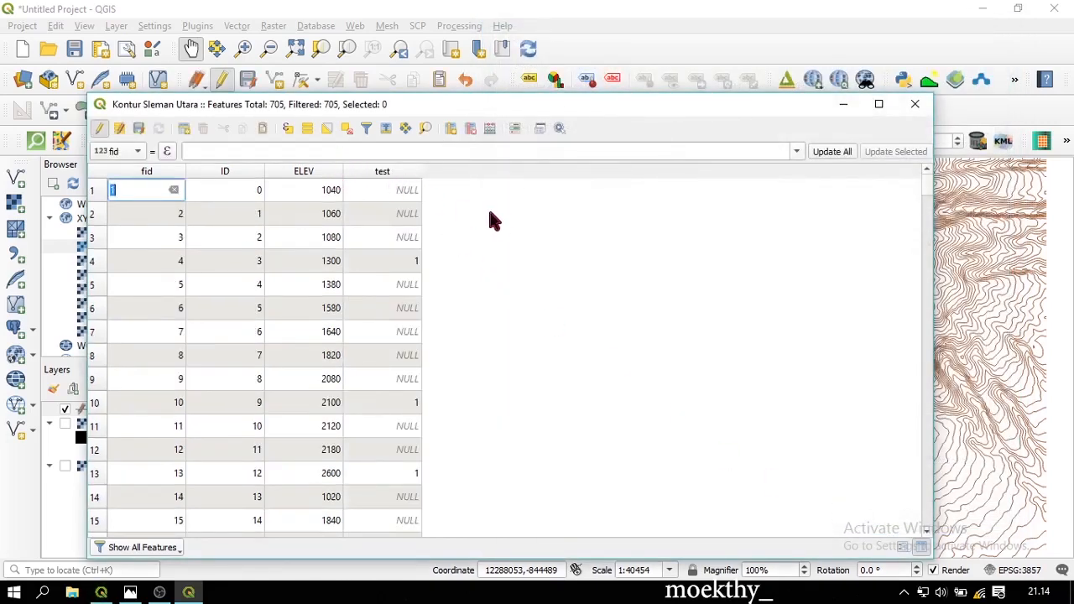
Sort the contour table by test descending, check it against an ELEV sort, then re-sort by test
{"action": "left_click", "coordinate": [501, 222]}
{"action": "left_click", "coordinate": [388, 172]}
{"action": "left_click", "coordinate": [388, 172]}
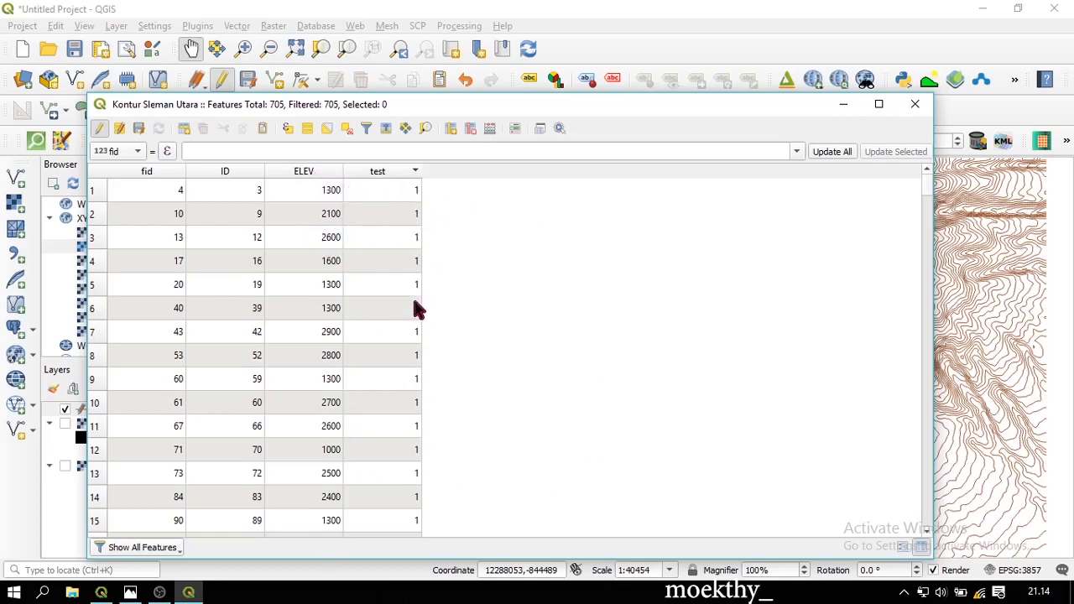
{"action": "scroll", "coordinate": [413, 302], "scroll_direction": "down", "scroll_amount": 6}
{"action": "scroll", "coordinate": [408, 271], "scroll_direction": "down", "scroll_amount": 11}
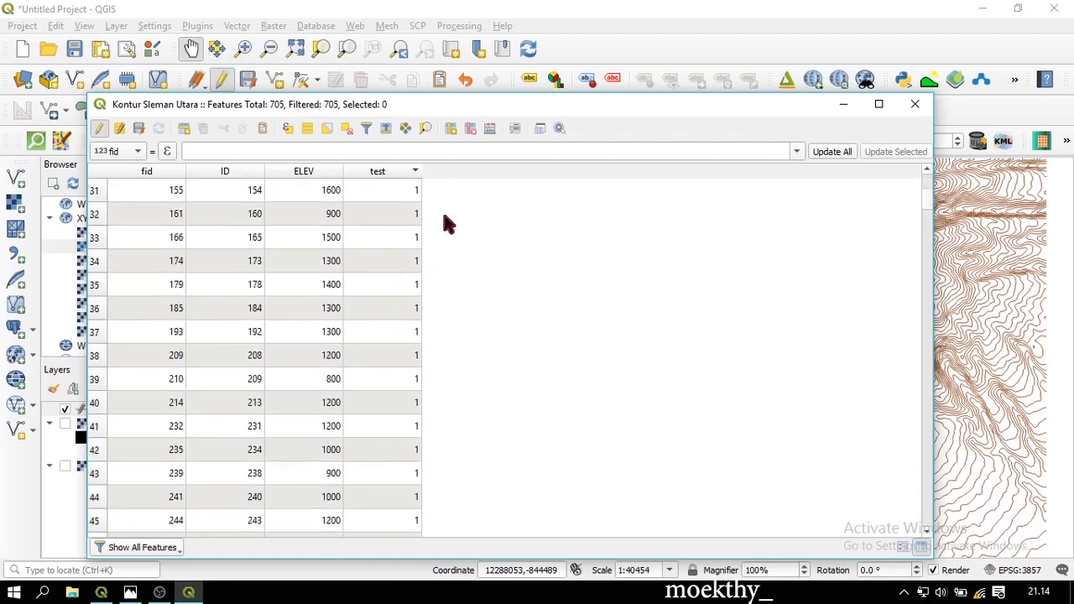
{"action": "scroll", "coordinate": [408, 271], "scroll_direction": "down", "scroll_amount": 20}
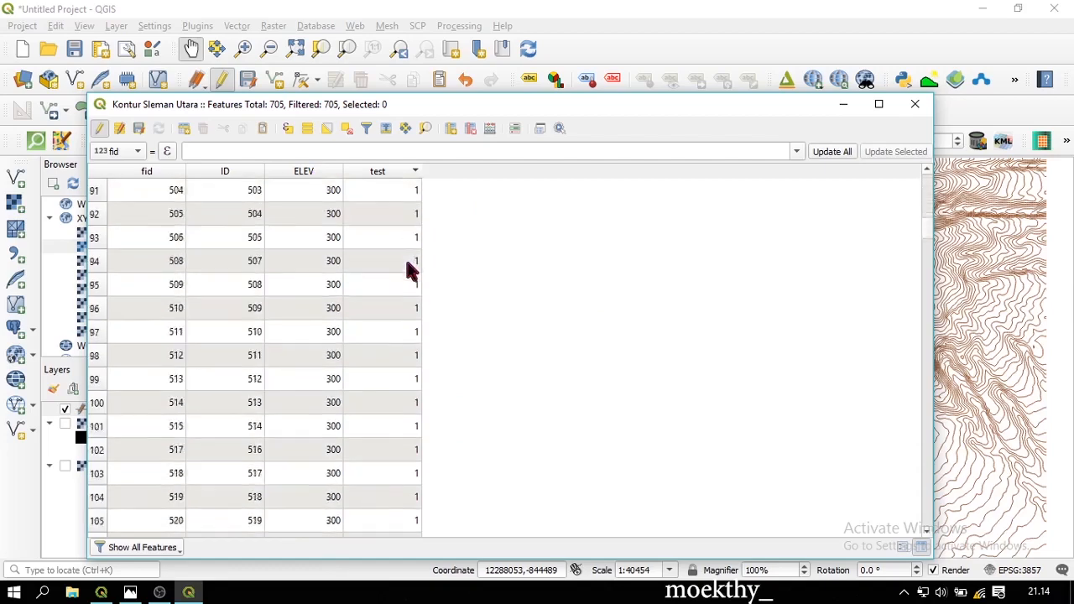
{"action": "left_click", "coordinate": [320, 172]}
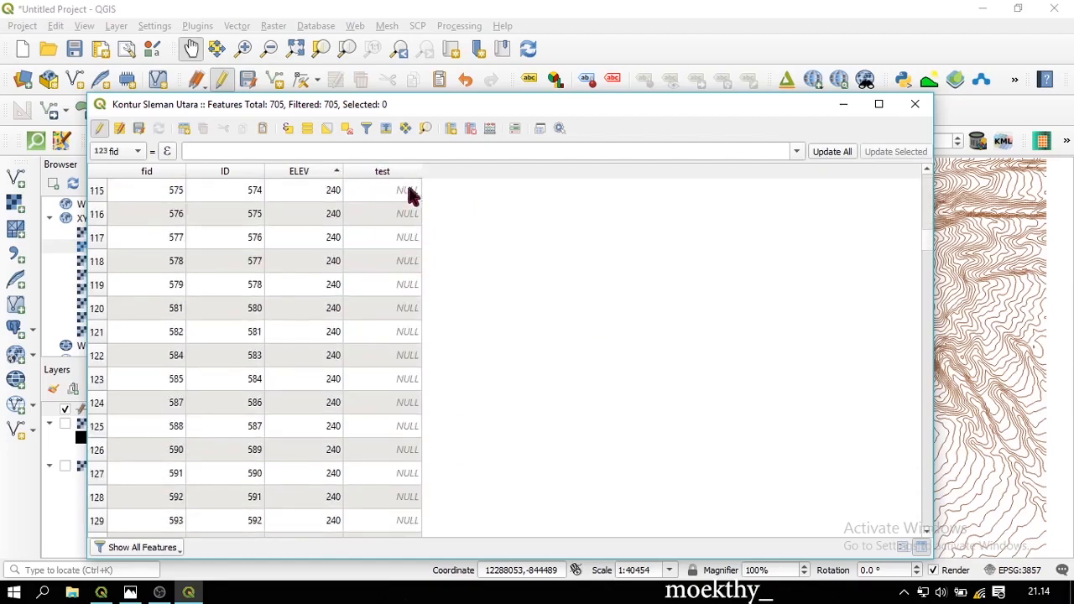
{"action": "scroll", "coordinate": [352, 252], "scroll_direction": "up", "scroll_amount": 3}
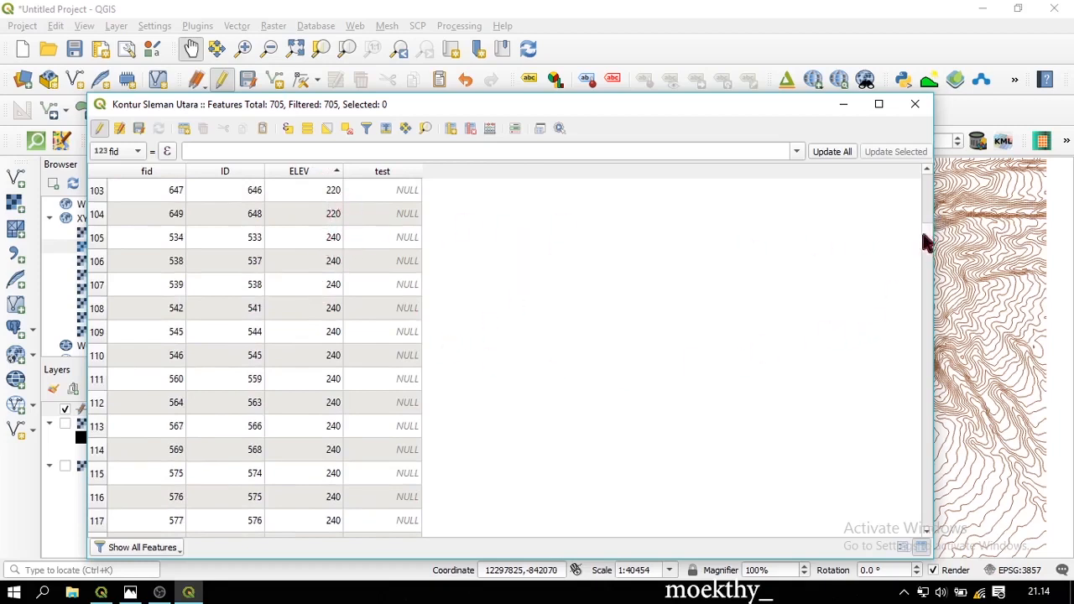
{"action": "left_click_drag", "start_coordinate": [928, 233], "coordinate": [933, 189]}
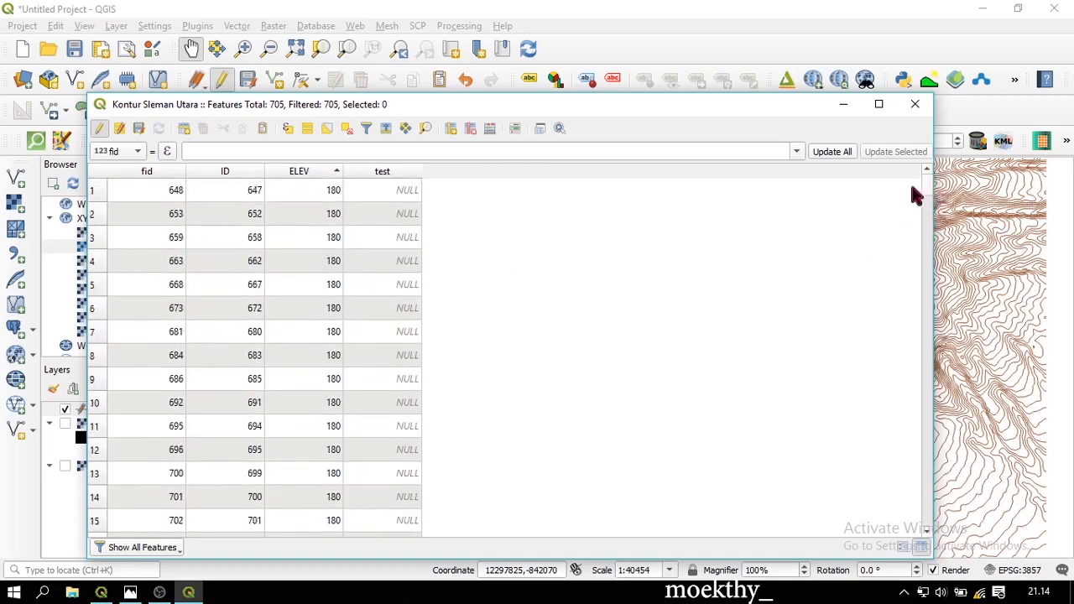
{"action": "left_click", "coordinate": [391, 172]}
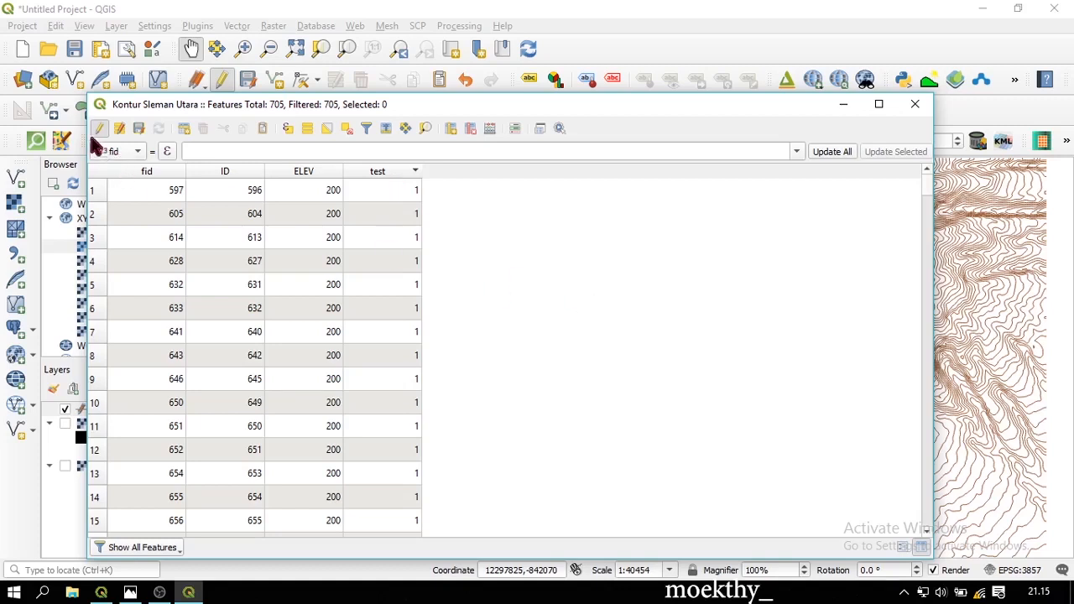
Create virtual field 'test1' with the expression "test"*"ELEV" in the Field Calculator
{"action": "left_click", "coordinate": [490, 129]}
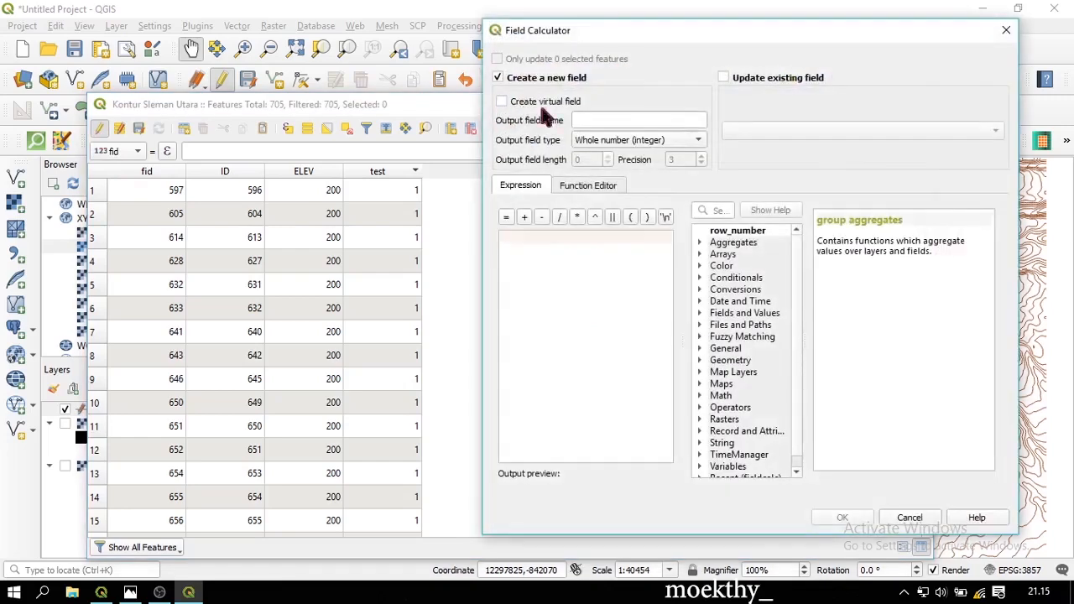
{"action": "left_click", "coordinate": [539, 218]}
{"action": "type", "text": "te"}
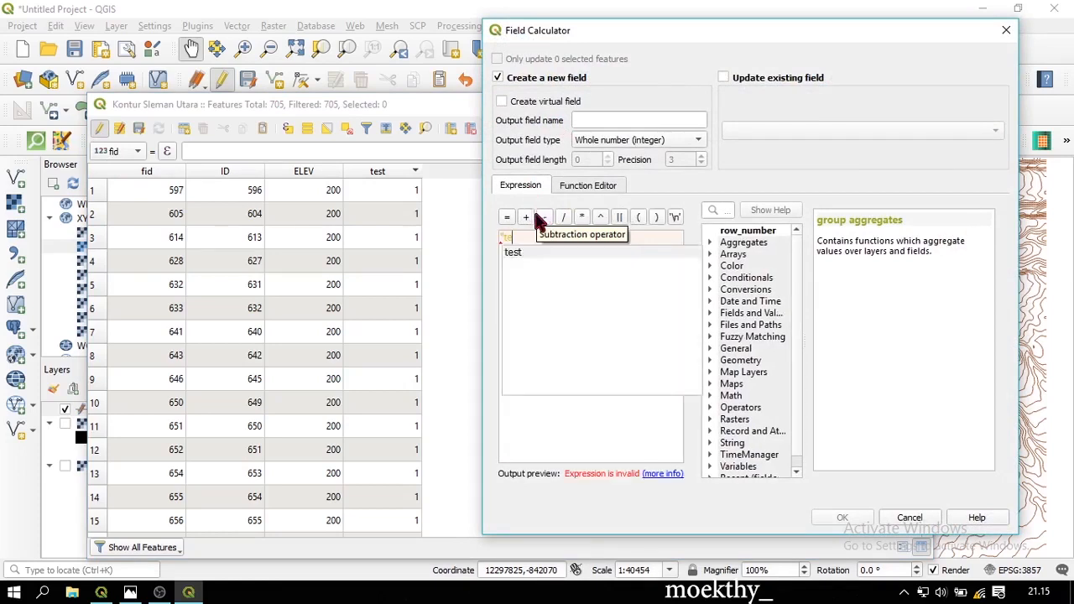
{"action": "type", "text": "st\""}
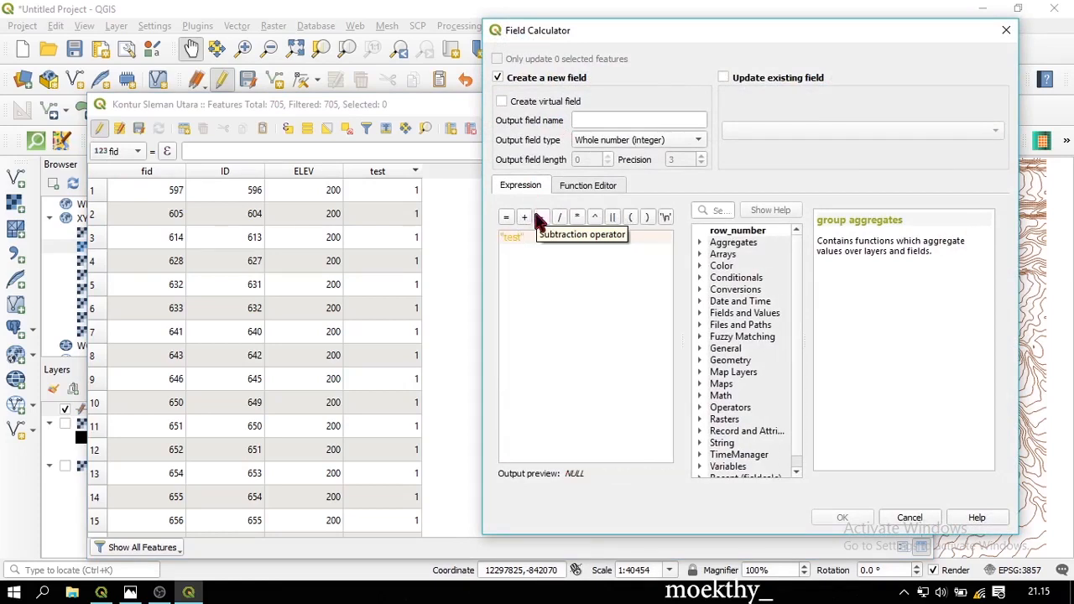
{"action": "left_click", "coordinate": [539, 218]}
{"action": "type", "text": "\"ELEV\""}
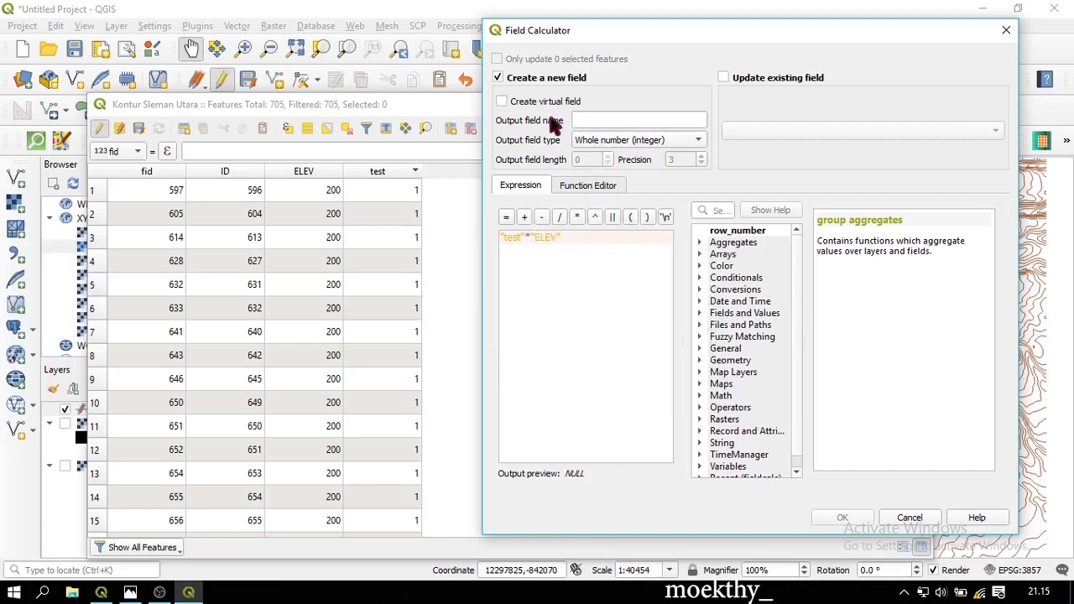
{"action": "left_click", "coordinate": [501, 101]}
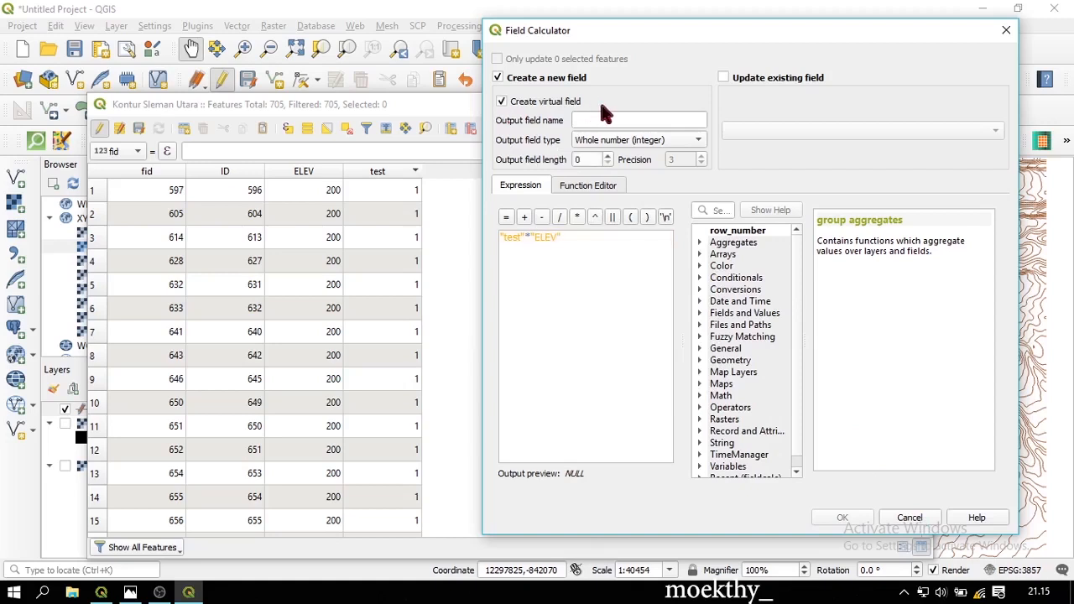
{"action": "left_click", "coordinate": [618, 119]}
{"action": "type", "text": "test"}
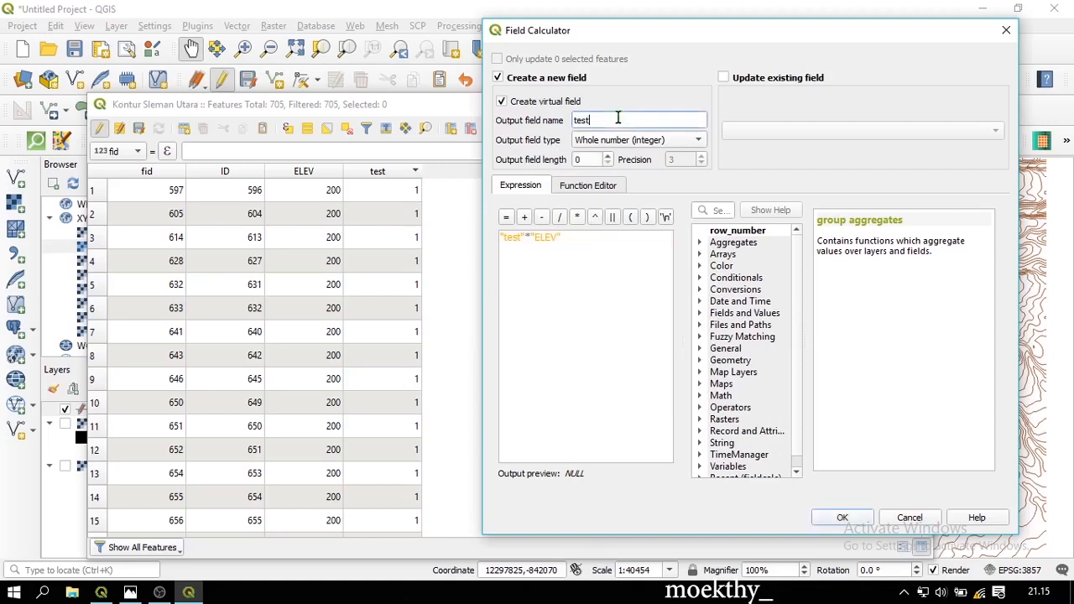
{"action": "type", "text": "1"}
{"action": "left_click", "coordinate": [842, 521]}
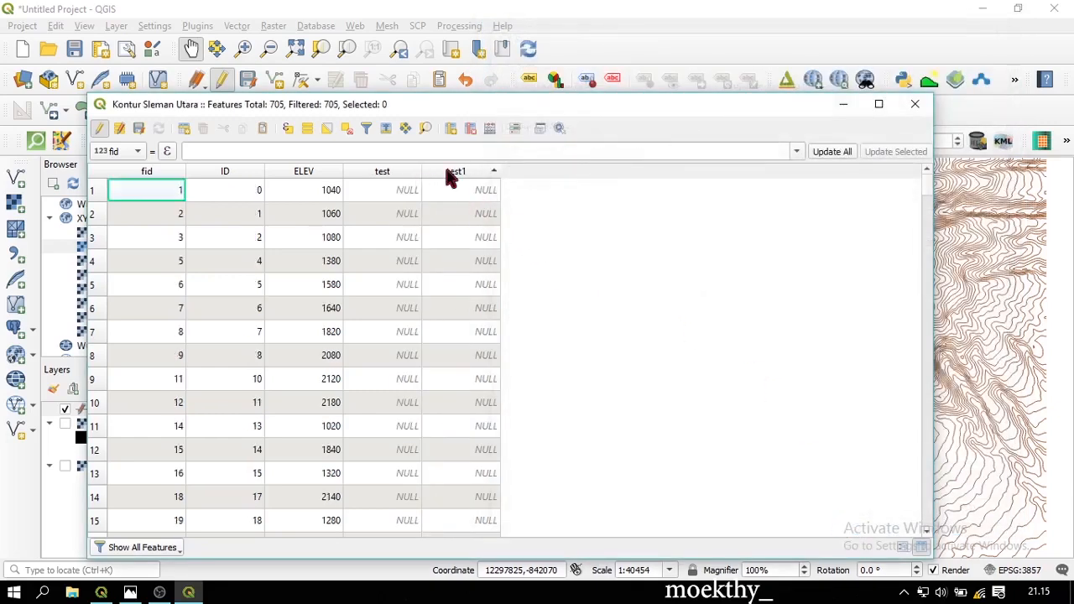
Sort the contour attribute table by the new test1 field
{"action": "left_click", "coordinate": [445, 168]}
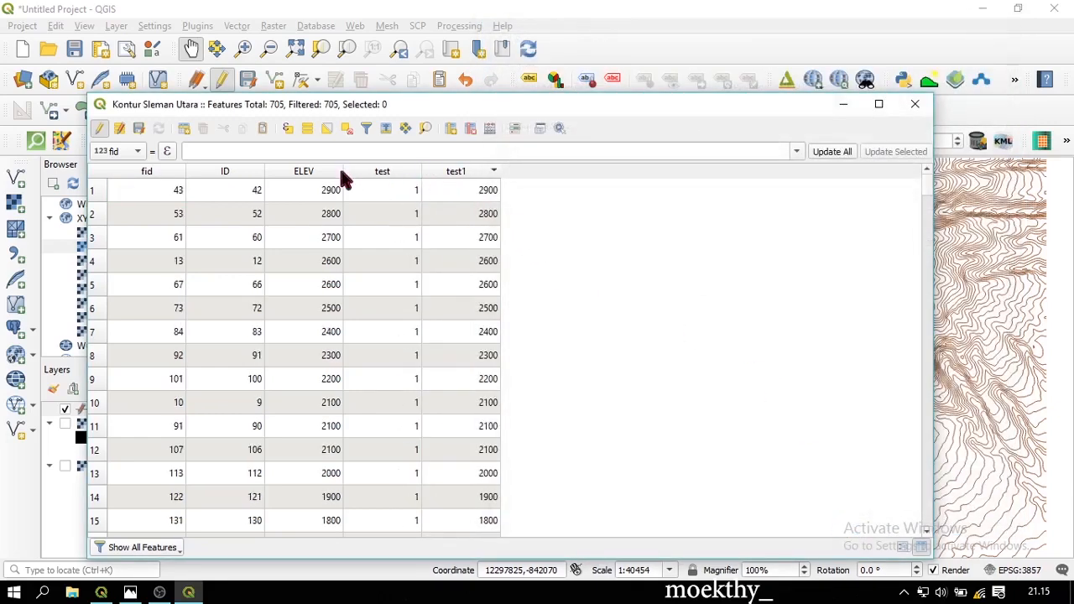
{"action": "scroll", "coordinate": [456, 245], "scroll_direction": "down", "scroll_amount": 18}
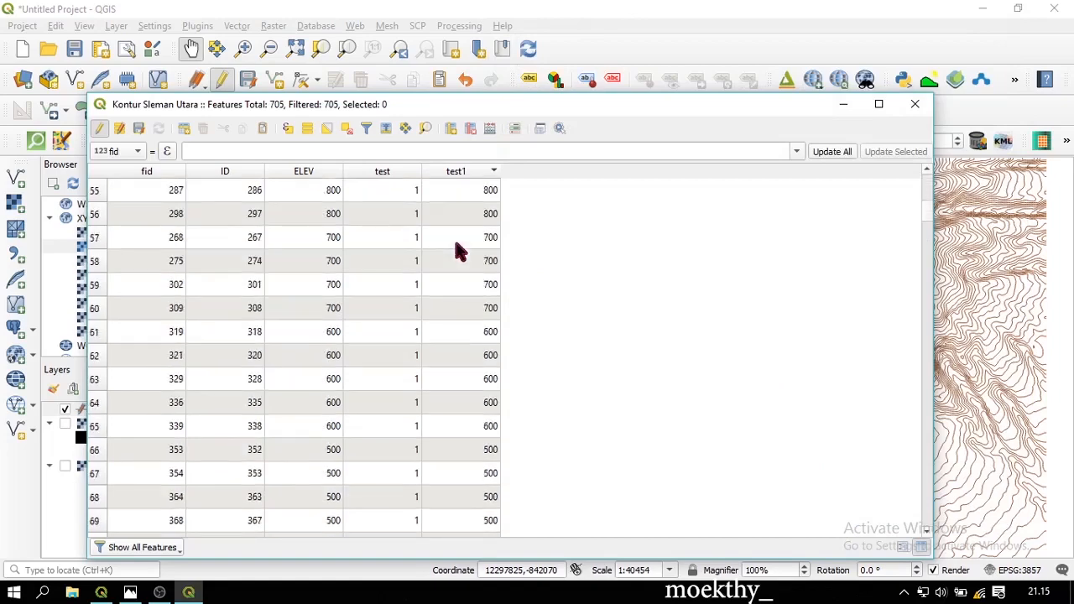
{"action": "scroll", "coordinate": [369, 246], "scroll_direction": "up", "scroll_amount": 18}
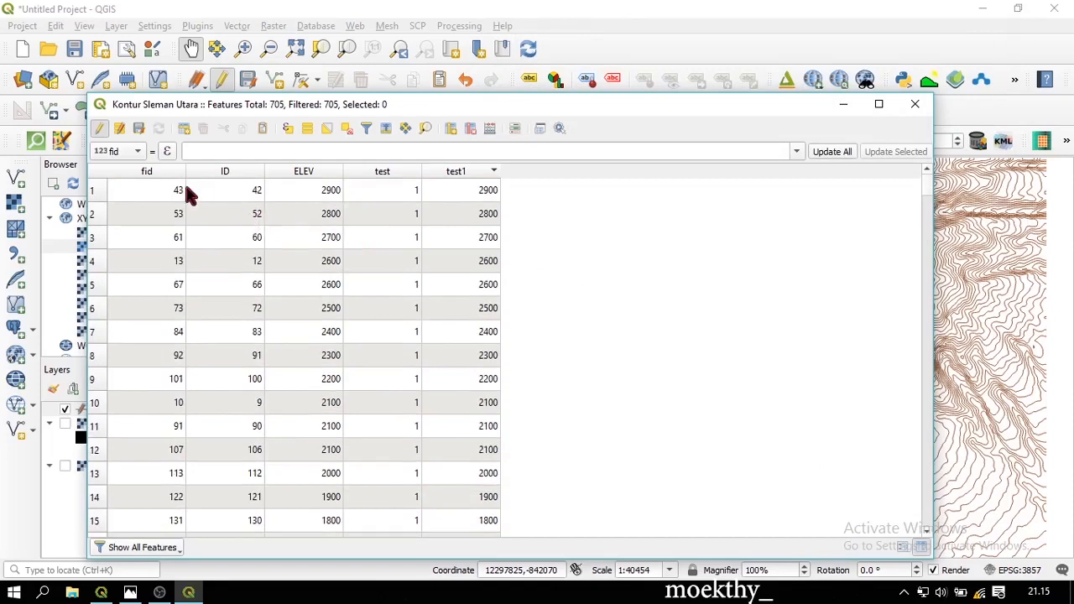
Stop editing the contour layer saving the edits, and close its attribute table
{"action": "left_click", "coordinate": [100, 130]}
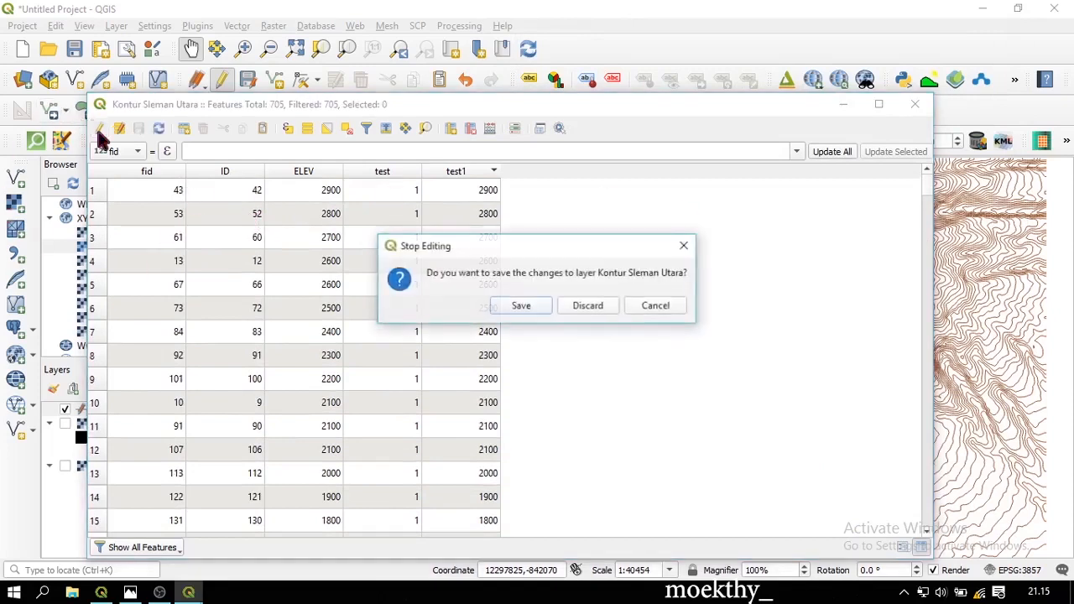
{"action": "left_click", "coordinate": [529, 306]}
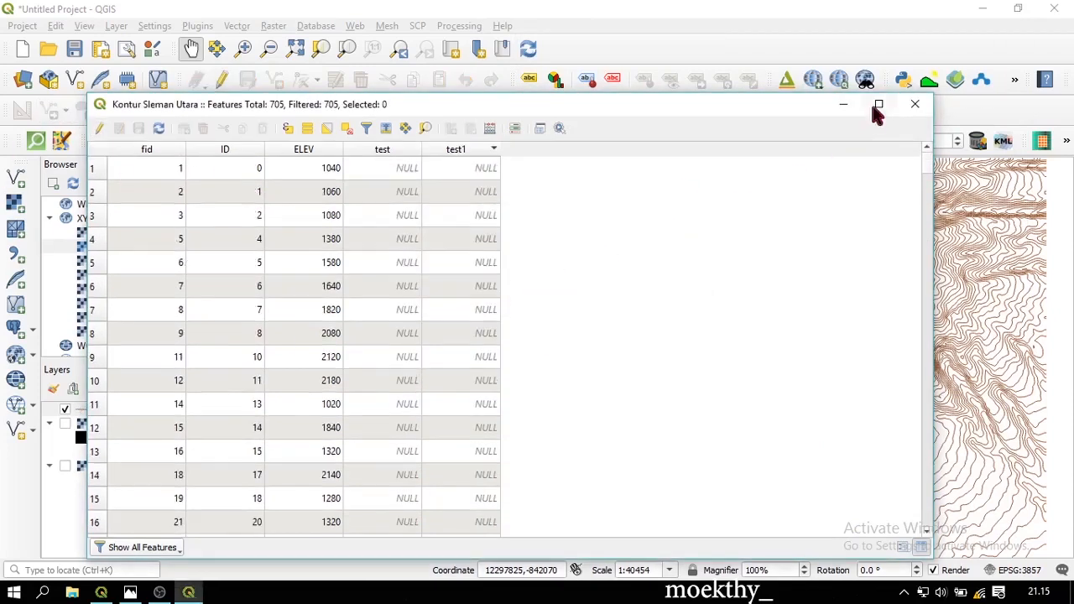
{"action": "left_click", "coordinate": [916, 104]}
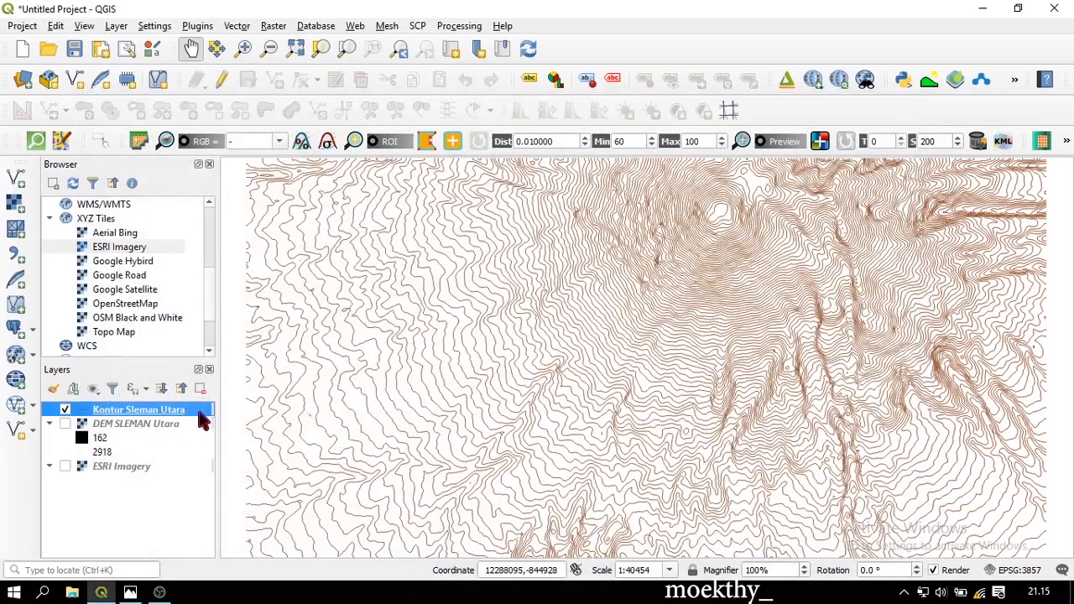
Switch Kontur Sleman Utara symbology to Categorized on the test field and classify
{"action": "right_click", "coordinate": [192, 412]}
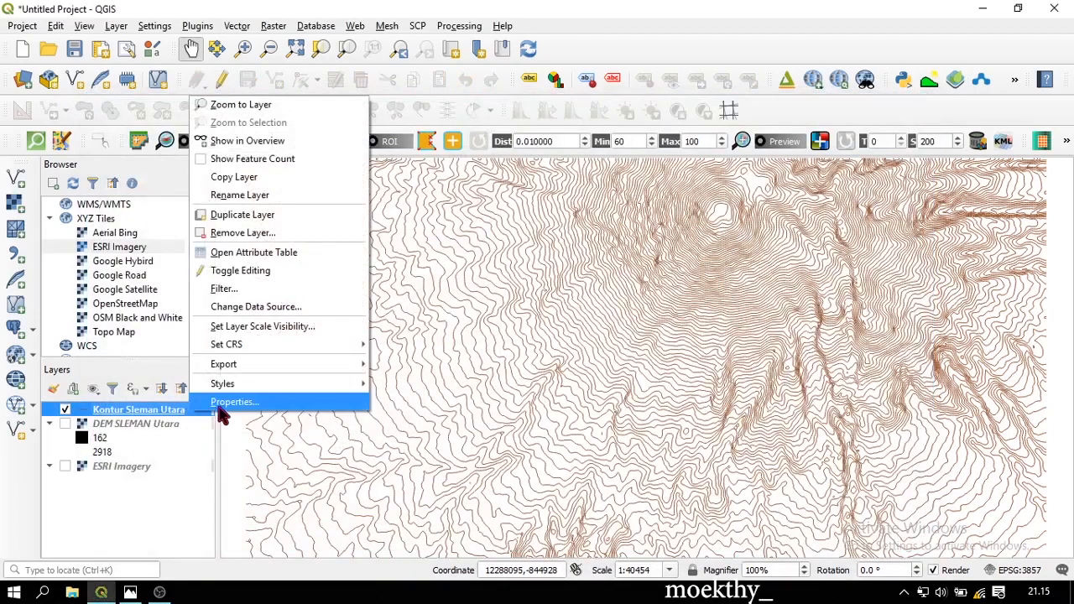
{"action": "left_click", "coordinate": [216, 404]}
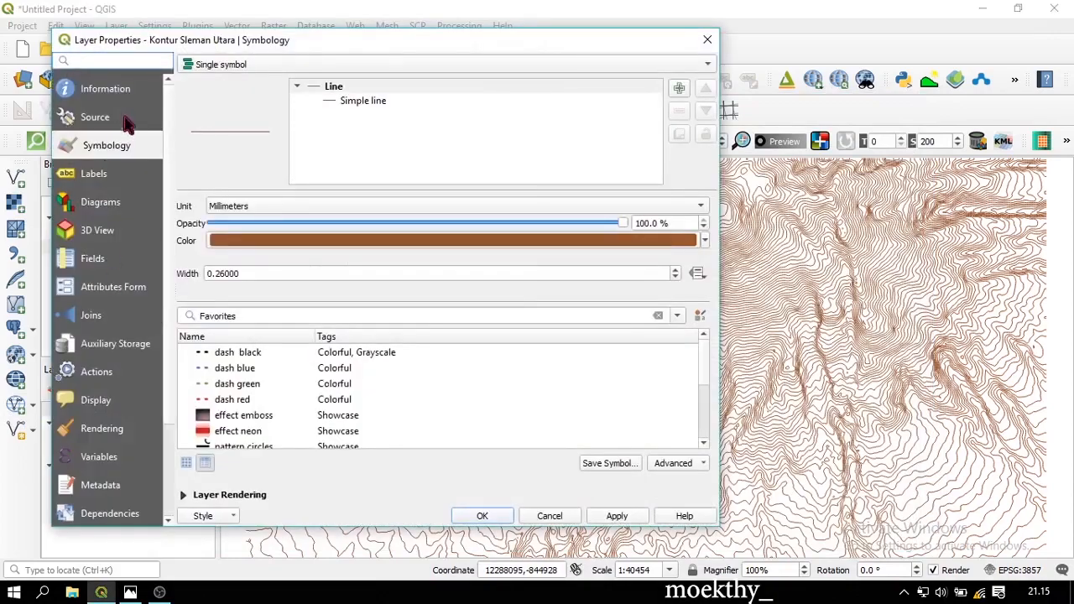
{"action": "left_click_drag", "start_coordinate": [233, 25], "coordinate": [286, 35]}
{"action": "left_click", "coordinate": [344, 67]}
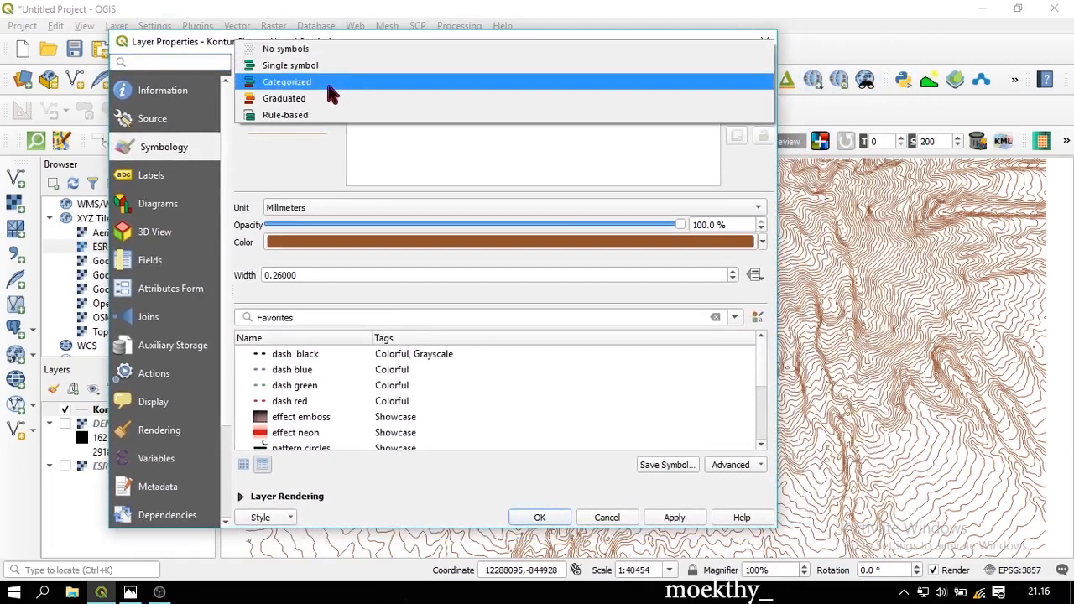
{"action": "left_click", "coordinate": [317, 82]}
{"action": "left_click", "coordinate": [742, 90]}
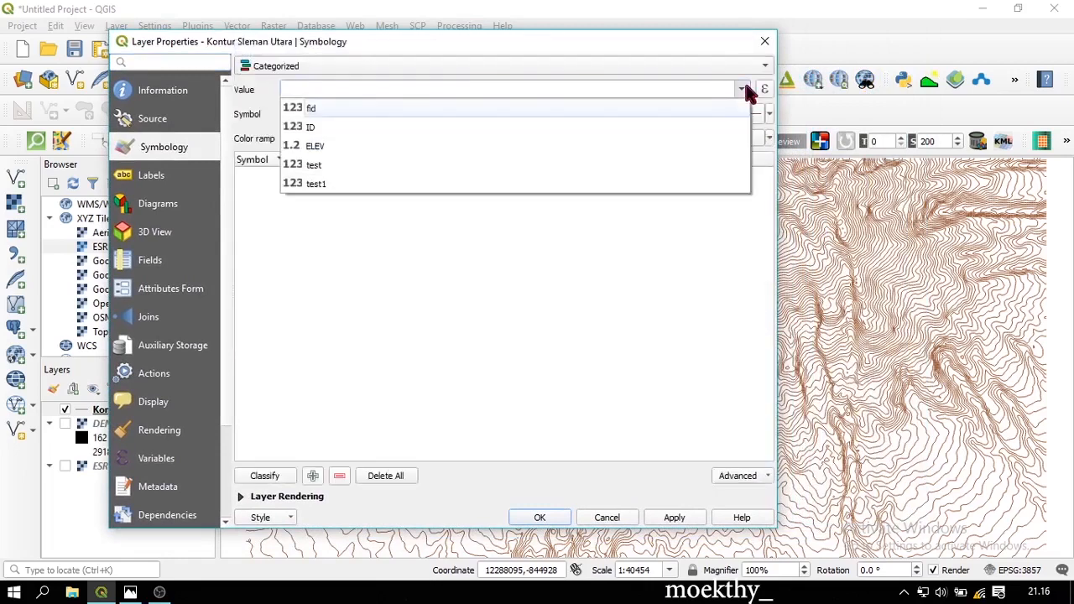
{"action": "left_click", "coordinate": [728, 170]}
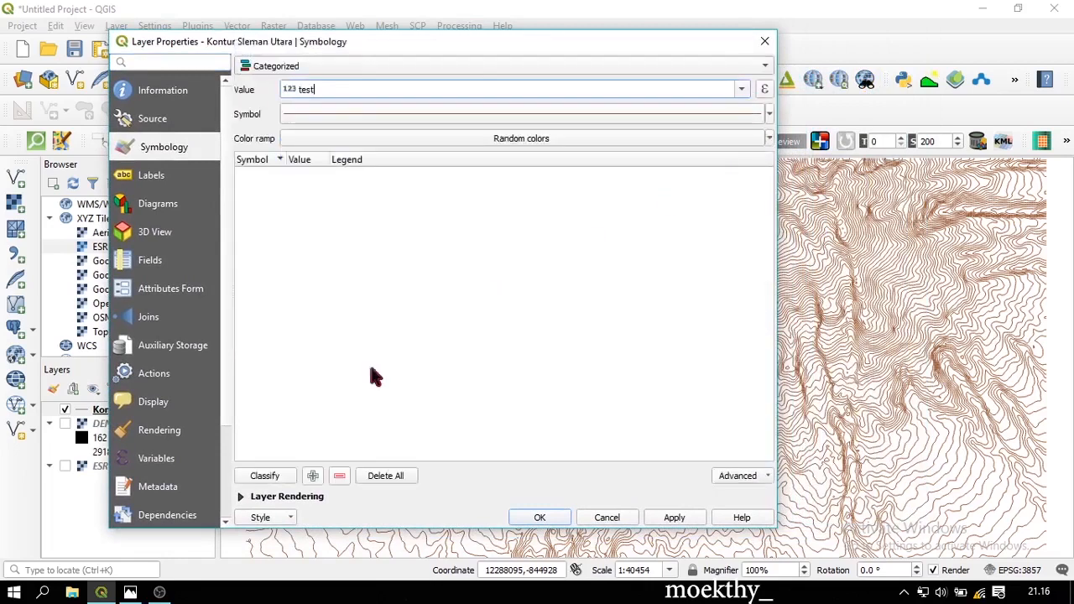
{"action": "left_click", "coordinate": [267, 478]}
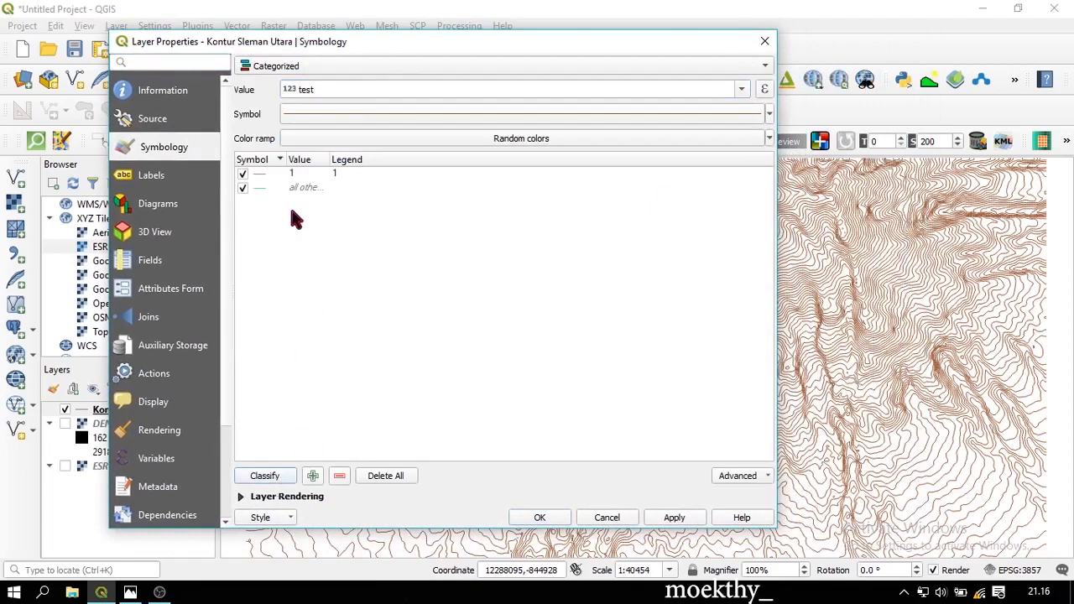
Draw category 1 contours as black lines with width 4
{"action": "double_click", "coordinate": [259, 173]}
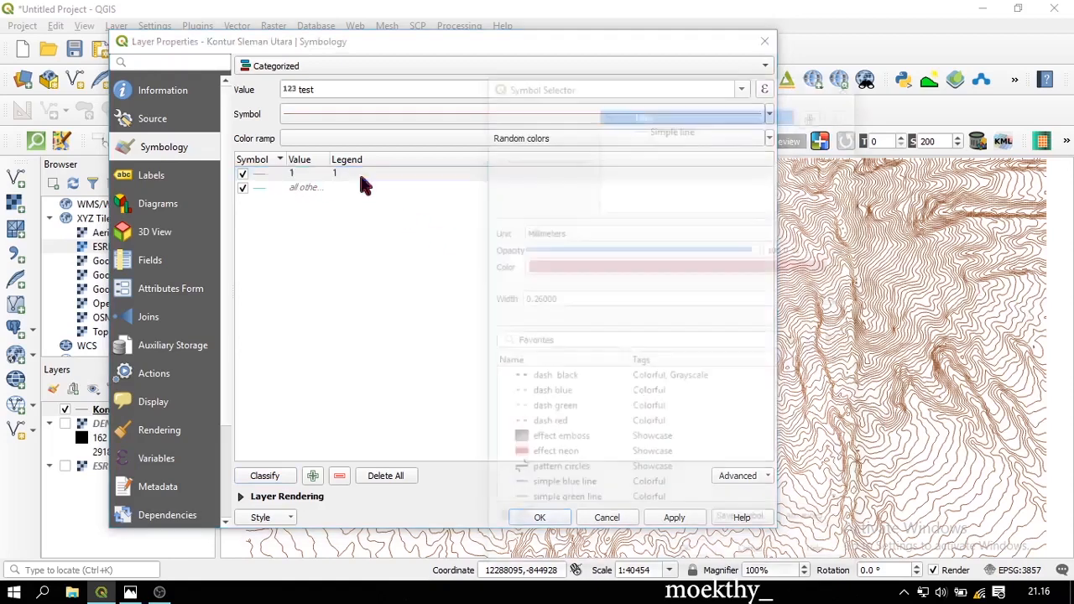
{"action": "left_click", "coordinate": [600, 265]}
{"action": "left_click_drag", "start_coordinate": [547, 304], "coordinate": [491, 179]}
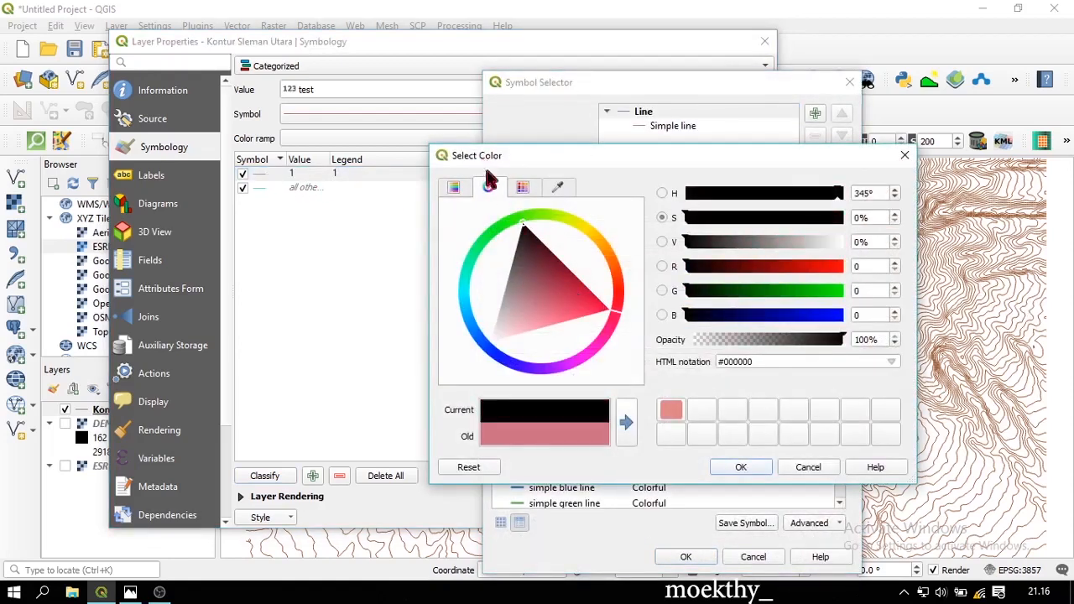
{"action": "left_click", "coordinate": [738, 468]}
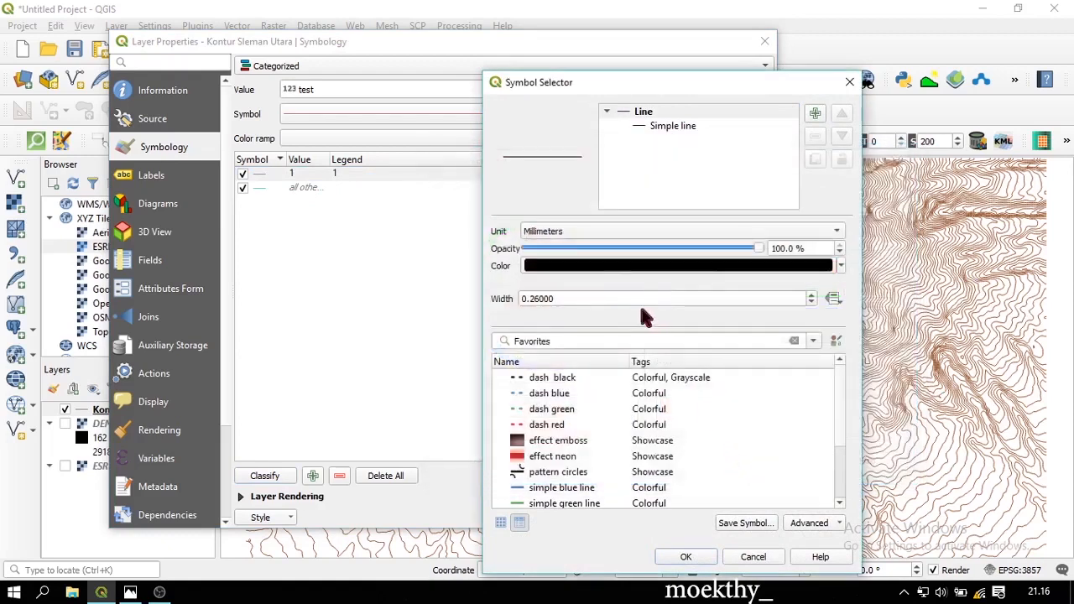
{"action": "double_click", "coordinate": [587, 298]}
{"action": "type", "text": "4"}
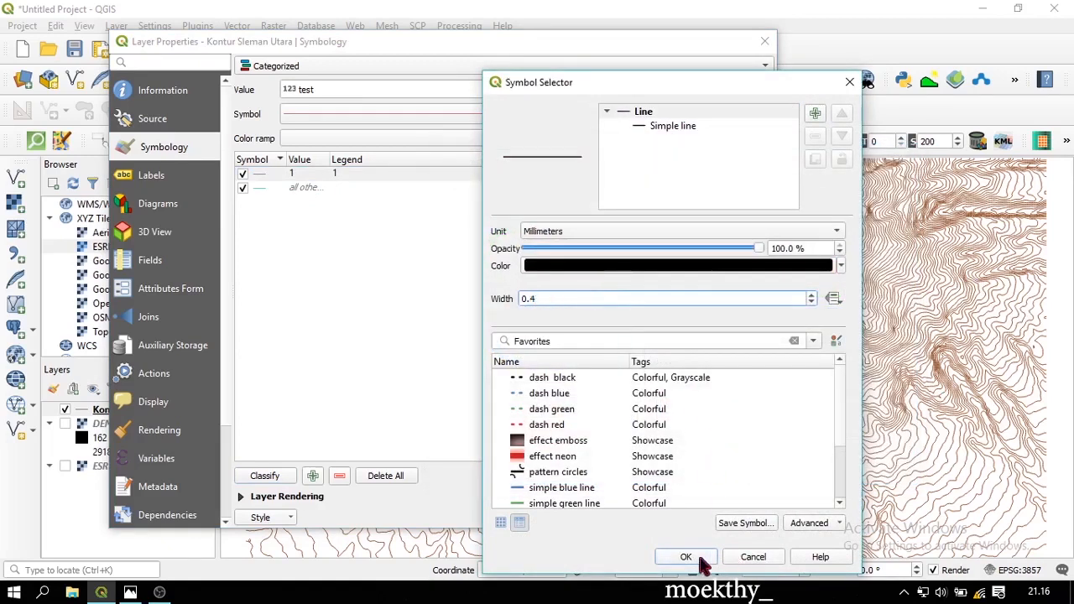
{"action": "left_click", "coordinate": [686, 558]}
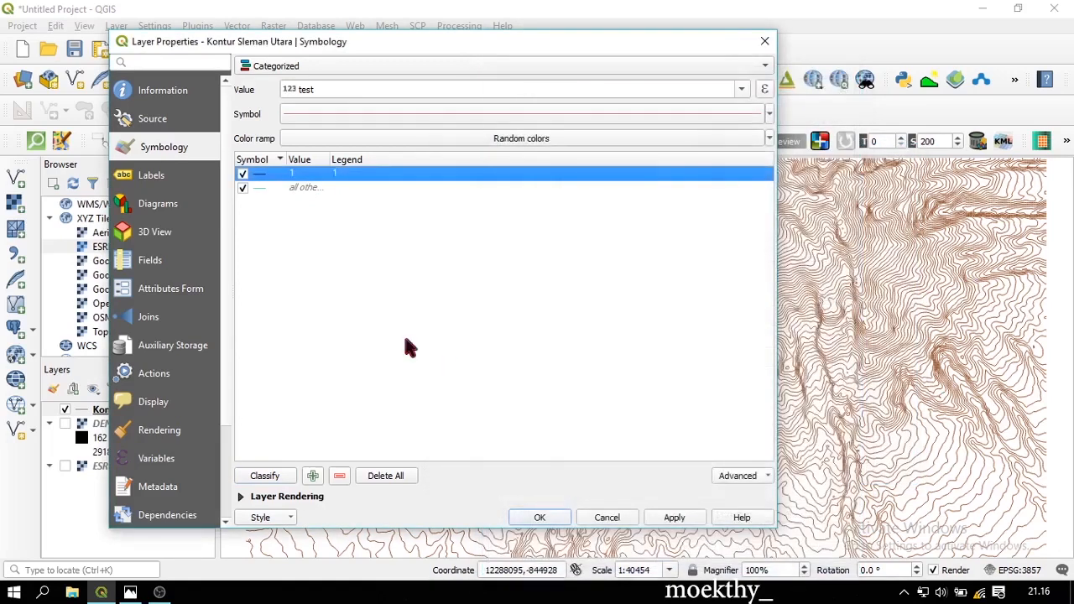
Make the 'all other' category thin black 0.1-wide lines and apply the symbology
{"action": "double_click", "coordinate": [262, 188]}
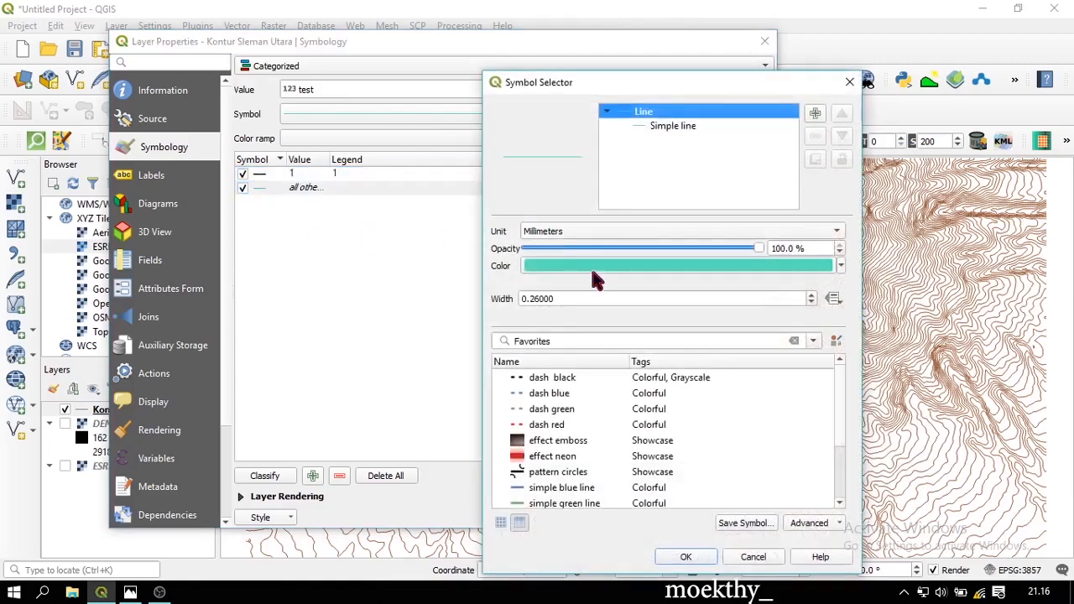
{"action": "left_click", "coordinate": [593, 280]}
{"action": "left_click_drag", "start_coordinate": [542, 288], "coordinate": [558, 353]}
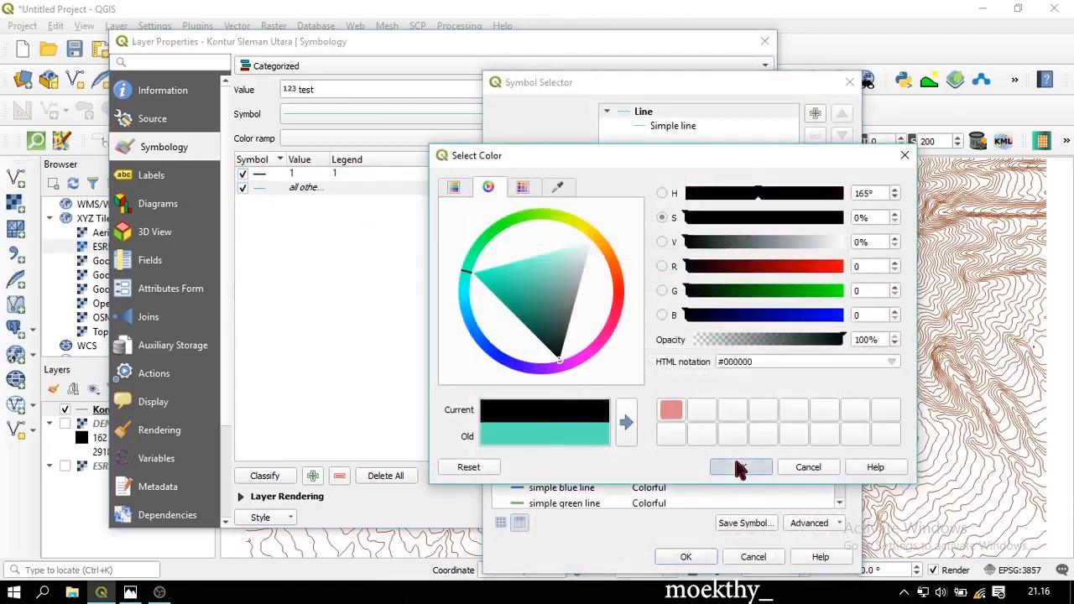
{"action": "left_click", "coordinate": [740, 466]}
{"action": "double_click", "coordinate": [568, 299]}
{"action": "type", "text": "1"}
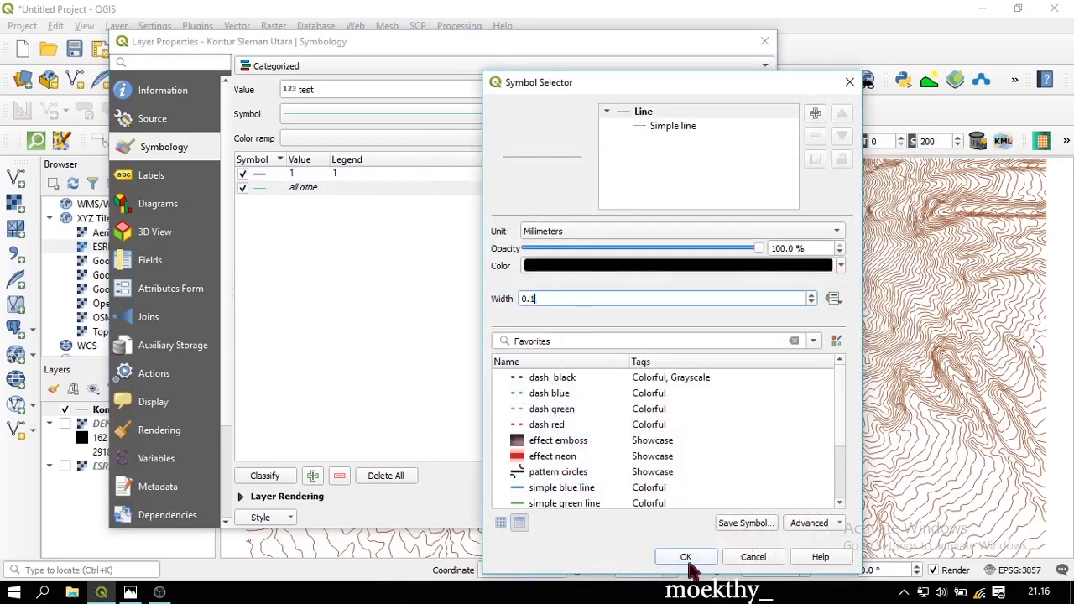
{"action": "left_click", "coordinate": [688, 559]}
{"action": "left_click", "coordinate": [681, 516]}
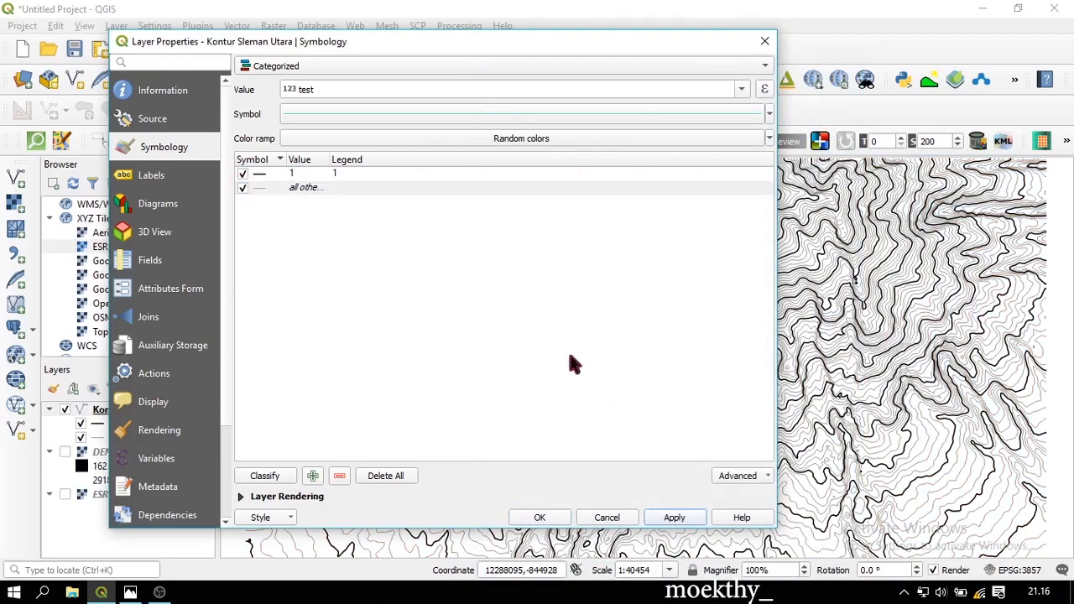
{"action": "mouse_move", "coordinate": [514, 40]}
{"action": "left_mouse_down"}
{"action": "mouse_move", "coordinate": [338, 91]}
{"action": "mouse_move", "coordinate": [531, 50]}
{"action": "left_mouse_up"}
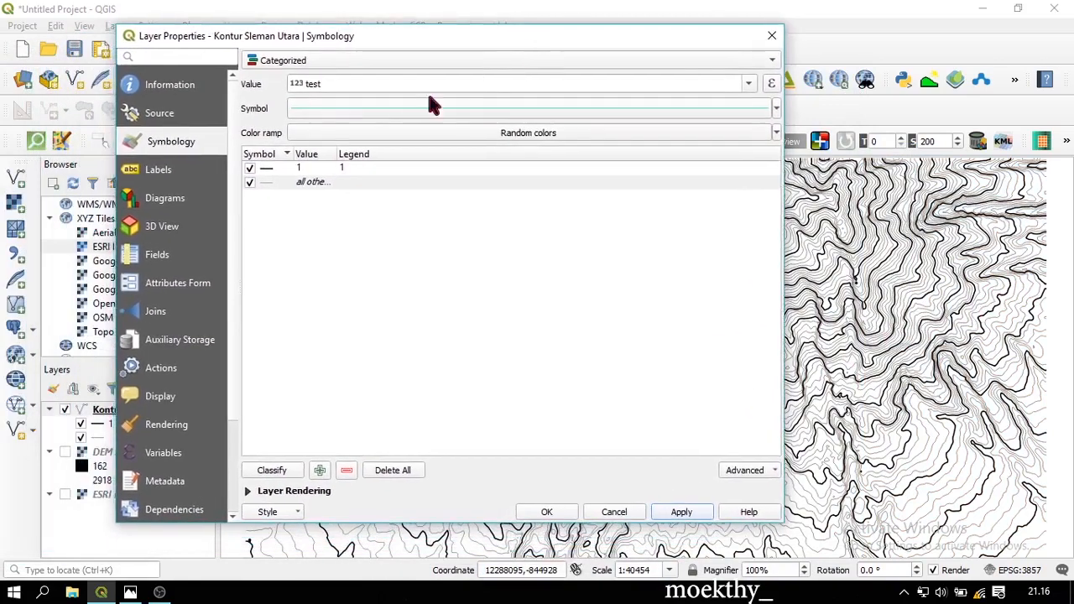
Turn on Single labels for the contours using the test1 field and apply
{"action": "left_click", "coordinate": [205, 174]}
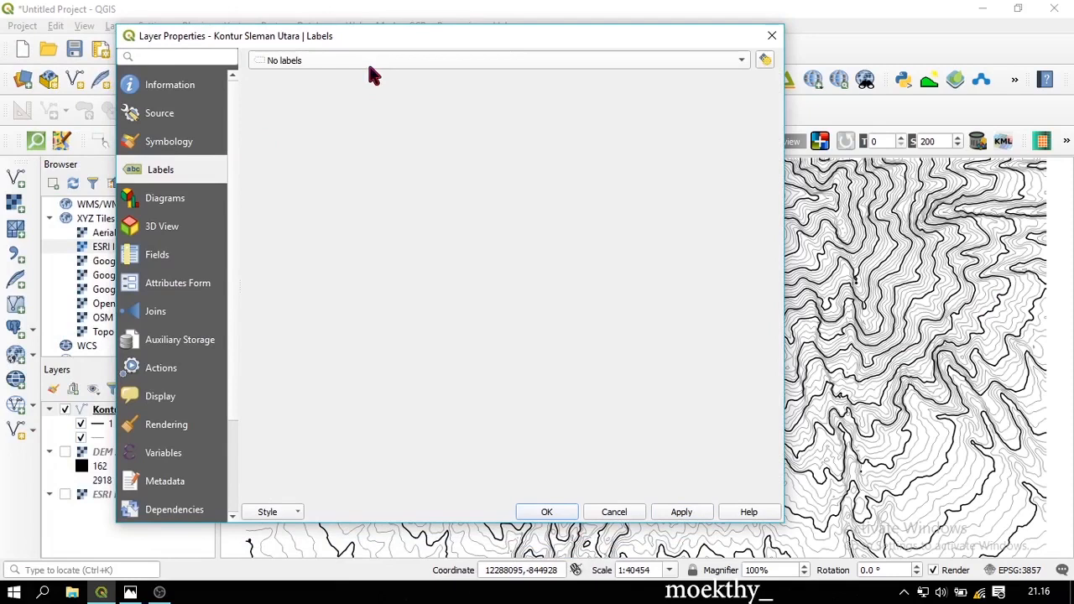
{"action": "left_click", "coordinate": [372, 63]}
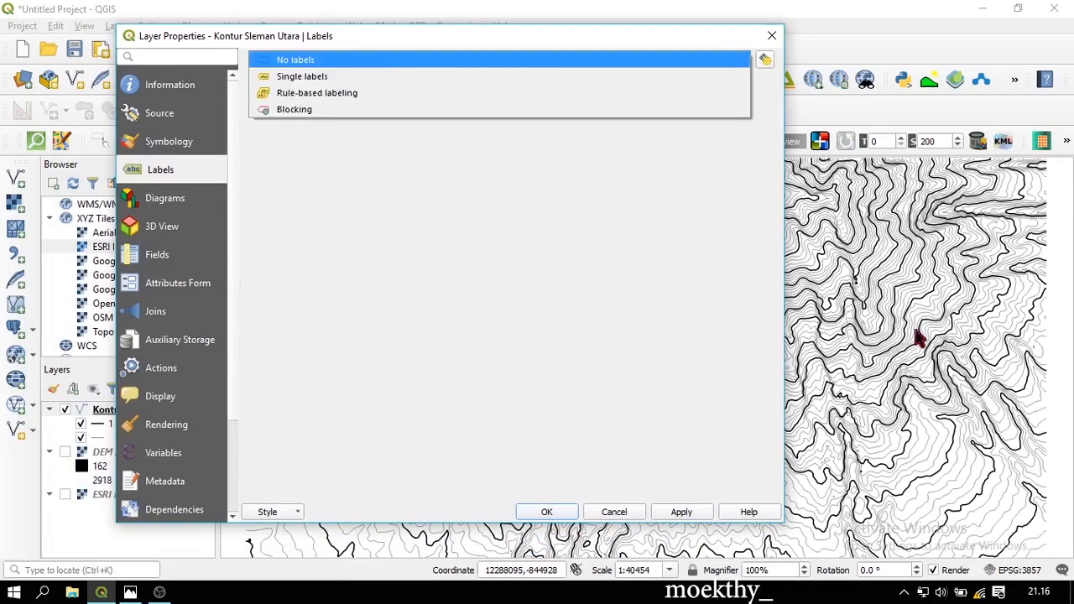
{"action": "left_click", "coordinate": [339, 78]}
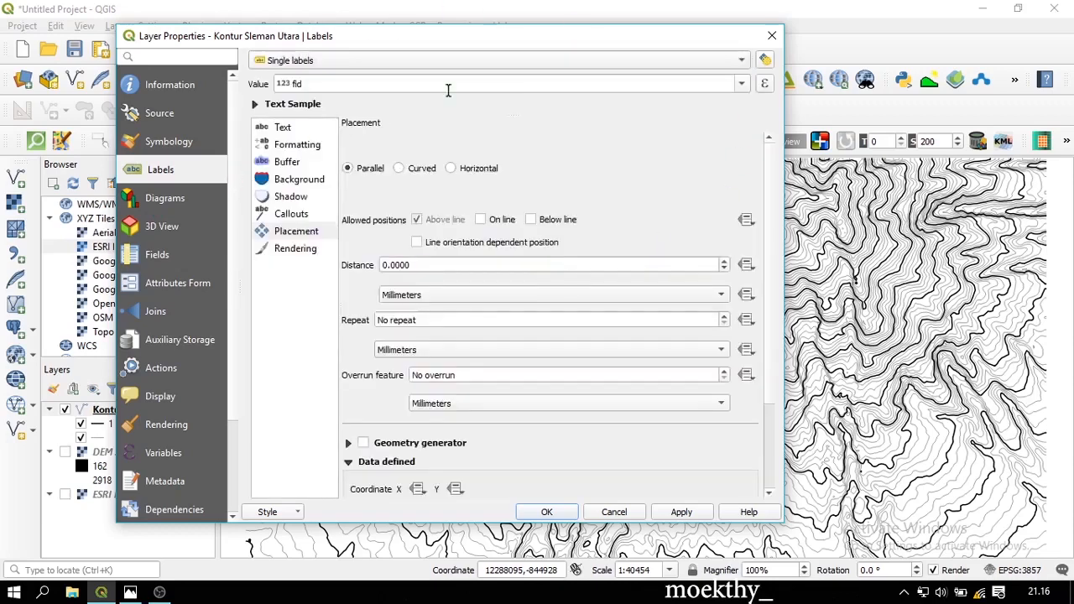
{"action": "left_click", "coordinate": [743, 83]}
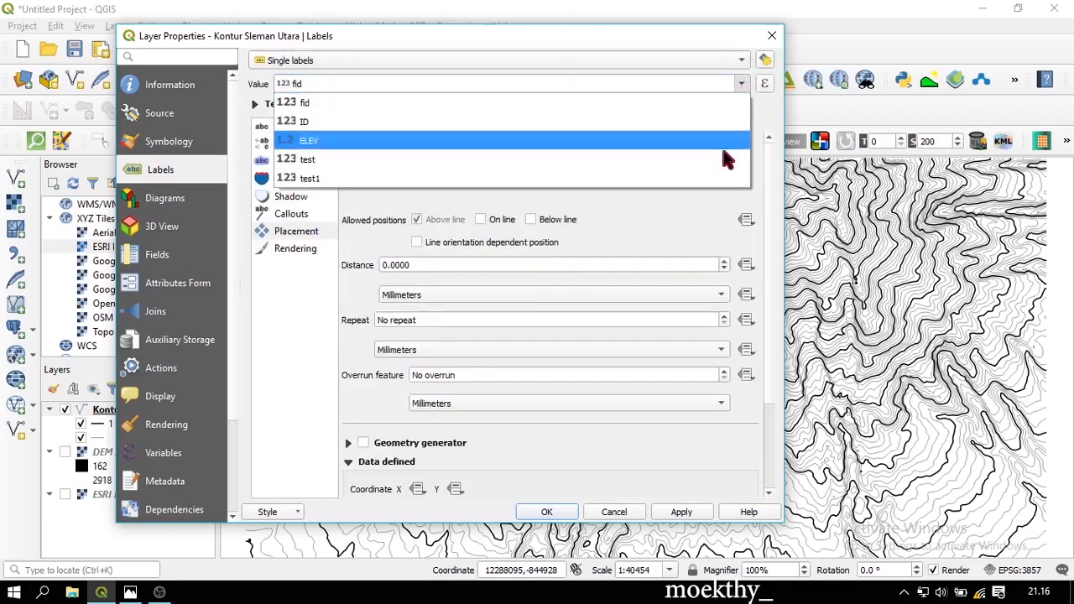
{"action": "left_click", "coordinate": [671, 184]}
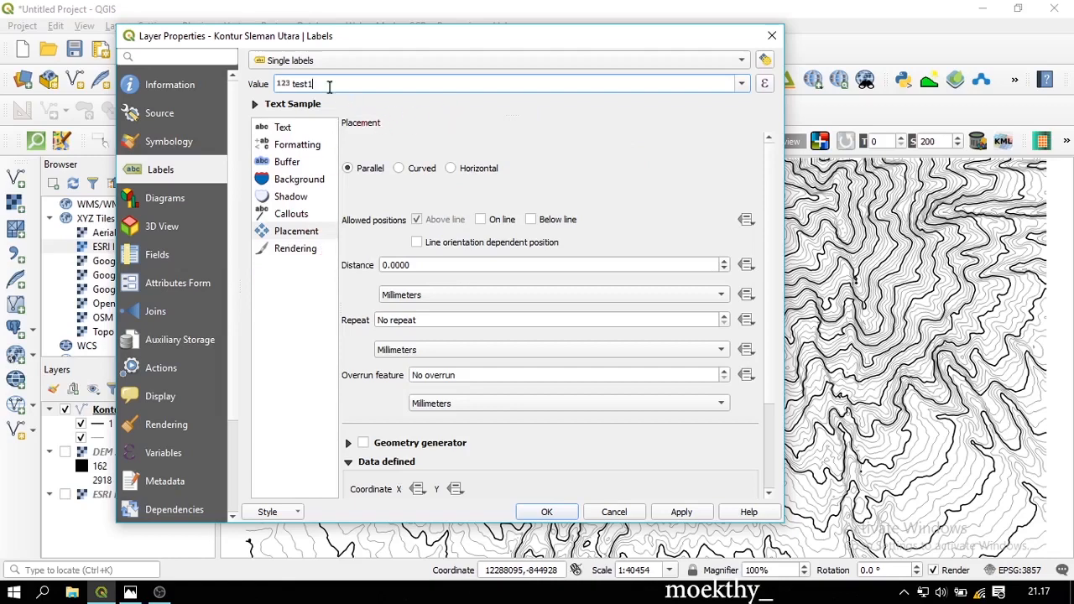
{"action": "left_click", "coordinate": [682, 511]}
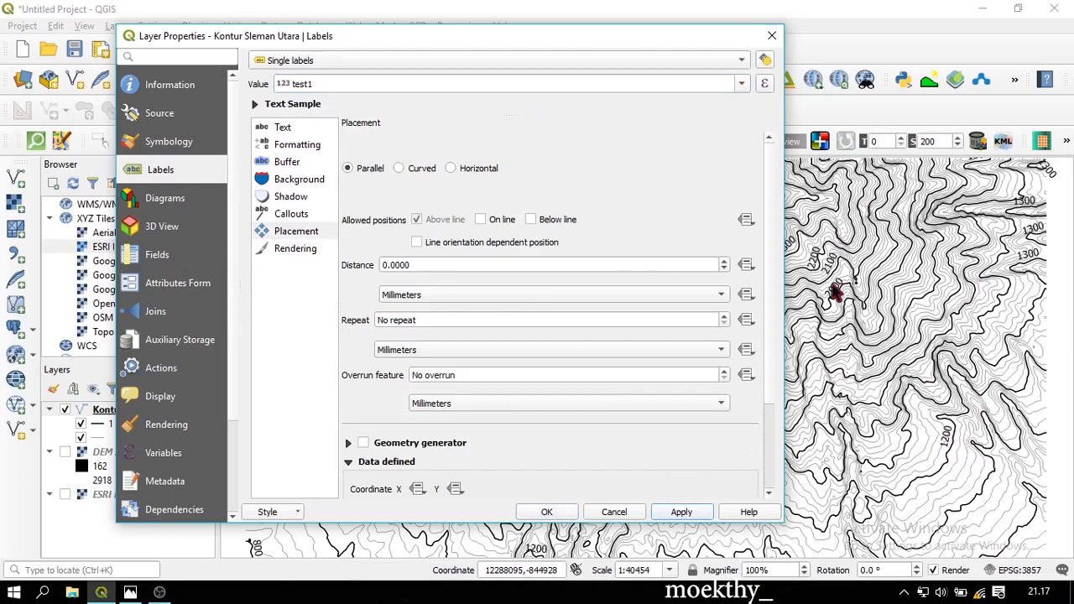
Set label placement to On line instead of Above line and apply
{"action": "left_click_drag", "start_coordinate": [623, 41], "coordinate": [542, 91]}
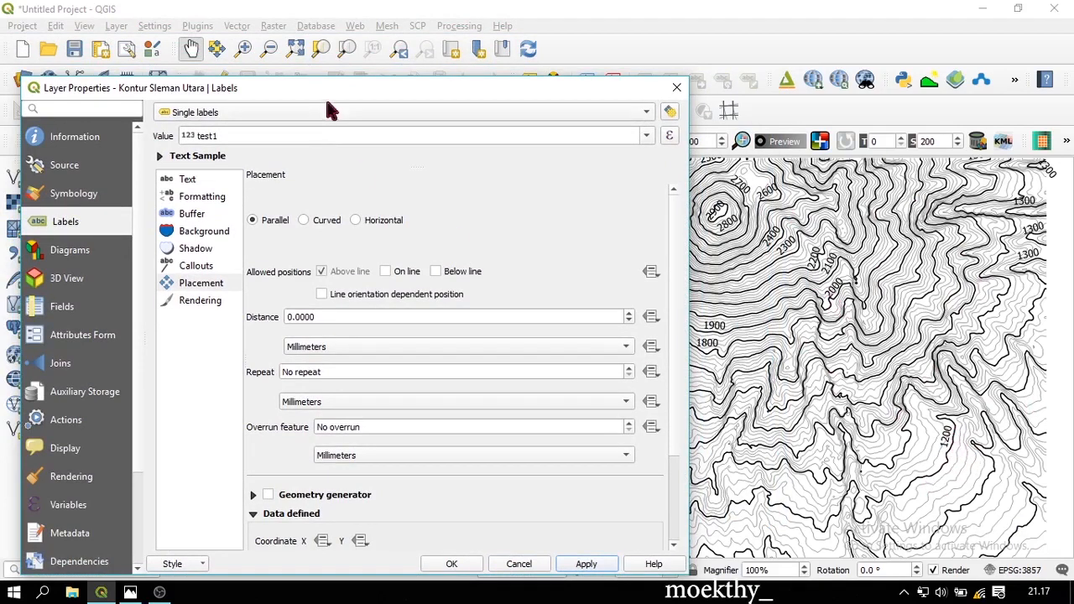
{"action": "left_click_drag", "start_coordinate": [342, 88], "coordinate": [369, 25]}
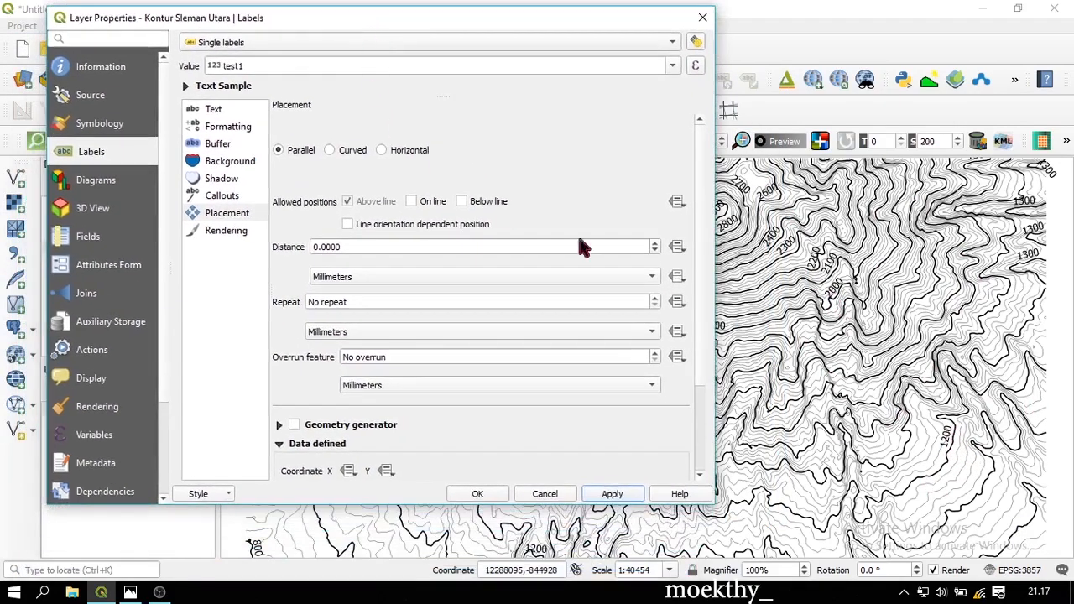
{"action": "left_click", "coordinate": [238, 216]}
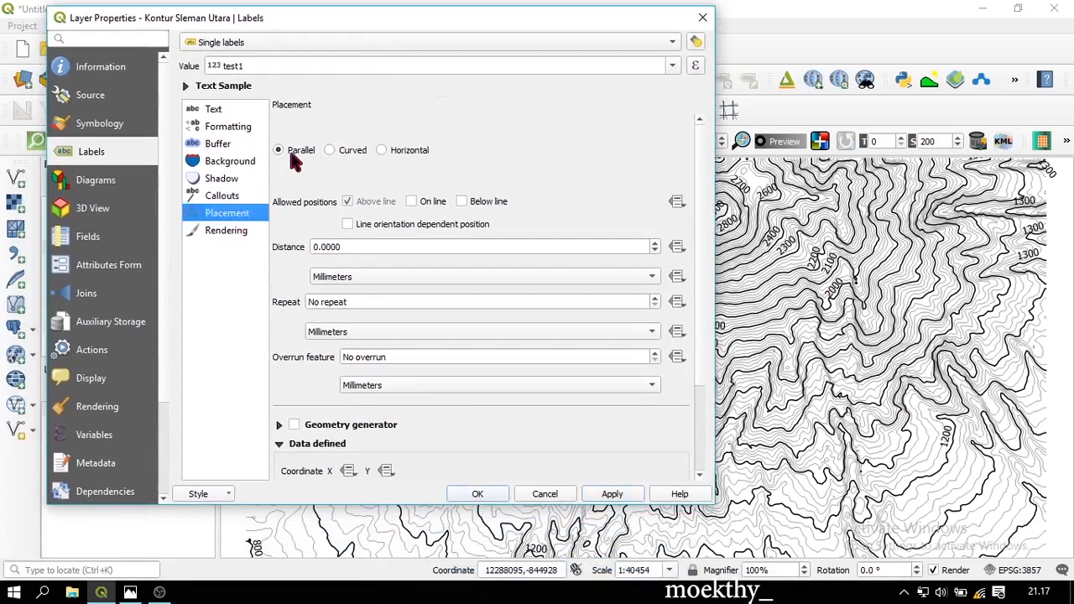
{"action": "left_click", "coordinate": [433, 202]}
{"action": "left_click", "coordinate": [374, 201]}
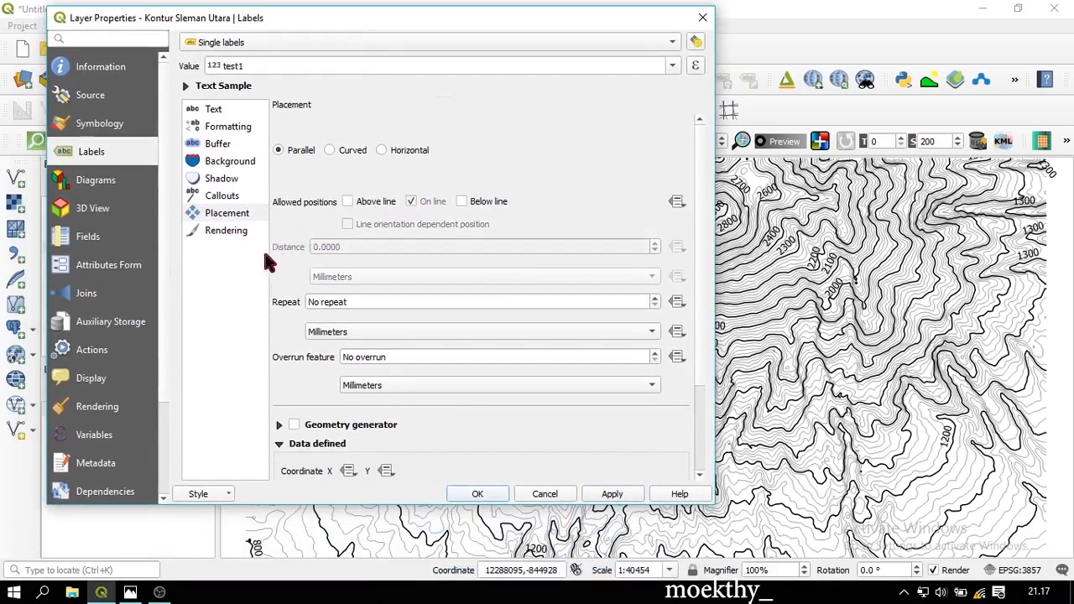
{"action": "left_click", "coordinate": [610, 495]}
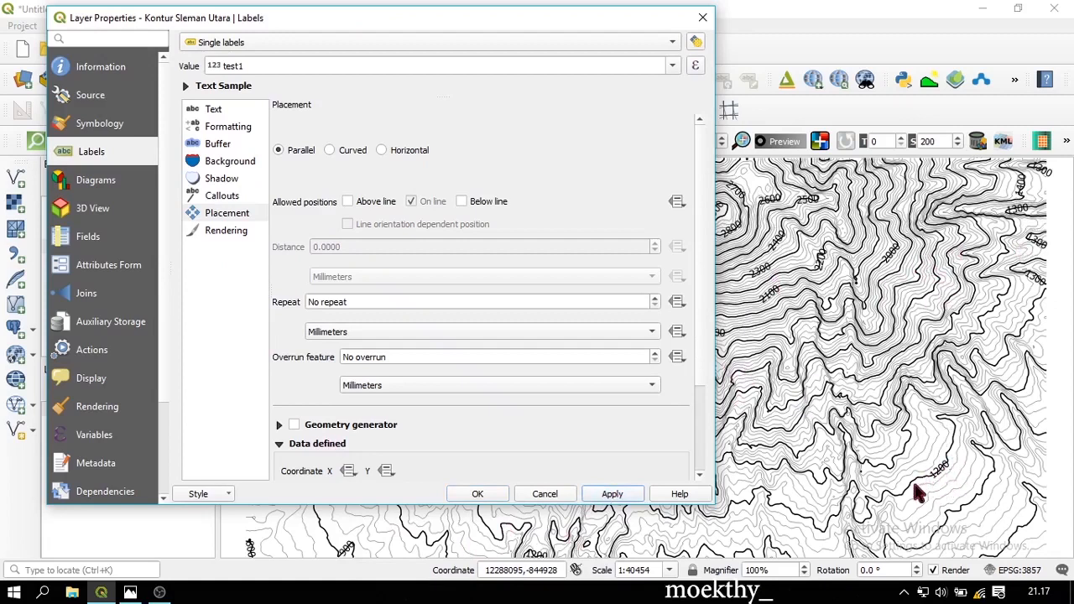
{"action": "left_click", "coordinate": [233, 145]}
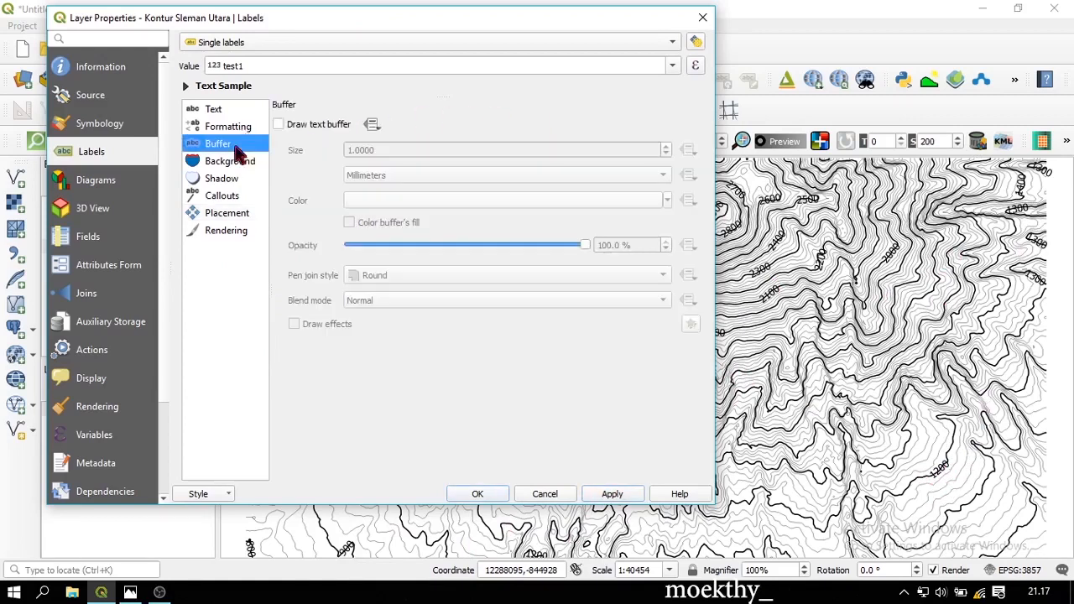
Give the contour labels a text buffer and 9-point size, then close the properties
{"action": "left_click", "coordinate": [319, 126]}
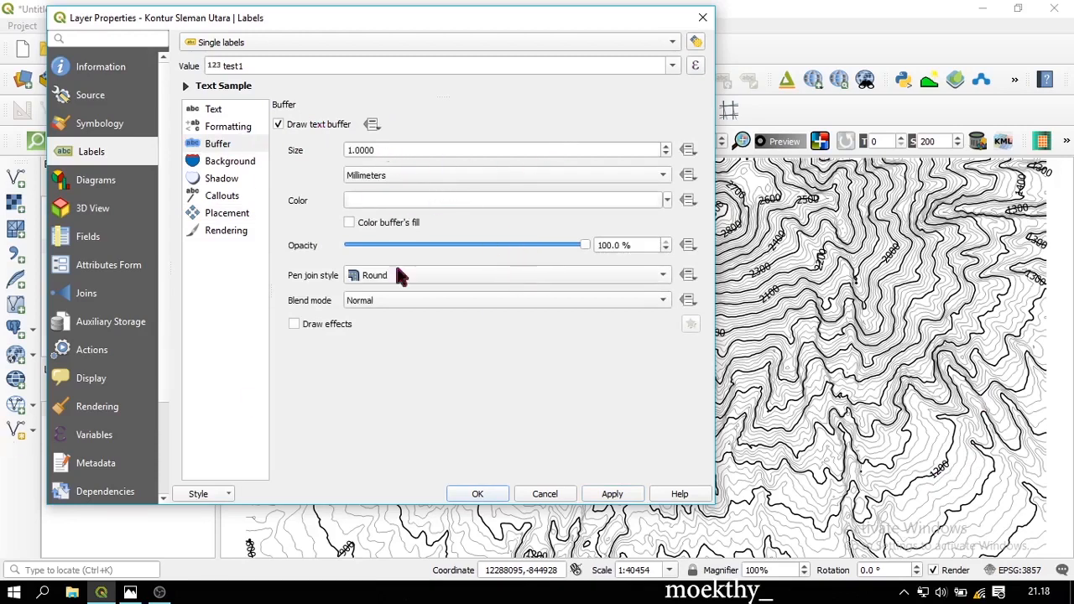
{"action": "left_click", "coordinate": [607, 495]}
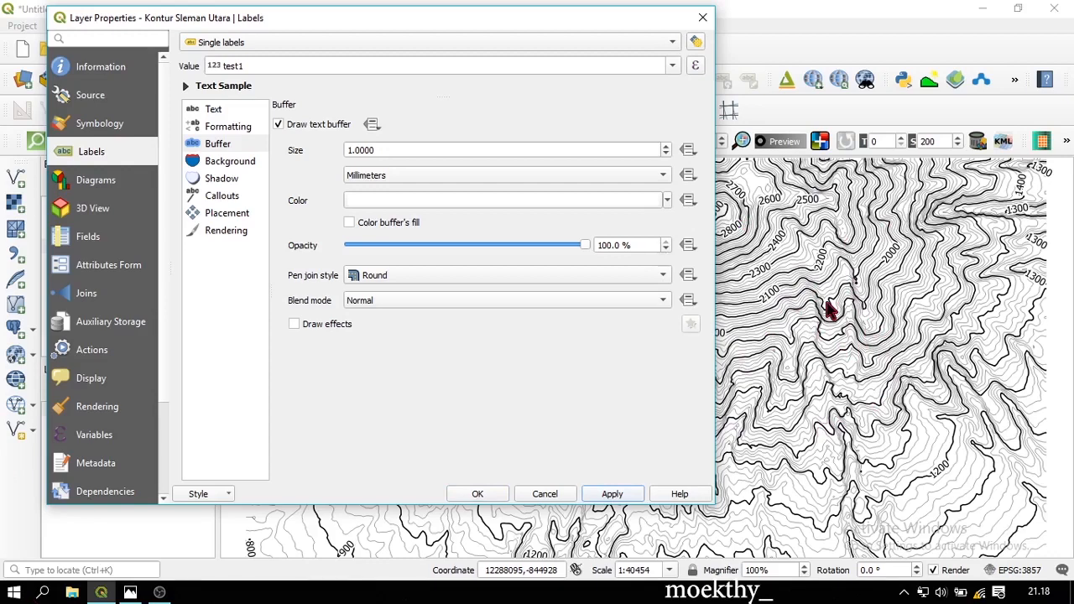
{"action": "left_click", "coordinate": [216, 113]}
{"action": "scroll", "coordinate": [669, 211], "scroll_direction": "down", "scroll_amount": 3}
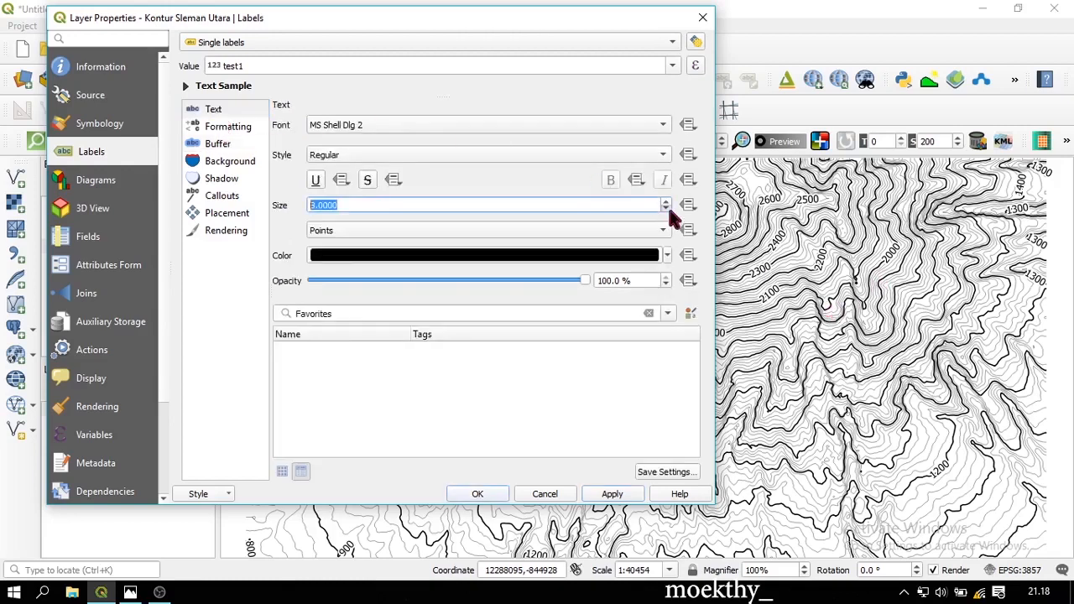
{"action": "left_click", "coordinate": [612, 495]}
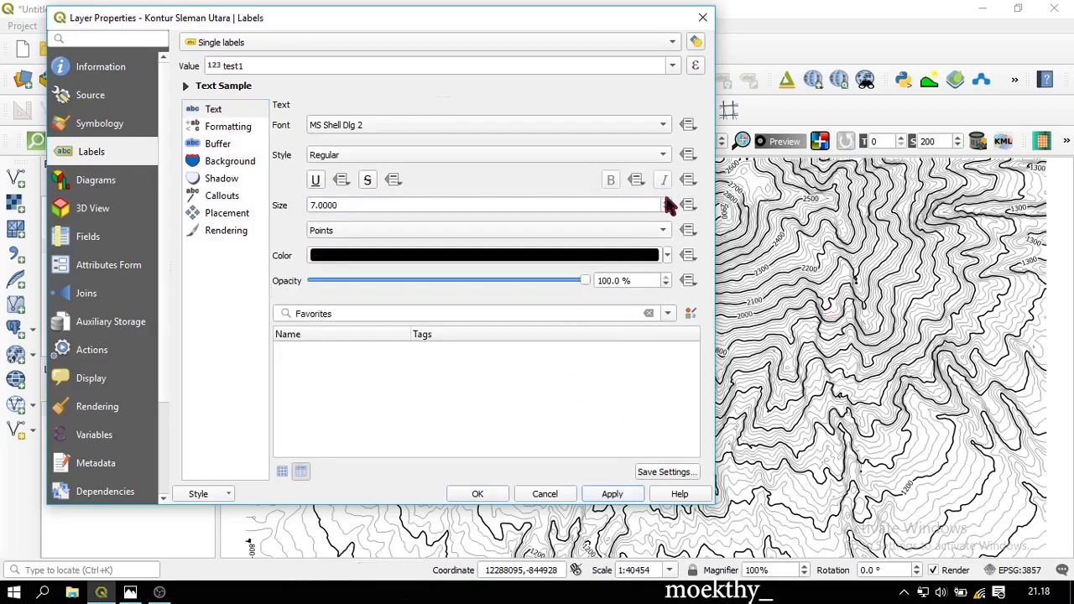
{"action": "left_click", "coordinate": [666, 202]}
{"action": "left_click", "coordinate": [665, 202]}
{"action": "left_click", "coordinate": [612, 494]}
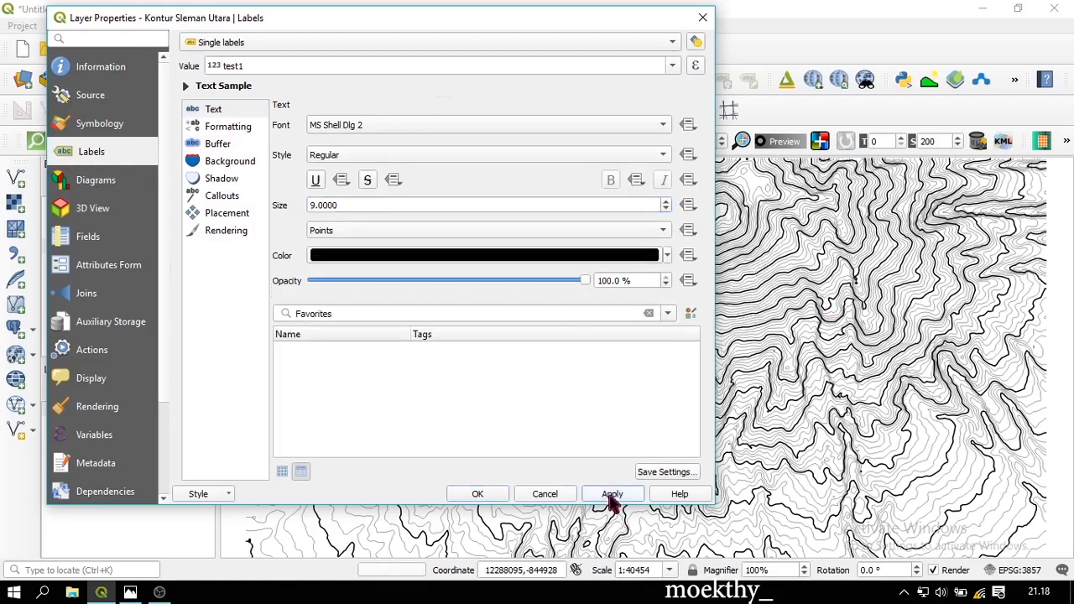
{"action": "left_click", "coordinate": [474, 495]}
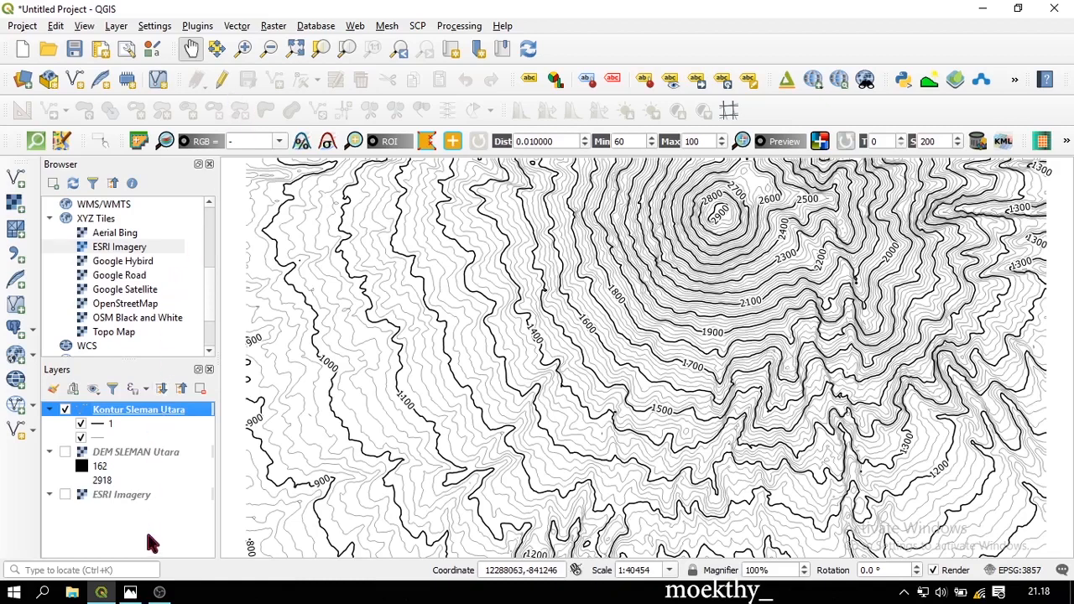
Add the SUNGAI_LN_25K river shapefile to the map and recentre on the summit
{"action": "left_click", "coordinate": [16, 178]}
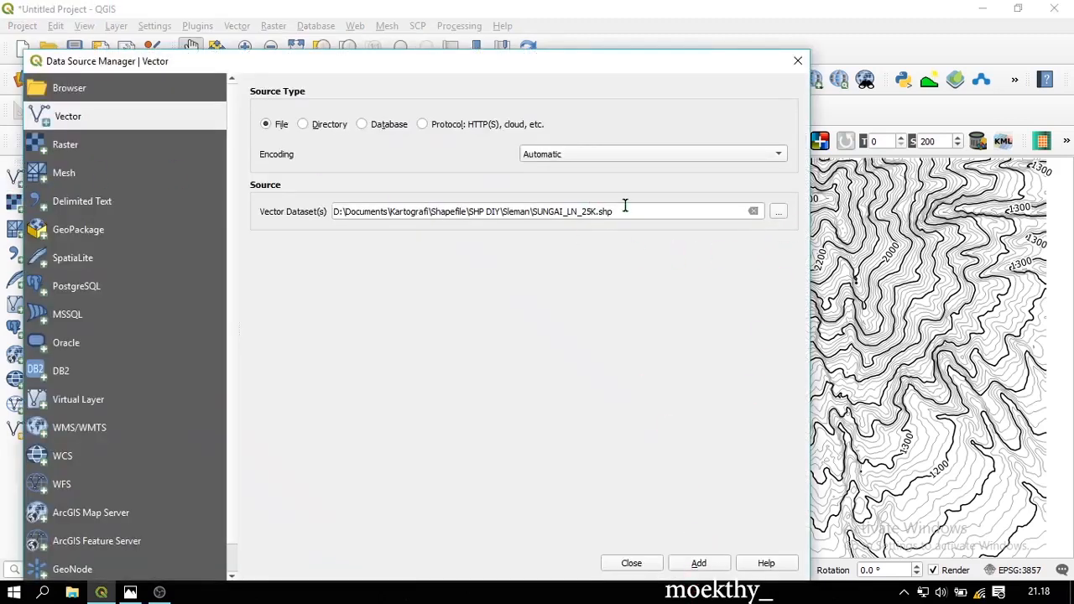
{"action": "left_click", "coordinate": [698, 563]}
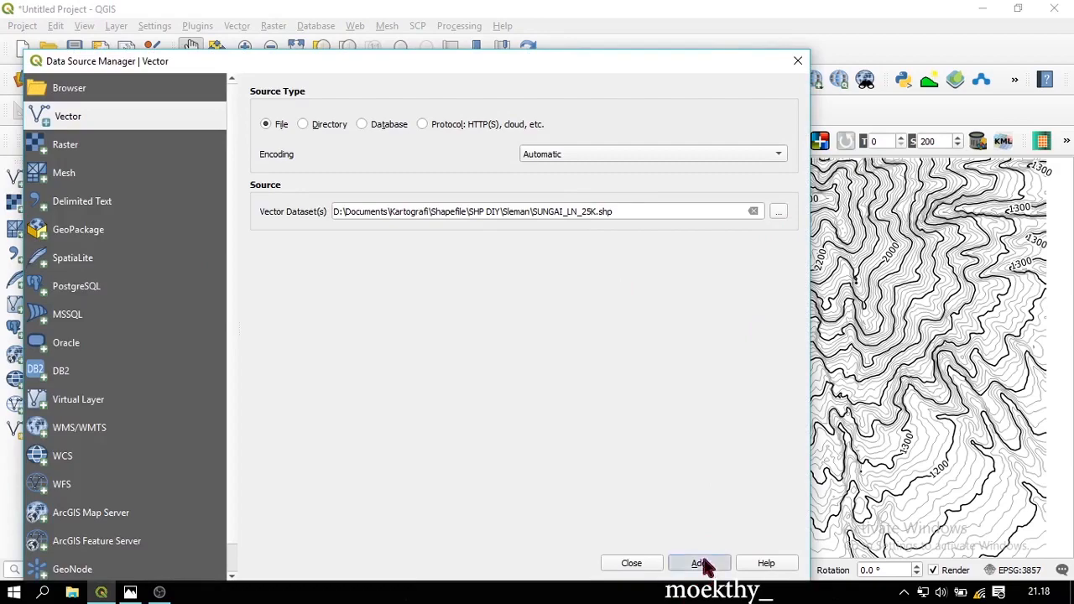
{"action": "left_click", "coordinate": [631, 564]}
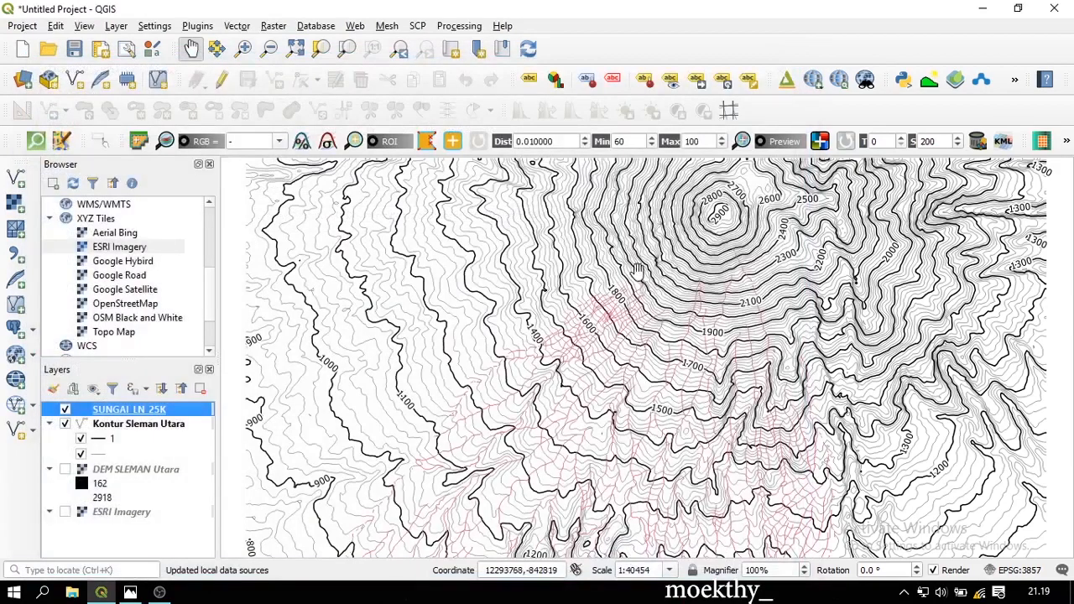
{"action": "left_click_drag", "start_coordinate": [732, 290], "coordinate": [700, 282]}
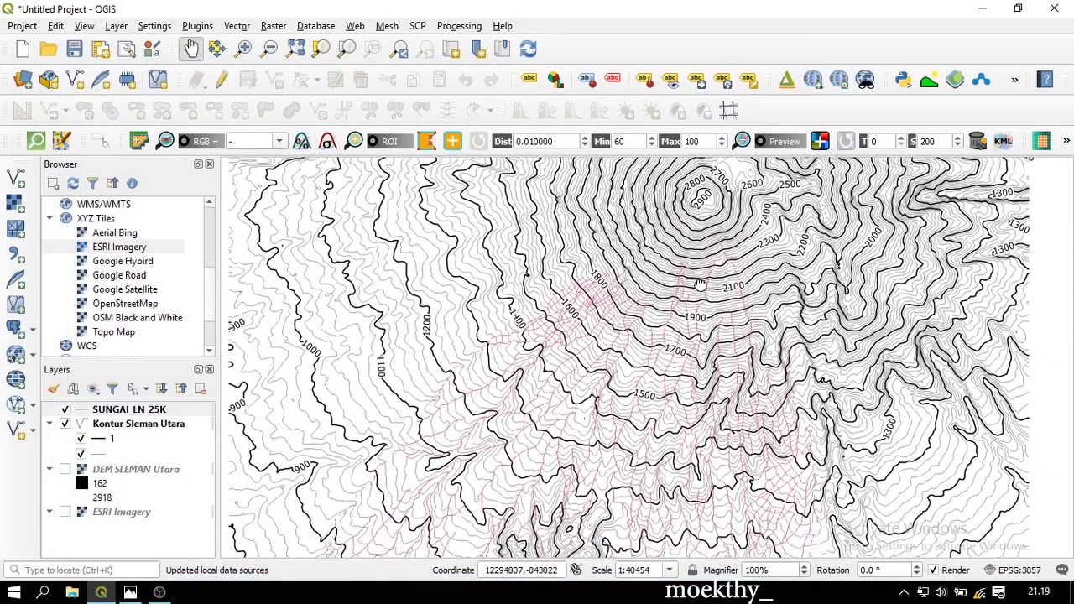
Review the SUNGAI_LN_25K attribute table sorted by NAMOBJ, then close it
{"action": "left_click", "coordinate": [172, 411]}
{"action": "right_click", "coordinate": [172, 411]}
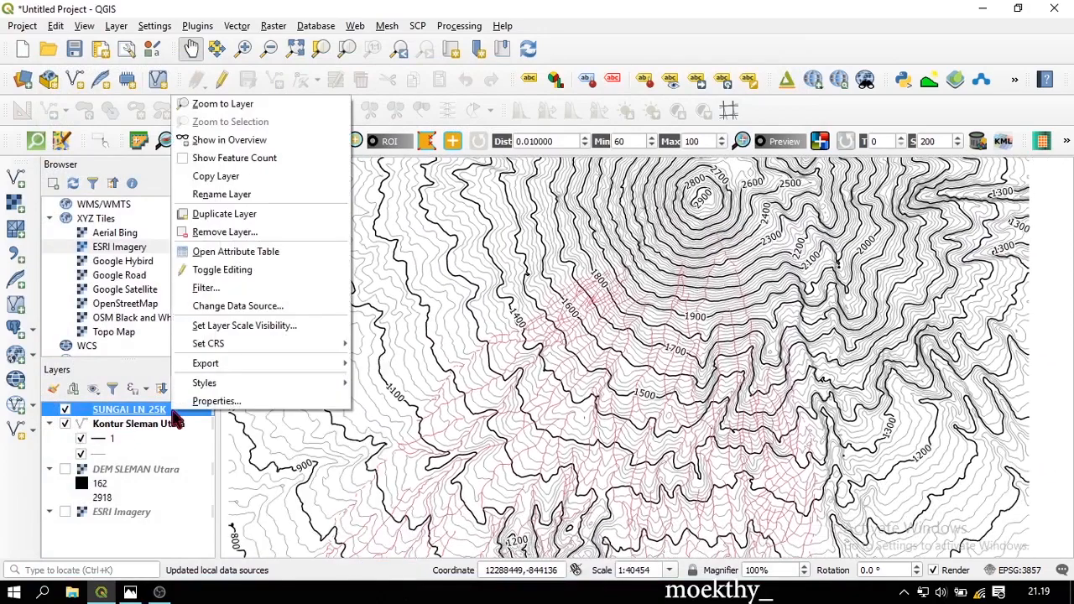
{"action": "left_click", "coordinate": [295, 261]}
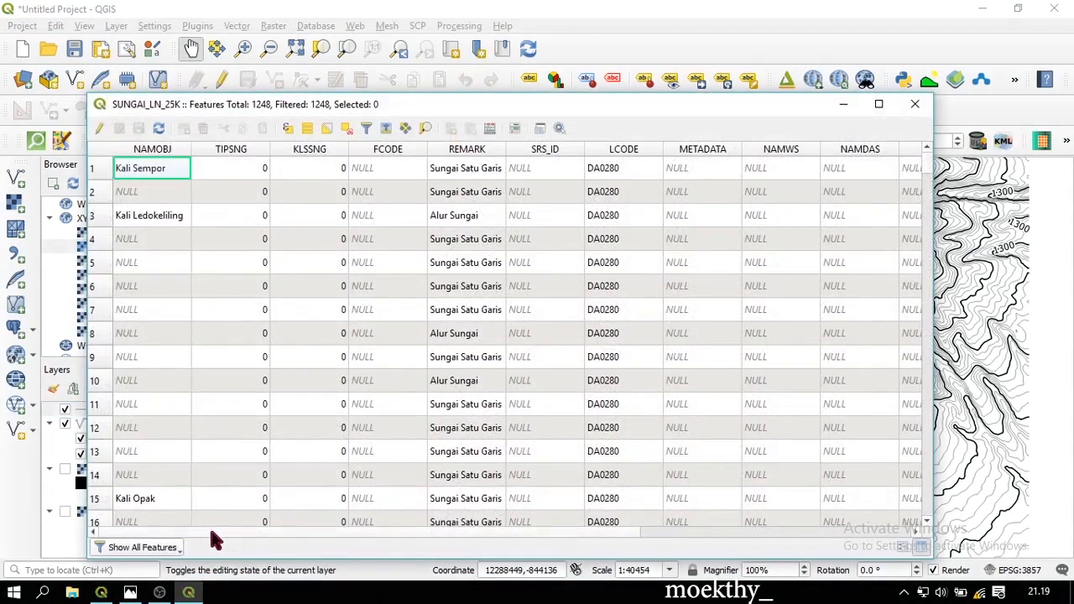
{"action": "left_click_drag", "start_coordinate": [212, 534], "coordinate": [636, 528]}
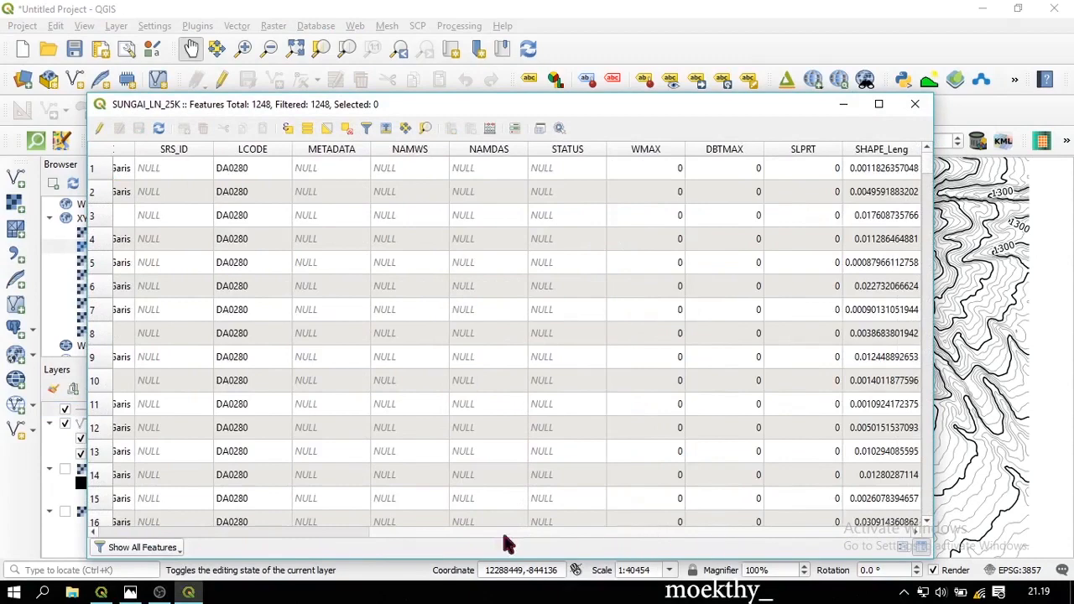
{"action": "left_click_drag", "start_coordinate": [506, 538], "coordinate": [103, 541]}
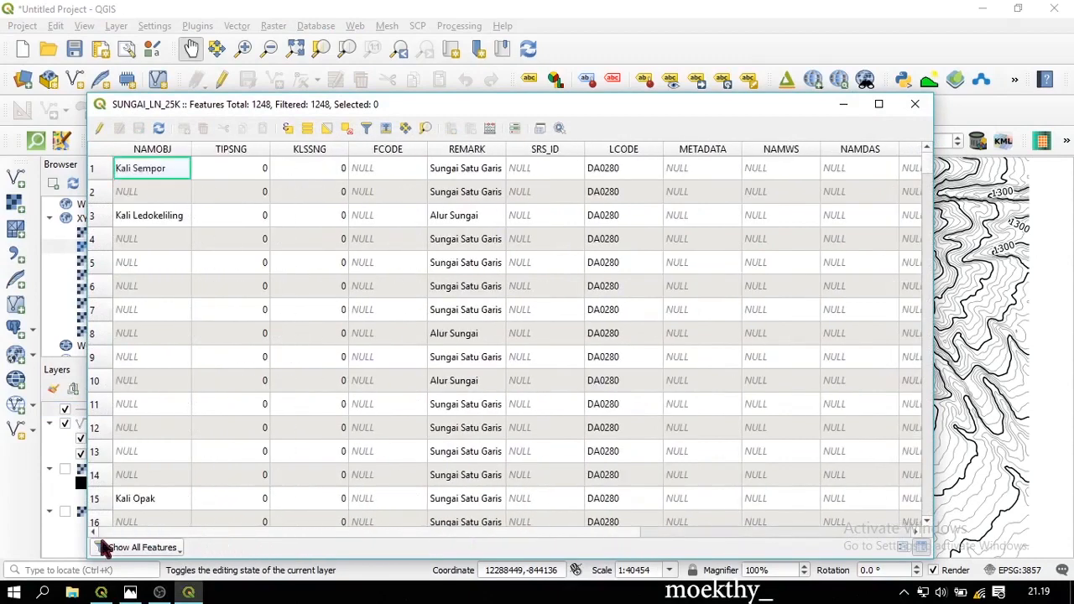
{"action": "left_click", "coordinate": [170, 149]}
{"action": "left_click", "coordinate": [170, 149]}
{"action": "scroll", "coordinate": [264, 411], "scroll_direction": "down", "scroll_amount": 5}
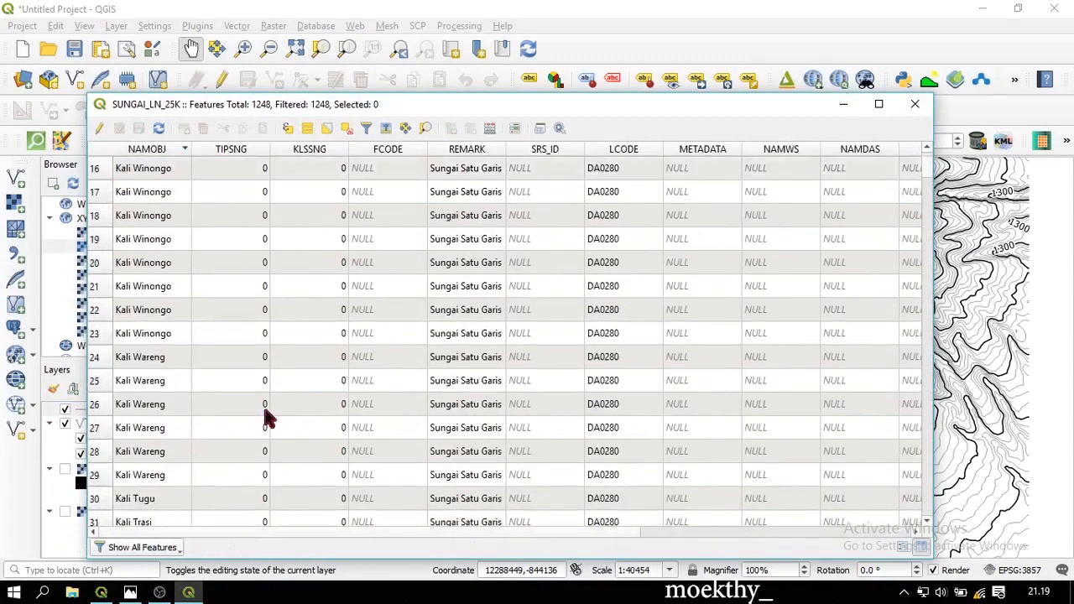
{"action": "scroll", "coordinate": [264, 407], "scroll_direction": "down", "scroll_amount": 20}
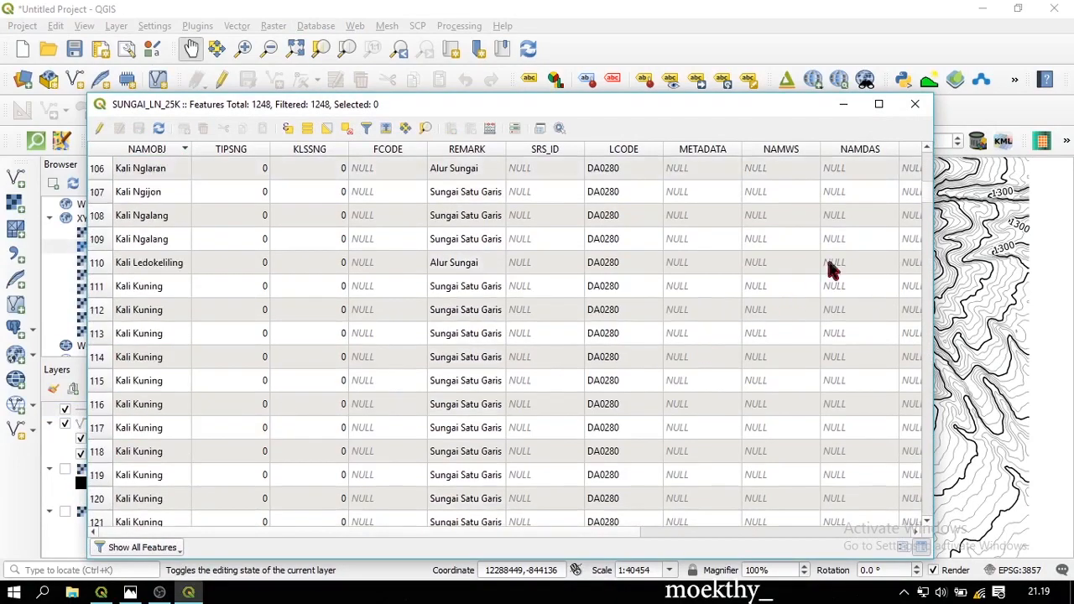
{"action": "left_click_drag", "start_coordinate": [926, 198], "coordinate": [1005, 66]}
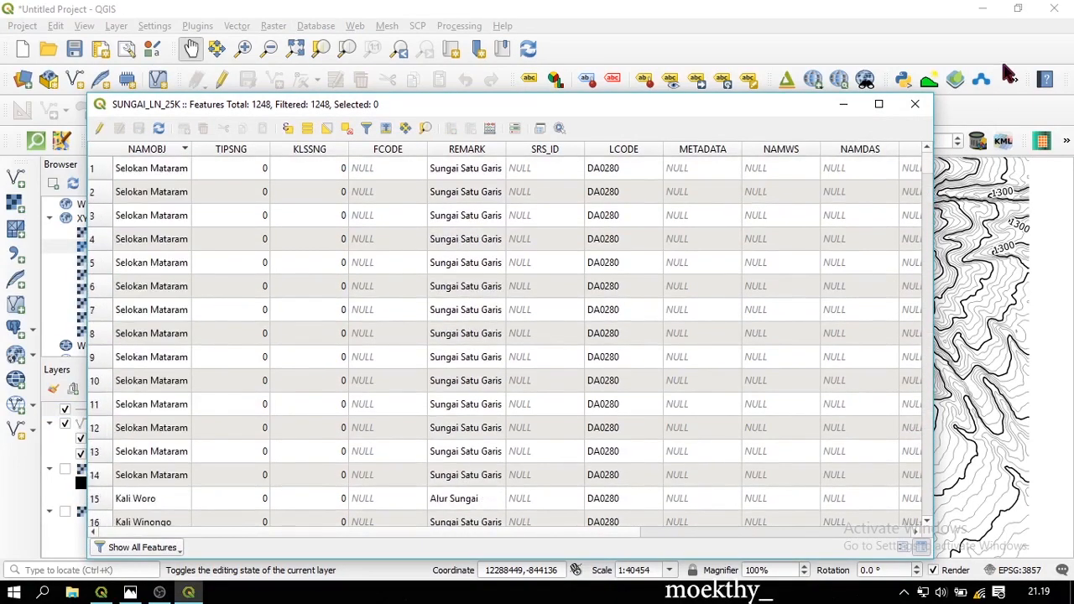
{"action": "left_click", "coordinate": [916, 105]}
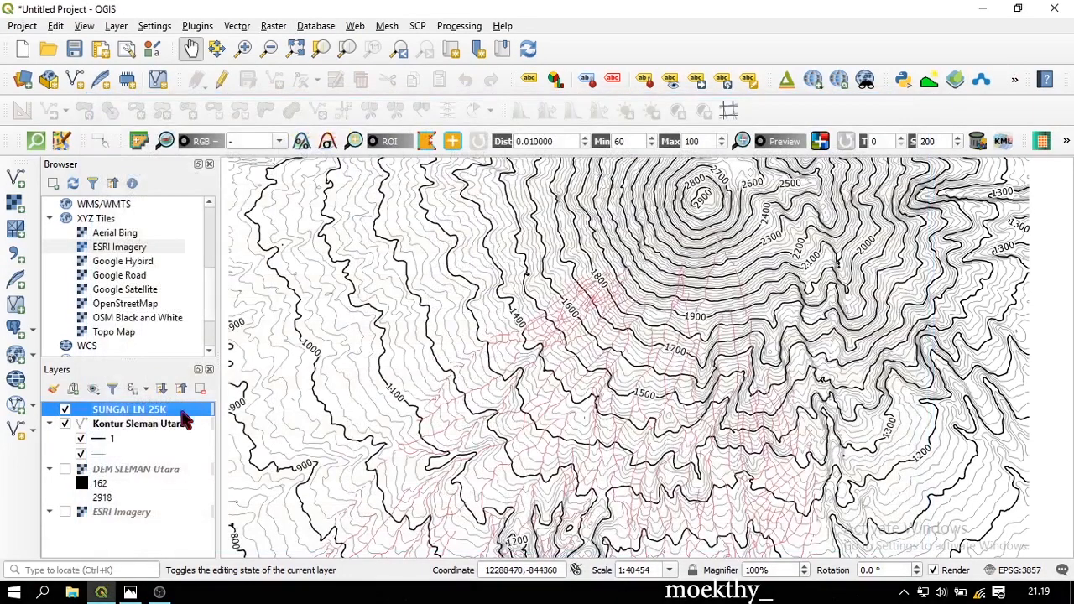
Change the SUNGAI_LN_25K single-symbol line colour from pink to blue
{"action": "right_click", "coordinate": [181, 411]}
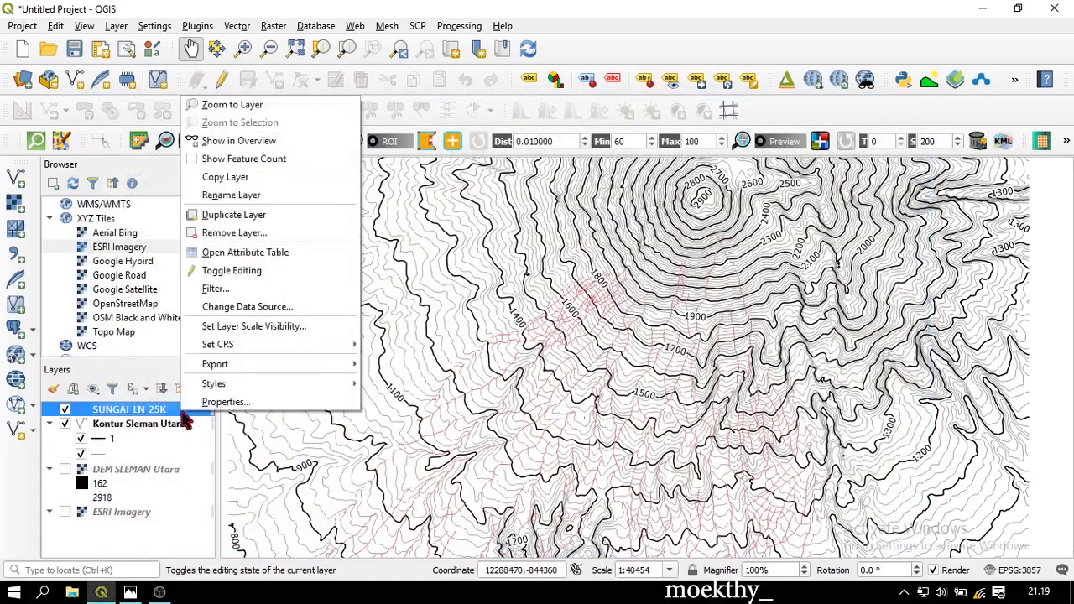
{"action": "left_click", "coordinate": [248, 400]}
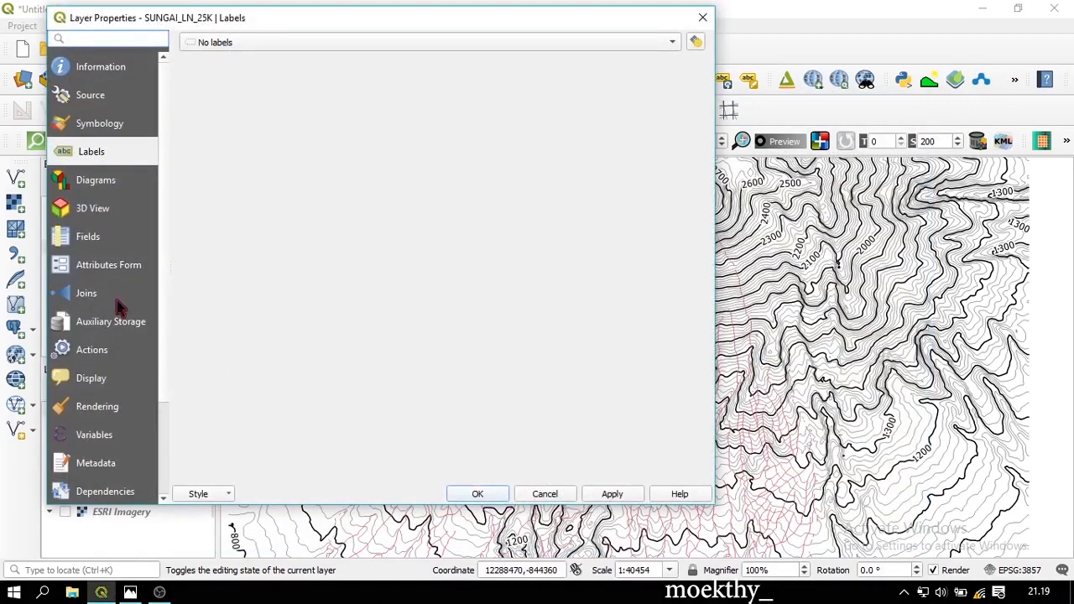
{"action": "left_click", "coordinate": [120, 126]}
{"action": "left_click", "coordinate": [263, 38]}
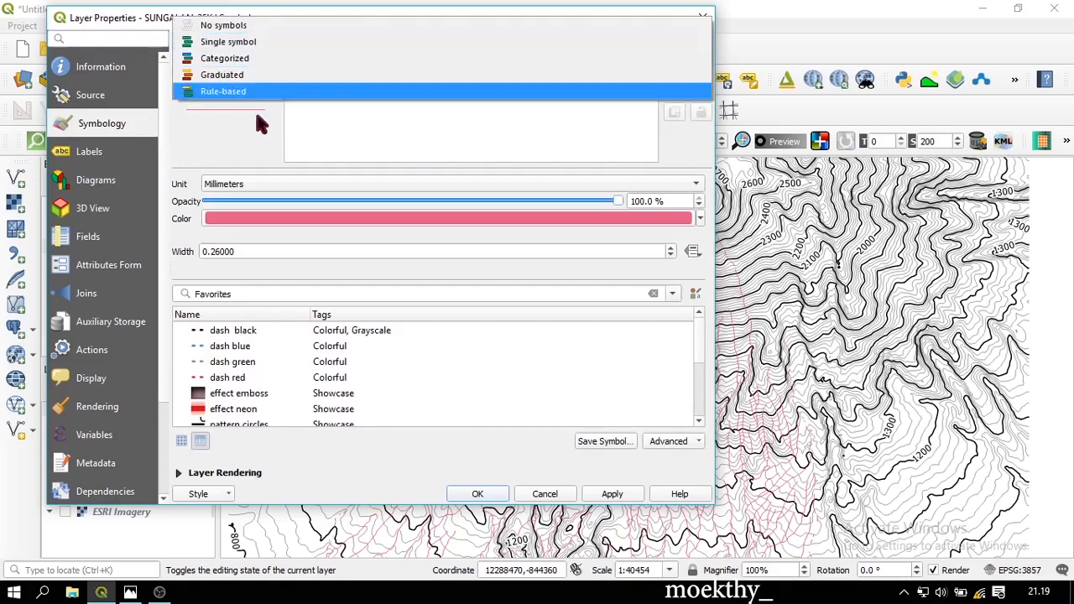
{"action": "left_click", "coordinate": [254, 108]}
{"action": "left_click", "coordinate": [257, 223]}
{"action": "mouse_move", "coordinate": [481, 344]}
{"action": "left_mouse_down"}
{"action": "mouse_move", "coordinate": [491, 314]}
{"action": "mouse_move", "coordinate": [501, 340]}
{"action": "left_mouse_up"}
{"action": "left_click", "coordinate": [741, 466]}
Set the river line width to 0.2 mm and apply the new style
{"action": "double_click", "coordinate": [256, 246]}
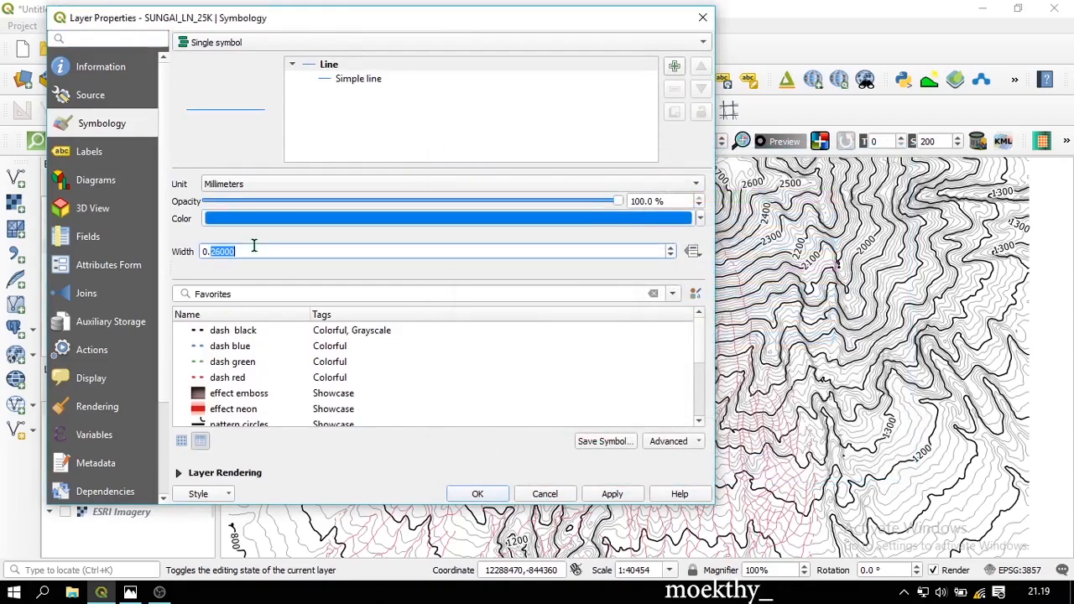
{"action": "type", "text": "0.2"}
{"action": "left_click", "coordinate": [605, 498]}
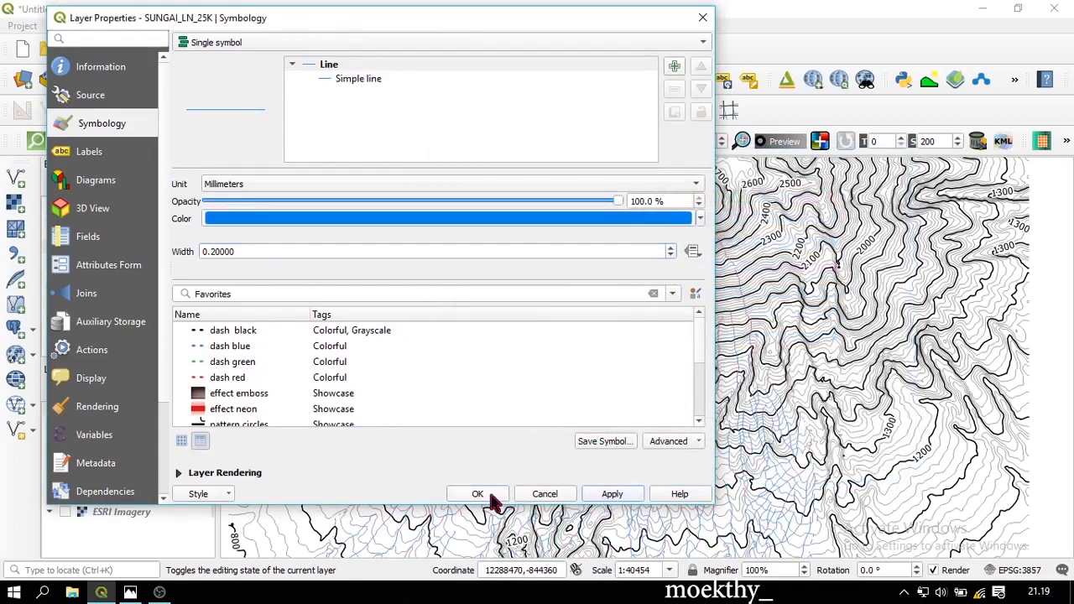
{"action": "left_click", "coordinate": [490, 496]}
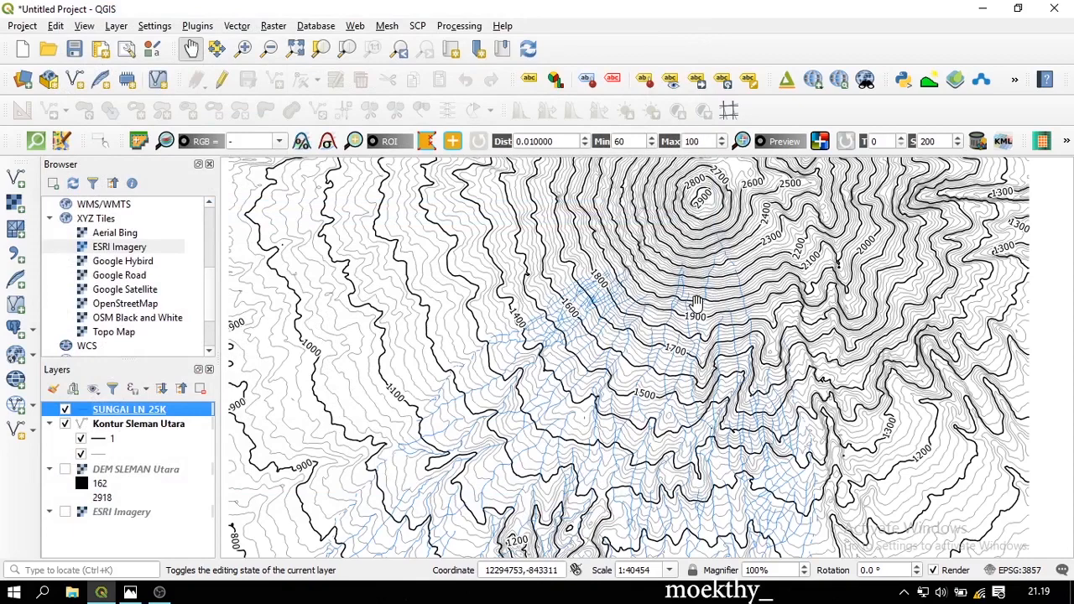
{"action": "left_click_drag", "start_coordinate": [697, 302], "coordinate": [682, 294]}
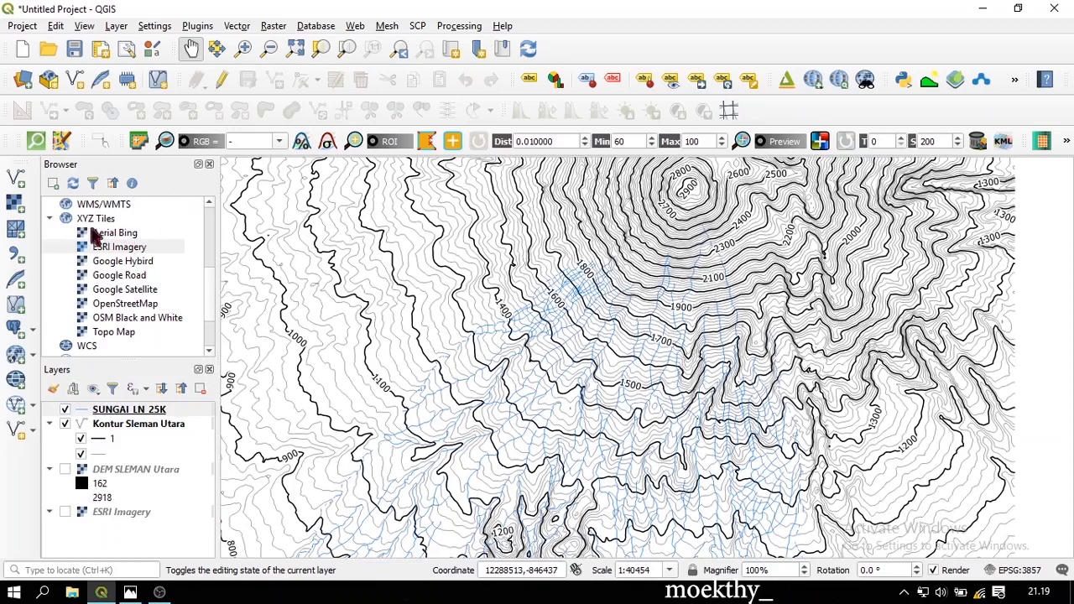
Show the ESRI Imagery layer and pan to inspect the rivers over the satellite view
{"action": "left_click", "coordinate": [64, 511]}
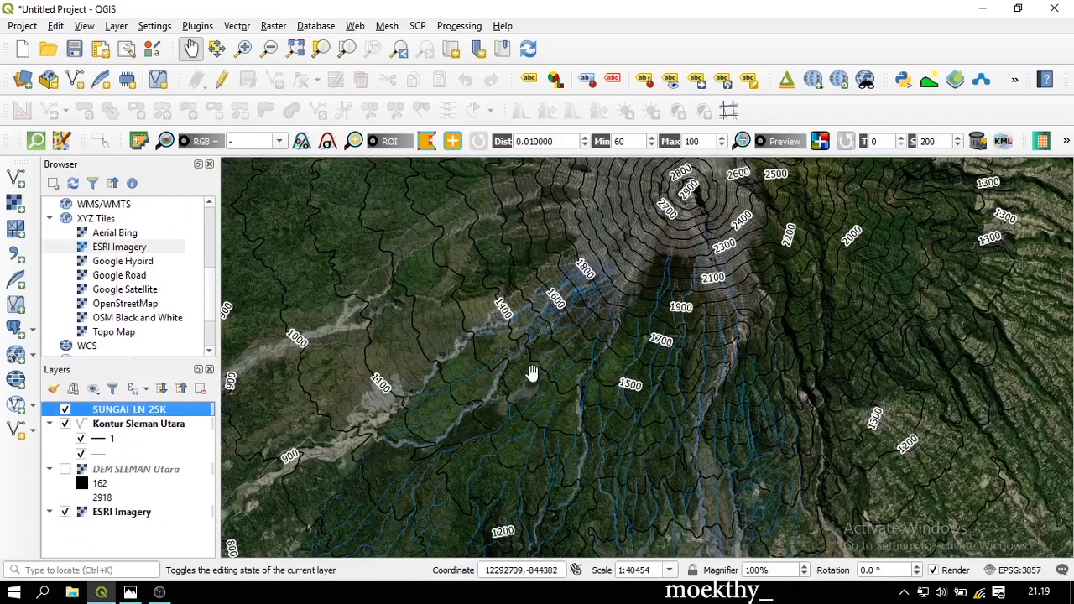
{"action": "scroll", "coordinate": [540, 372], "scroll_direction": "down", "scroll_amount": 1}
{"action": "scroll", "coordinate": [515, 372], "scroll_direction": "up", "scroll_amount": 1}
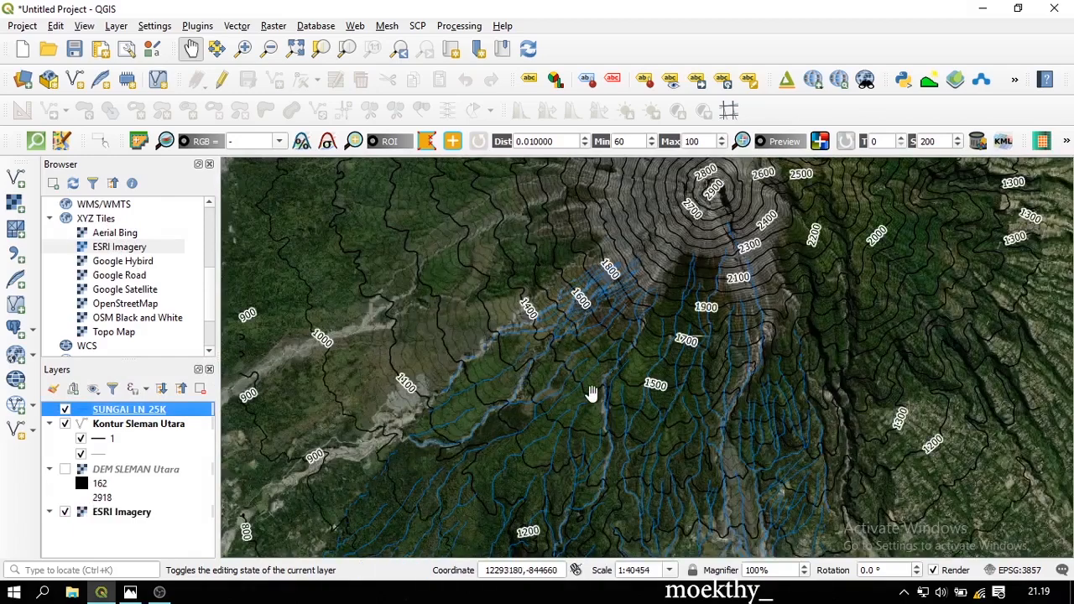
{"action": "left_click_drag", "start_coordinate": [591, 393], "coordinate": [580, 356]}
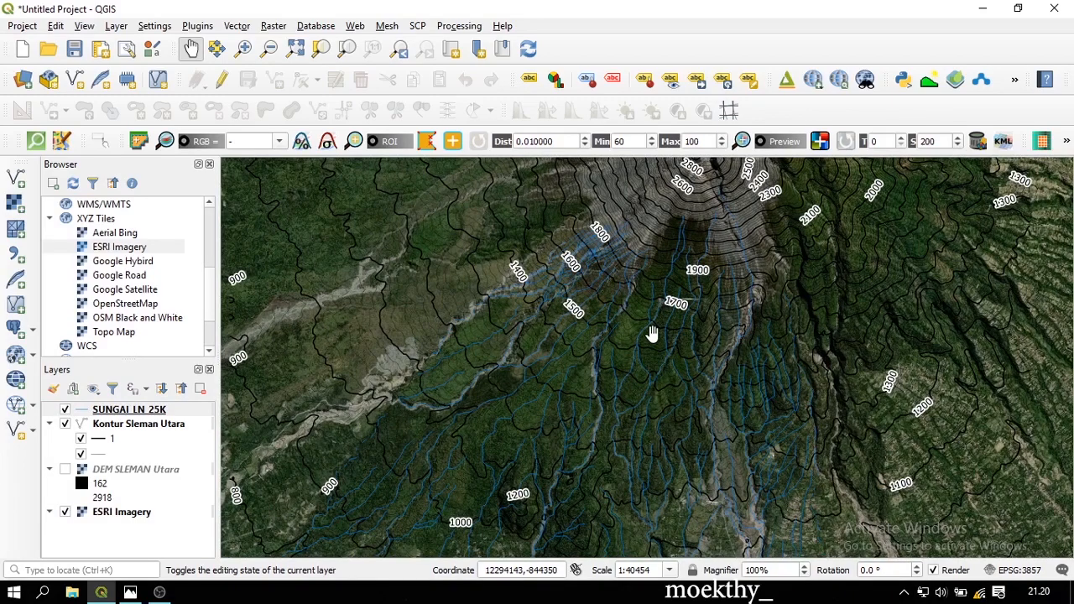
{"action": "scroll", "coordinate": [741, 349], "scroll_direction": "down", "scroll_amount": 1}
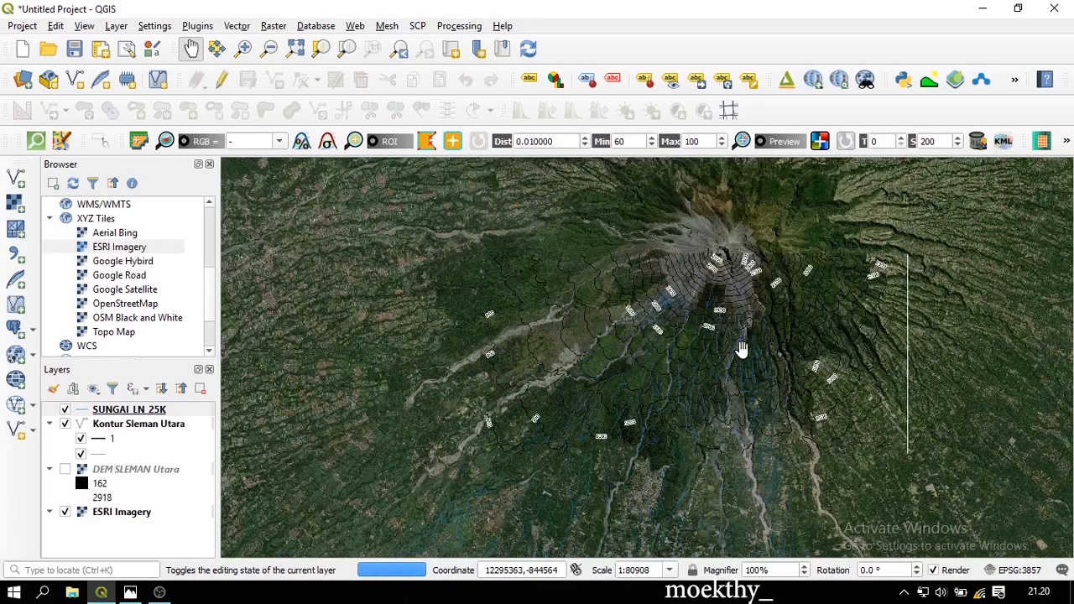
{"action": "scroll", "coordinate": [734, 349], "scroll_direction": "up", "scroll_amount": 1}
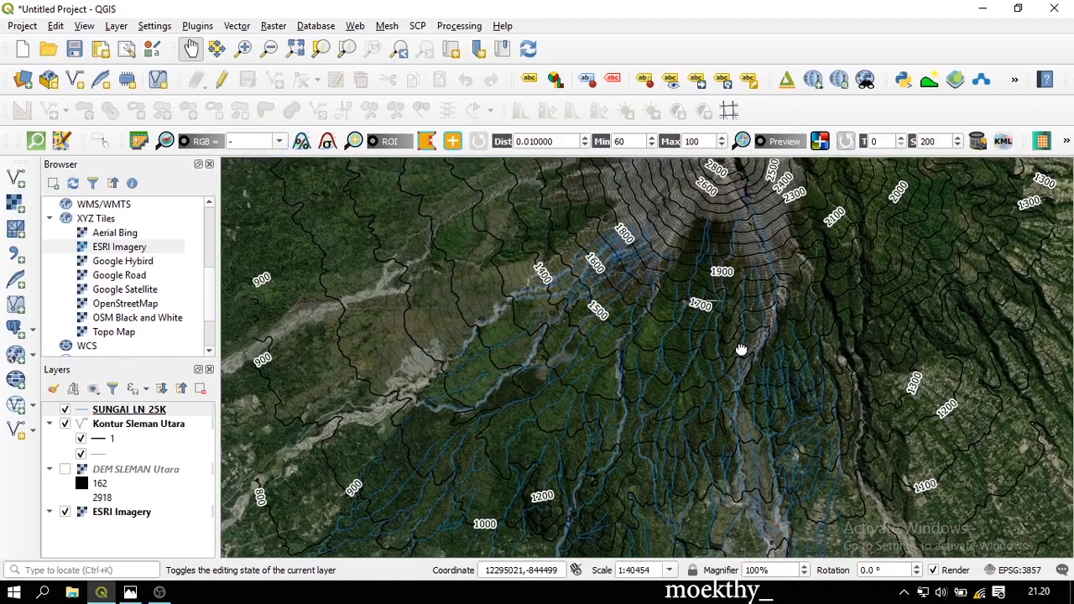
{"action": "left_click_drag", "start_coordinate": [742, 349], "coordinate": [740, 352]}
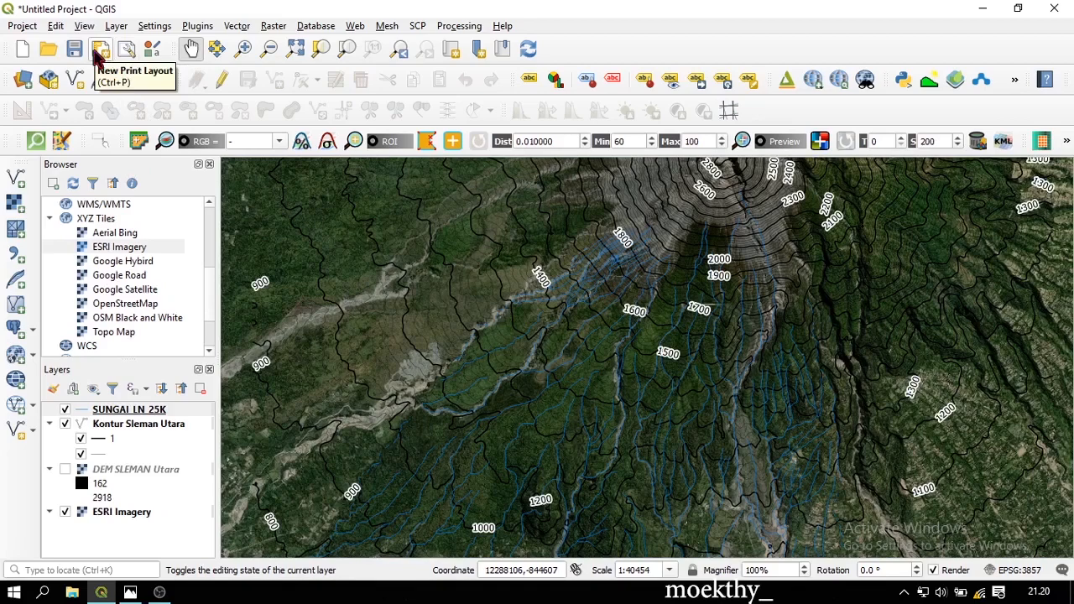
Create a print layout titled 'Layout Sleman Utara'
{"action": "left_click", "coordinate": [100, 50]}
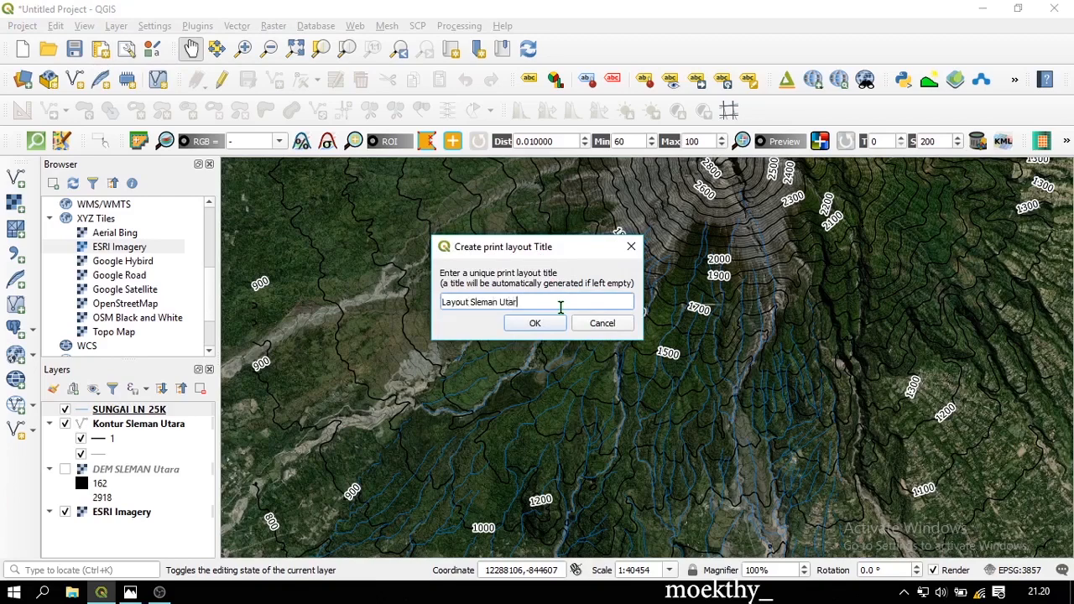
{"action": "key", "text": "Return"}
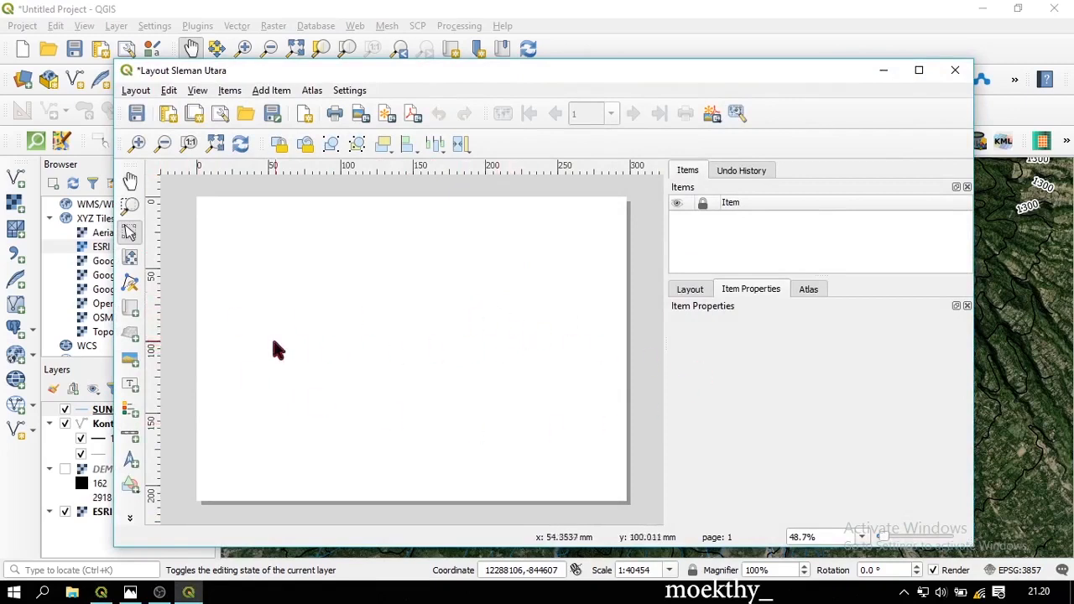
Make the layout page portrait A4 (210 × 297 mm), then minimize the layout window
{"action": "right_click", "coordinate": [423, 266]}
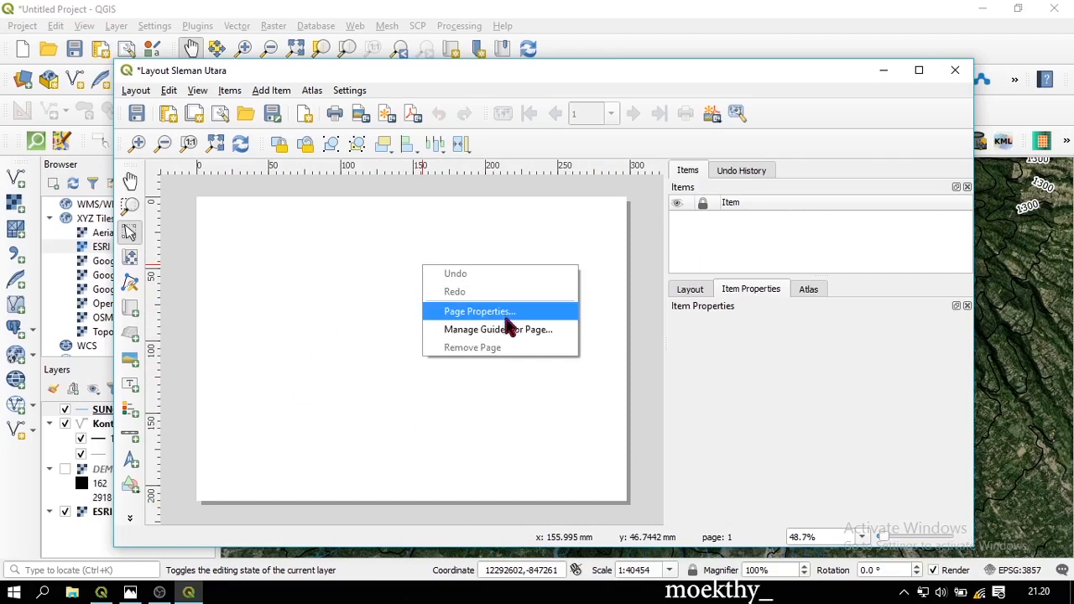
{"action": "left_click", "coordinate": [532, 312]}
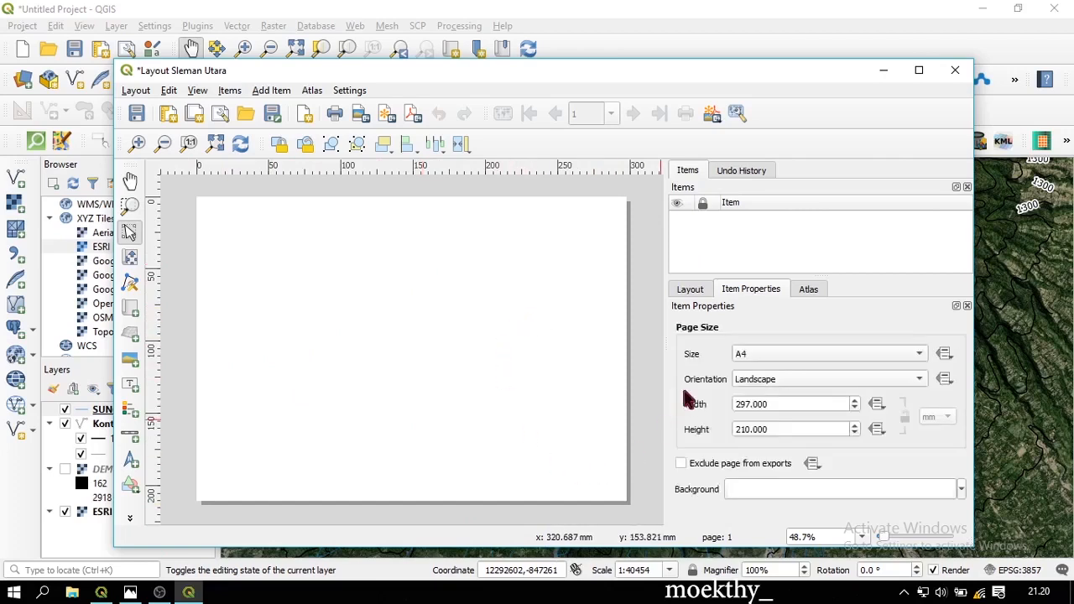
{"action": "left_click", "coordinate": [757, 383]}
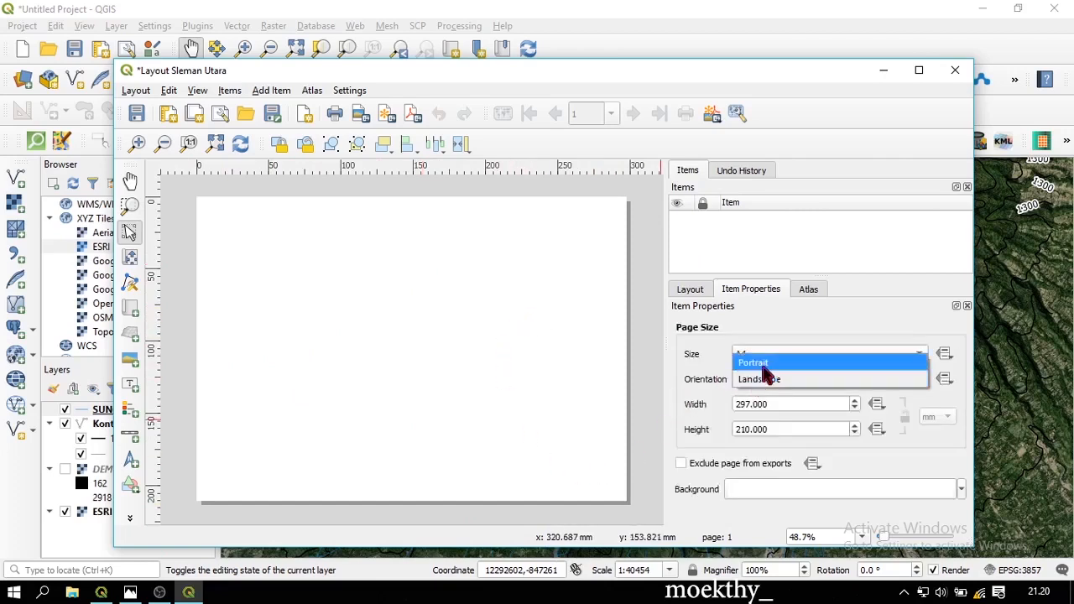
{"action": "left_click", "coordinate": [755, 364]}
{"action": "scroll", "coordinate": [541, 295], "scroll_direction": "down", "scroll_amount": 1}
{"action": "scroll", "coordinate": [426, 310], "scroll_direction": "up", "scroll_amount": 1}
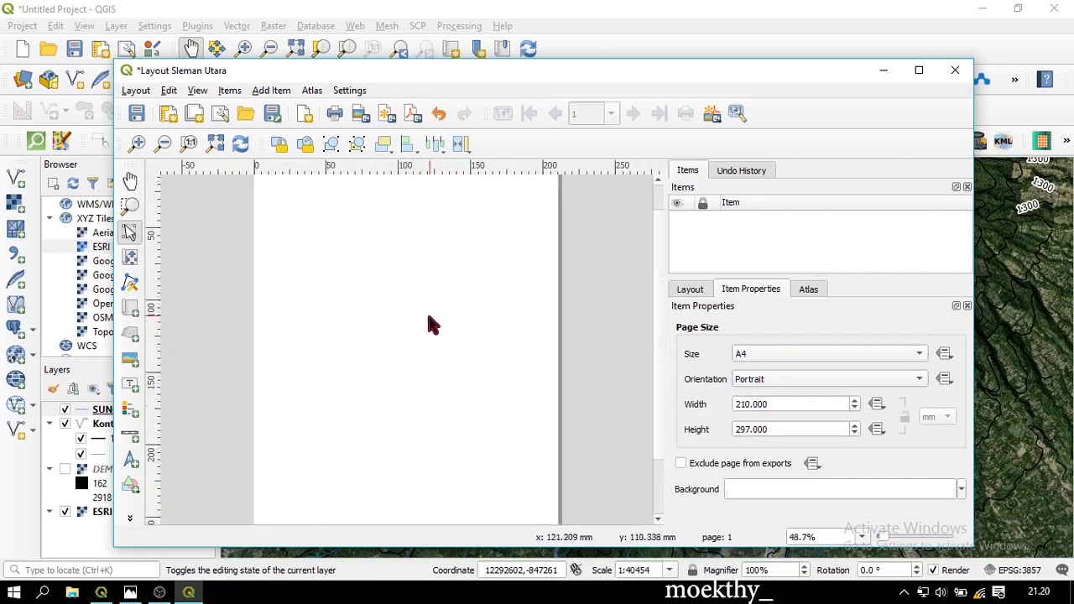
{"action": "scroll", "coordinate": [426, 310], "scroll_direction": "down", "scroll_amount": 1}
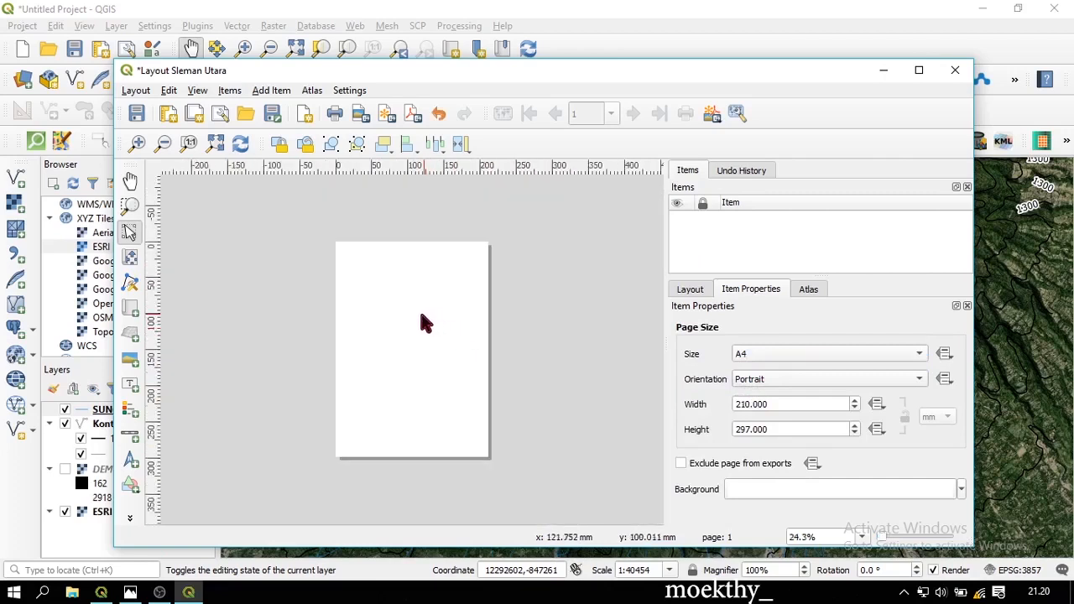
{"action": "left_click", "coordinate": [498, 314]}
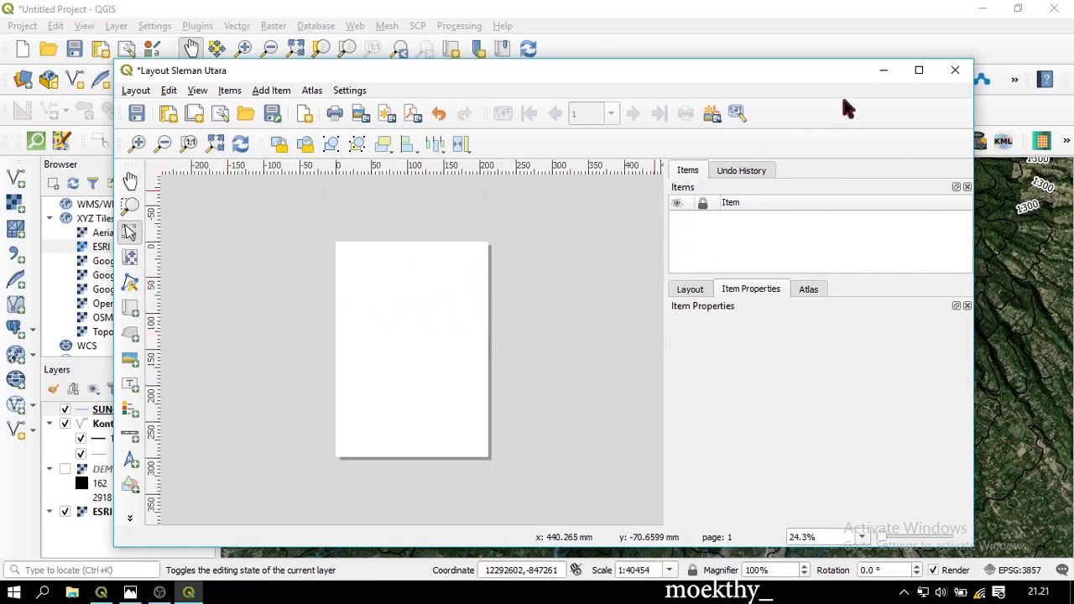
{"action": "left_click", "coordinate": [882, 70]}
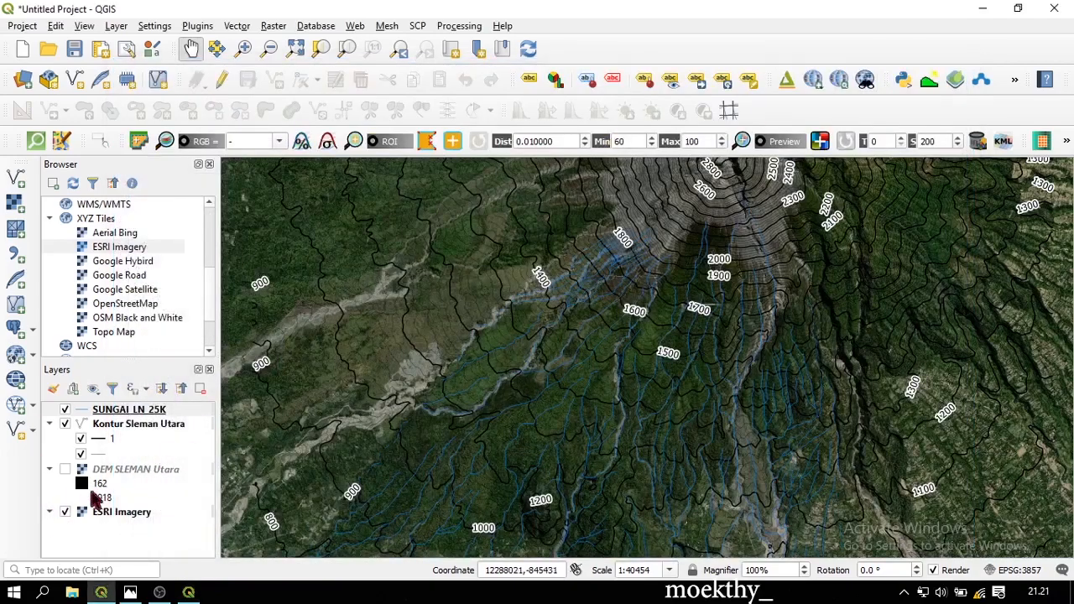
Hide ESRI Imagery, move Kontur Sleman Utara above SUNGAI_LN_25K, and return to the layout
{"action": "left_click", "coordinate": [65, 512]}
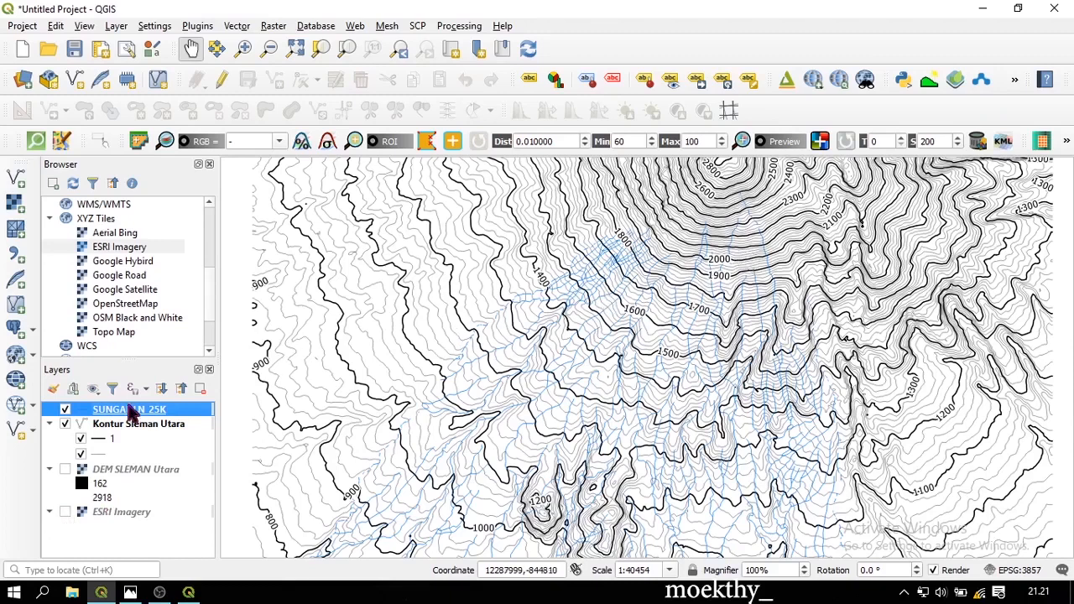
{"action": "left_click_drag", "start_coordinate": [132, 424], "coordinate": [131, 411]}
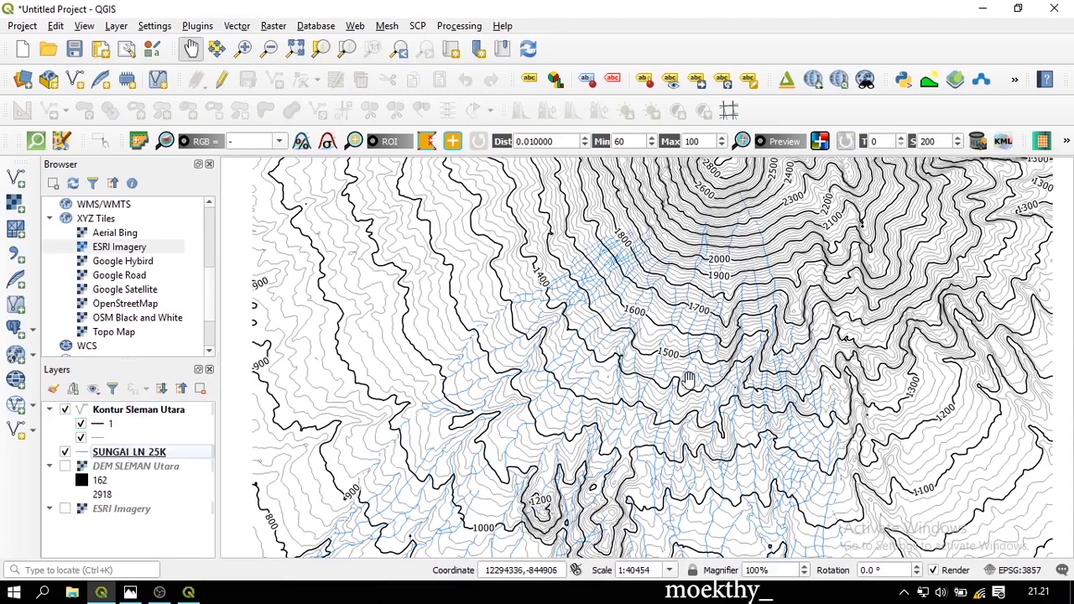
{"action": "left_click", "coordinate": [188, 591]}
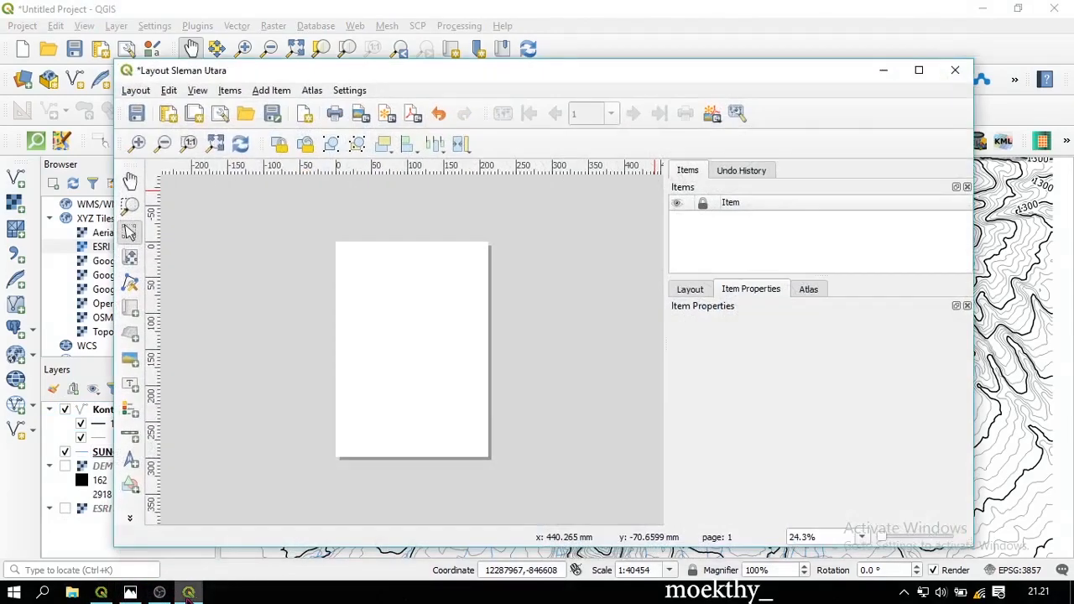
Turn on Snap to Grid and Show Grid, and draw Map 1 from the page's top-left corner
{"action": "left_click", "coordinate": [130, 312]}
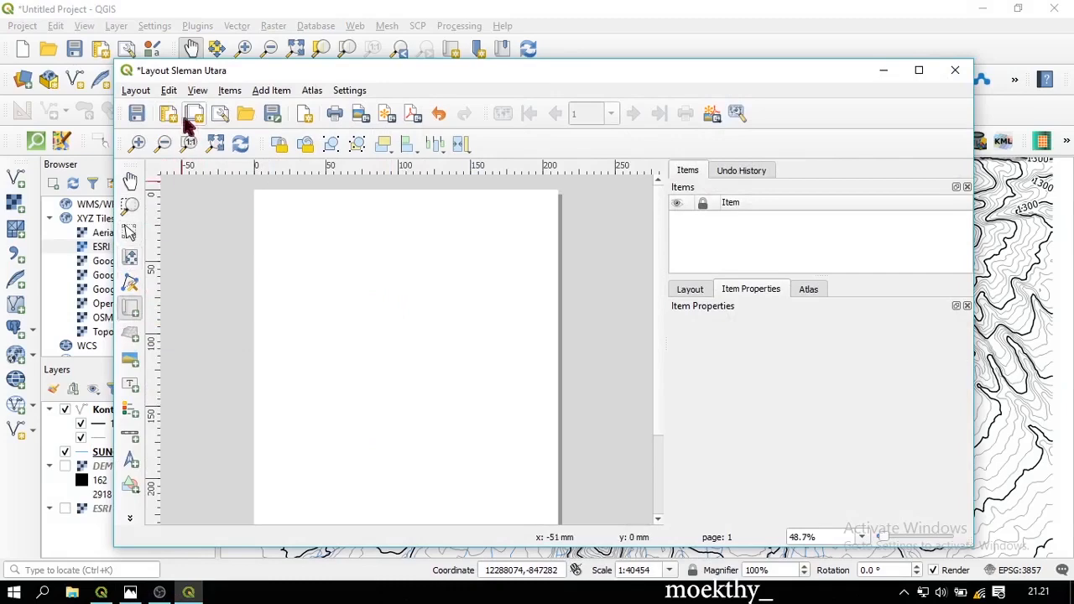
{"action": "left_click", "coordinate": [197, 90]}
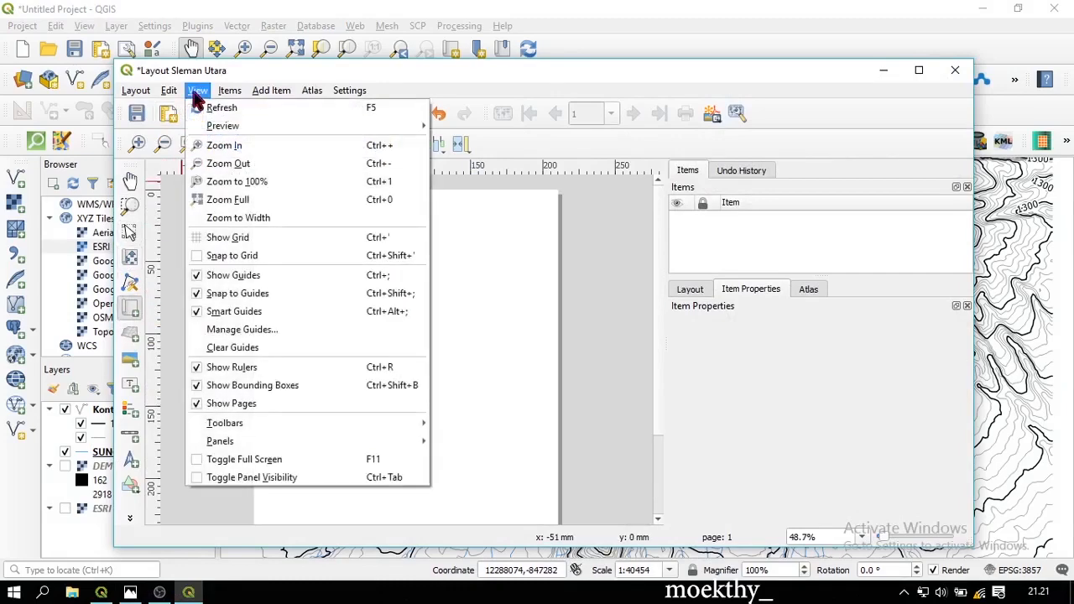
{"action": "left_click", "coordinate": [242, 258]}
{"action": "left_click", "coordinate": [196, 90]}
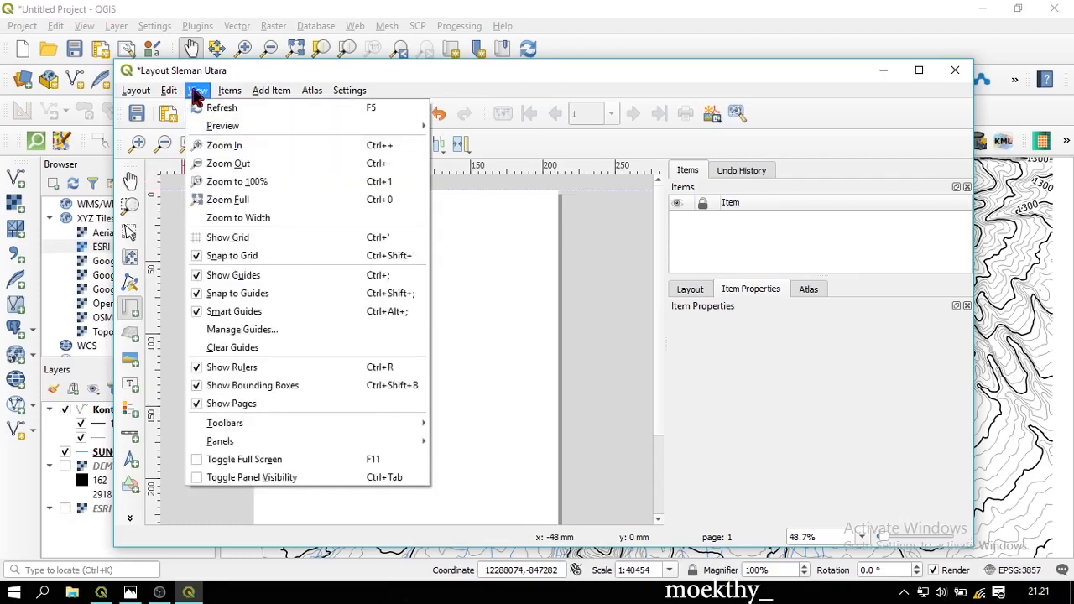
{"action": "left_click", "coordinate": [335, 237]}
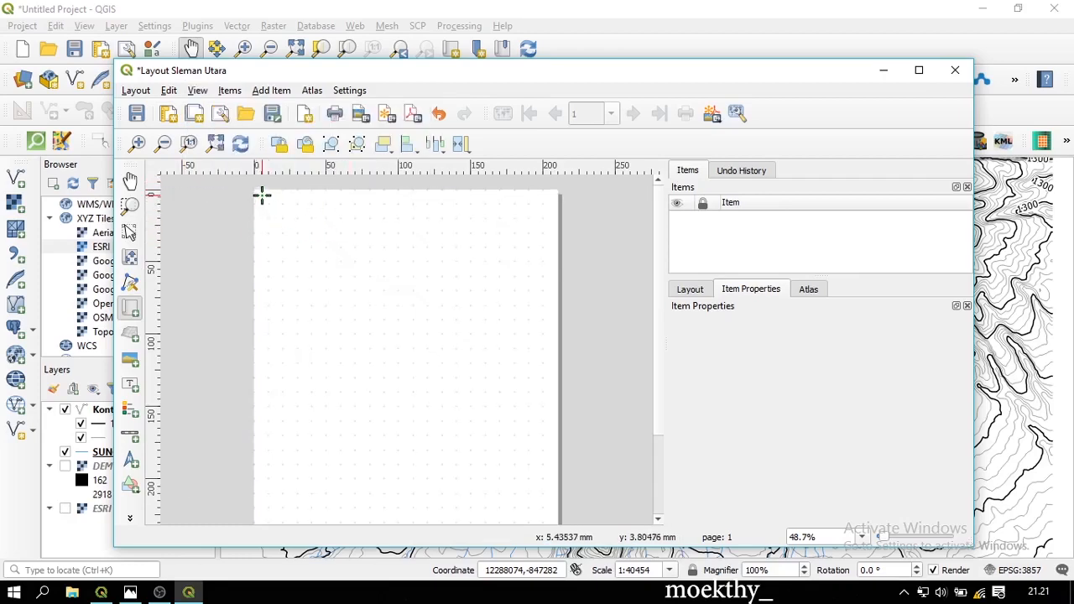
{"action": "left_click_drag", "start_coordinate": [262, 195], "coordinate": [482, 450]}
{"action": "scroll", "coordinate": [498, 511], "scroll_direction": "down", "scroll_amount": 1}
{"action": "scroll", "coordinate": [445, 350], "scroll_direction": "up", "scroll_amount": 1}
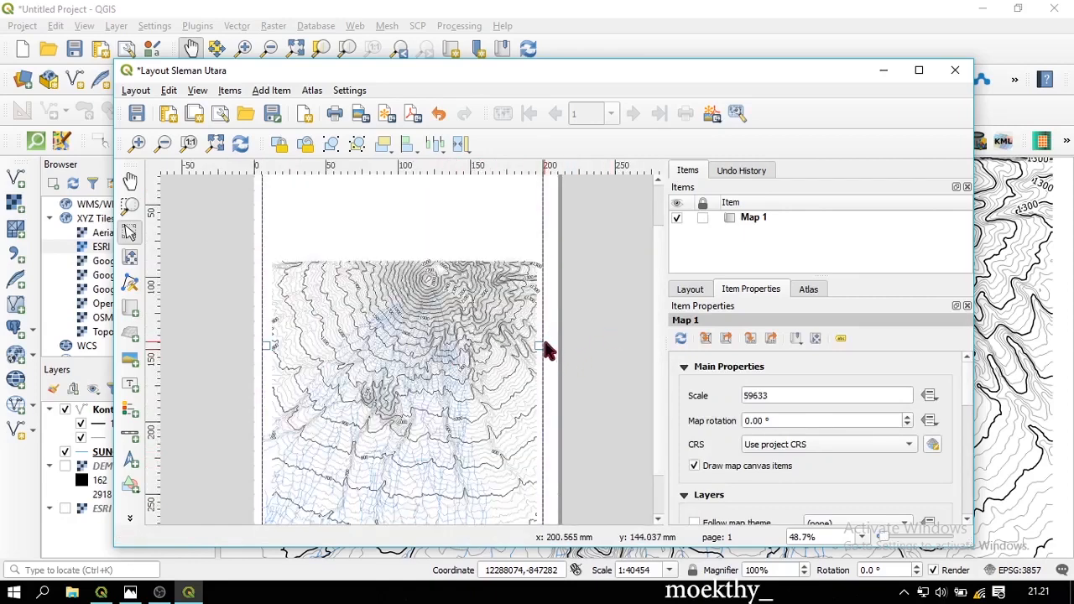
Resize Map 1's side, top and bottom edges to a 190 mm wide frame within the page
{"action": "left_click_drag", "start_coordinate": [542, 344], "coordinate": [541, 347]}
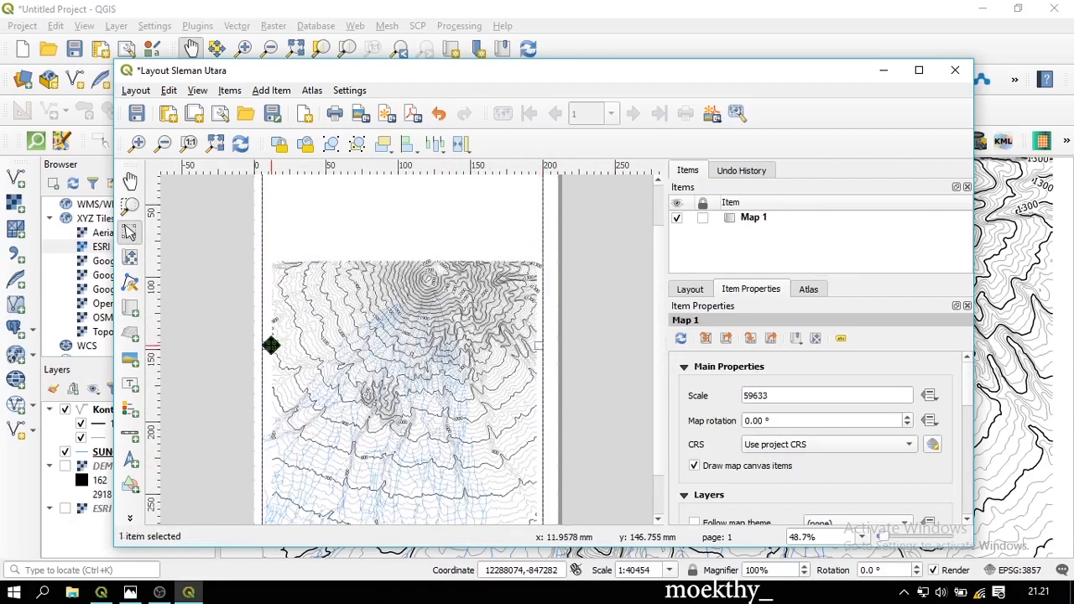
{"action": "left_click_drag", "start_coordinate": [262, 344], "coordinate": [266, 346]}
{"action": "left_click_drag", "start_coordinate": [265, 345], "coordinate": [269, 345]}
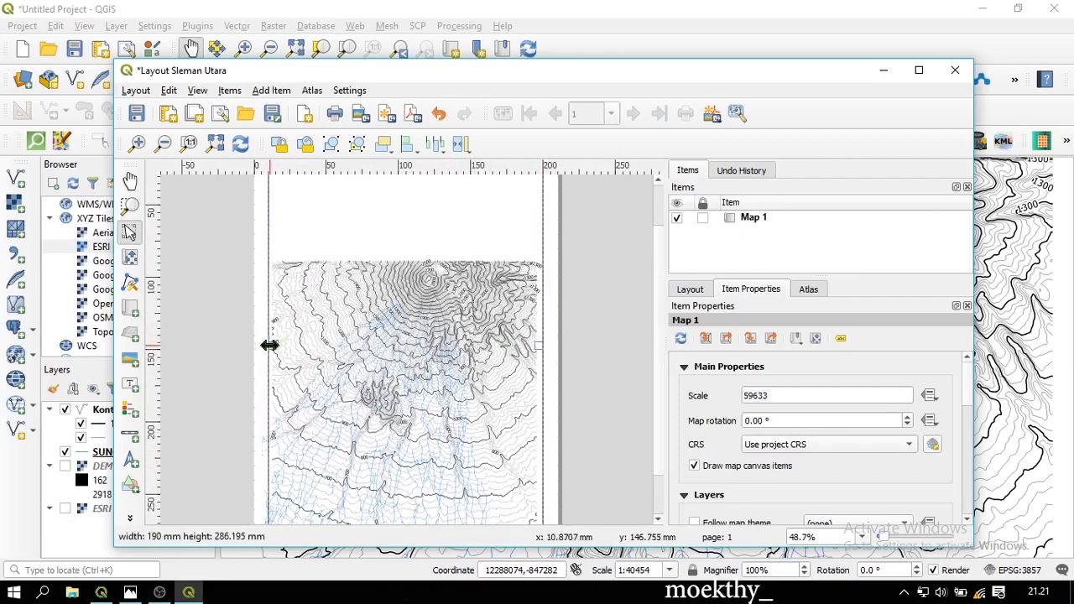
{"action": "scroll", "coordinate": [369, 369], "scroll_direction": "down", "scroll_amount": 1}
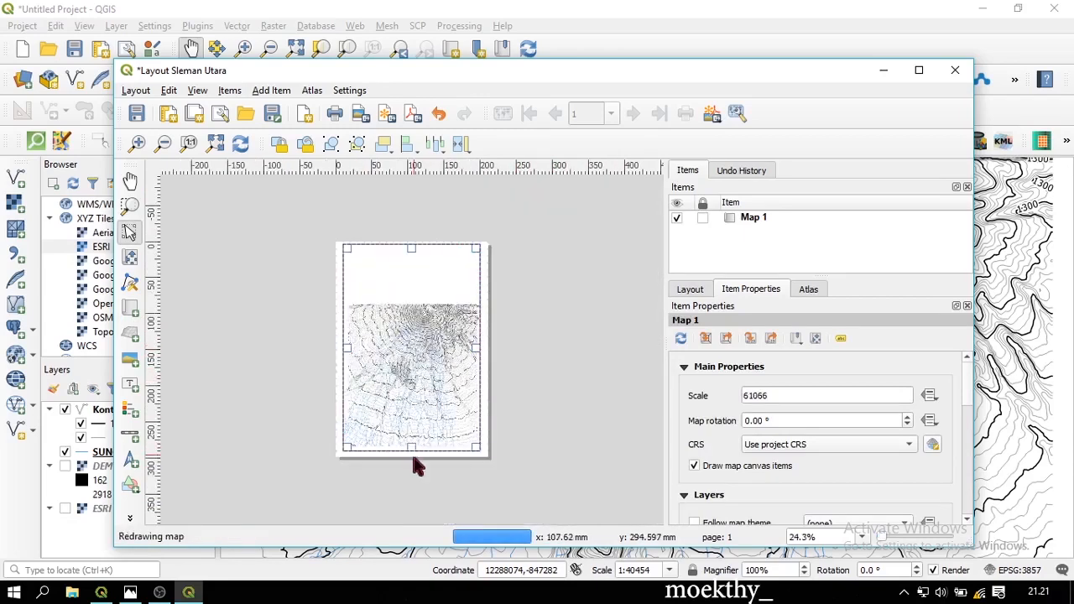
{"action": "left_click_drag", "start_coordinate": [410, 451], "coordinate": [412, 447]}
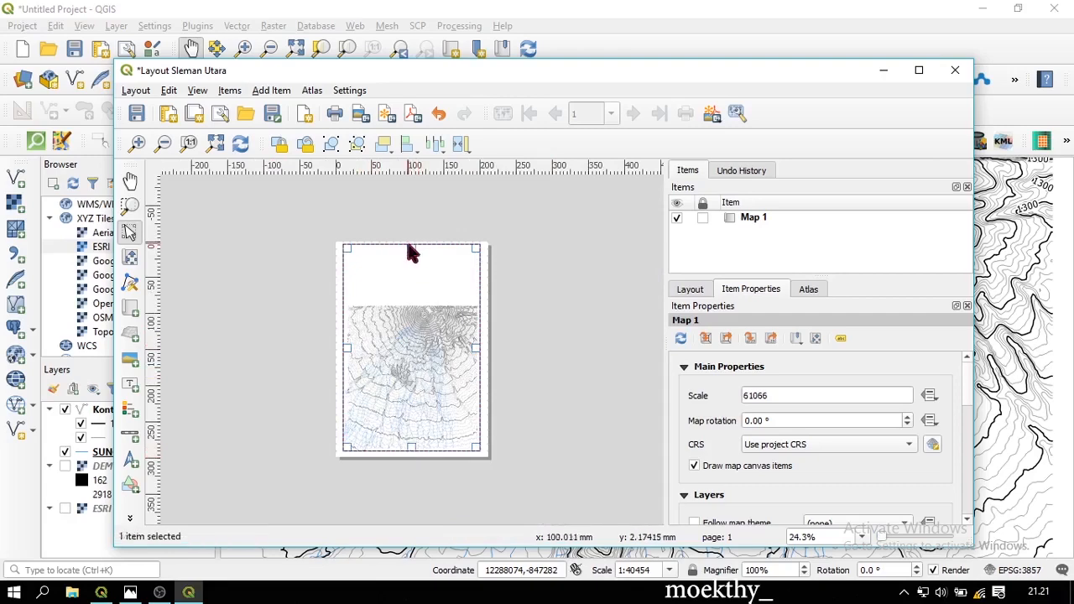
{"action": "left_click_drag", "start_coordinate": [413, 248], "coordinate": [413, 253]}
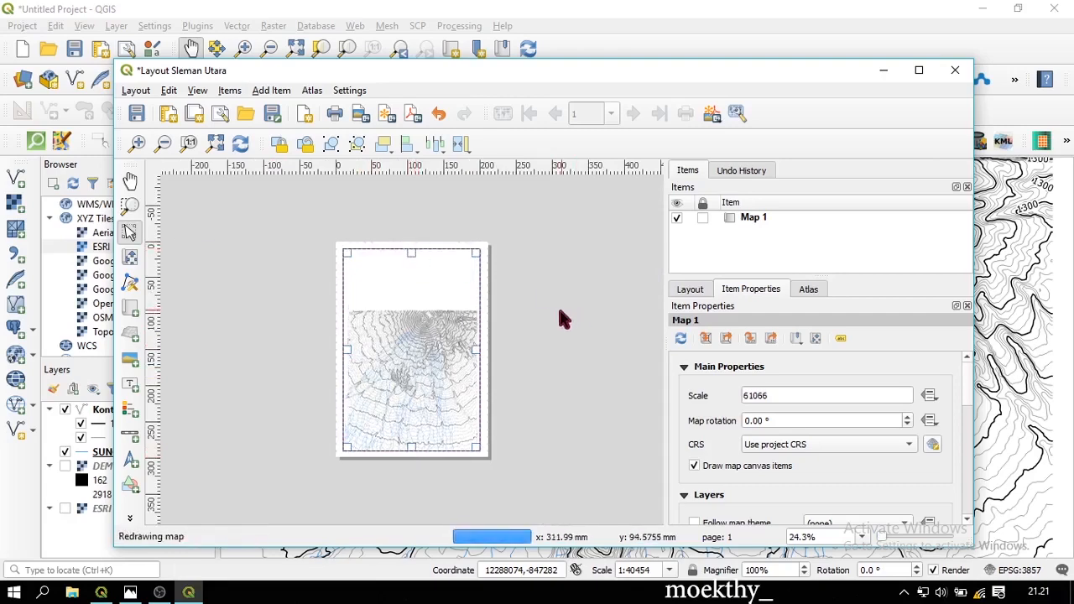
{"action": "left_click", "coordinate": [541, 323]}
{"action": "scroll", "coordinate": [352, 348], "scroll_direction": "up", "scroll_amount": 1}
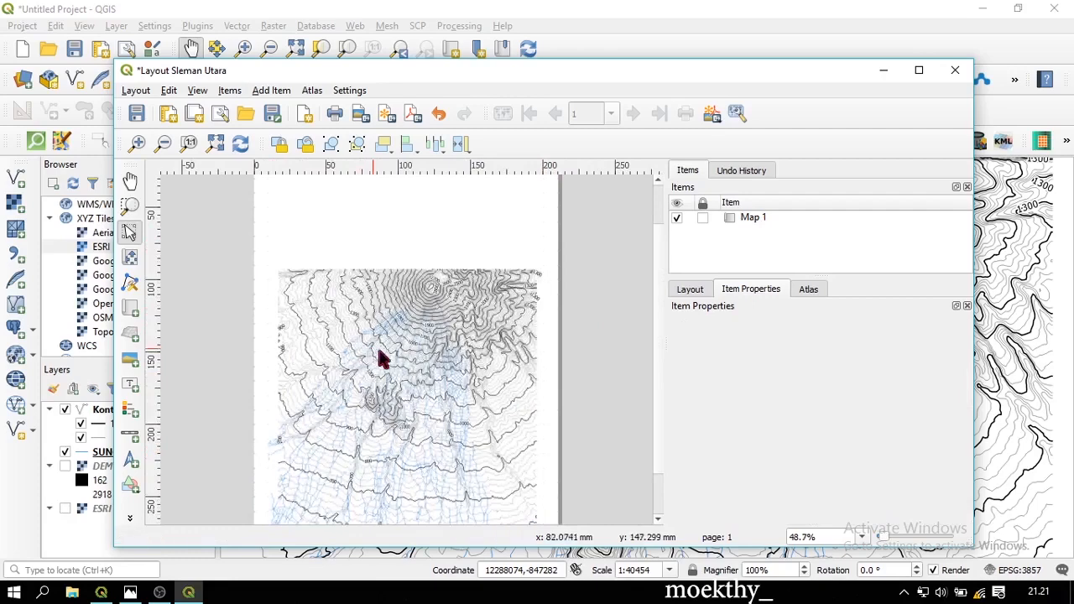
{"action": "left_click", "coordinate": [394, 355]}
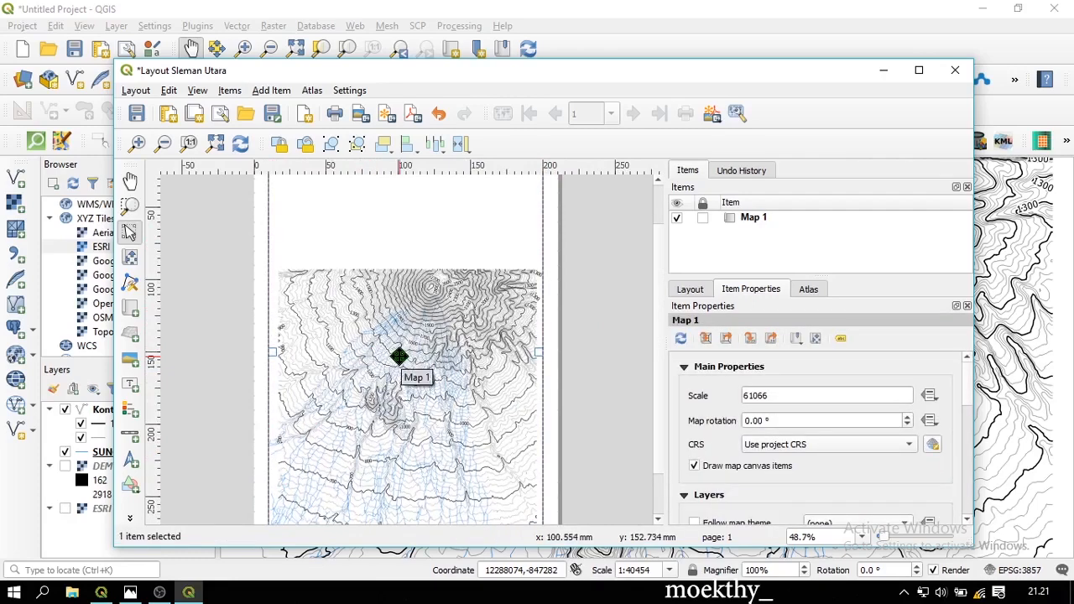
{"action": "left_click", "coordinate": [130, 259]}
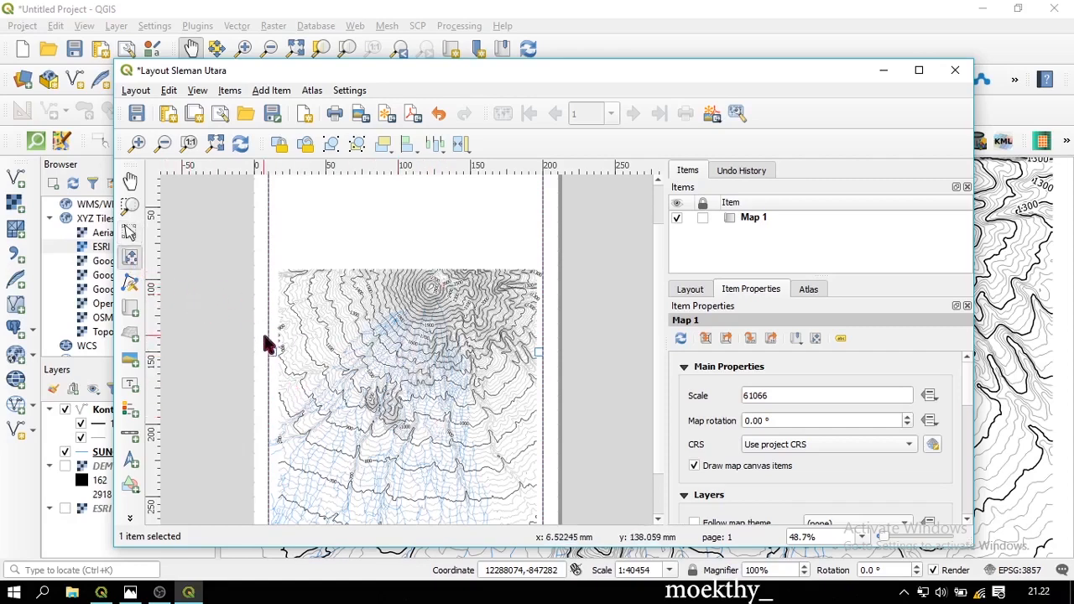
Pan Map 1's contents to bring Merapi's summit contours toward the top of the frame
{"action": "left_click_drag", "start_coordinate": [363, 352], "coordinate": [378, 262]}
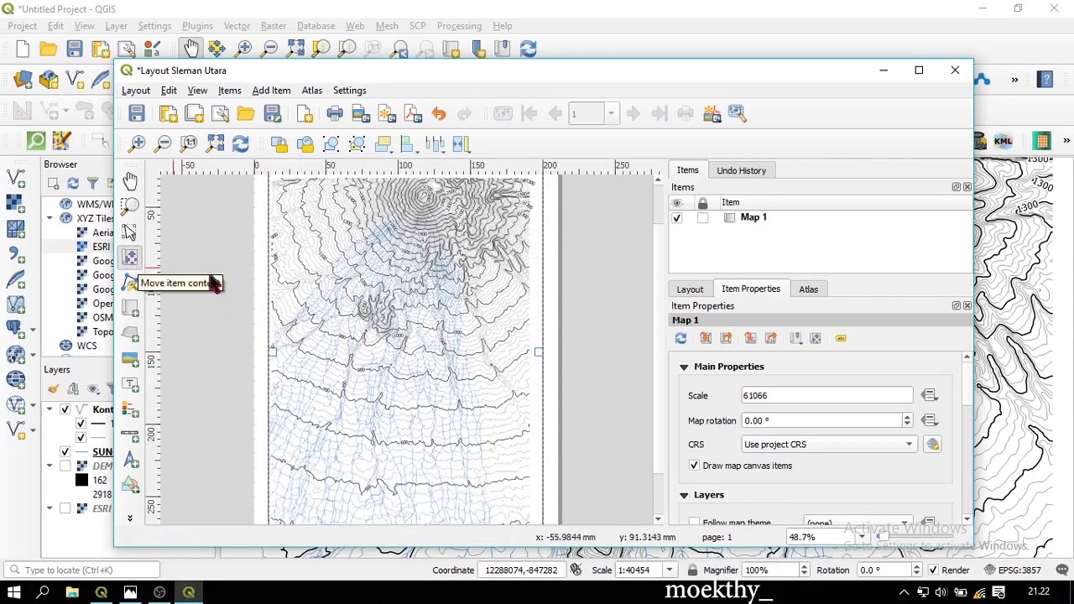
{"action": "left_click_drag", "start_coordinate": [355, 303], "coordinate": [370, 300]}
{"action": "scroll", "coordinate": [372, 306], "scroll_direction": "up", "scroll_amount": 1, "text": "ctrl"}
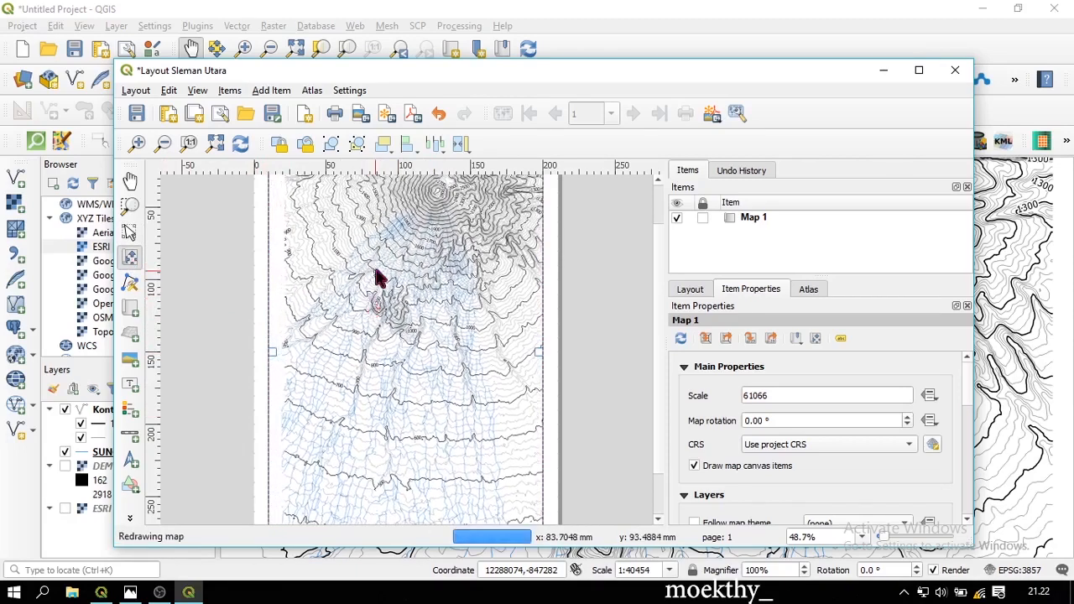
{"action": "scroll", "coordinate": [377, 258], "scroll_direction": "up", "scroll_amount": 2}
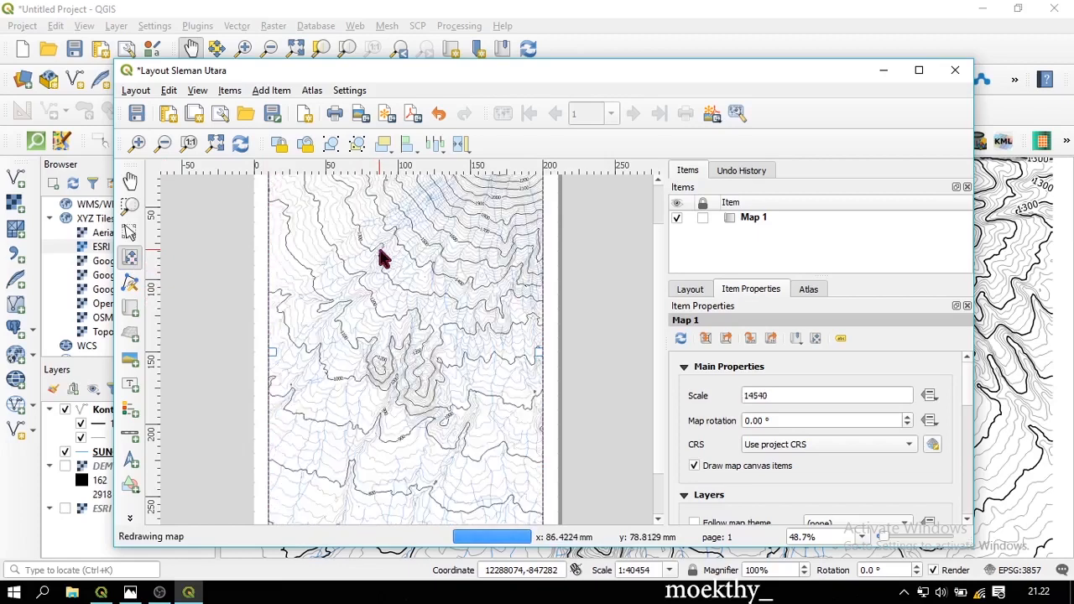
{"action": "scroll", "coordinate": [393, 294], "scroll_direction": "down", "scroll_amount": 1}
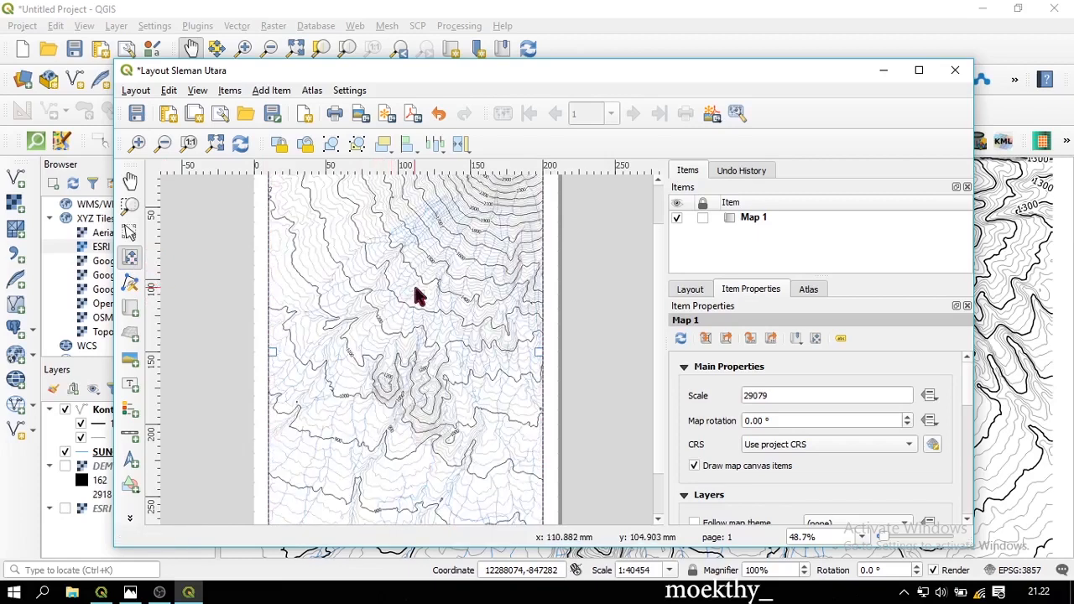
{"action": "left_click_drag", "start_coordinate": [419, 294], "coordinate": [381, 327]}
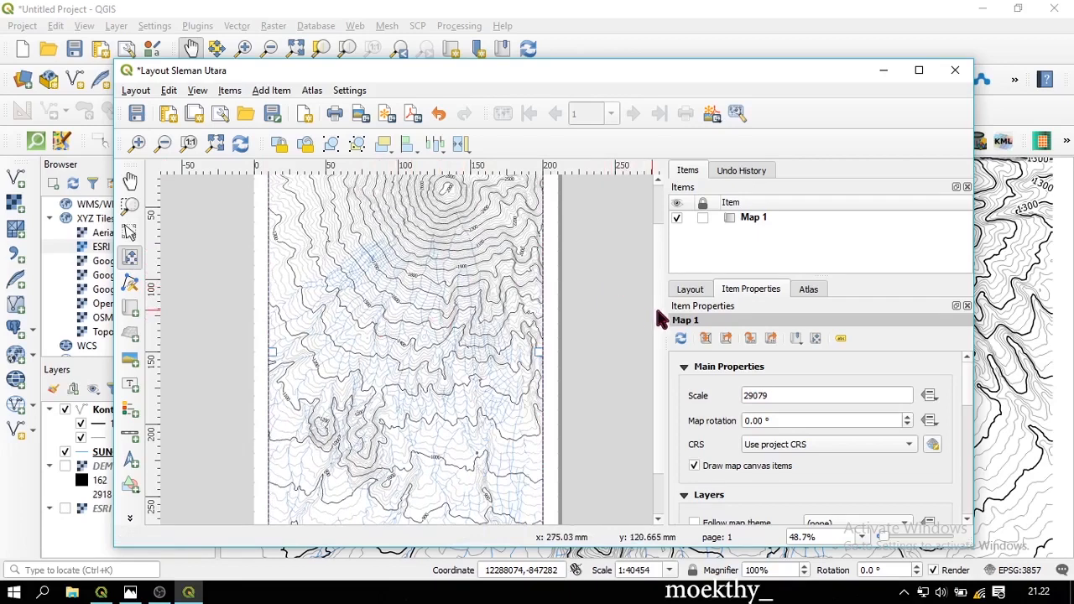
{"action": "scroll", "coordinate": [654, 304], "scroll_direction": "up", "scroll_amount": 2}
{"action": "scroll", "coordinate": [655, 298], "scroll_direction": "down", "scroll_amount": 1}
Zoom Map 1 in to about 1:23923 and fine-tune the framing of the northern slopes
{"action": "left_click_drag", "start_coordinate": [497, 312], "coordinate": [491, 286]}
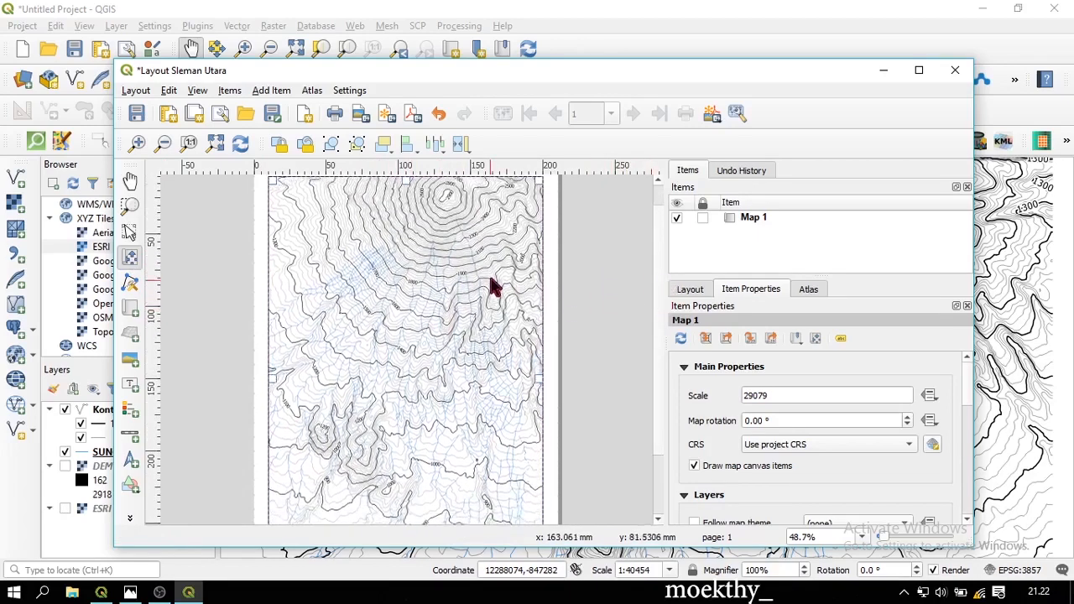
{"action": "scroll", "coordinate": [465, 279], "scroll_direction": "up", "scroll_amount": 1}
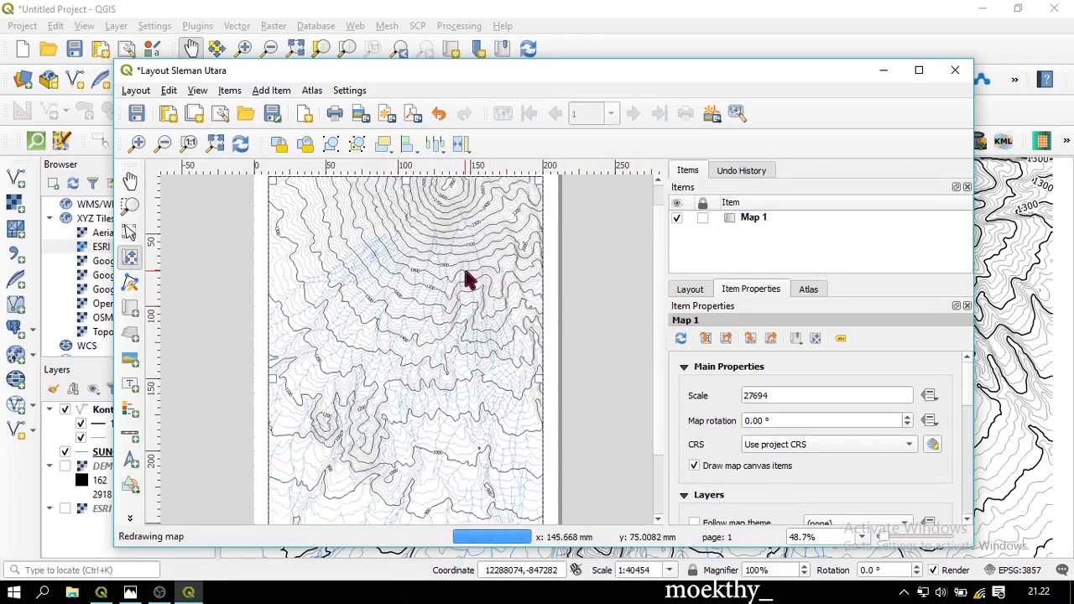
{"action": "scroll", "coordinate": [460, 266], "scroll_direction": "up", "scroll_amount": 1}
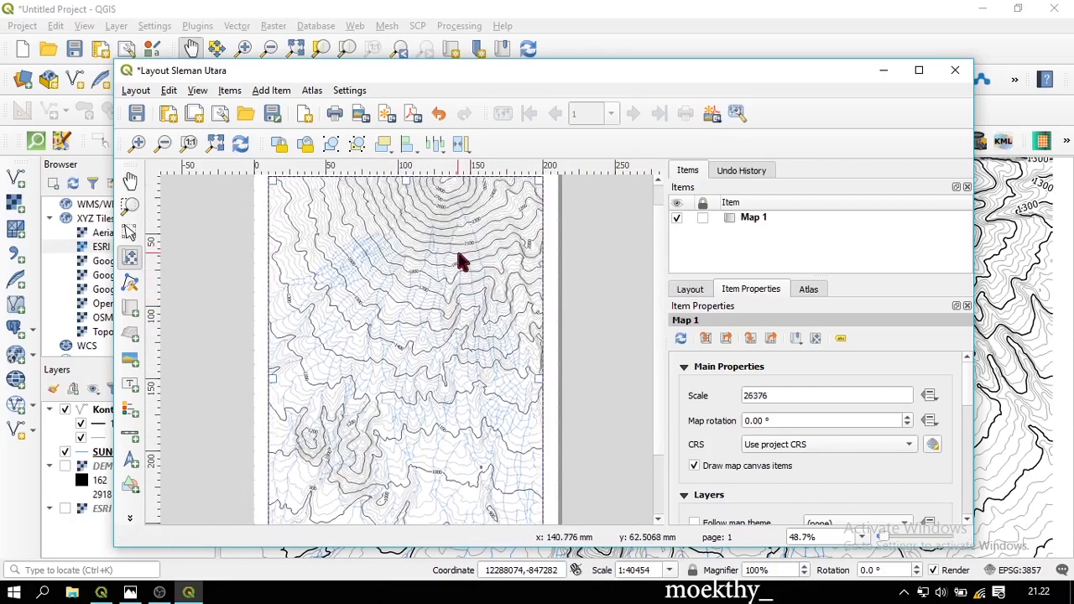
{"action": "scroll", "coordinate": [448, 249], "scroll_direction": "up", "scroll_amount": 1}
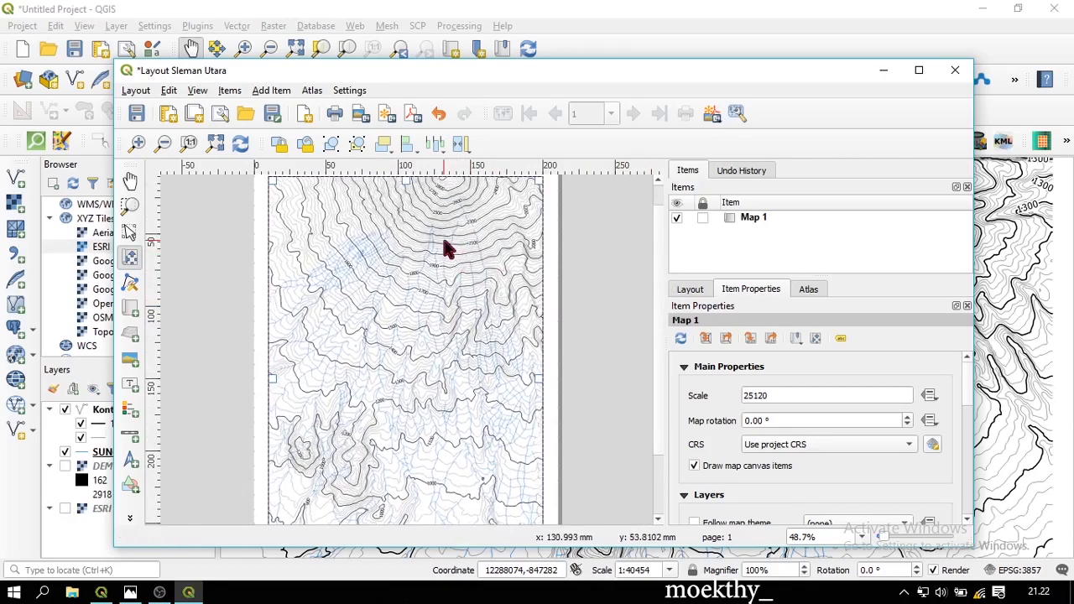
{"action": "scroll", "coordinate": [444, 247], "scroll_direction": "up", "scroll_amount": 1}
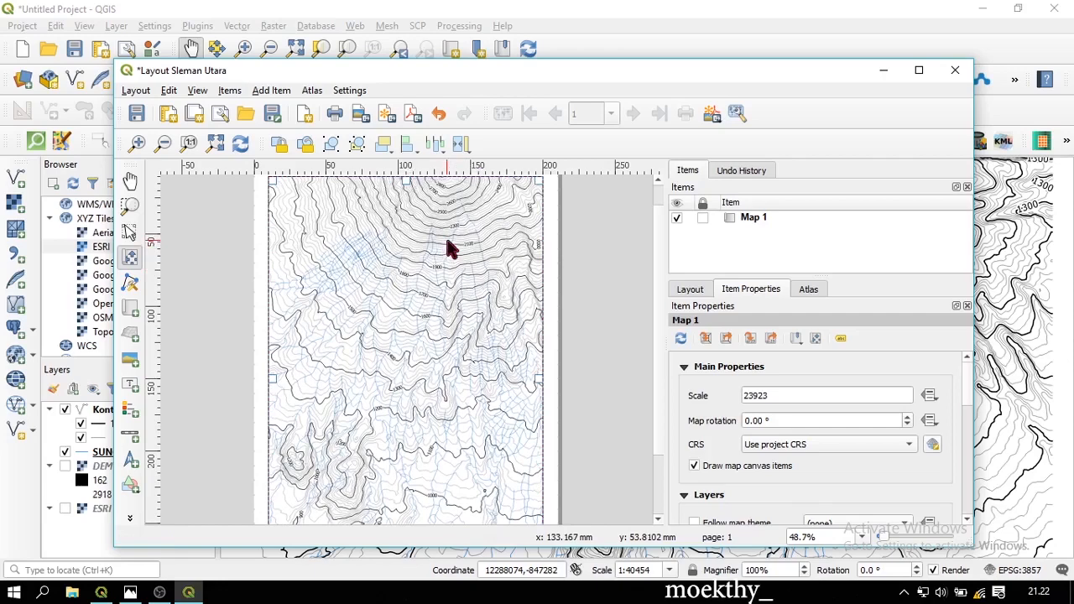
{"action": "left_click_drag", "start_coordinate": [447, 241], "coordinate": [445, 258]}
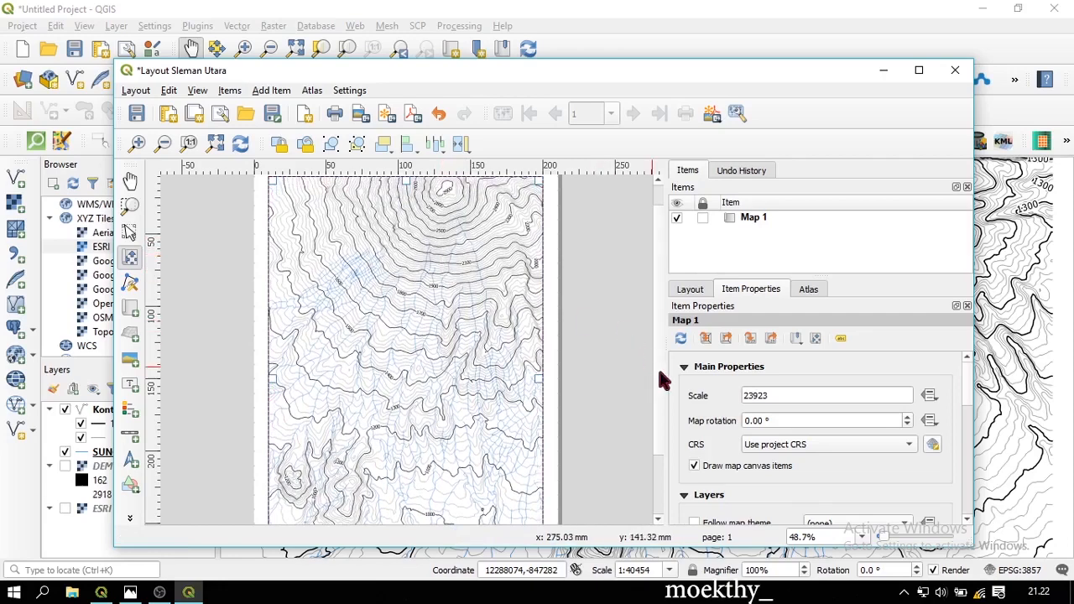
{"action": "left_click_drag", "start_coordinate": [659, 374], "coordinate": [672, 338]}
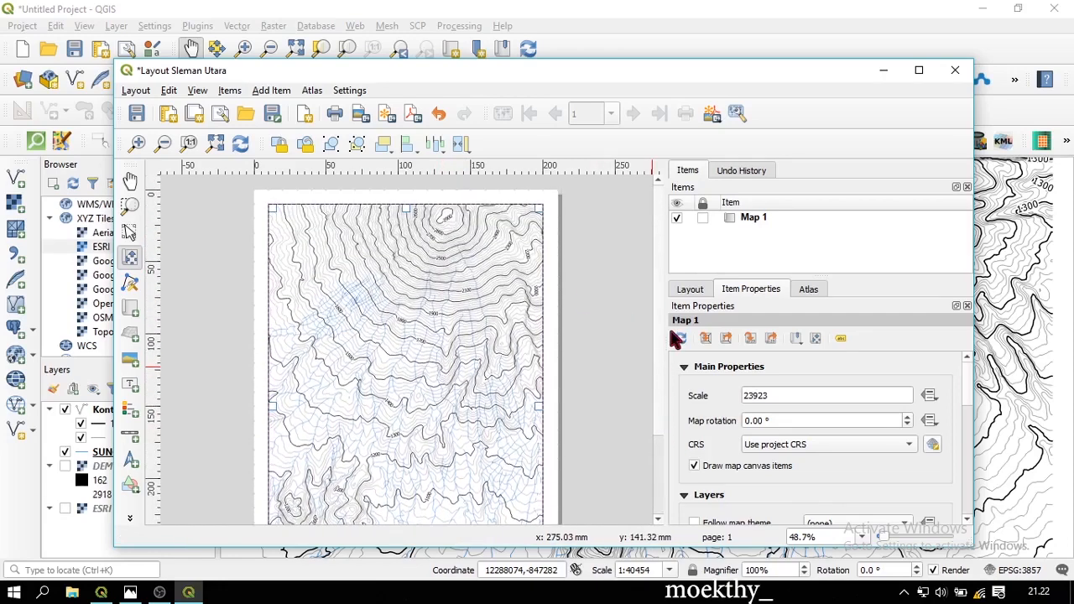
{"action": "left_click_drag", "start_coordinate": [678, 338], "coordinate": [675, 424]}
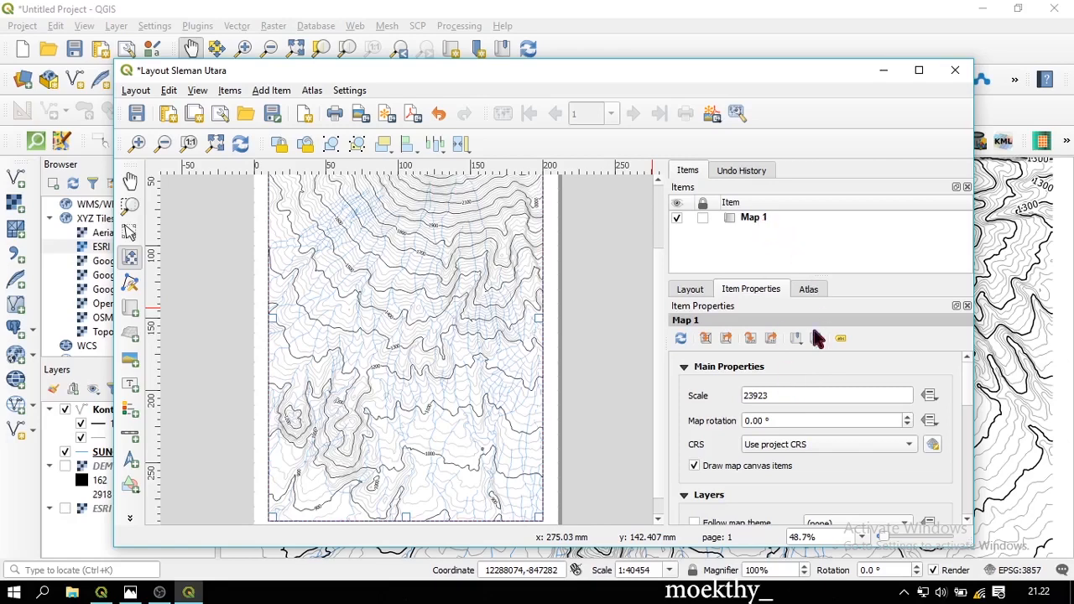
{"action": "left_click_drag", "start_coordinate": [777, 394], "coordinate": [753, 393]}
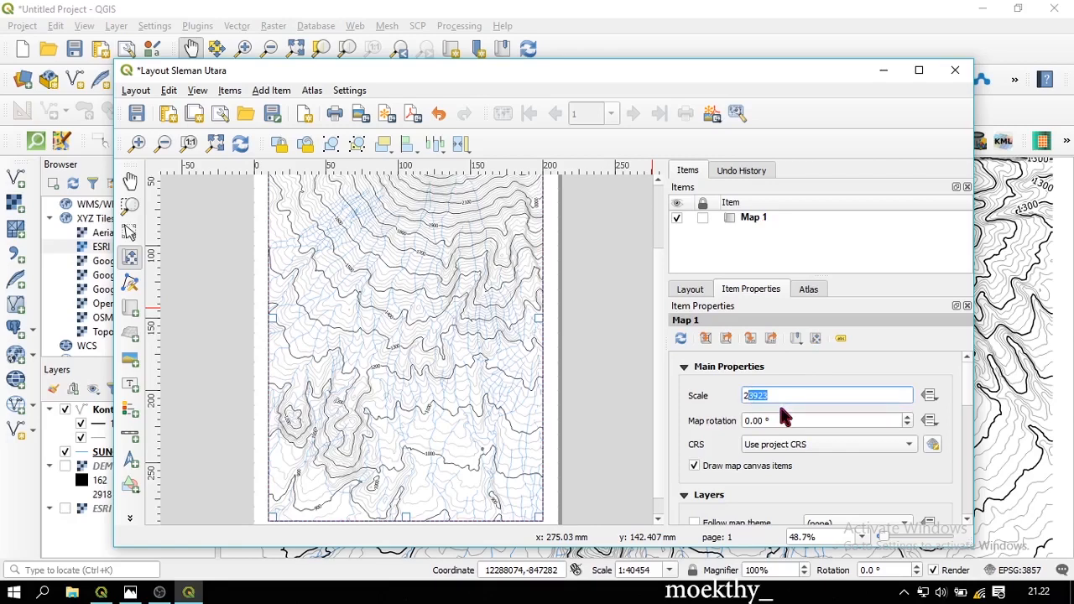
Enter 25000 as Map 1's scale and redraw the map
{"action": "type", "text": "5000"}
{"action": "key", "text": "Return"}
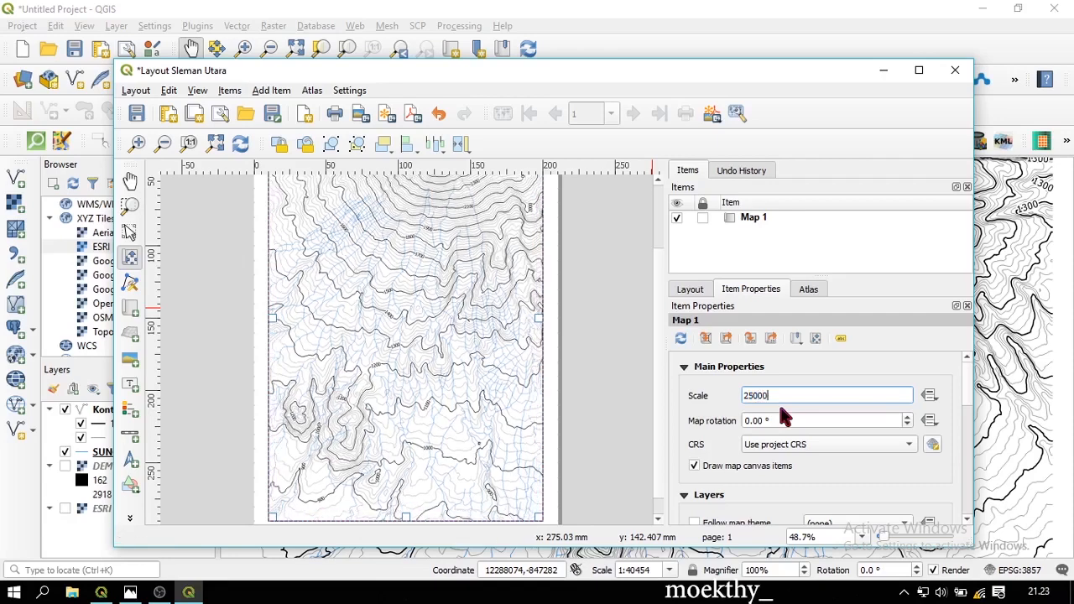
{"action": "key", "text": "Return"}
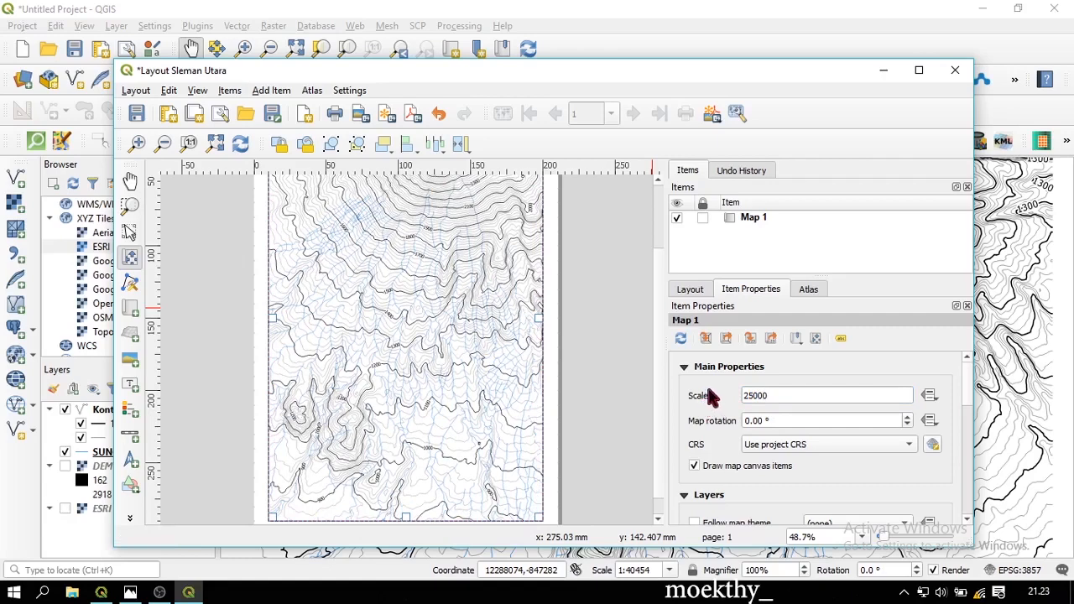
{"action": "scroll", "coordinate": [709, 394], "scroll_direction": "down", "scroll_amount": 1}
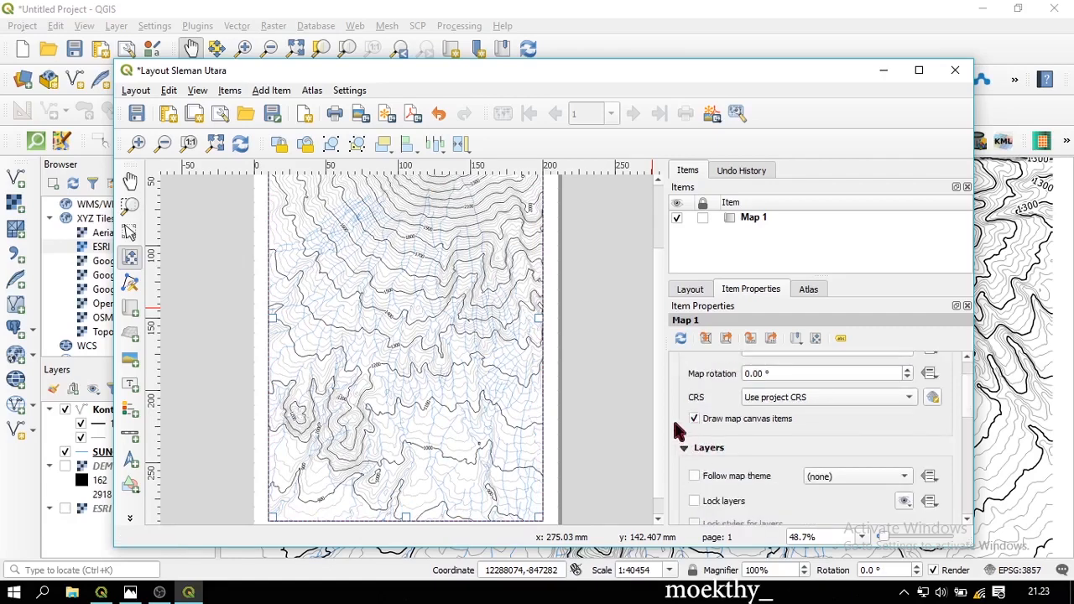
{"action": "scroll", "coordinate": [678, 430], "scroll_direction": "down", "scroll_amount": 4}
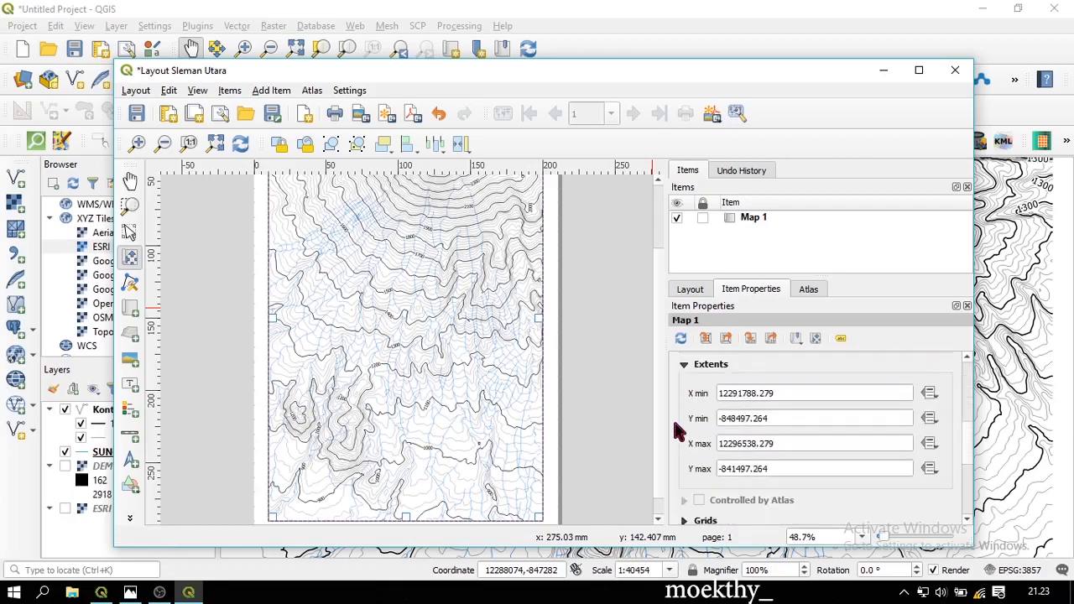
Add Grid 1 to Map 1 with its interval set to fit segment width
{"action": "left_click", "coordinate": [686, 475]}
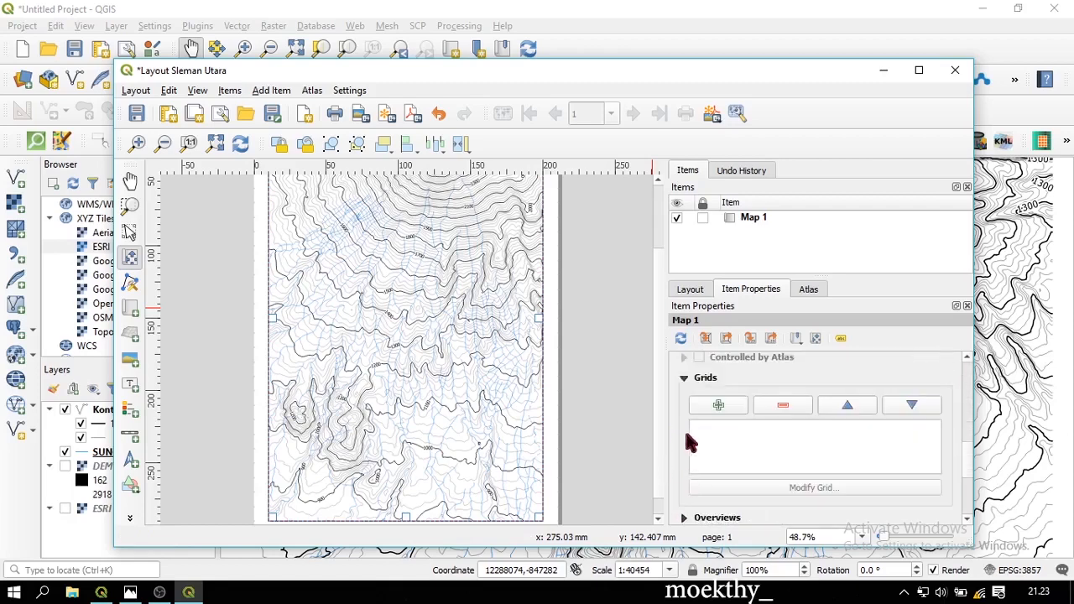
{"action": "left_click", "coordinate": [716, 406]}
{"action": "left_click", "coordinate": [715, 428]}
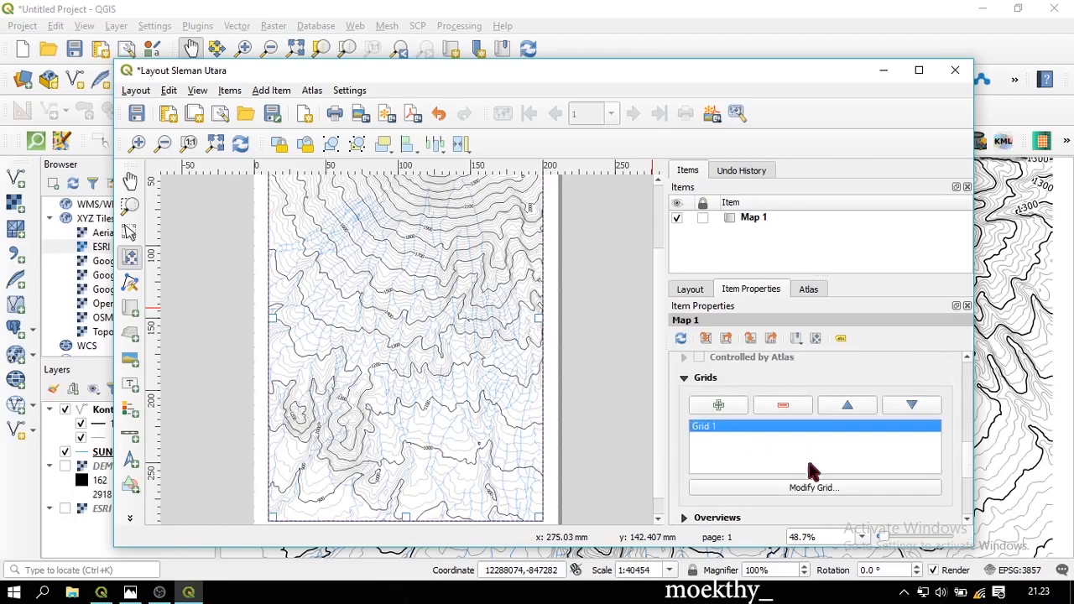
{"action": "left_click", "coordinate": [821, 490]}
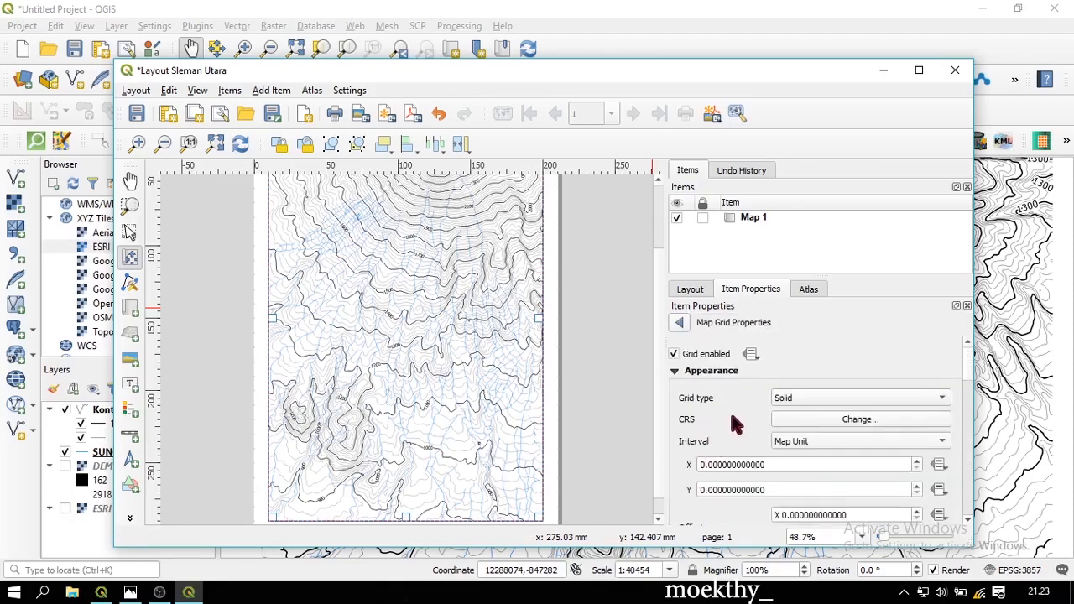
{"action": "left_click", "coordinate": [798, 445]}
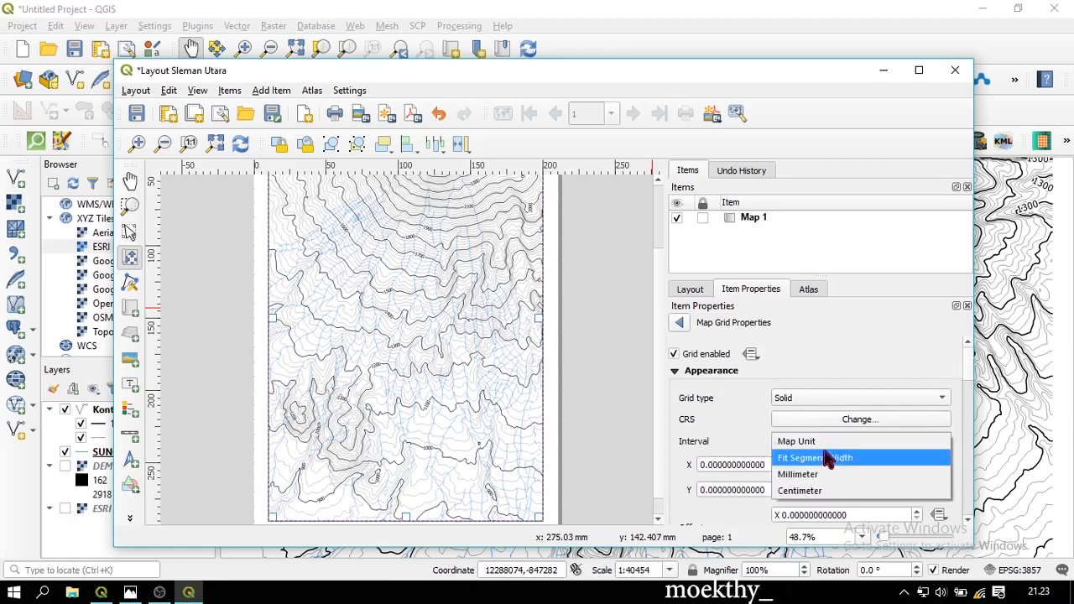
{"action": "left_click", "coordinate": [849, 457]}
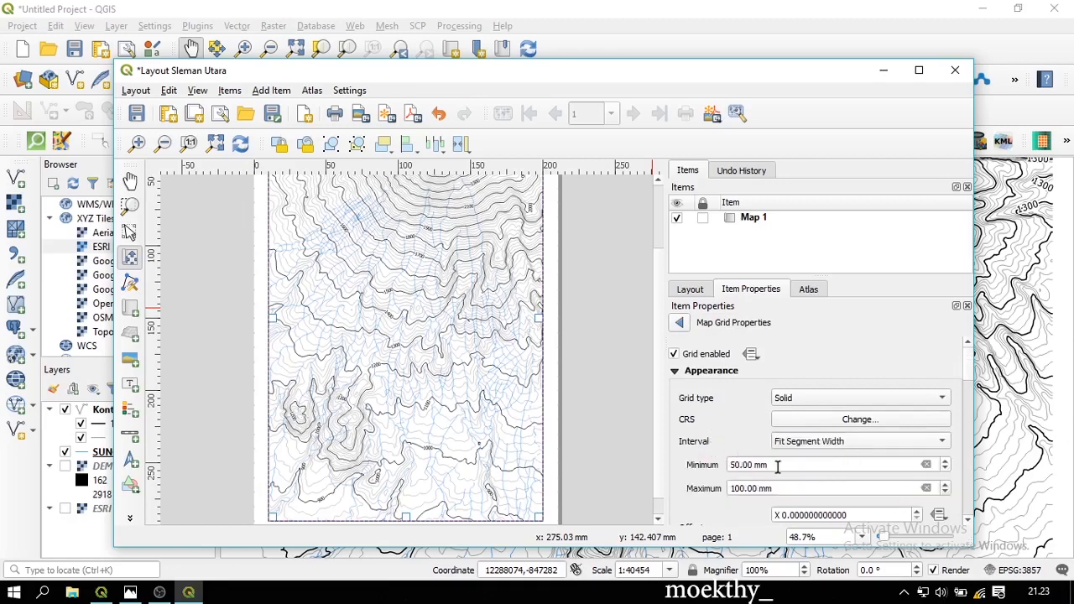
Turn on grid coordinate labels and raise the X and Y offsets to 1
{"action": "scroll", "coordinate": [733, 443], "scroll_direction": "down", "scroll_amount": 2}
{"action": "left_click_drag", "start_coordinate": [731, 422], "coordinate": [762, 445]}
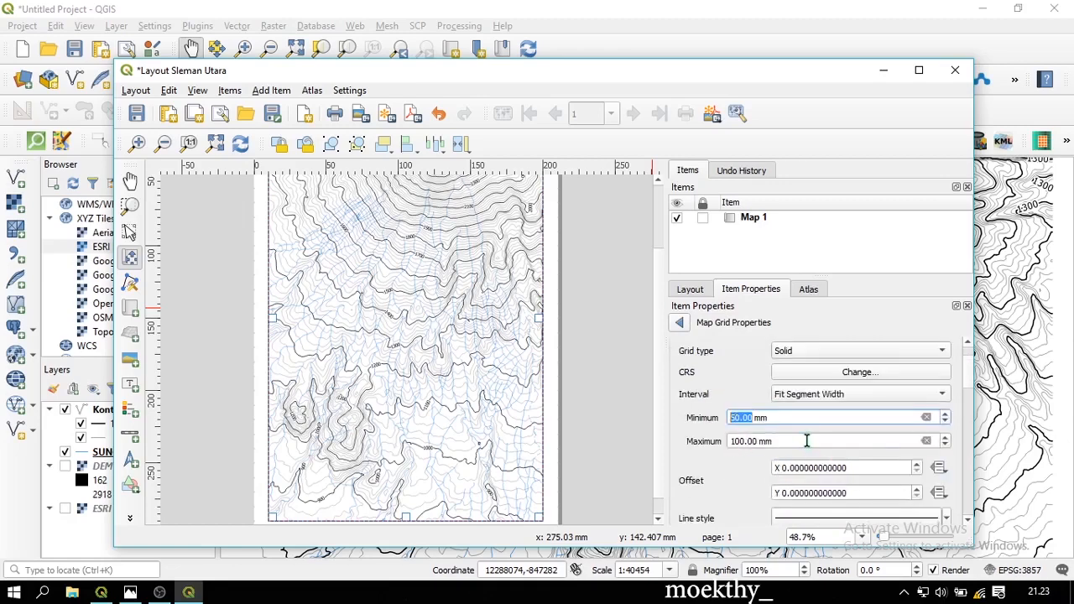
{"action": "key", "text": "Tab"}
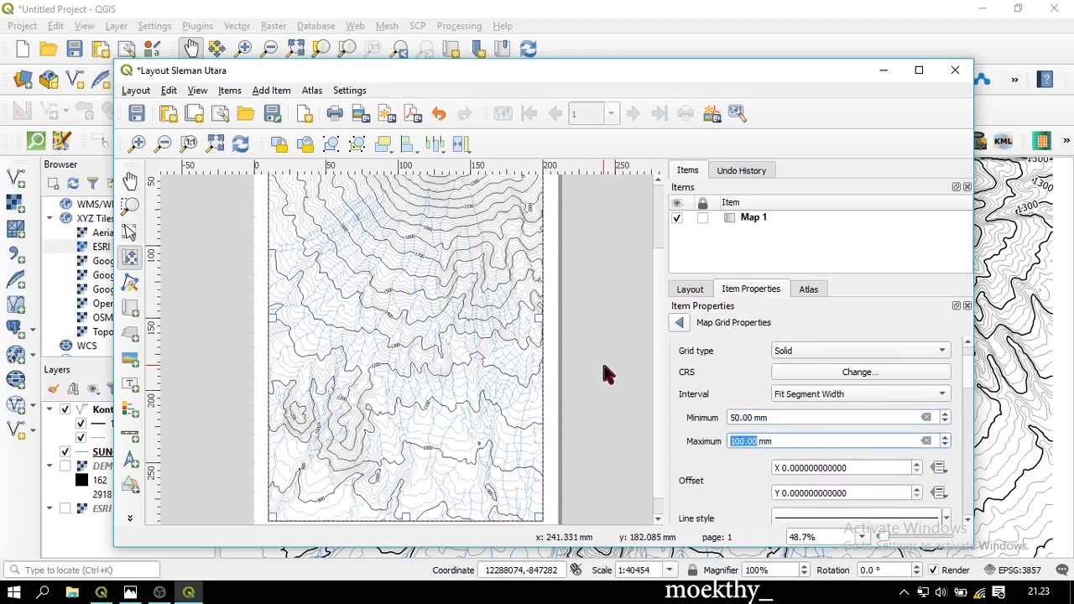
{"action": "scroll", "coordinate": [704, 410], "scroll_direction": "down", "scroll_amount": 10}
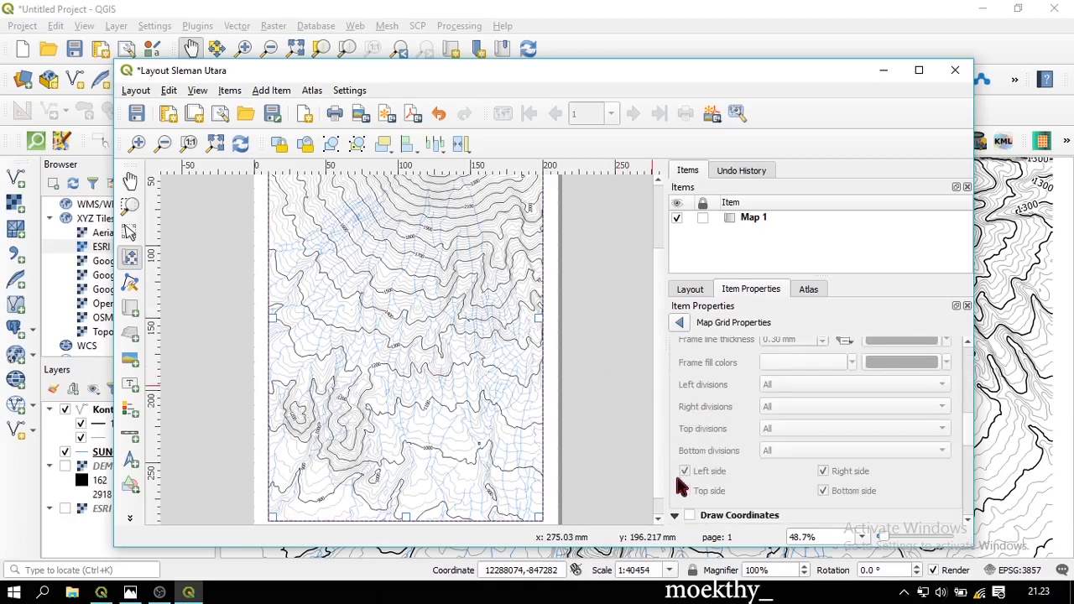
{"action": "scroll", "coordinate": [713, 467], "scroll_direction": "down", "scroll_amount": 3}
{"action": "left_click", "coordinate": [689, 420]}
{"action": "scroll", "coordinate": [730, 469], "scroll_direction": "up", "scroll_amount": 5}
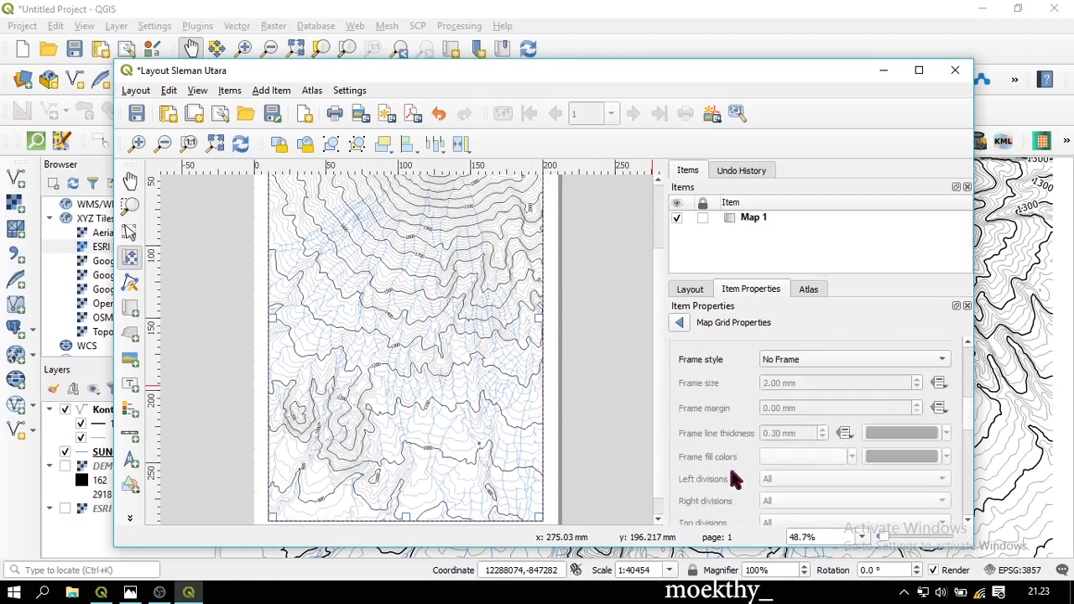
{"action": "scroll", "coordinate": [713, 445], "scroll_direction": "up", "scroll_amount": 3}
{"action": "left_click", "coordinate": [781, 420]}
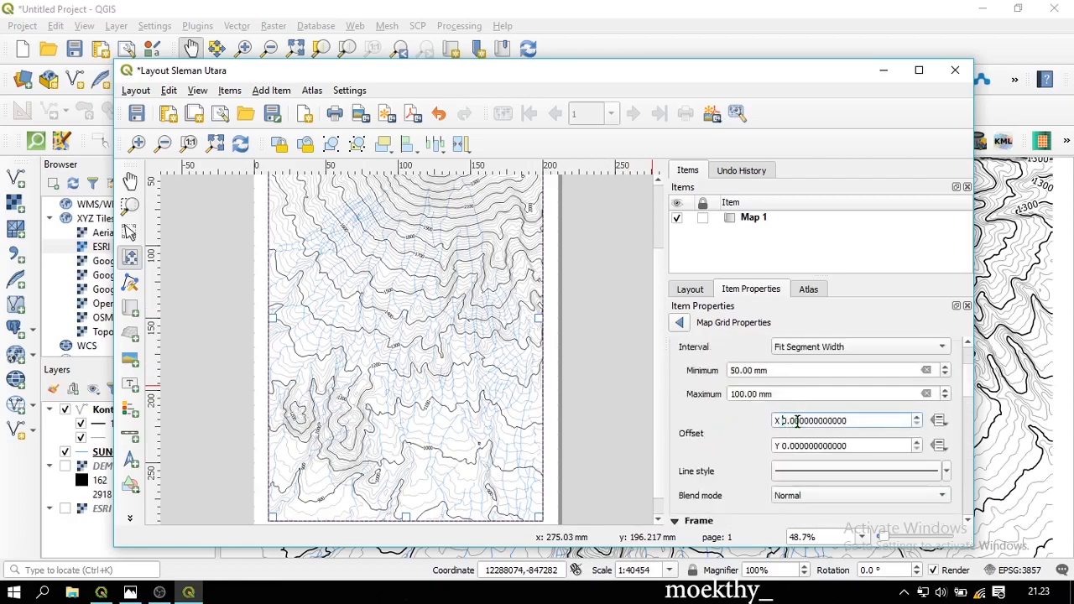
{"action": "key", "text": "Up"}
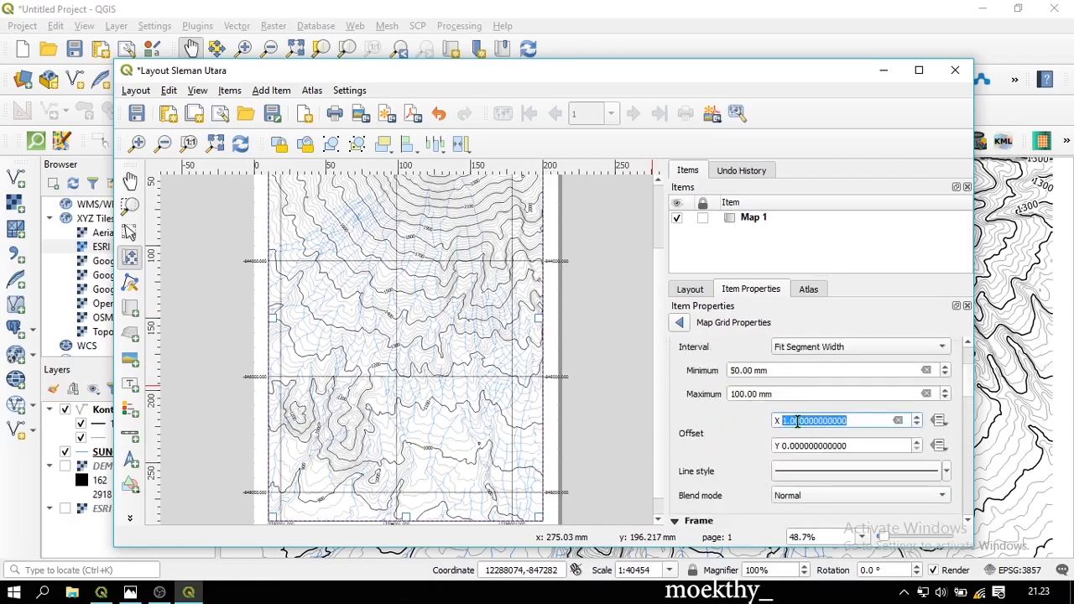
{"action": "left_click", "coordinate": [804, 447]}
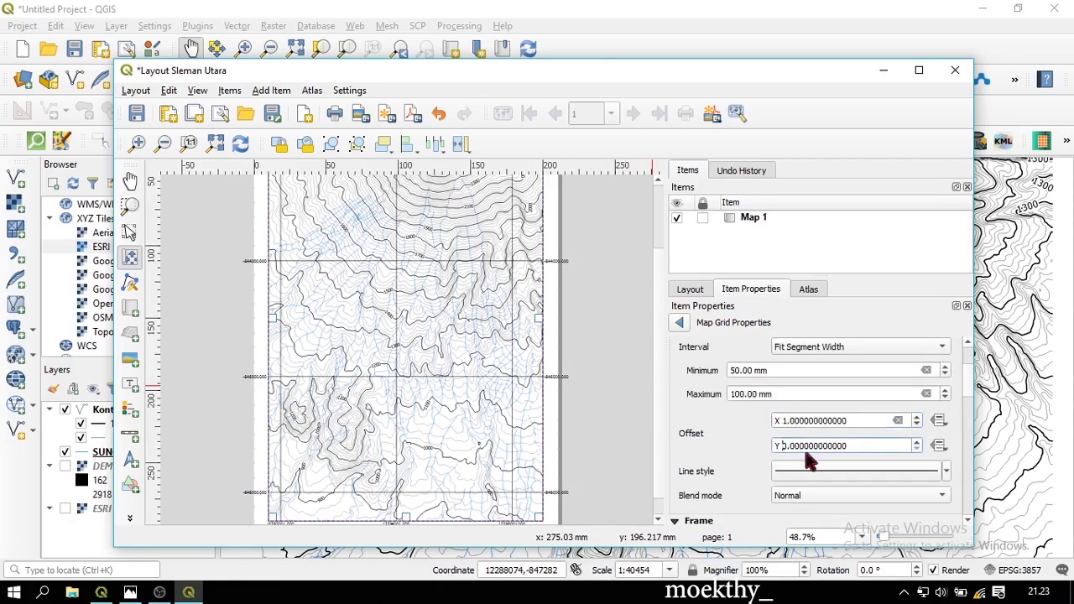
{"action": "key", "text": "Up"}
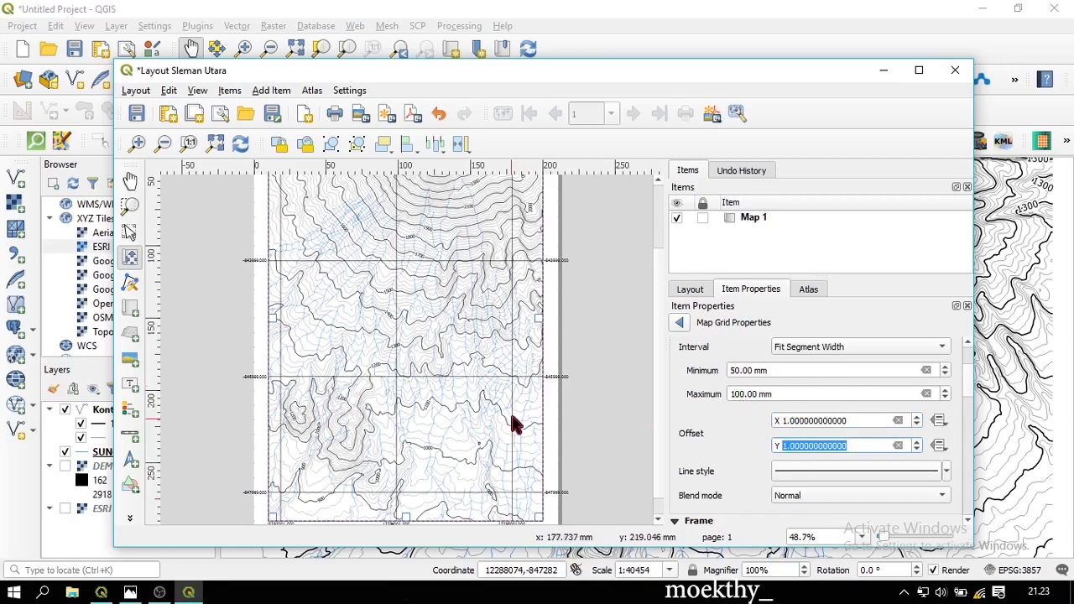
Set the maximum grid interval to 75 mm and X offset to 2, then refresh the layout
{"action": "left_click", "coordinate": [132, 234]}
{"action": "scroll", "coordinate": [632, 291], "scroll_direction": "down", "scroll_amount": 1}
{"action": "scroll", "coordinate": [370, 346], "scroll_direction": "up", "scroll_amount": 1}
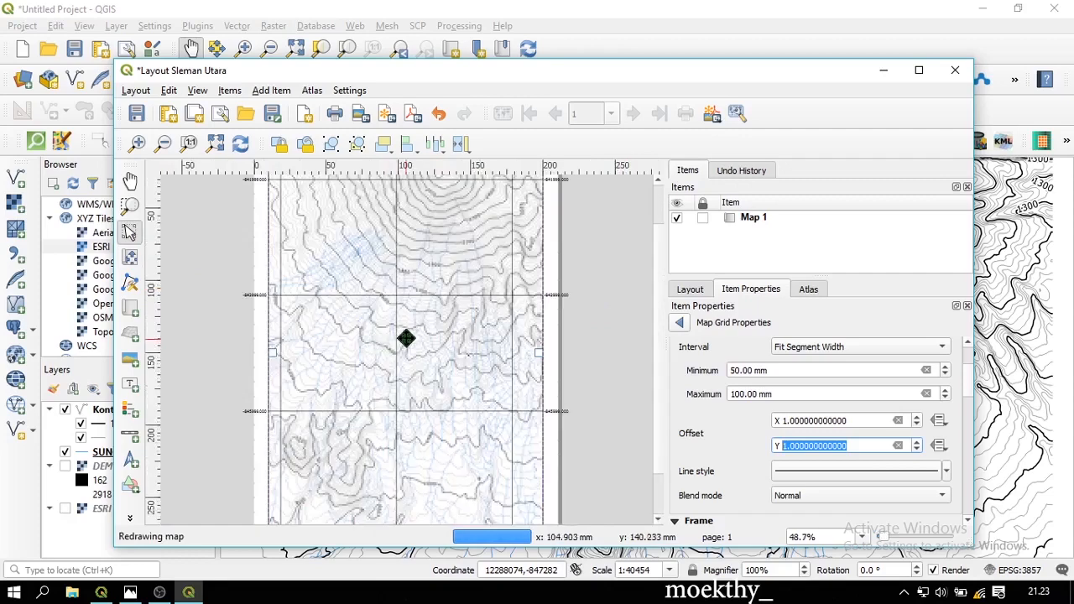
{"action": "left_click_drag", "start_coordinate": [731, 394], "coordinate": [740, 394]}
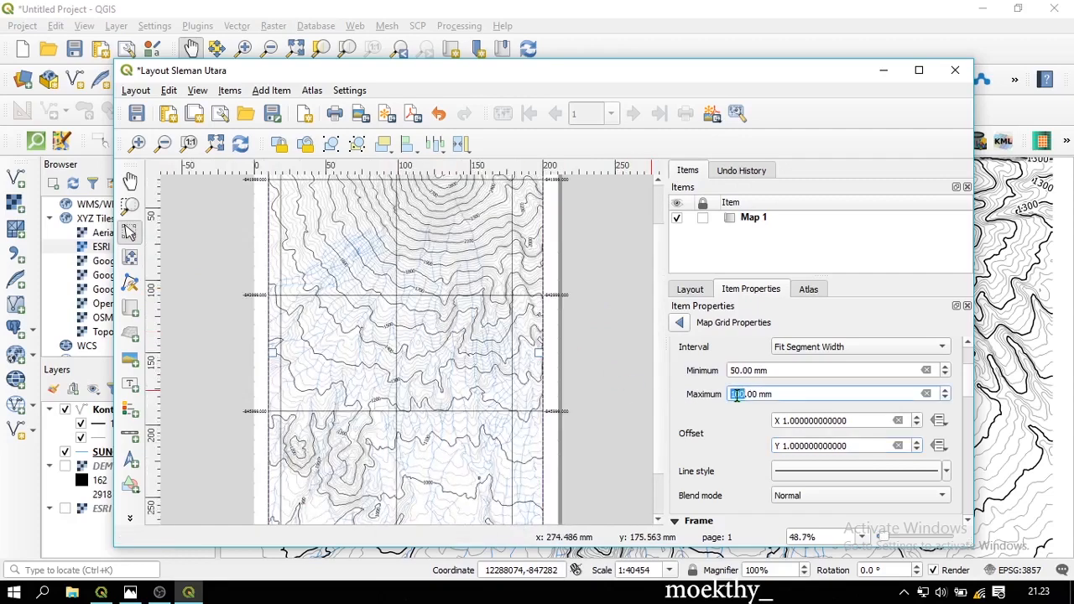
{"action": "type", "text": "7"}
{"action": "double_click", "coordinate": [737, 394]}
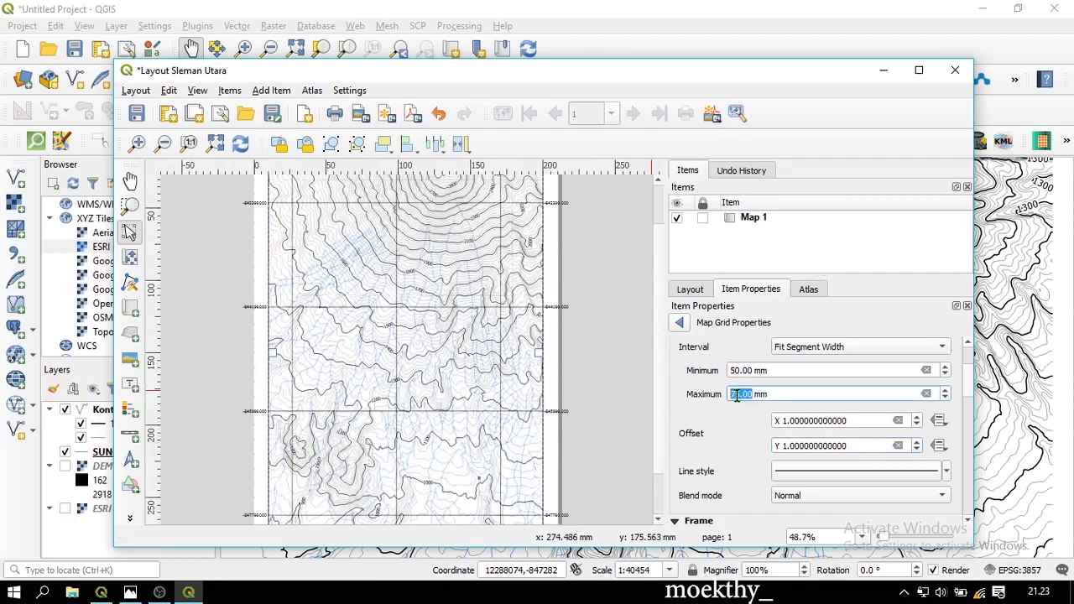
{"action": "left_click", "coordinate": [808, 421]}
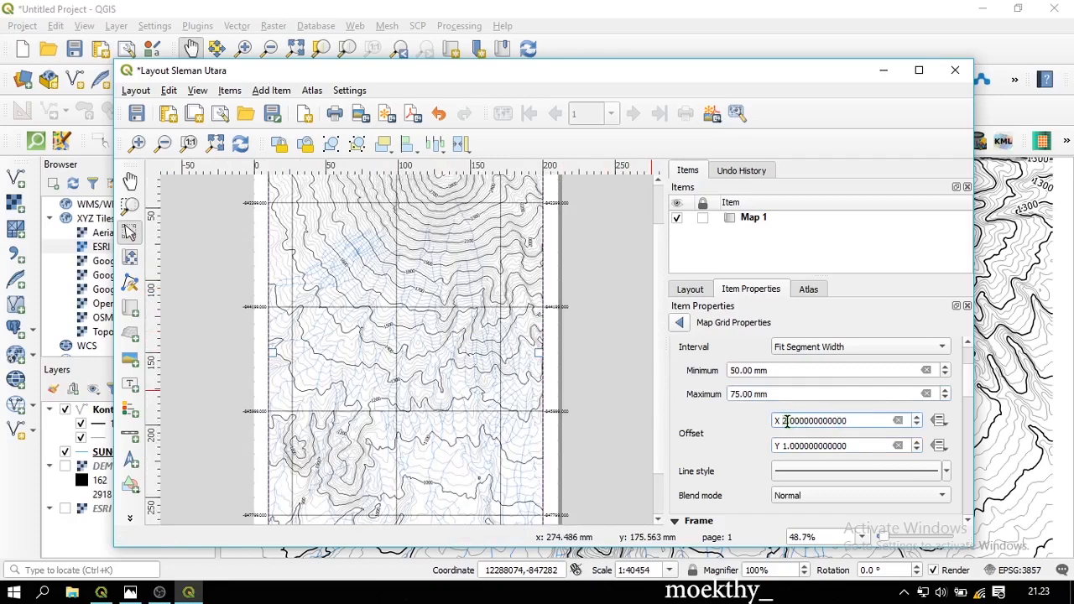
{"action": "double_click", "coordinate": [786, 421]}
{"action": "left_click", "coordinate": [556, 356]}
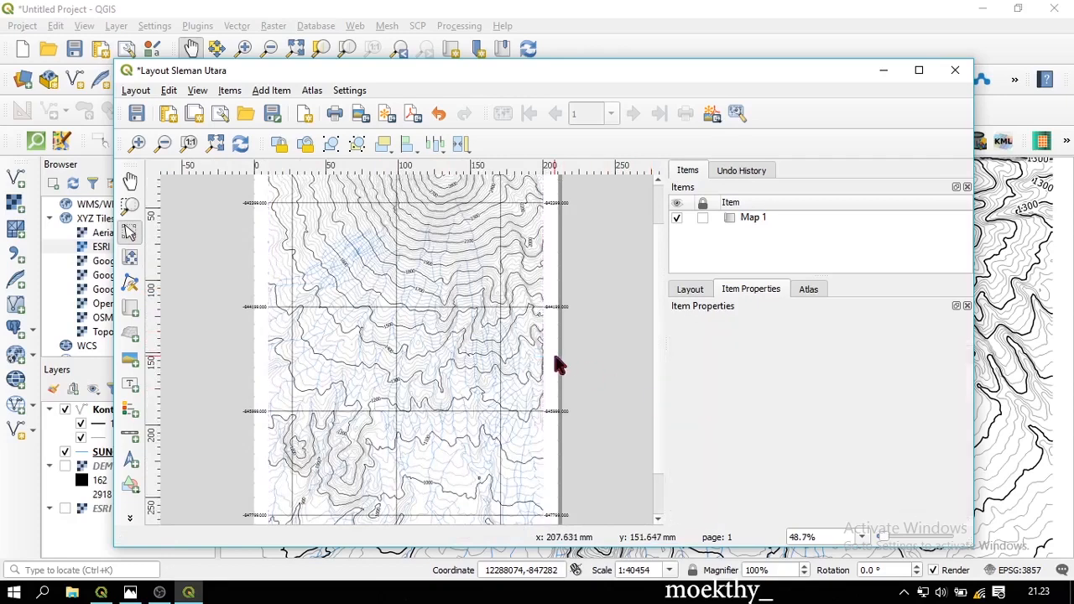
Select Map 1 and open the Modify Grid settings for Grid 1
{"action": "scroll", "coordinate": [555, 352], "scroll_direction": "down", "scroll_amount": 1}
{"action": "scroll", "coordinate": [402, 320], "scroll_direction": "up", "scroll_amount": 1}
{"action": "left_click", "coordinate": [364, 330]}
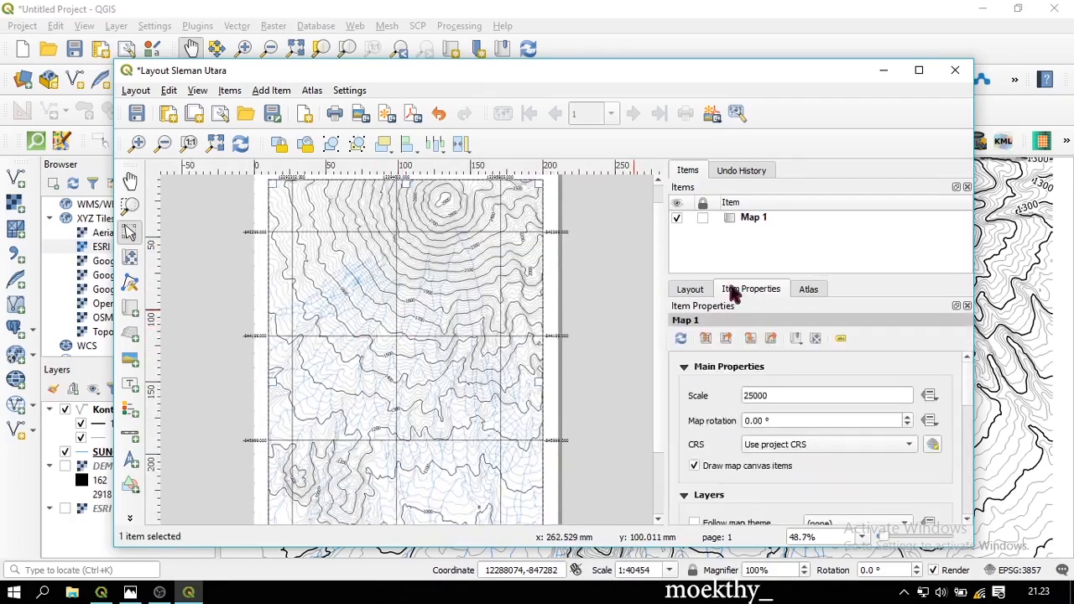
{"action": "scroll", "coordinate": [722, 412], "scroll_direction": "down", "scroll_amount": 5}
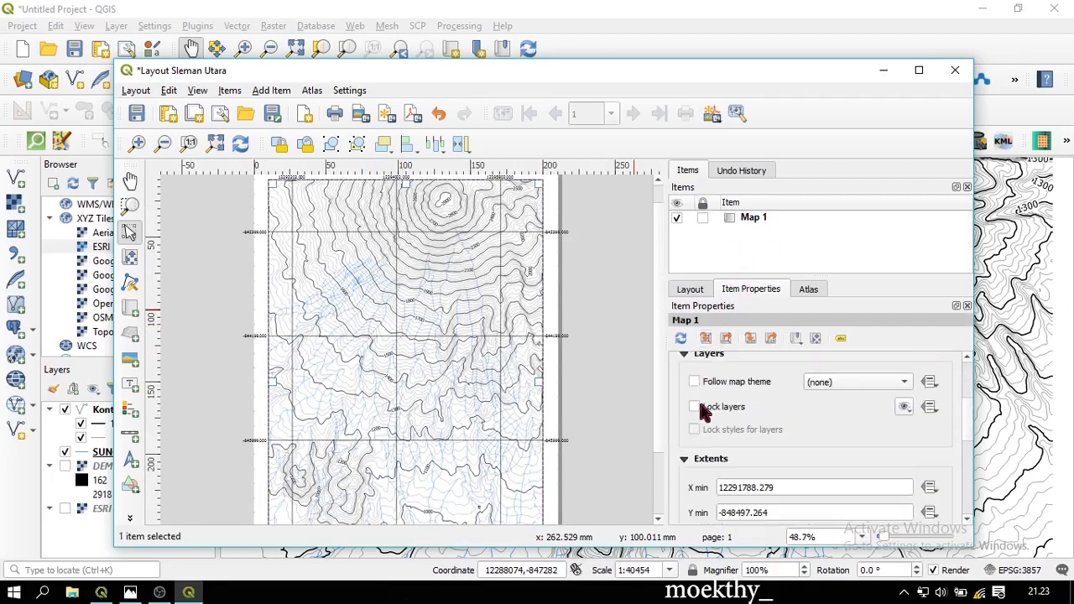
{"action": "left_click", "coordinate": [688, 428]}
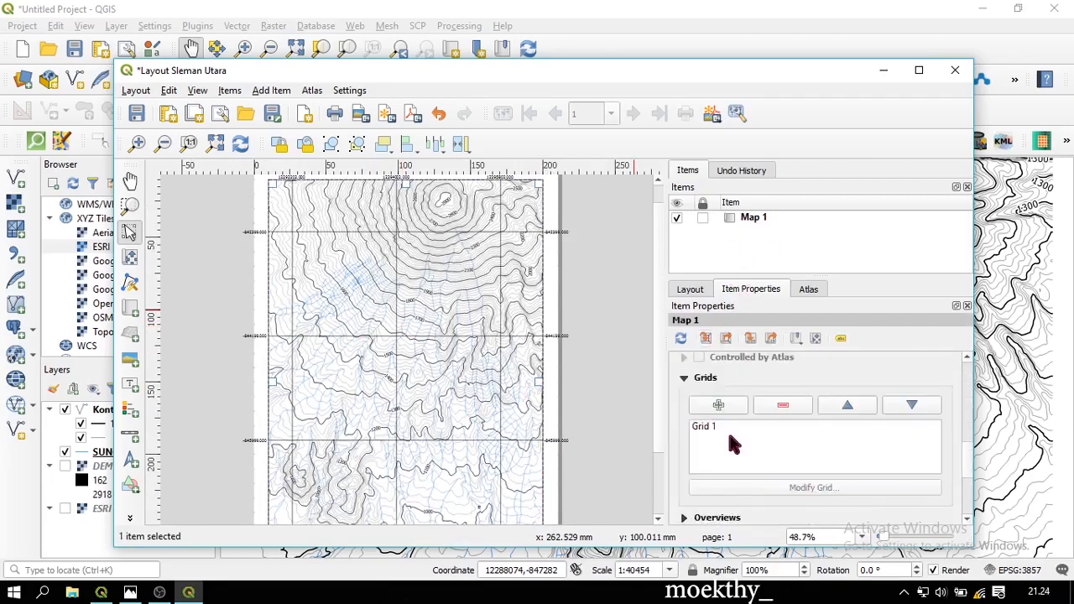
{"action": "left_click", "coordinate": [720, 424]}
{"action": "left_click", "coordinate": [780, 490]}
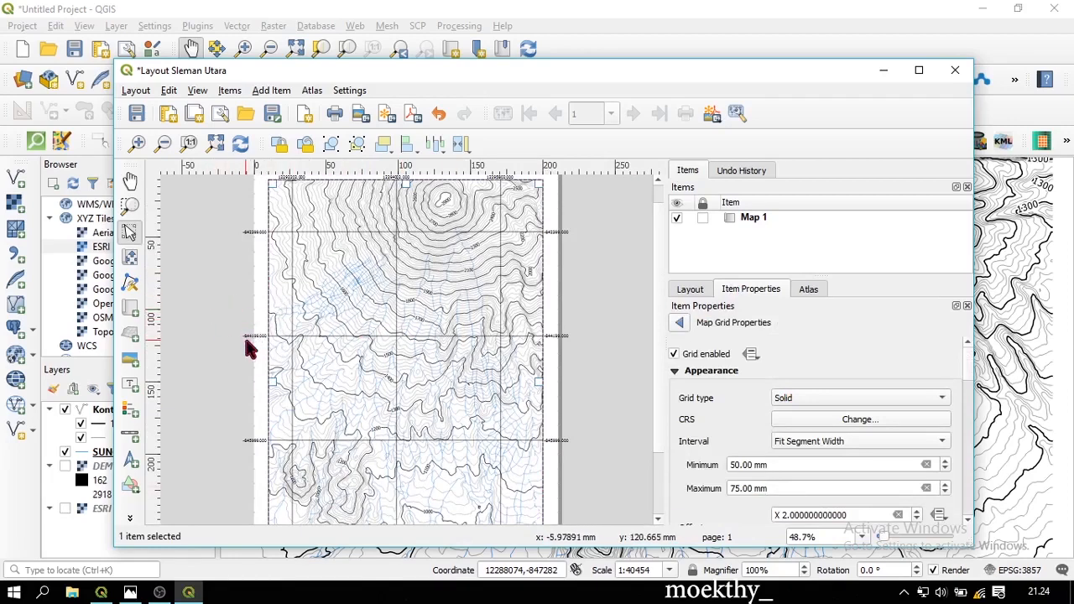
Look over Grid 1's Draw Coordinates options, then minimize the print layout window
{"action": "scroll", "coordinate": [244, 345], "scroll_direction": "up", "scroll_amount": 2}
{"action": "scroll", "coordinate": [199, 336], "scroll_direction": "down", "scroll_amount": 2}
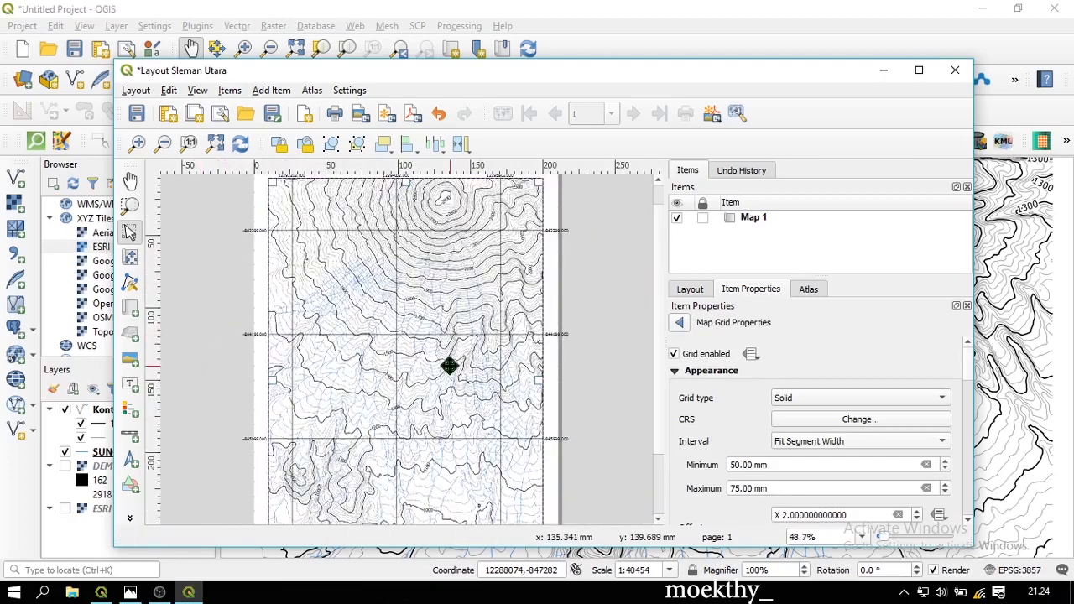
{"action": "scroll", "coordinate": [449, 366], "scroll_direction": "up", "scroll_amount": 2}
{"action": "scroll", "coordinate": [473, 364], "scroll_direction": "down", "scroll_amount": 2}
{"action": "scroll", "coordinate": [712, 407], "scroll_direction": "down", "scroll_amount": 3}
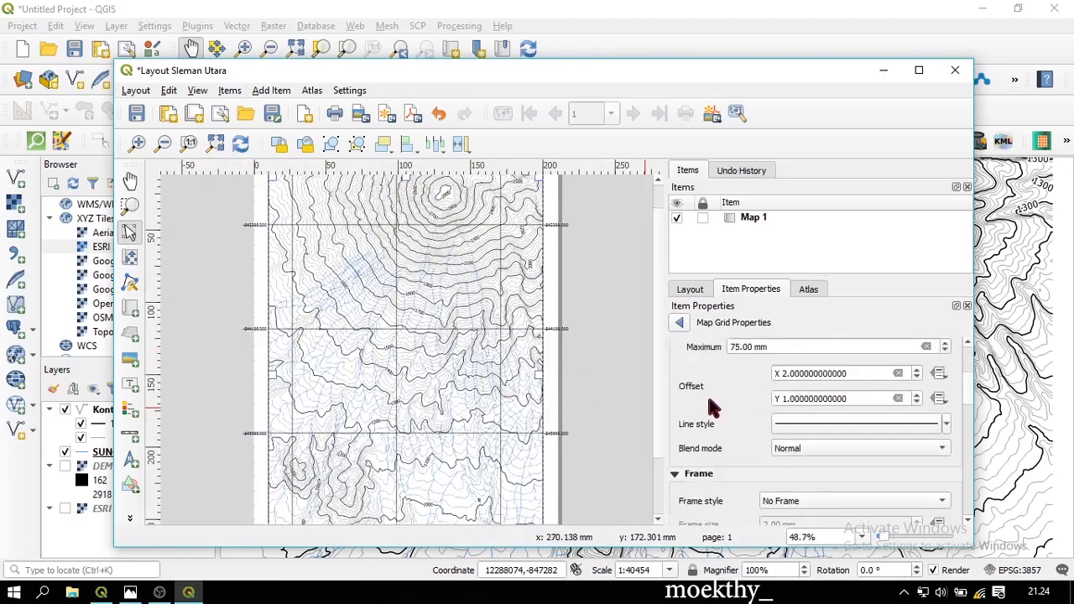
{"action": "scroll", "coordinate": [711, 407], "scroll_direction": "down", "scroll_amount": 4}
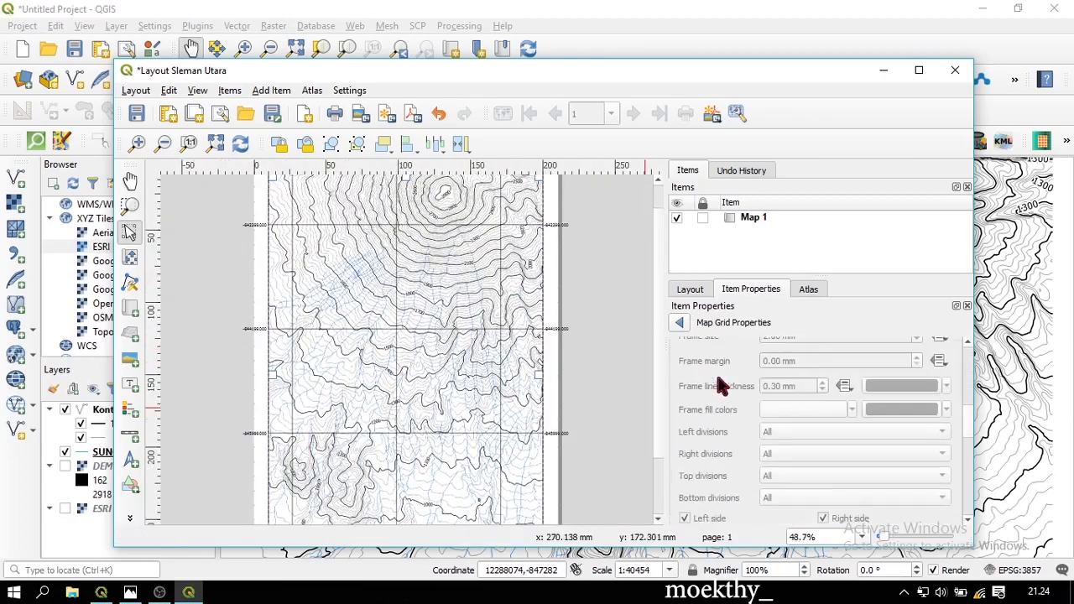
{"action": "scroll", "coordinate": [717, 386], "scroll_direction": "down", "scroll_amount": 3}
{"action": "scroll", "coordinate": [715, 391], "scroll_direction": "down", "scroll_amount": 3}
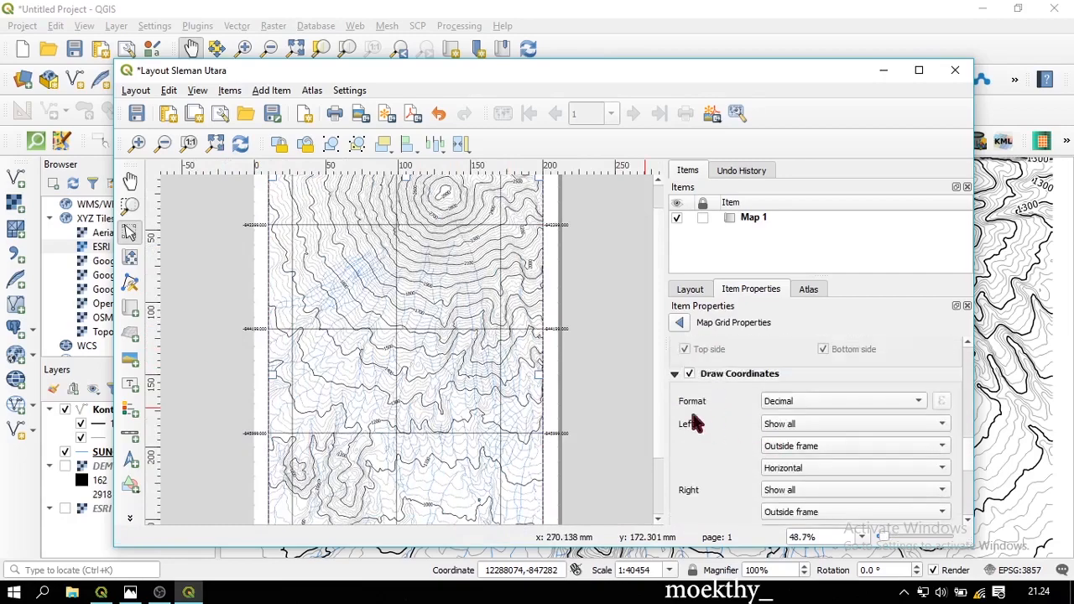
{"action": "left_click", "coordinate": [883, 70]}
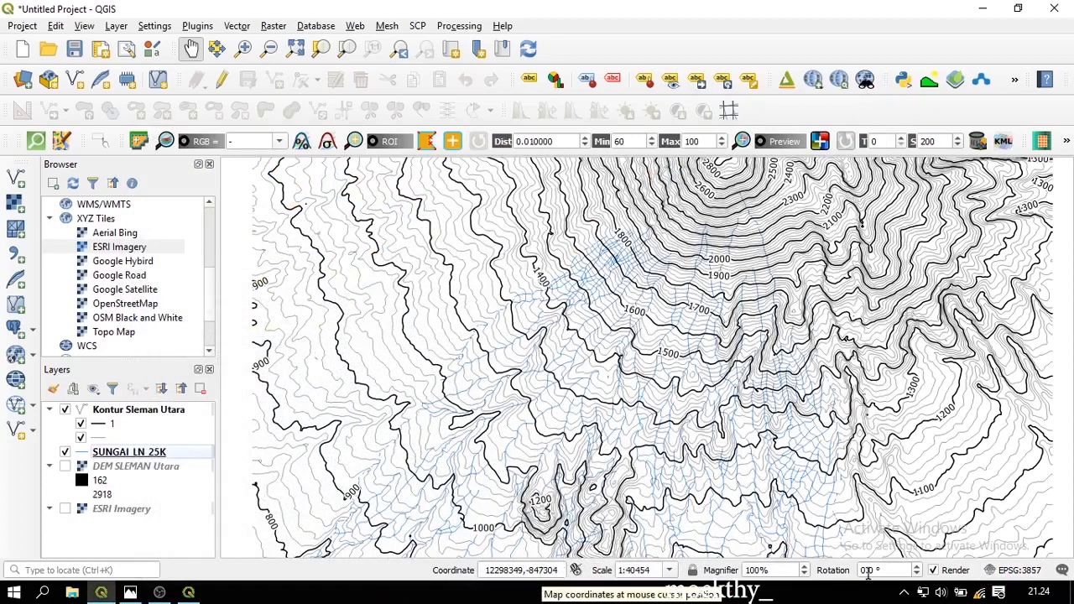
Switch the project CRS from EPSG:3857 to WGS 84 / UTM zone 49S (EPSG:32749)
{"action": "left_click", "coordinate": [1038, 575]}
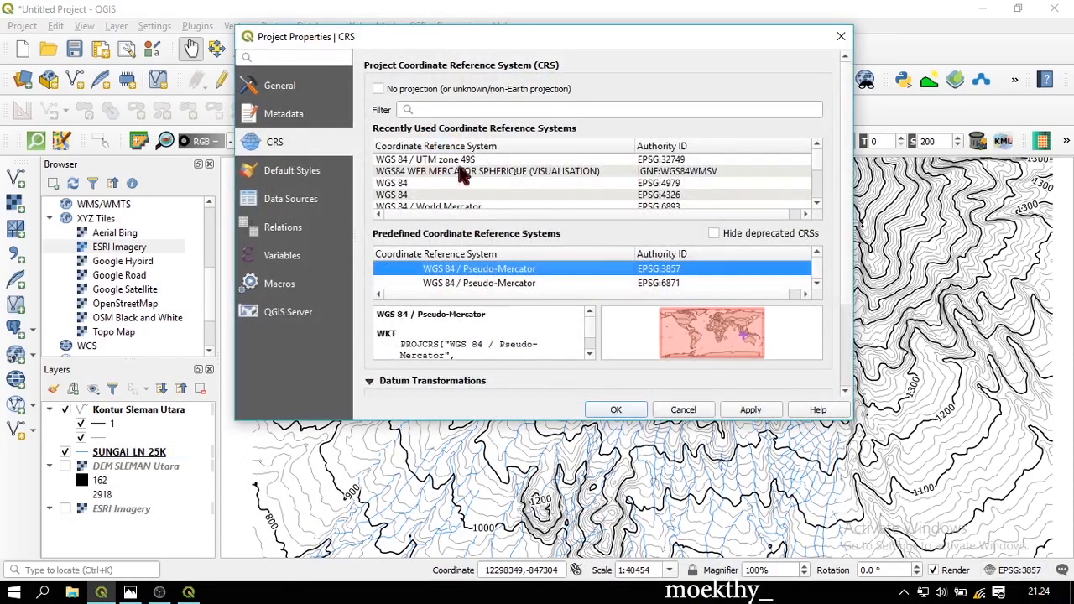
{"action": "left_click", "coordinate": [485, 161]}
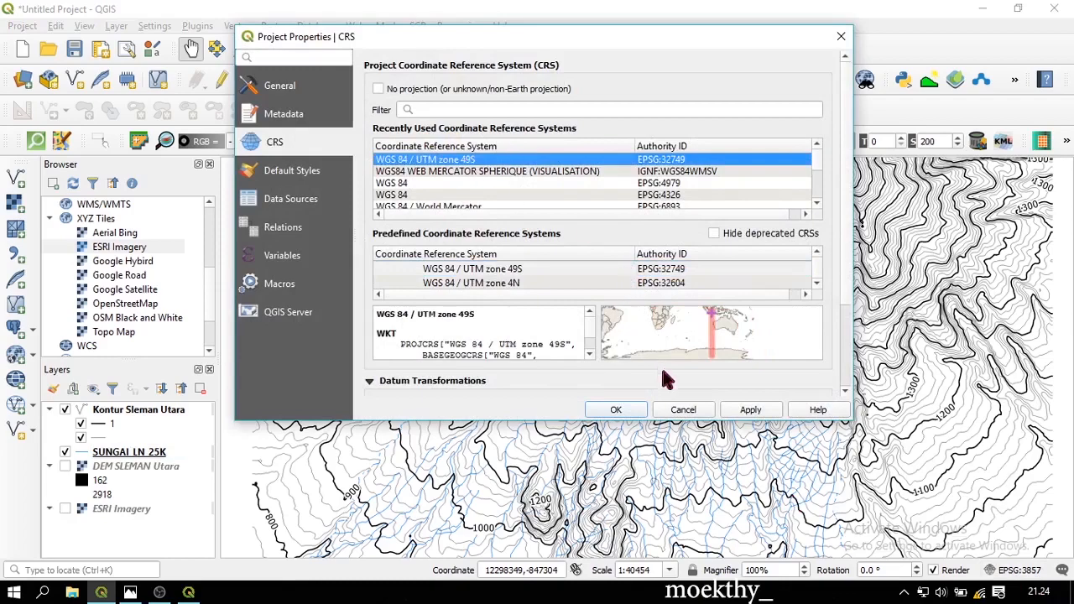
{"action": "left_click", "coordinate": [750, 409]}
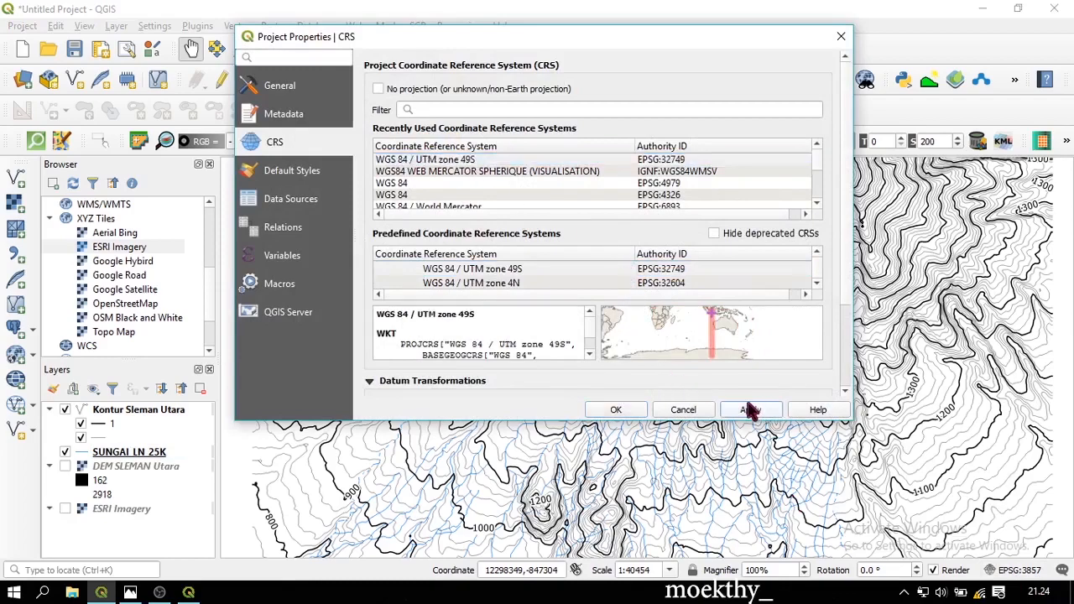
{"action": "left_click", "coordinate": [615, 410]}
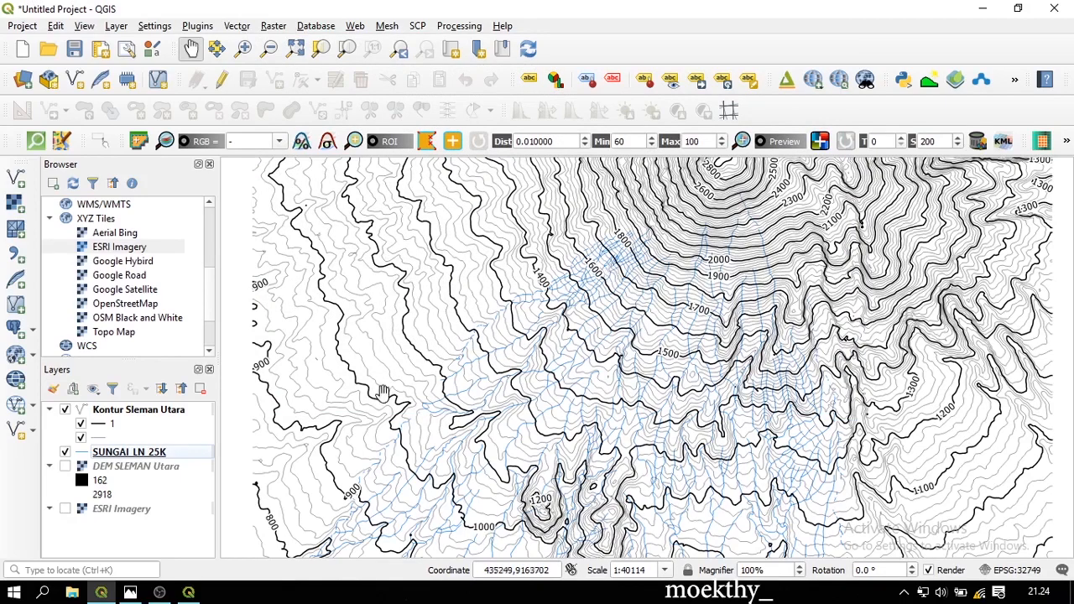
Bring the Layout Sleman Utara window forward and delete the old Map 1 item and its grid
{"action": "left_click", "coordinate": [187, 592]}
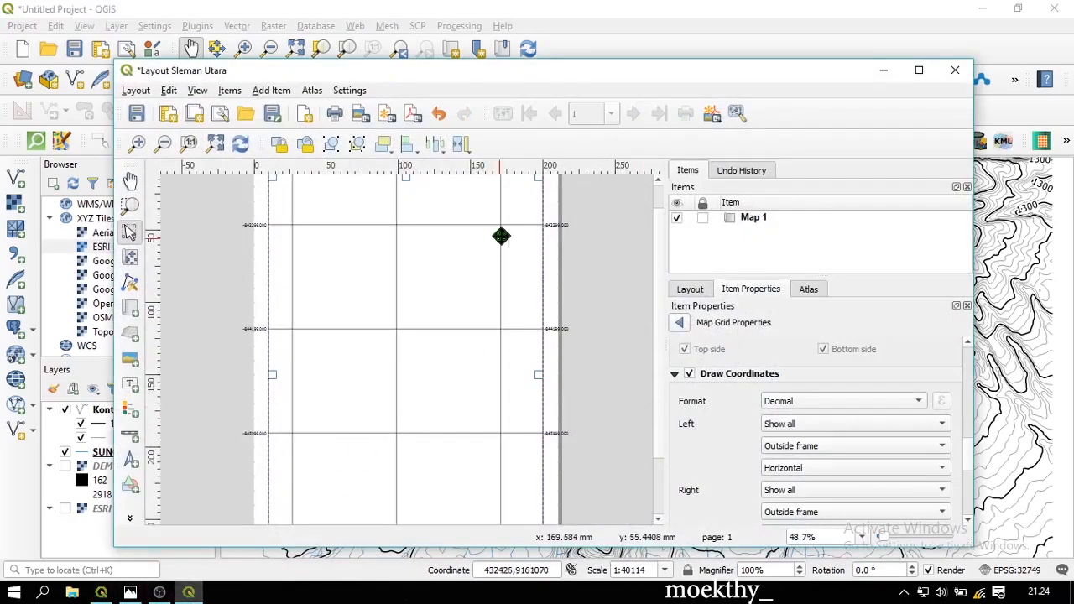
{"action": "left_click", "coordinate": [647, 364]}
{"action": "scroll", "coordinate": [473, 314], "scroll_direction": "down", "scroll_amount": 1}
{"action": "scroll", "coordinate": [380, 325], "scroll_direction": "up", "scroll_amount": 1}
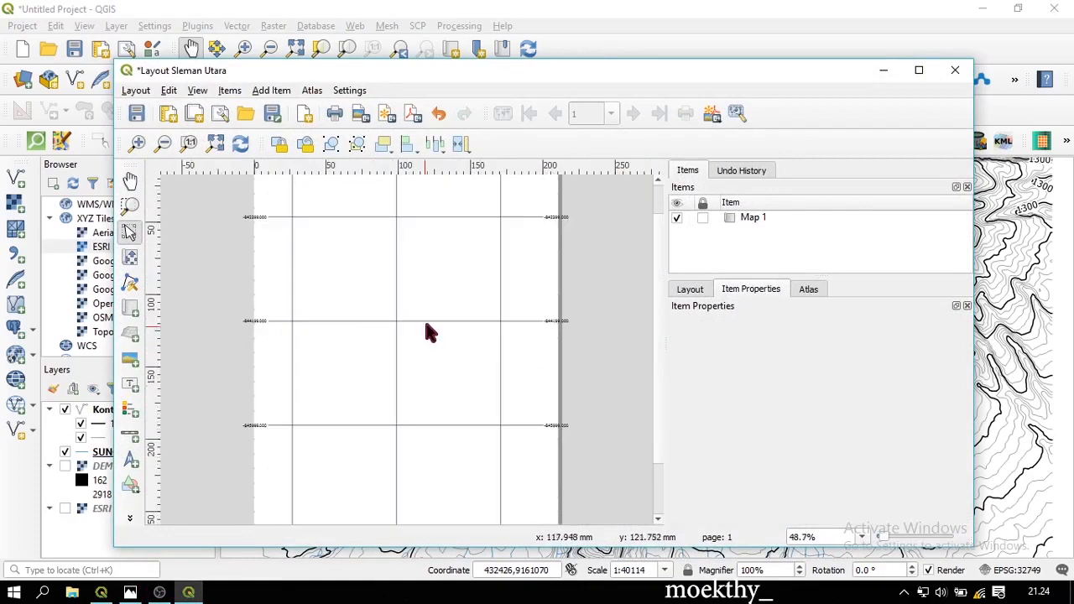
{"action": "left_click", "coordinate": [425, 314]}
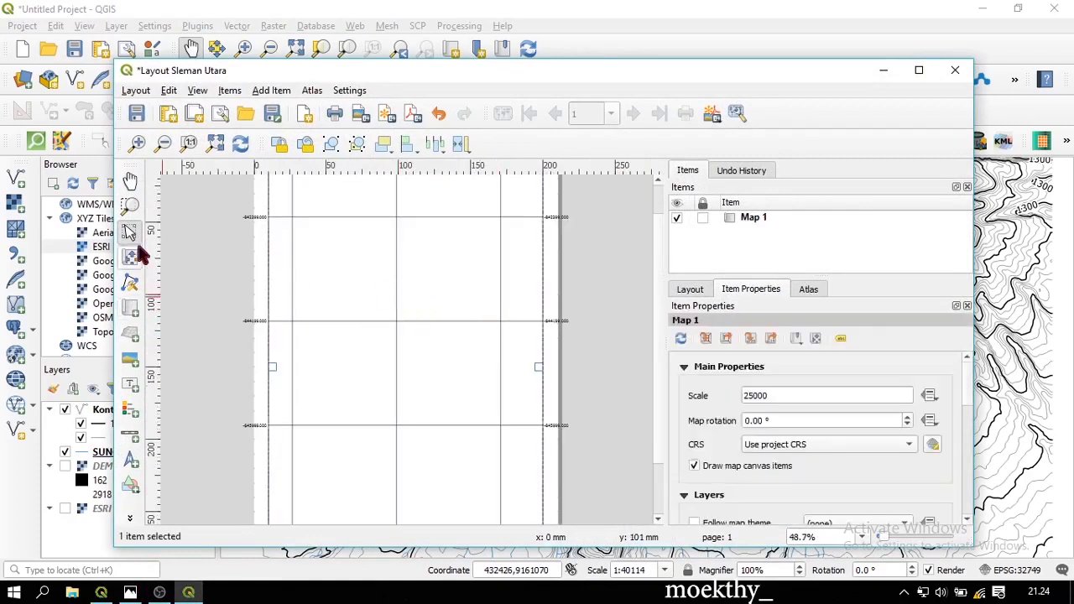
{"action": "scroll", "coordinate": [715, 407], "scroll_direction": "down", "scroll_amount": 2}
{"action": "scroll", "coordinate": [715, 407], "scroll_direction": "up", "scroll_amount": 1}
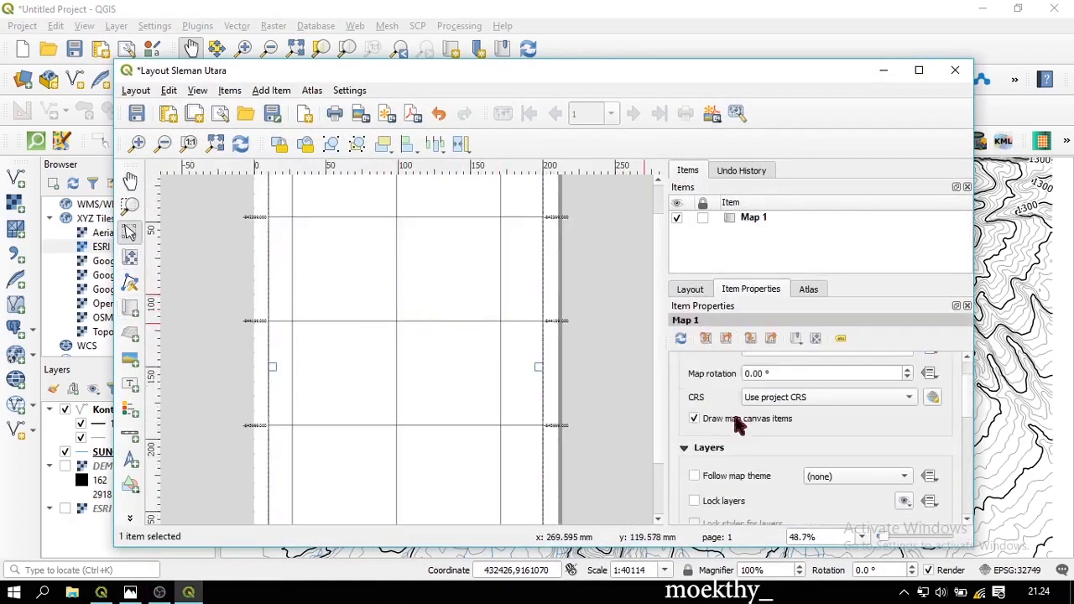
{"action": "left_click", "coordinate": [770, 220]}
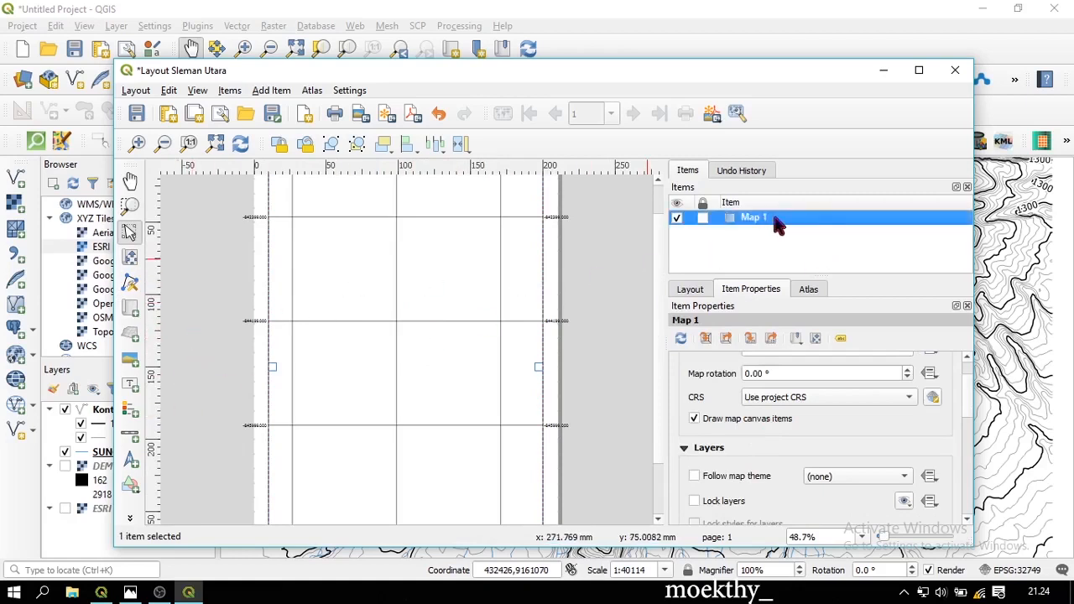
{"action": "right_click", "coordinate": [773, 217]}
{"action": "left_click", "coordinate": [794, 230]}
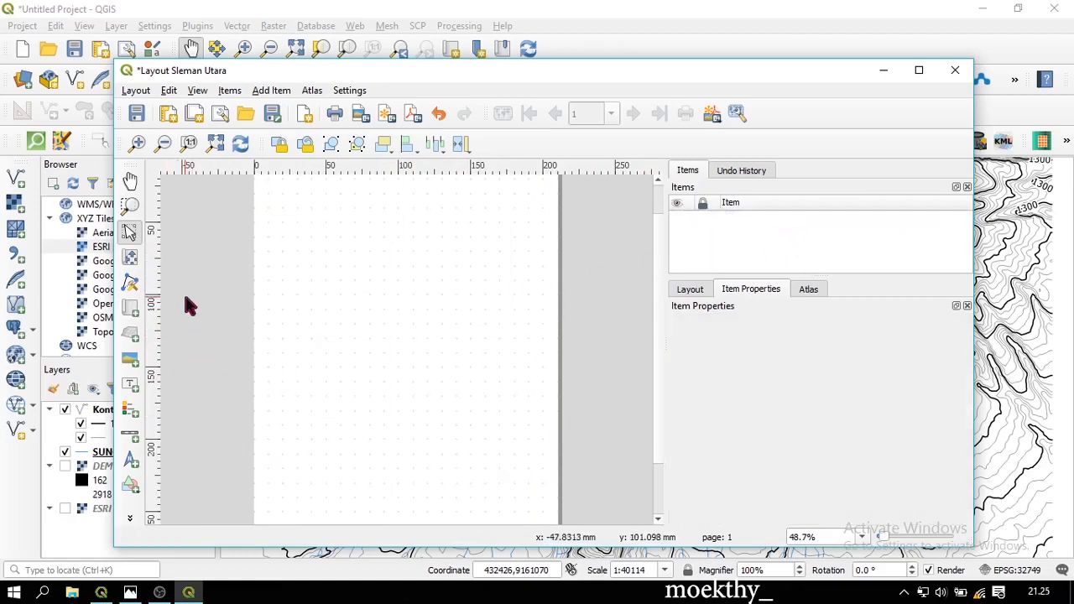
Draw a new Map 1 frame over most of the page, showing contours and rivers at scale 60553
{"action": "left_click", "coordinate": [130, 308]}
{"action": "scroll", "coordinate": [224, 256], "scroll_direction": "down", "scroll_amount": 1}
{"action": "scroll", "coordinate": [330, 234], "scroll_direction": "up", "scroll_amount": 1}
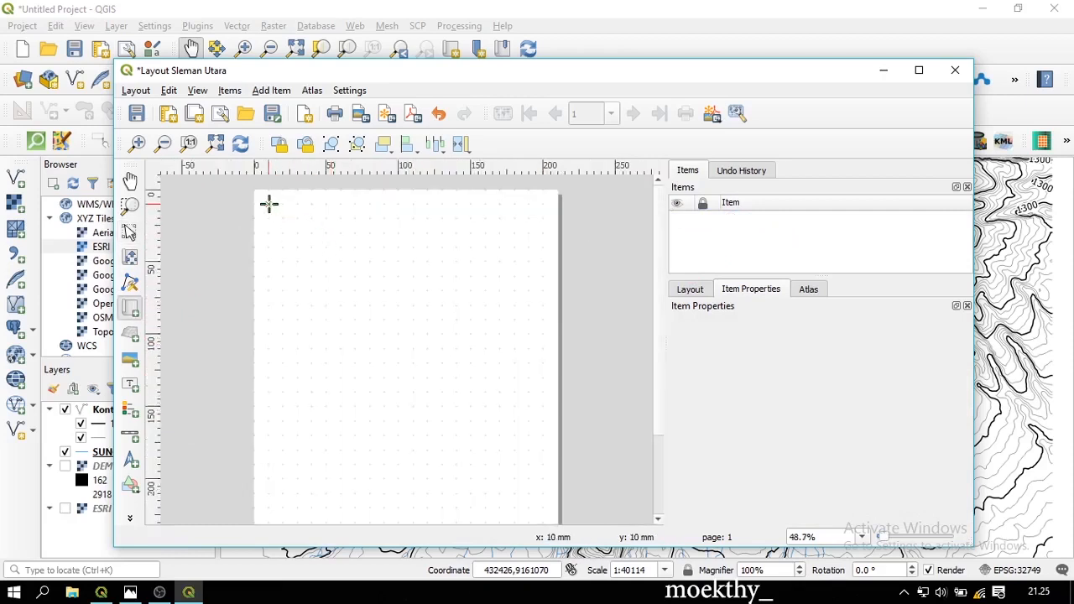
{"action": "left_click_drag", "start_coordinate": [260, 198], "coordinate": [536, 521]}
{"action": "mouse_move", "coordinate": [472, 452]}
{"action": "left_mouse_down"}
{"action": "mouse_move", "coordinate": [487, 454]}
{"action": "mouse_move", "coordinate": [479, 450]}
{"action": "left_mouse_up"}
{"action": "left_click_drag", "start_coordinate": [340, 251], "coordinate": [343, 249]}
{"action": "left_click_drag", "start_coordinate": [410, 245], "coordinate": [411, 253]}
{"action": "left_click_drag", "start_coordinate": [412, 446], "coordinate": [414, 448]}
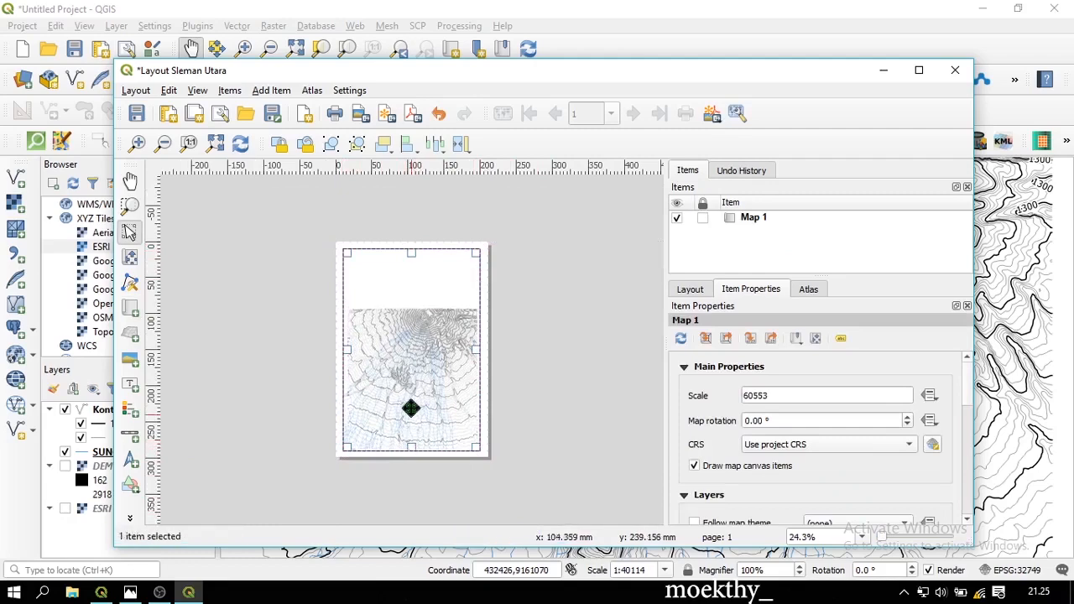
{"action": "scroll", "coordinate": [370, 356], "scroll_direction": "up", "scroll_amount": 1}
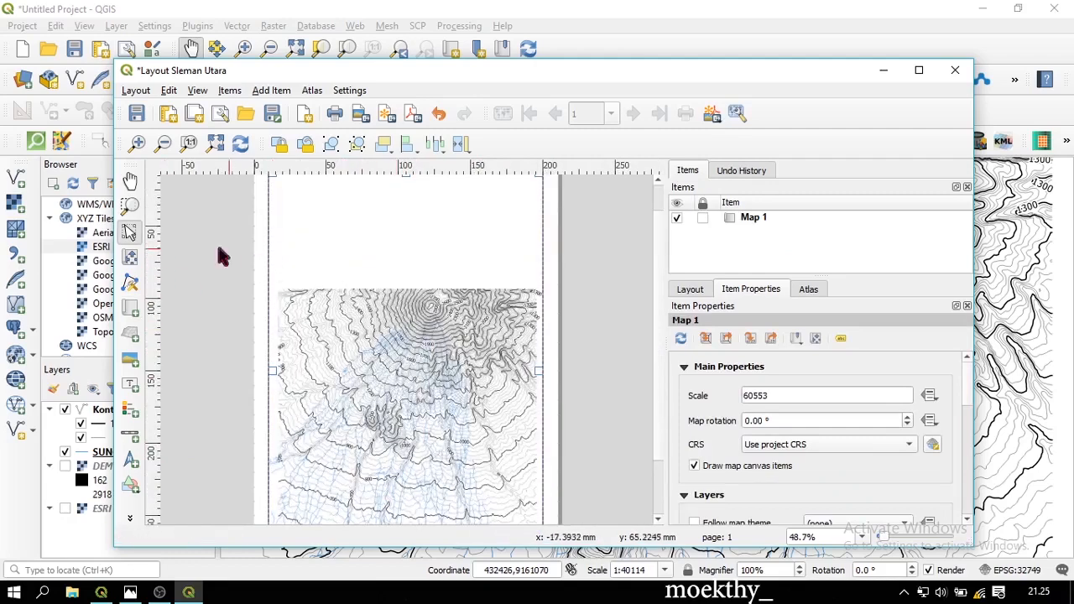
Pan the contours upward in the map frame and set the map scale to 25000
{"action": "left_click", "coordinate": [130, 258]}
{"action": "left_click_drag", "start_coordinate": [376, 384], "coordinate": [378, 307]}
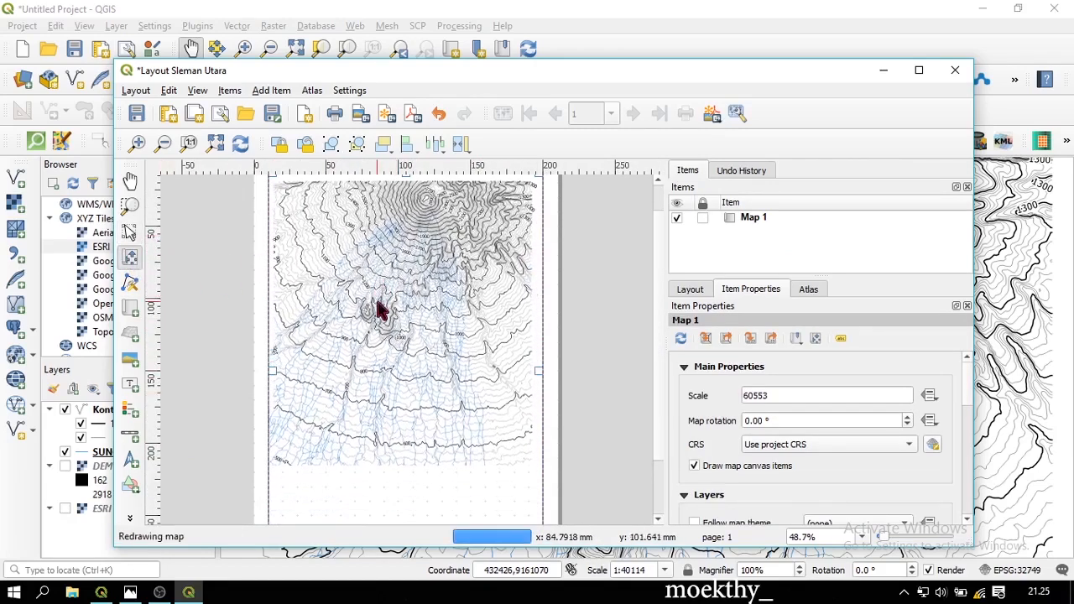
{"action": "scroll", "coordinate": [390, 285], "scroll_direction": "up", "scroll_amount": 1}
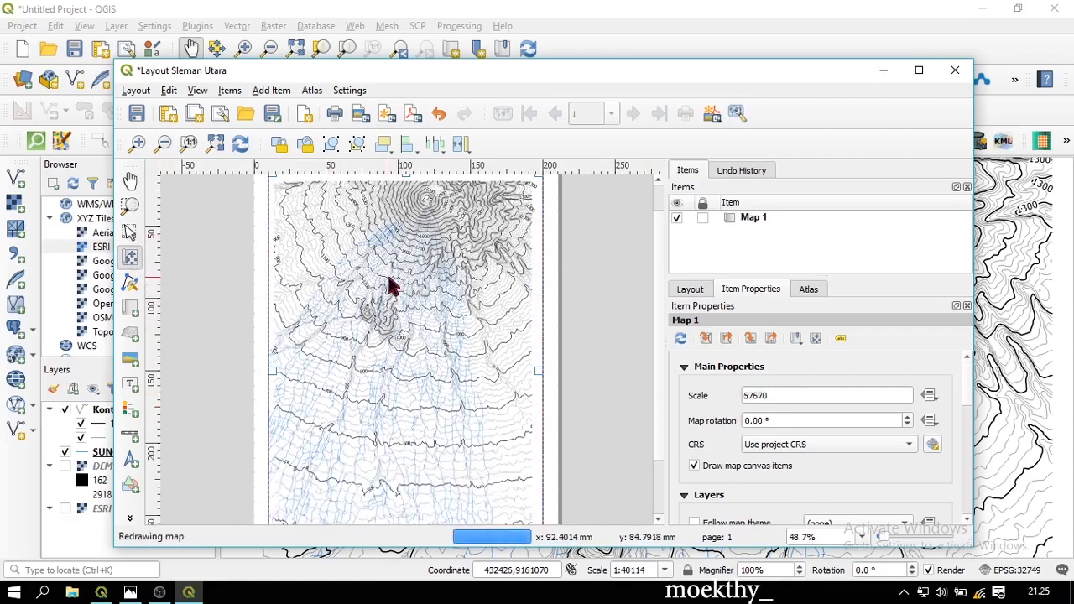
{"action": "double_click", "coordinate": [755, 396]}
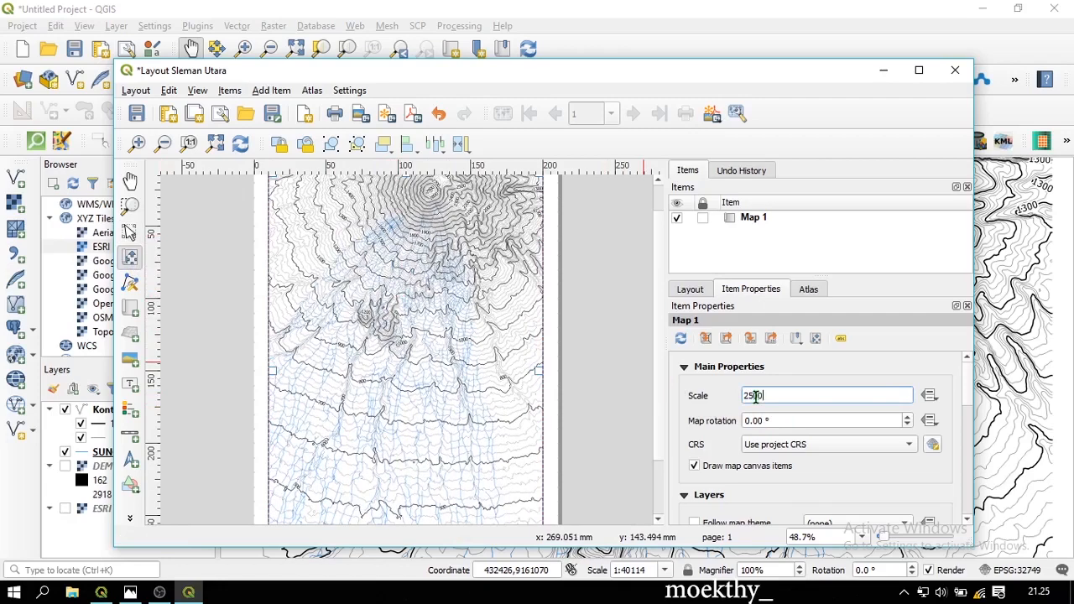
{"action": "type", "text": "25000"}
{"action": "key", "text": "Return"}
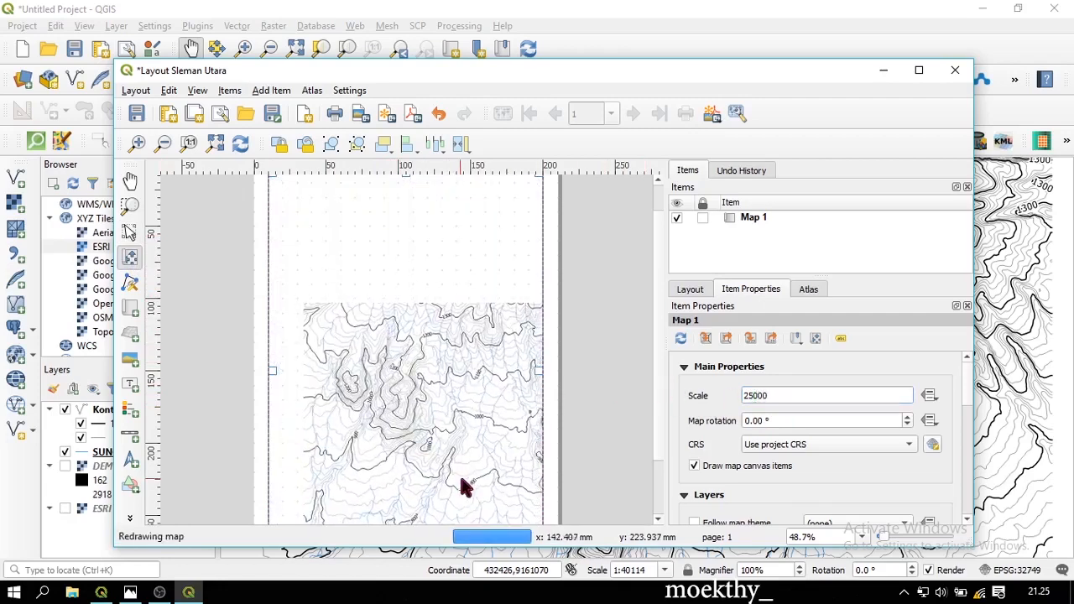
Reposition the map content so the contour summit sits near the top of the frame
{"action": "left_click_drag", "start_coordinate": [496, 330], "coordinate": [441, 397]}
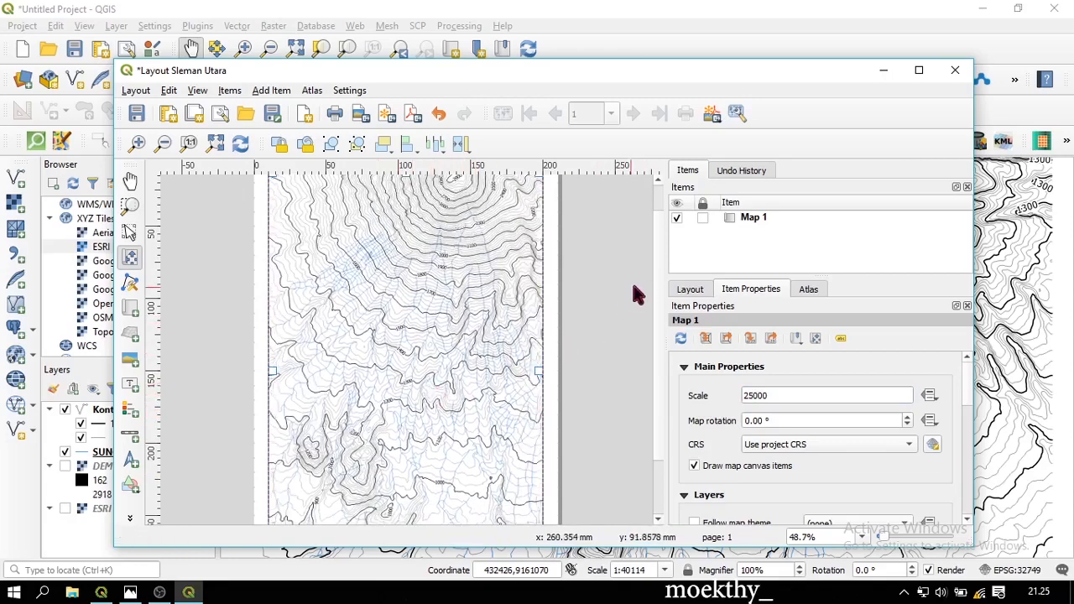
{"action": "scroll", "coordinate": [612, 286], "scroll_direction": "up", "scroll_amount": 1}
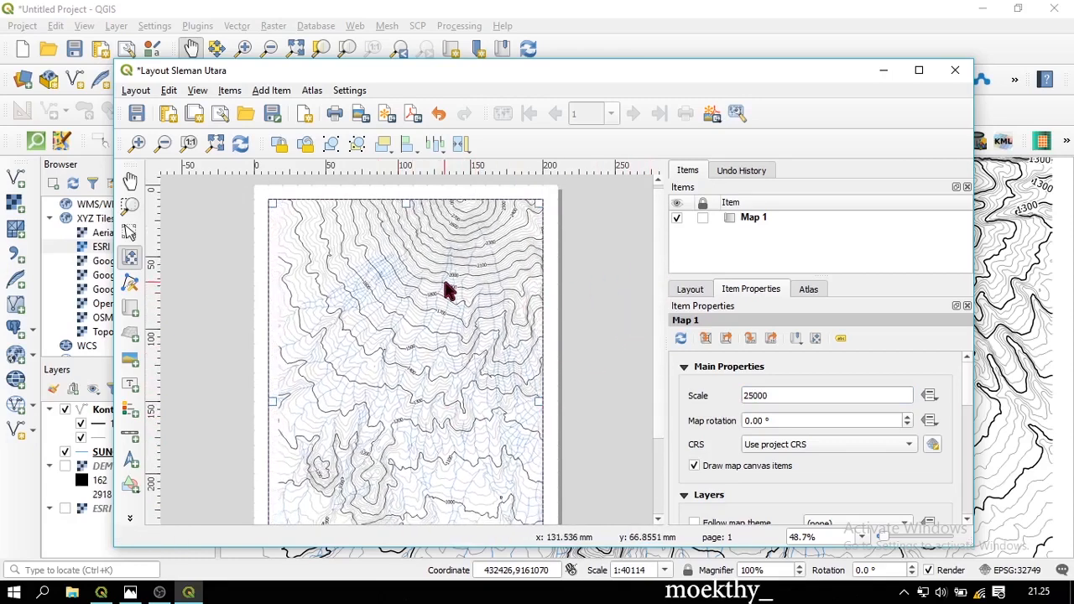
{"action": "left_click_drag", "start_coordinate": [449, 290], "coordinate": [439, 301]}
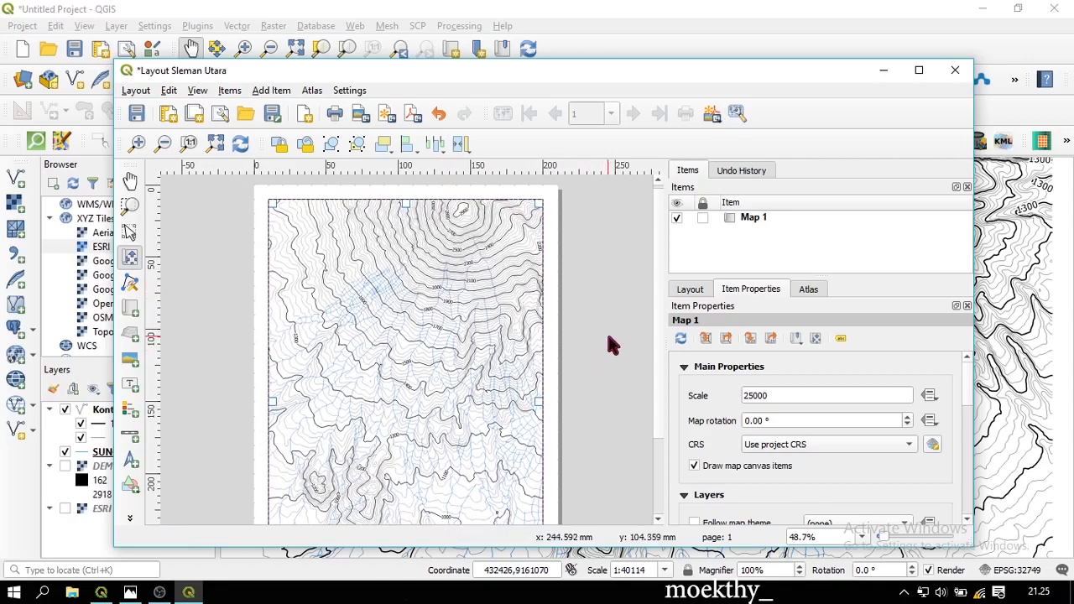
Add Grid 1 to the map and set its interval to Fit Segment Width
{"action": "scroll", "coordinate": [718, 400], "scroll_direction": "down", "scroll_amount": 2}
{"action": "scroll", "coordinate": [738, 428], "scroll_direction": "down", "scroll_amount": 5}
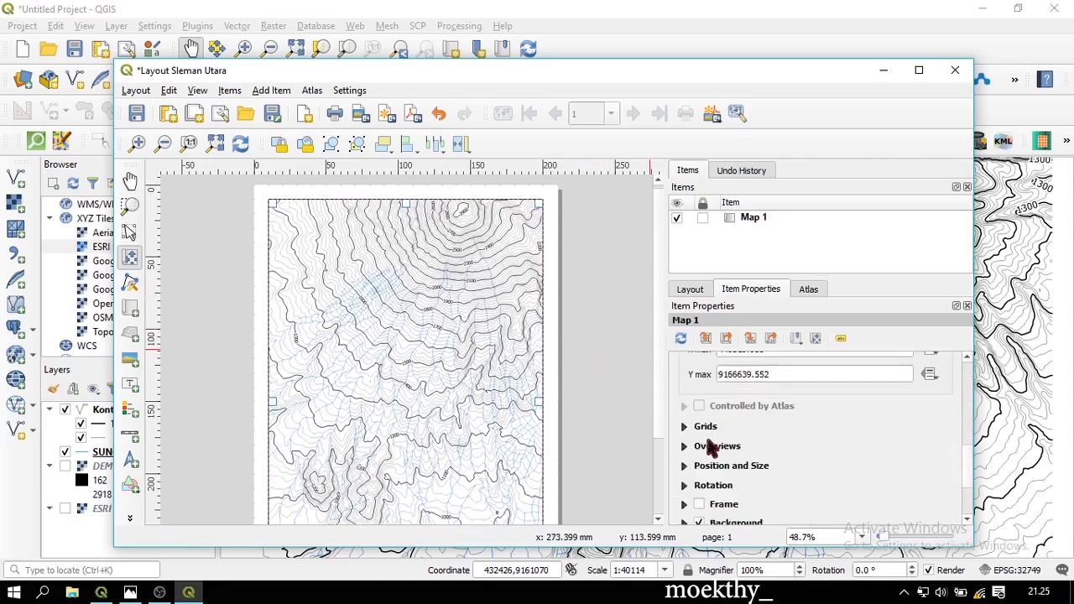
{"action": "left_click", "coordinate": [684, 426]}
{"action": "left_click", "coordinate": [717, 406]}
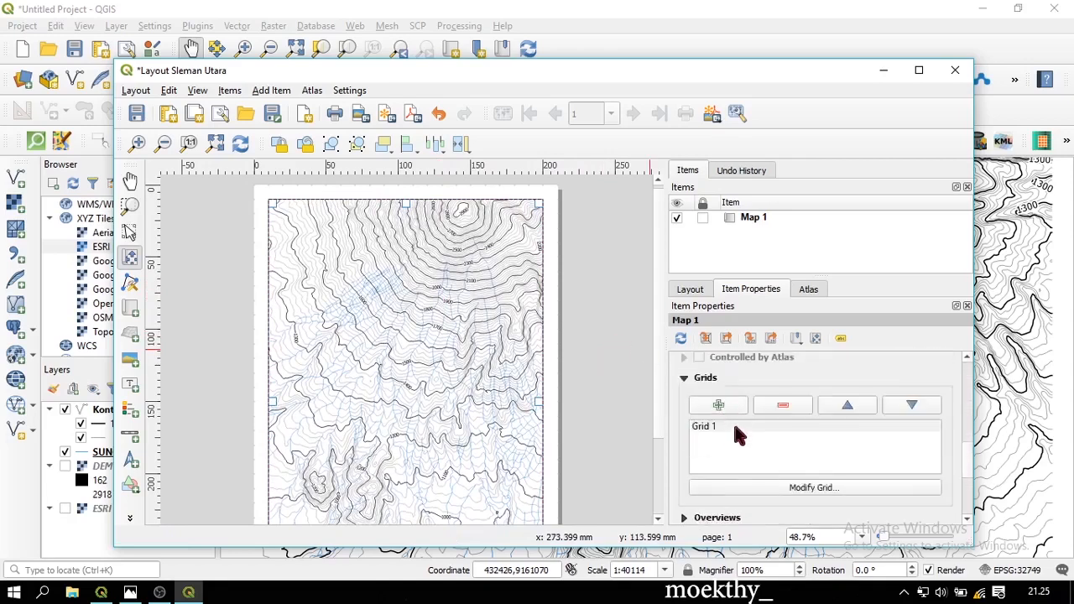
{"action": "left_click", "coordinate": [786, 487]}
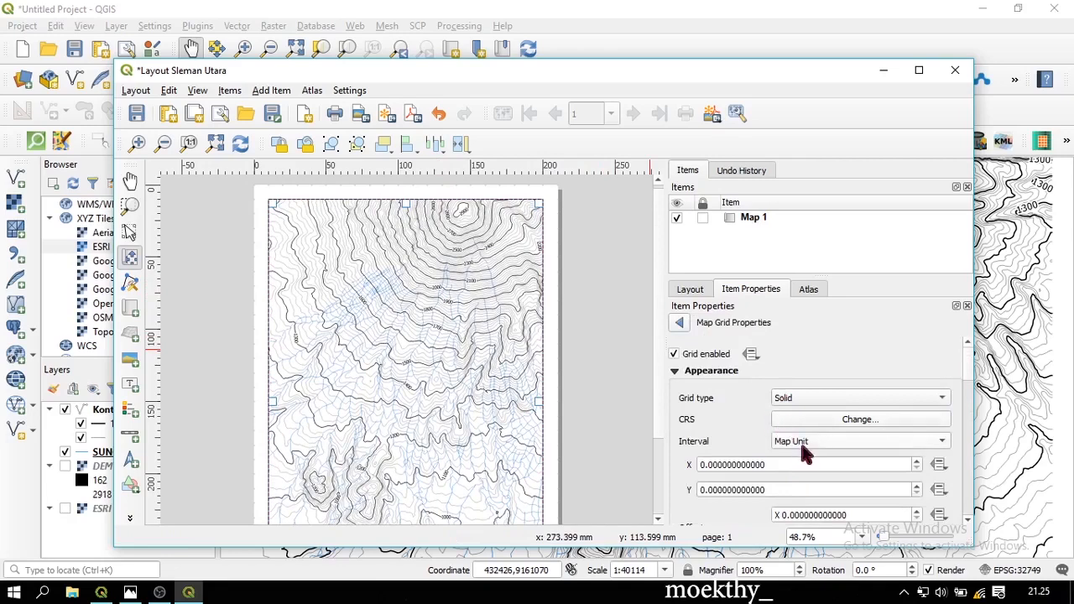
{"action": "left_click", "coordinate": [800, 441]}
{"action": "left_click", "coordinate": [813, 458]}
Set the grid X and Y offsets to 1 and the spacing range to 30–80 mm
{"action": "scroll", "coordinate": [755, 440], "scroll_direction": "down", "scroll_amount": 3}
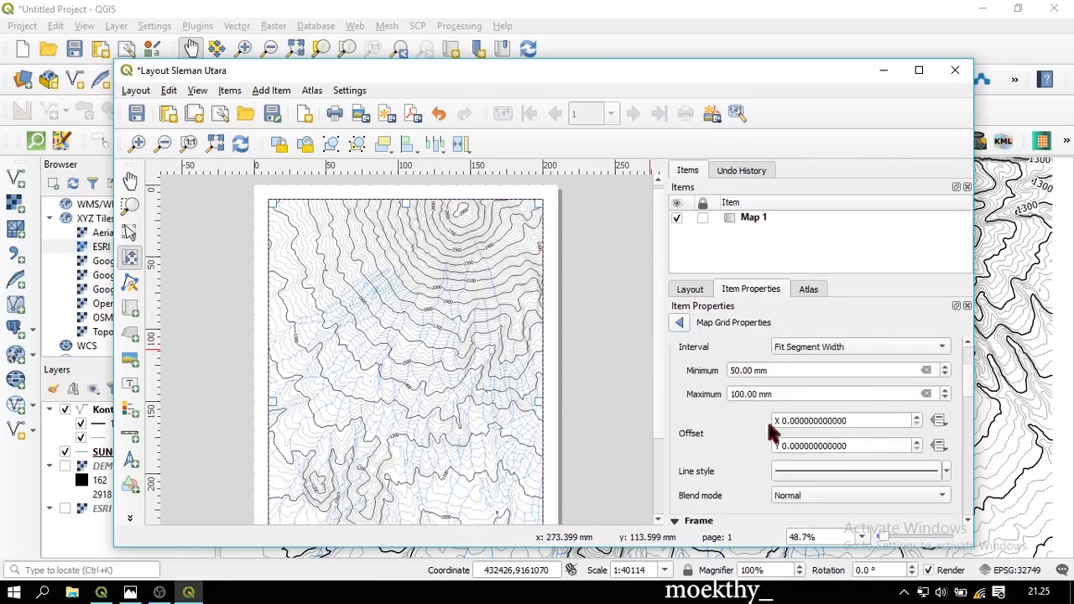
{"action": "left_click", "coordinate": [917, 417]}
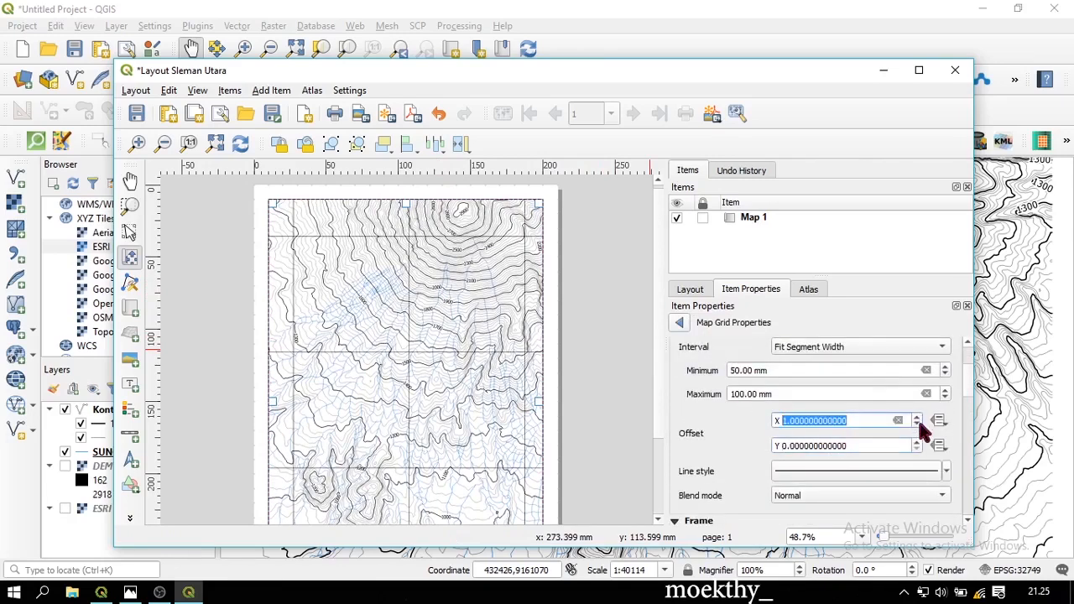
{"action": "left_click", "coordinate": [736, 414]}
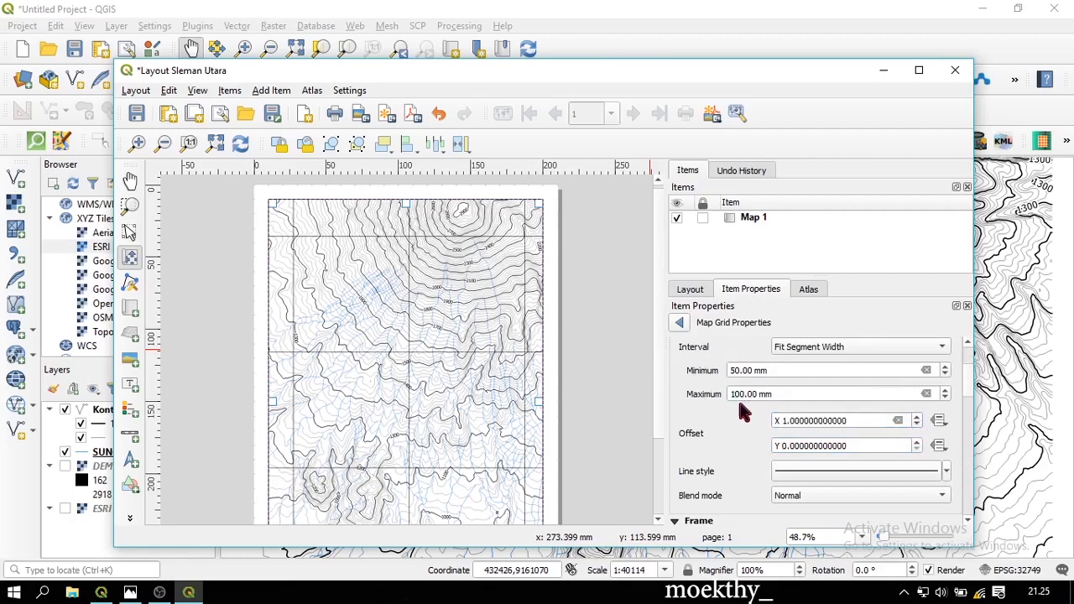
{"action": "scroll", "coordinate": [804, 449], "scroll_direction": "up", "scroll_amount": 1}
{"action": "left_click", "coordinate": [744, 394]}
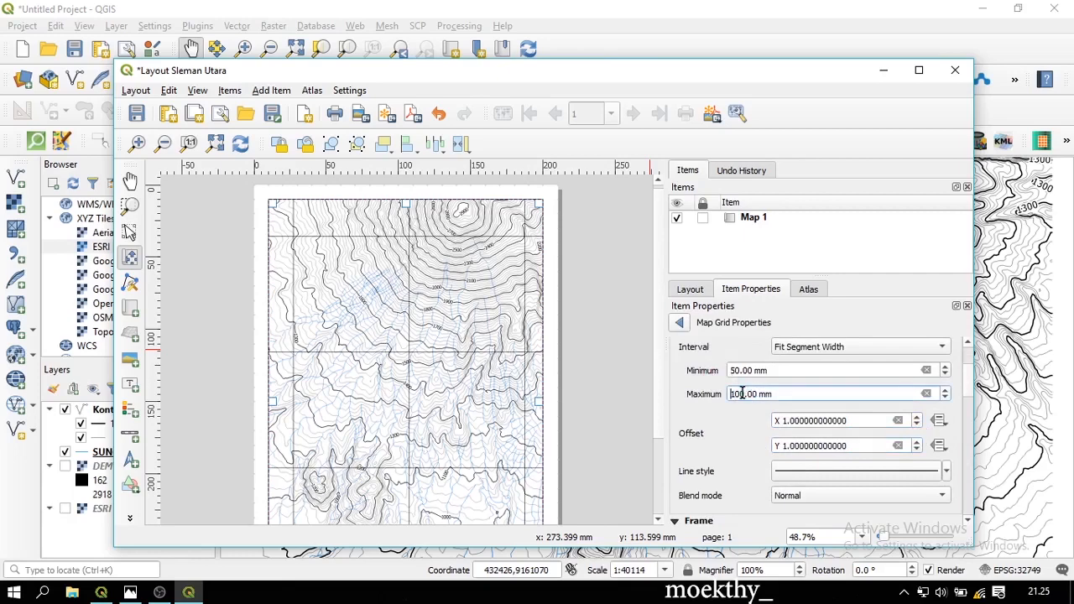
{"action": "double_click", "coordinate": [744, 394]}
{"action": "type", "text": "70"}
{"action": "key", "text": "Return"}
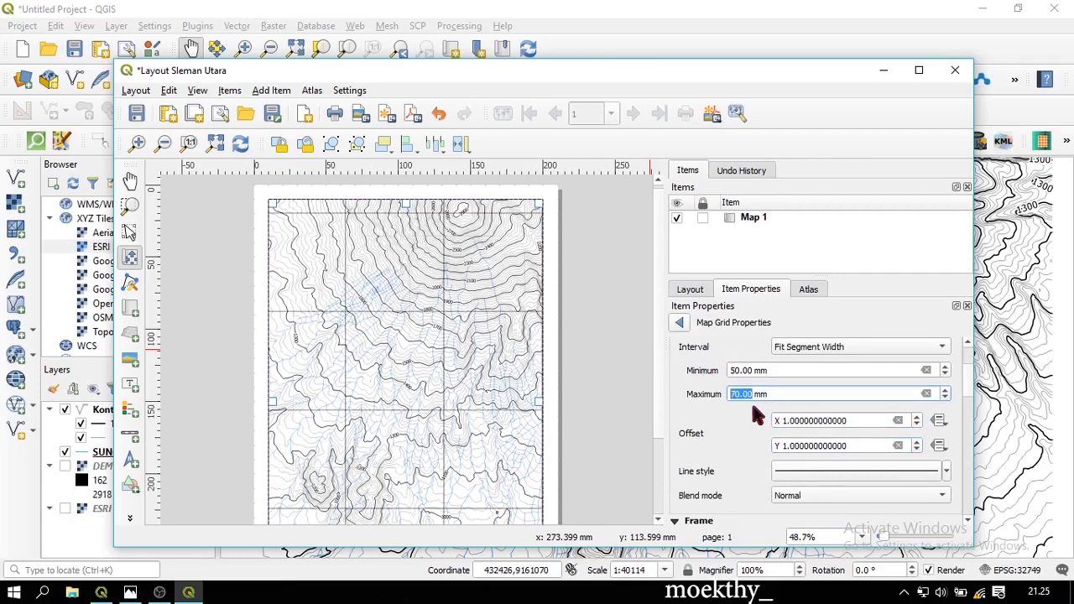
{"action": "left_click", "coordinate": [735, 373]}
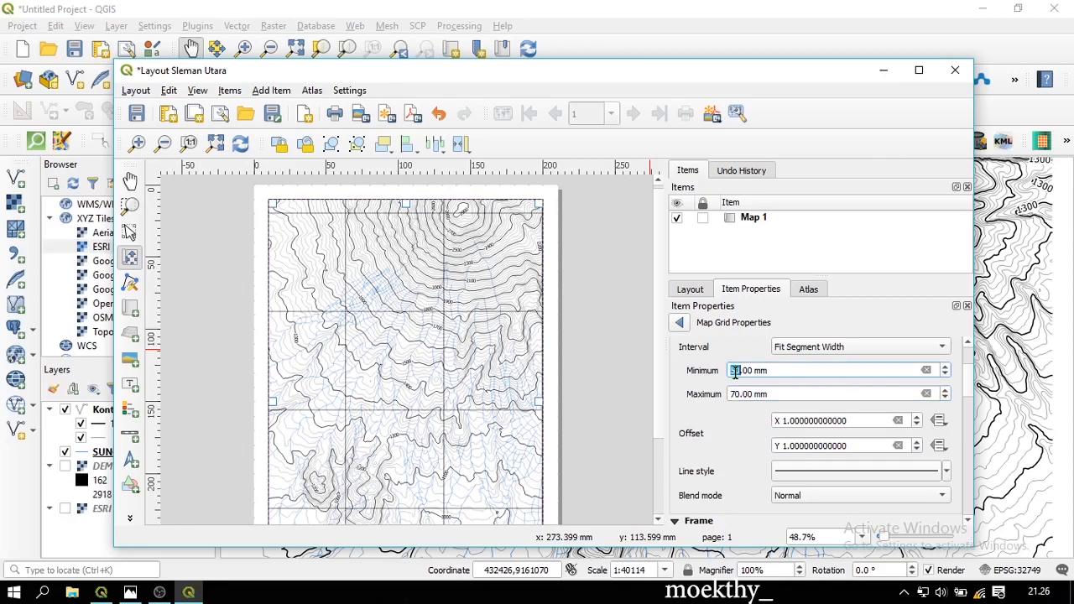
{"action": "type", "text": "2"}
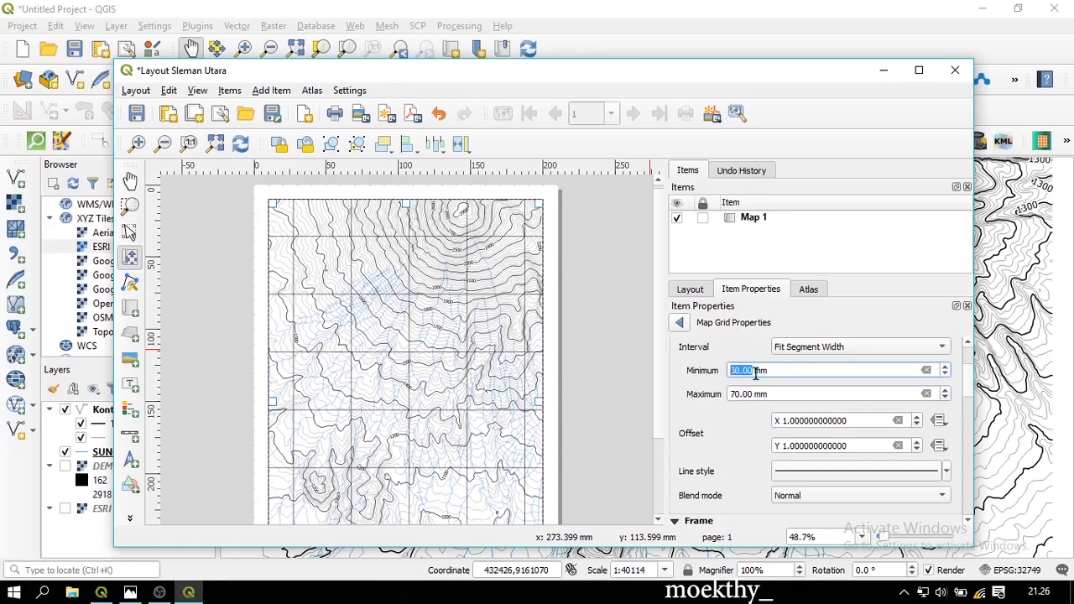
{"action": "left_click", "coordinate": [732, 396]}
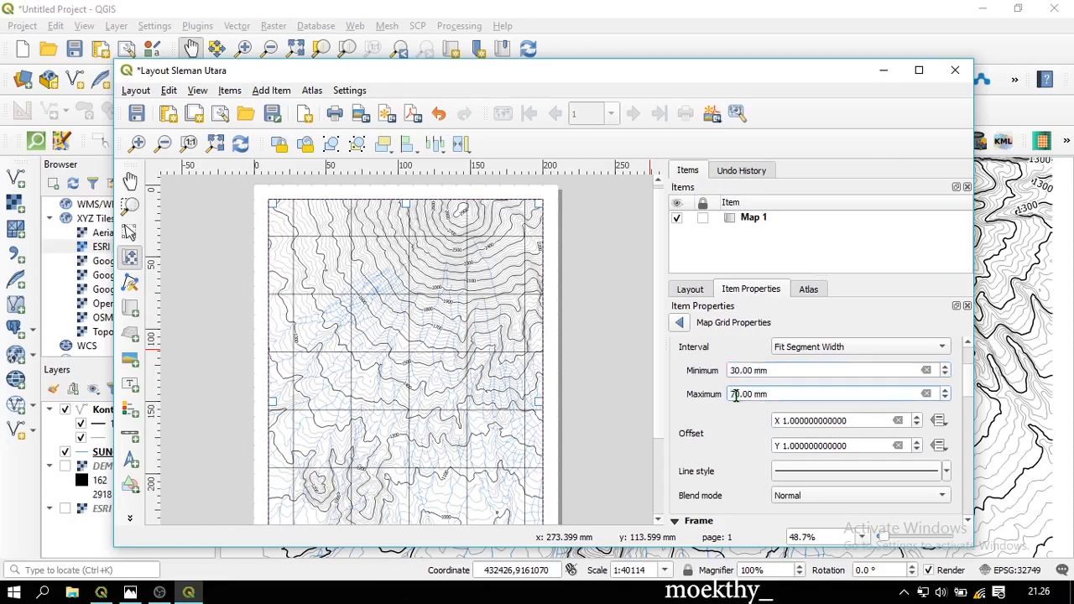
{"action": "scroll", "coordinate": [741, 397], "scroll_direction": "up", "scroll_amount": 1}
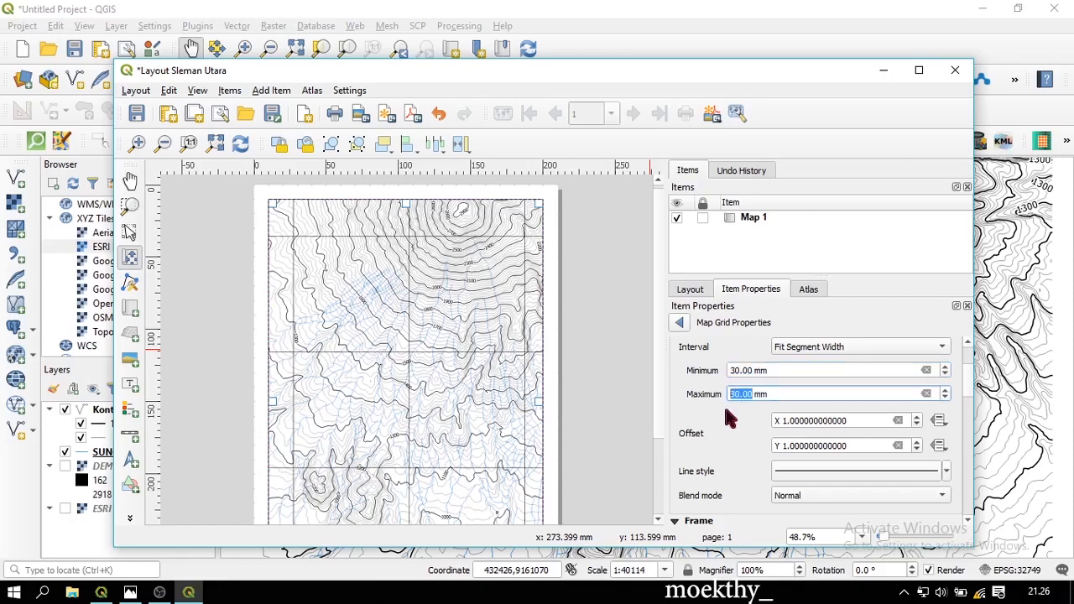
{"action": "scroll", "coordinate": [693, 373], "scroll_direction": "up", "scroll_amount": 1}
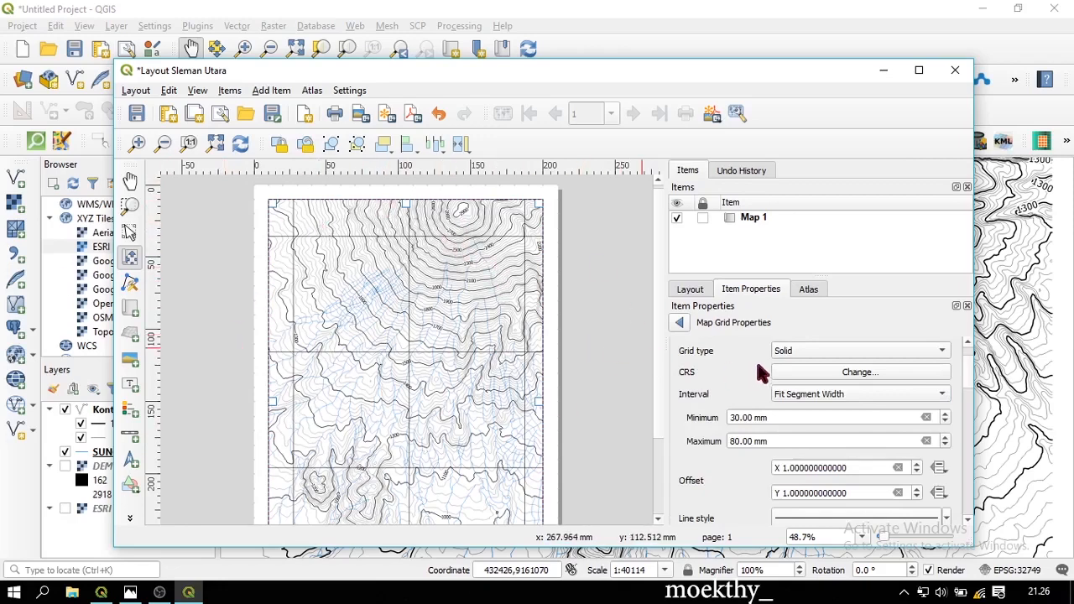
Change the map grid type from solid lines to Cross
{"action": "left_click", "coordinate": [810, 350]}
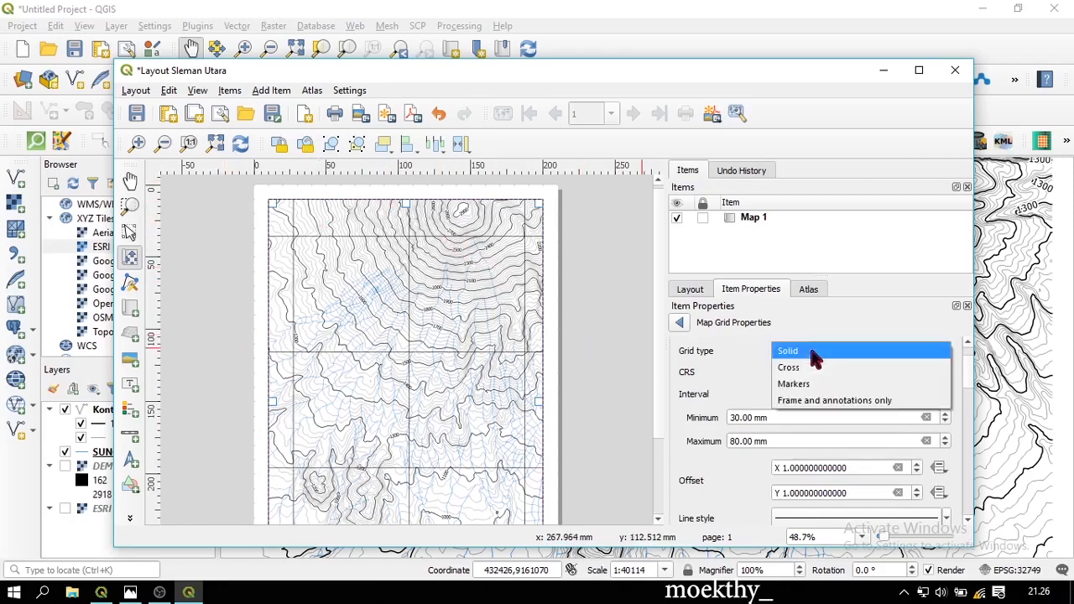
{"action": "left_click", "coordinate": [853, 367]}
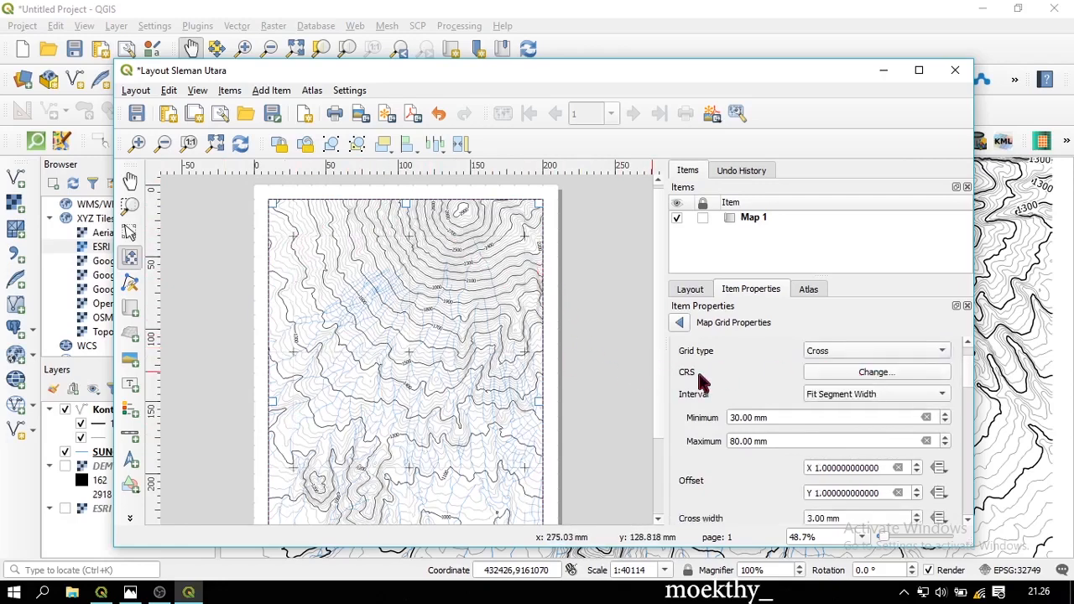
{"action": "scroll", "coordinate": [678, 434], "scroll_direction": "down", "scroll_amount": 2}
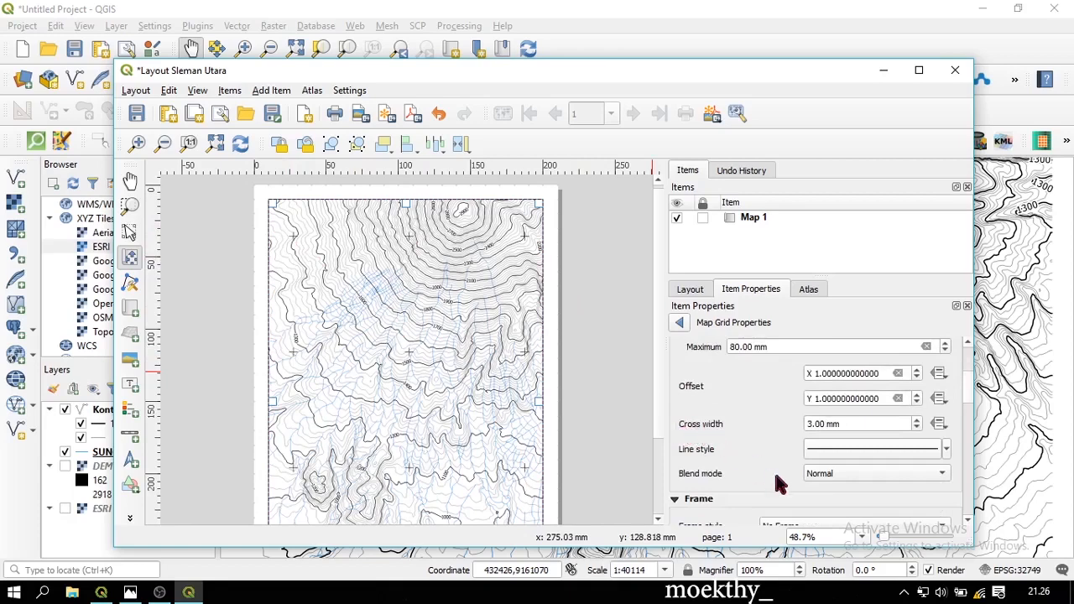
Set the grid's simple line stroke width to 0.5 mm
{"action": "left_click", "coordinate": [830, 448]}
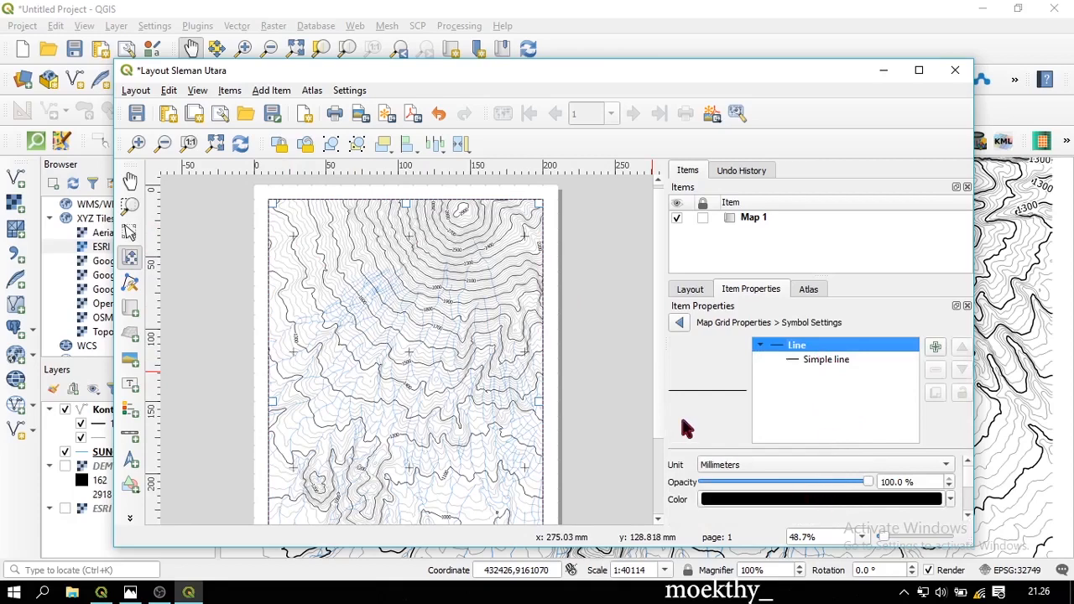
{"action": "left_click", "coordinate": [828, 366]}
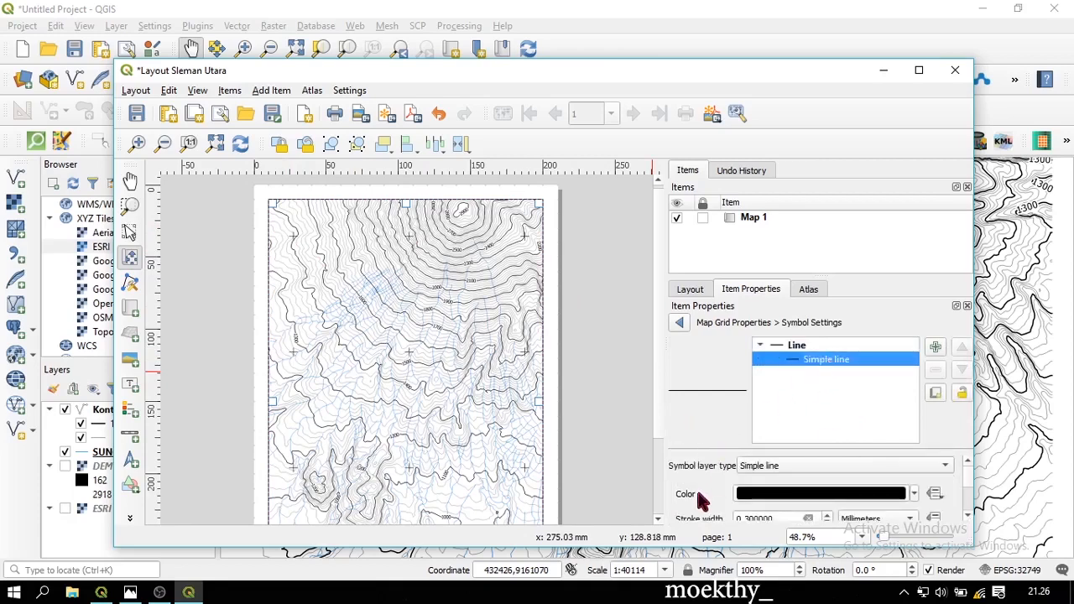
{"action": "left_click", "coordinate": [827, 515]}
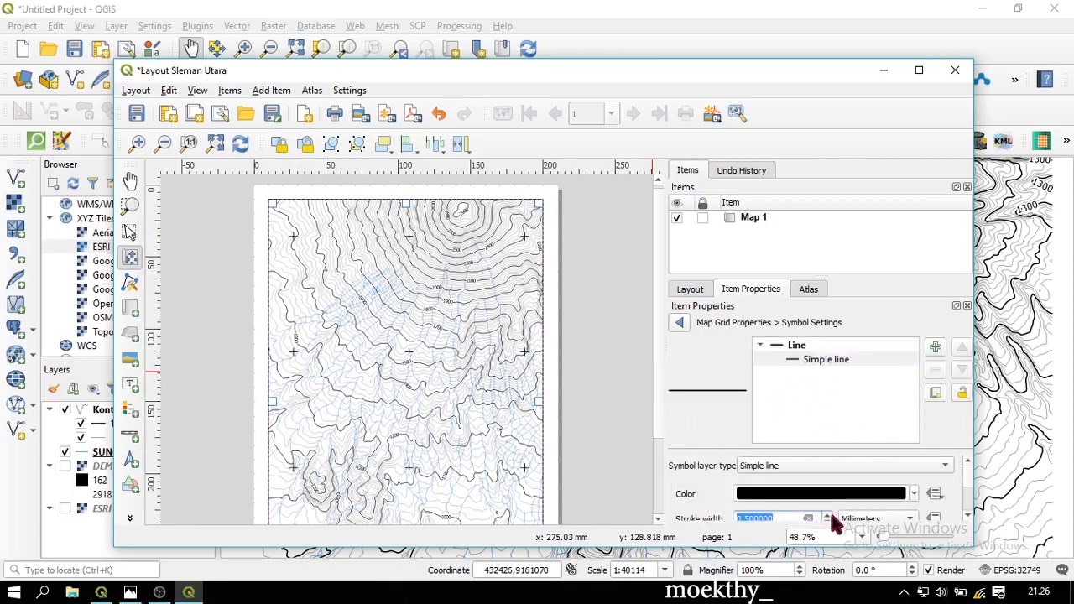
{"action": "left_click", "coordinate": [829, 515]}
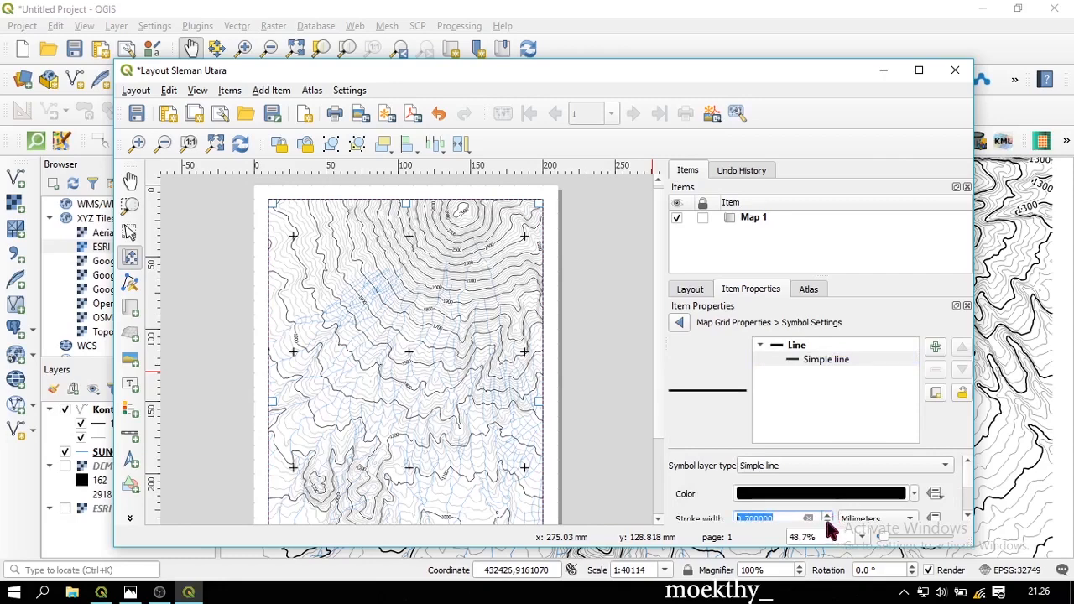
{"action": "left_click", "coordinate": [967, 518]}
{"action": "left_click", "coordinate": [966, 519]}
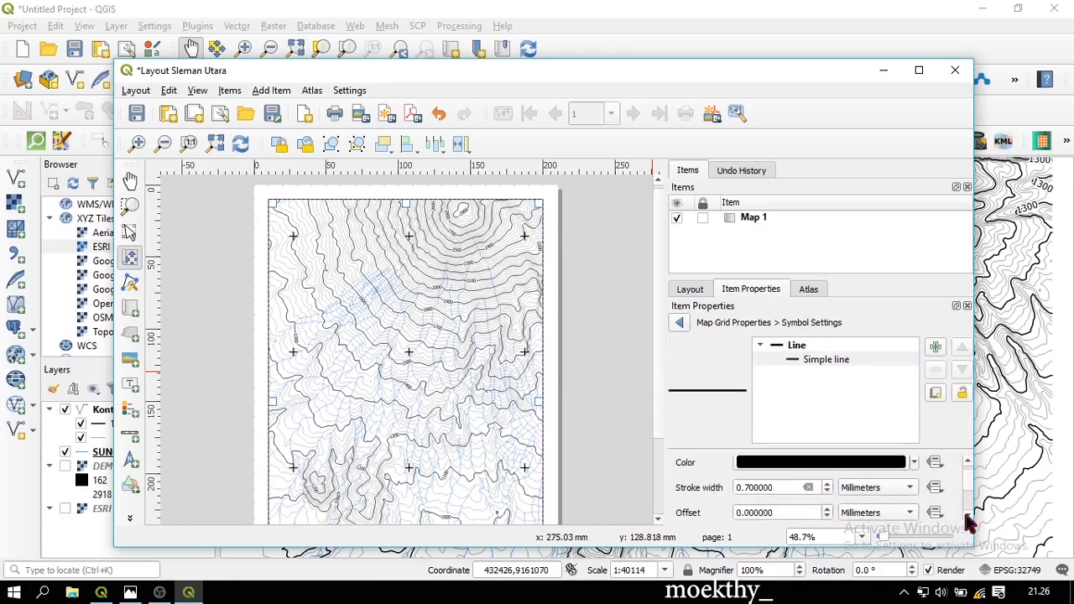
{"action": "left_click", "coordinate": [828, 491]}
{"action": "left_click", "coordinate": [828, 492]}
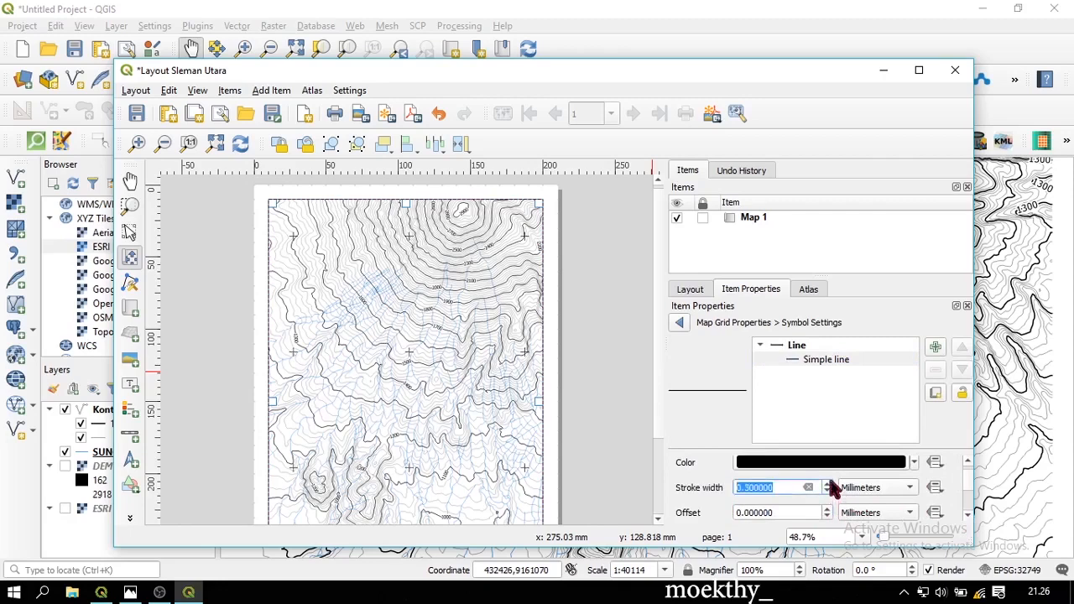
{"action": "left_click", "coordinate": [828, 484]}
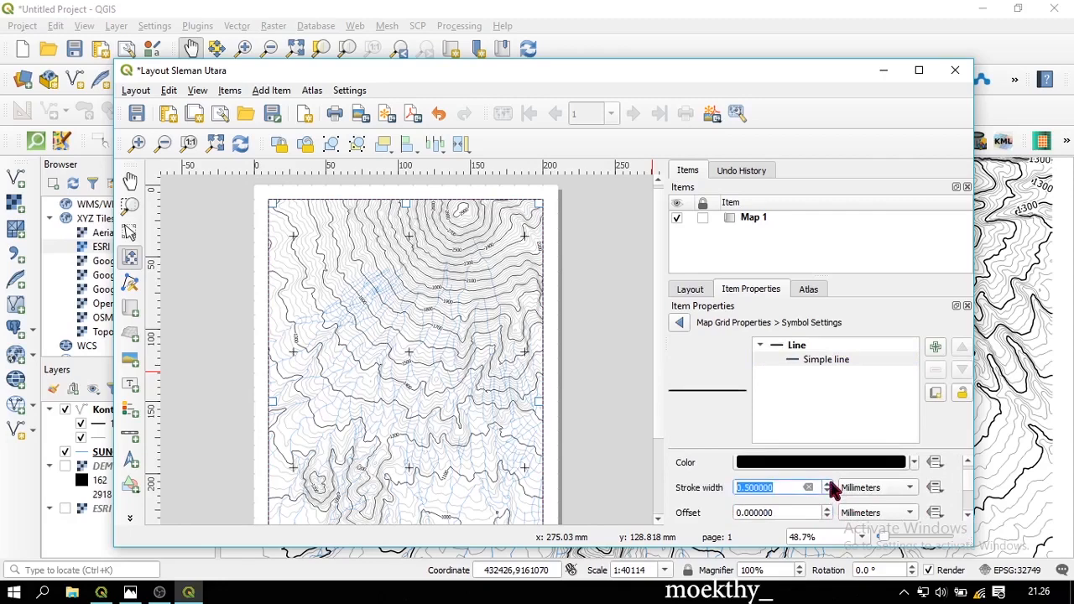
{"action": "left_click", "coordinate": [681, 324]}
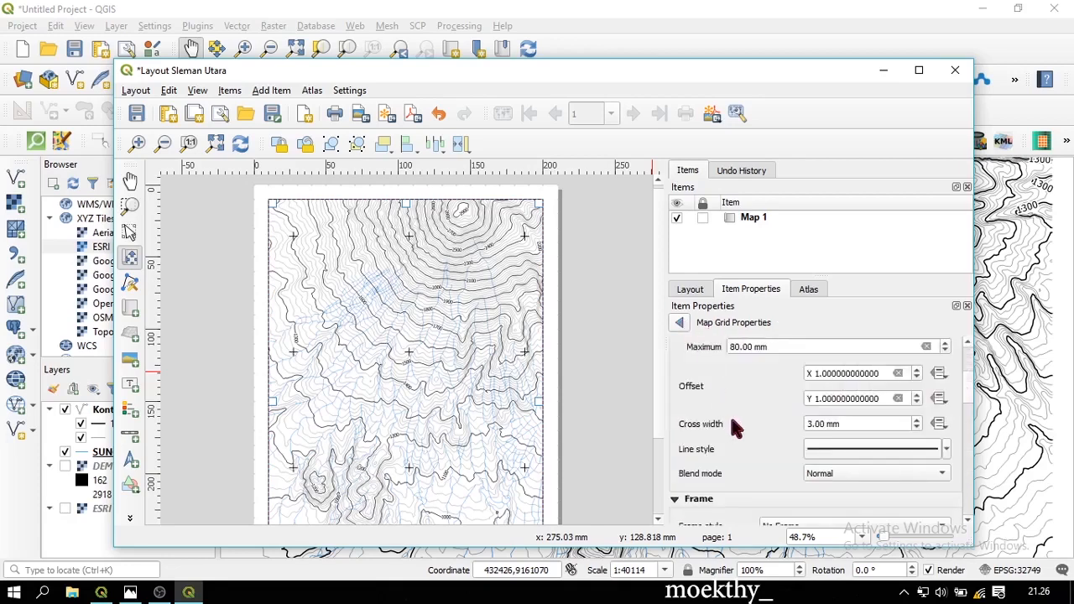
Enable grid coordinate labels, with left labels vertical ascending and right labels vertical descending
{"action": "scroll", "coordinate": [729, 413], "scroll_direction": "down", "scroll_amount": 6}
{"action": "scroll", "coordinate": [724, 395], "scroll_direction": "down", "scroll_amount": 3}
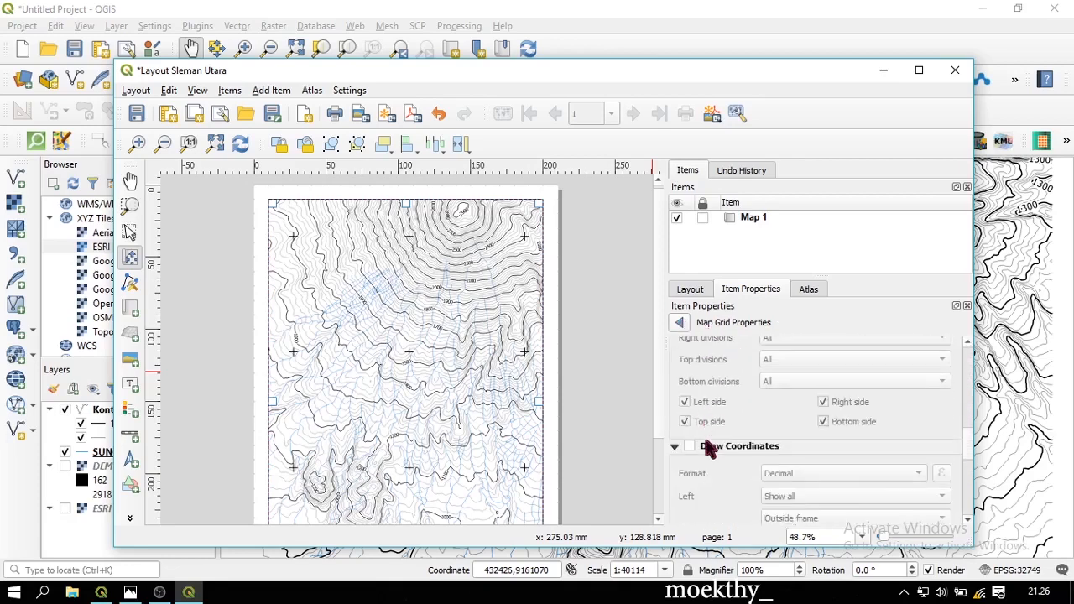
{"action": "left_click", "coordinate": [711, 449]}
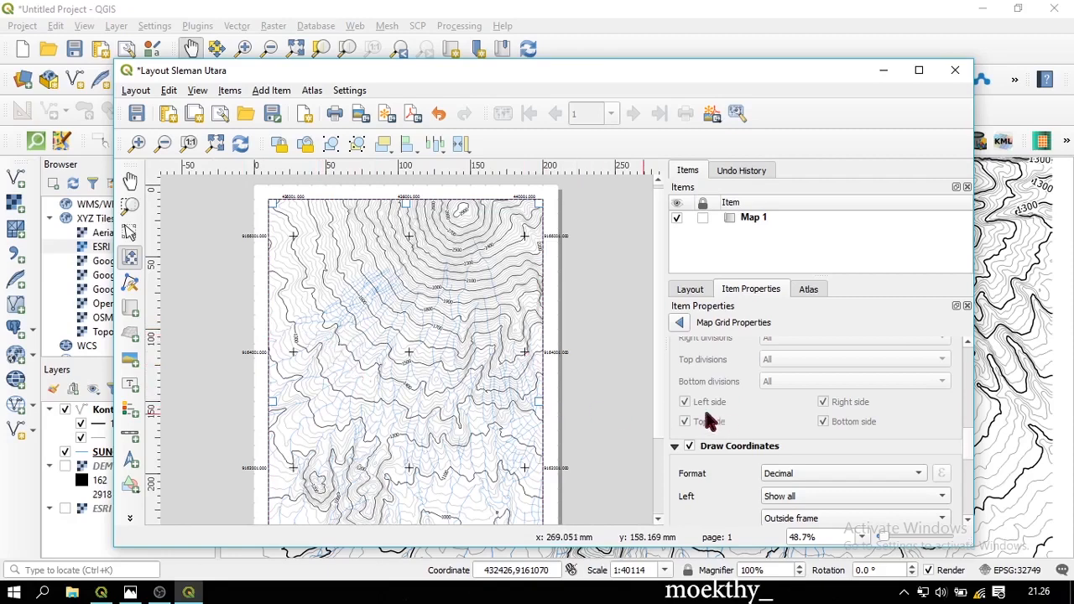
{"action": "scroll", "coordinate": [709, 419], "scroll_direction": "down", "scroll_amount": 1}
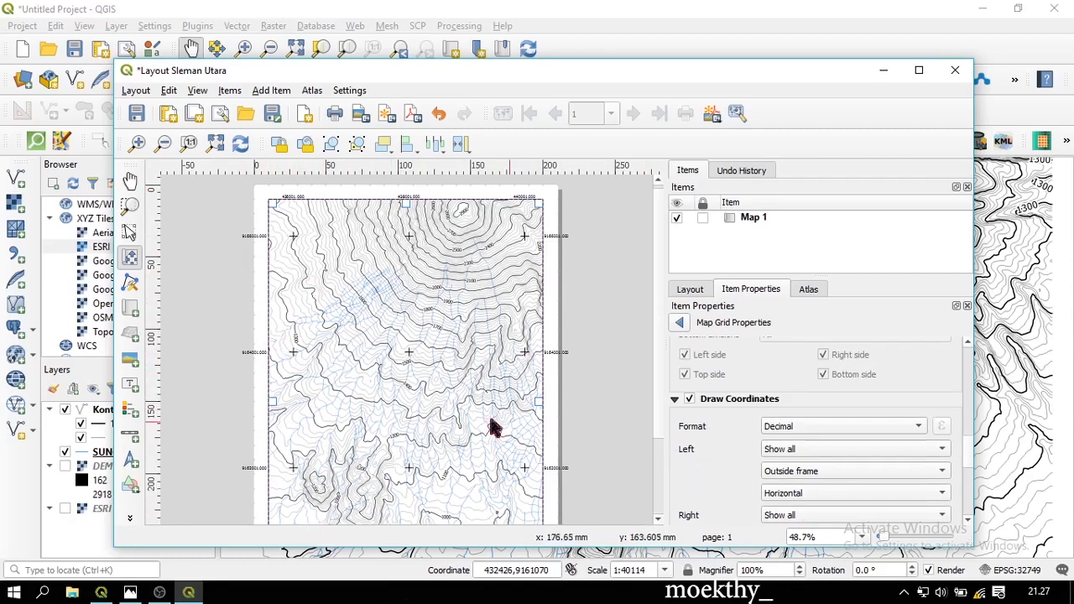
{"action": "left_click", "coordinate": [825, 494]}
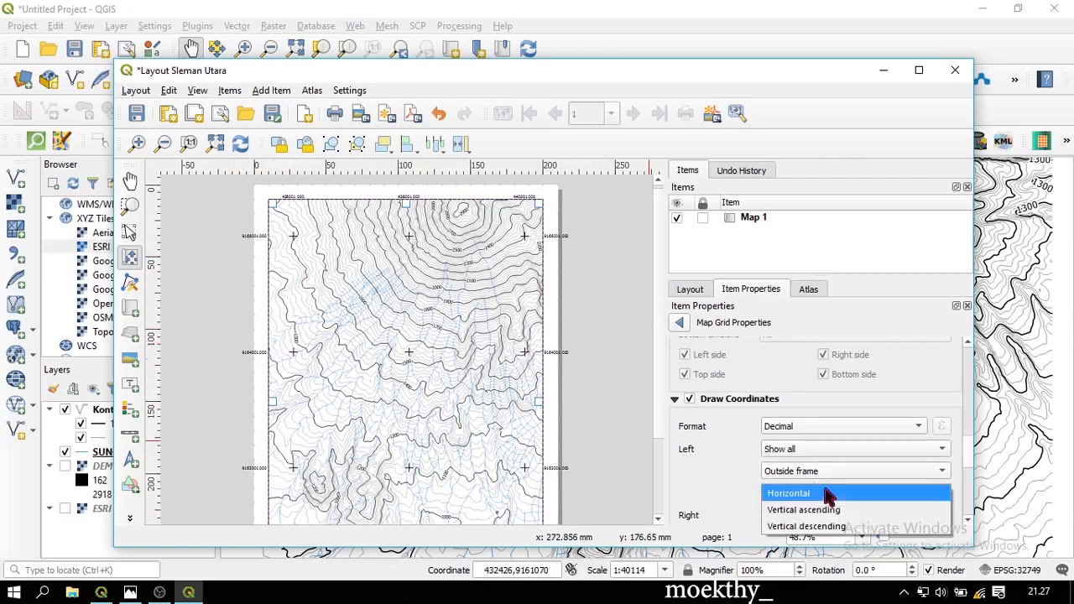
{"action": "left_click", "coordinate": [860, 514]}
{"action": "scroll", "coordinate": [701, 460], "scroll_direction": "down", "scroll_amount": 1}
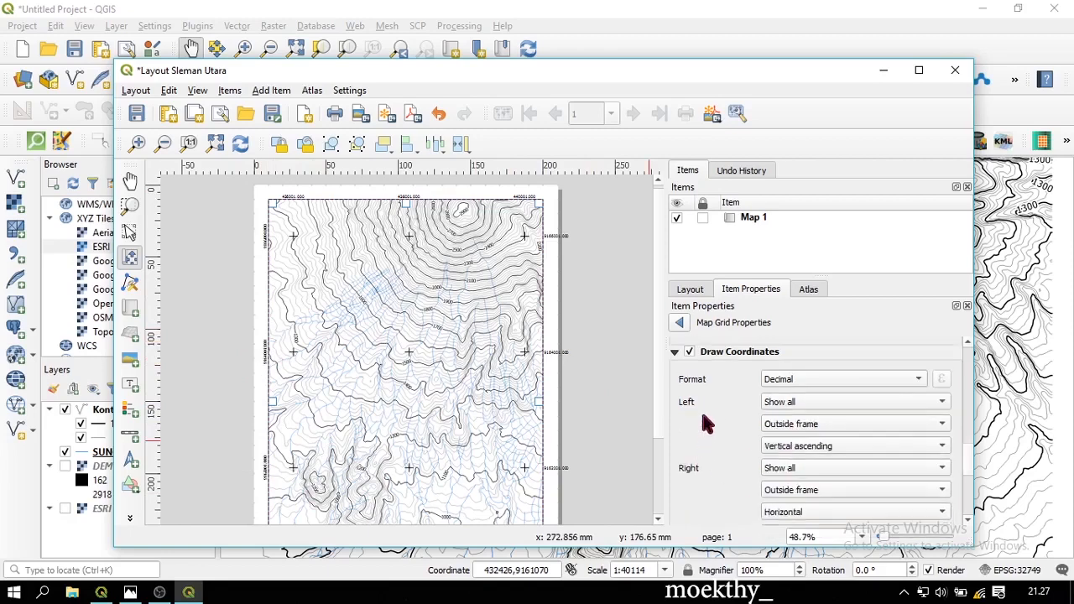
{"action": "scroll", "coordinate": [709, 436], "scroll_direction": "down", "scroll_amount": 1}
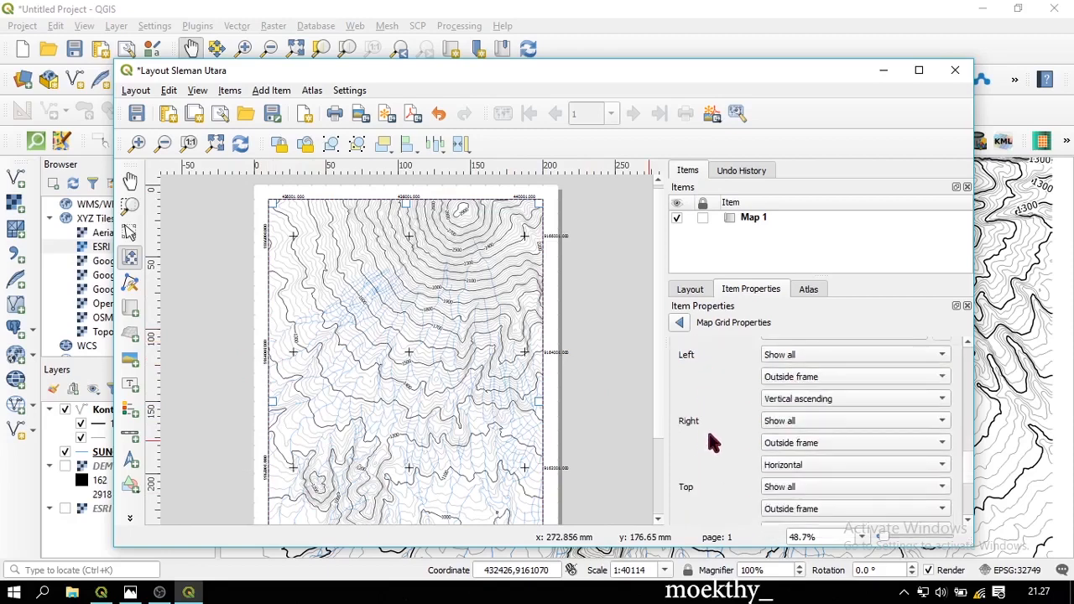
{"action": "left_click", "coordinate": [799, 470]}
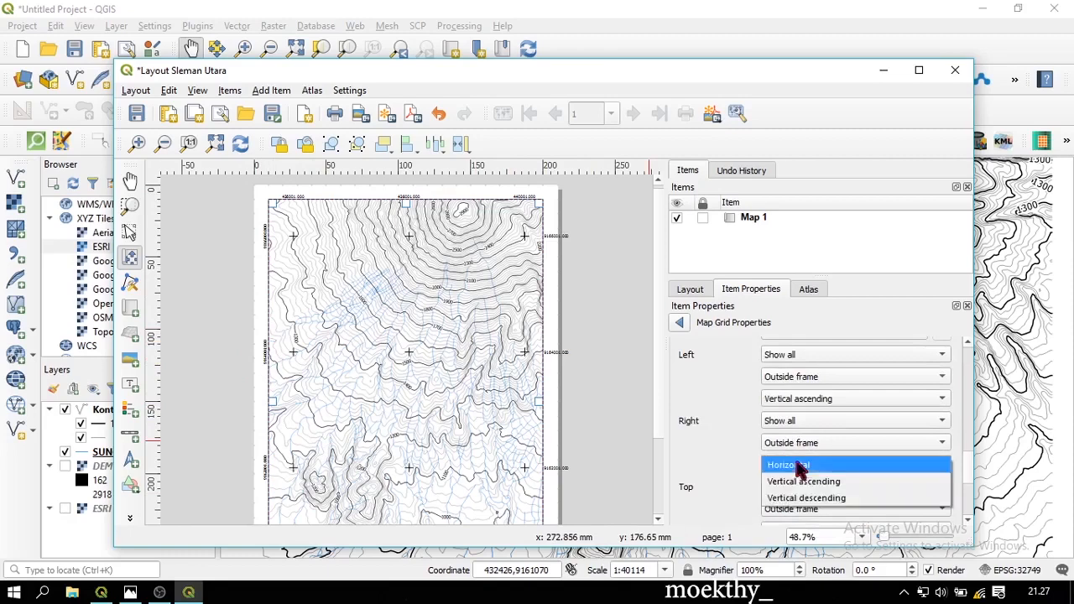
{"action": "left_click", "coordinate": [835, 498]}
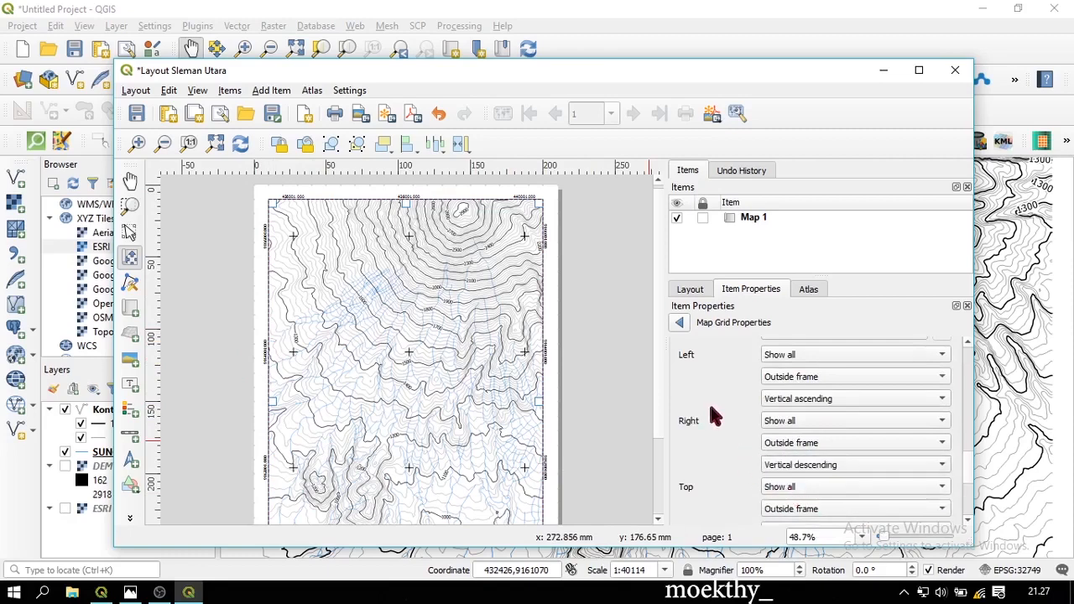
Set the coordinate label precision to 0 so labels show whole numbers
{"action": "left_click", "coordinate": [129, 232]}
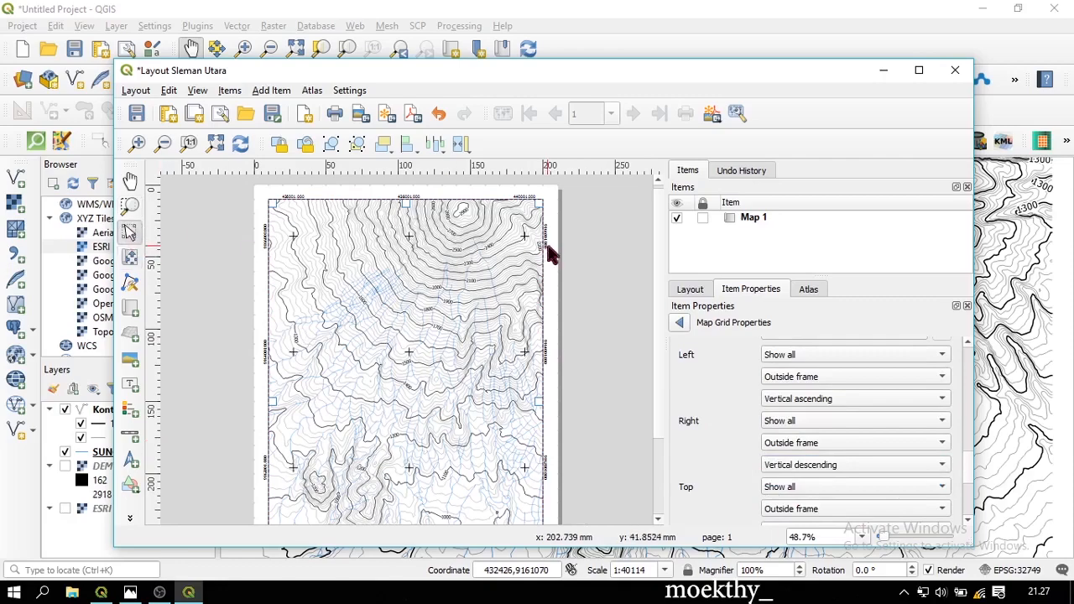
{"action": "scroll", "coordinate": [547, 243], "scroll_direction": "up", "scroll_amount": 2}
{"action": "scroll", "coordinate": [552, 245], "scroll_direction": "up", "scroll_amount": 5}
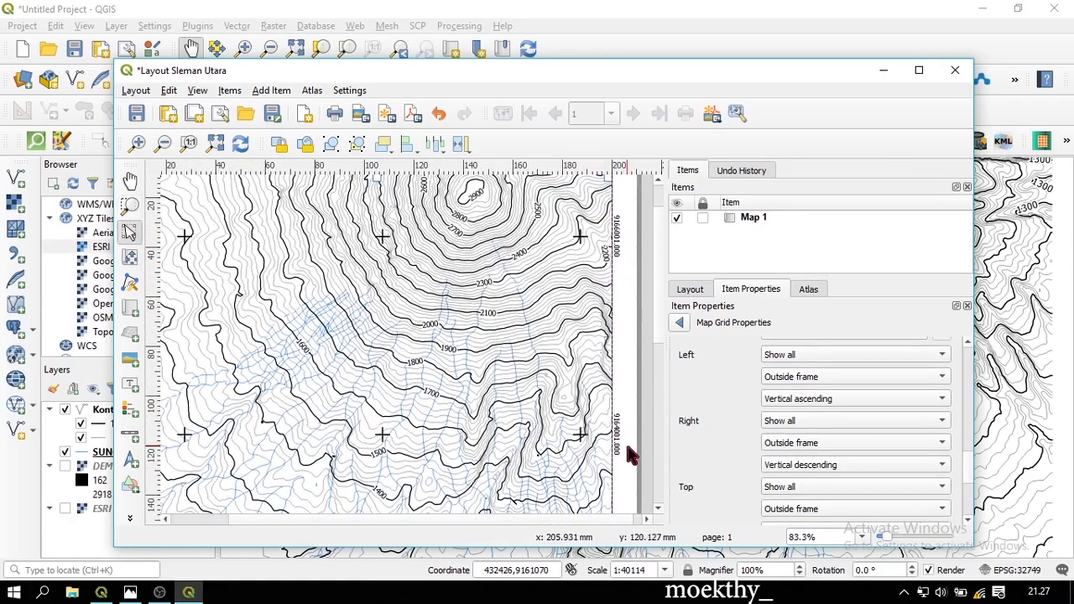
{"action": "scroll", "coordinate": [532, 367], "scroll_direction": "down", "scroll_amount": 4}
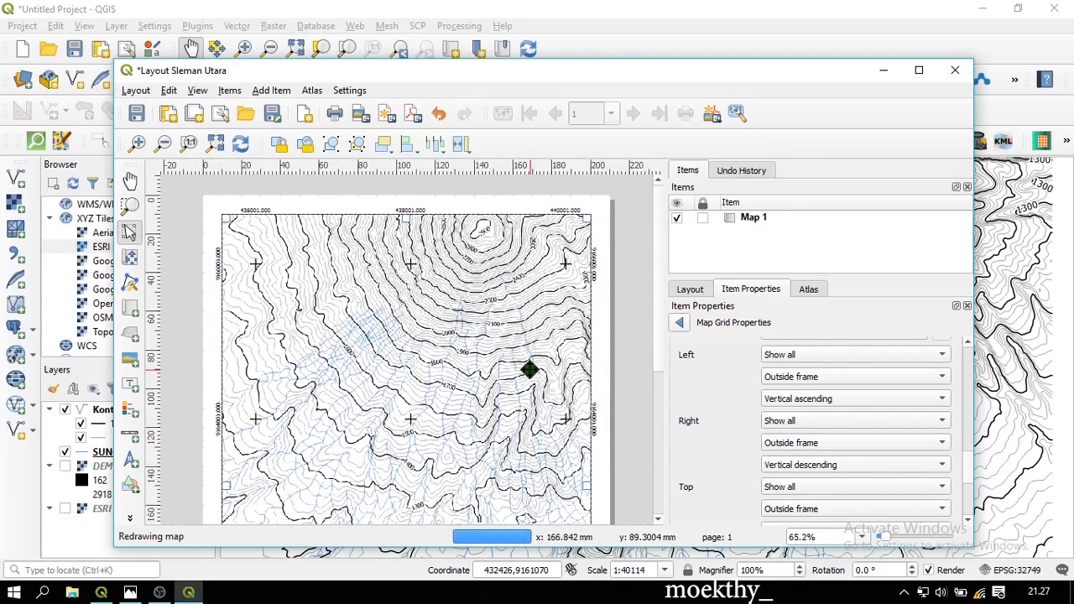
{"action": "scroll", "coordinate": [759, 432], "scroll_direction": "down", "scroll_amount": 4}
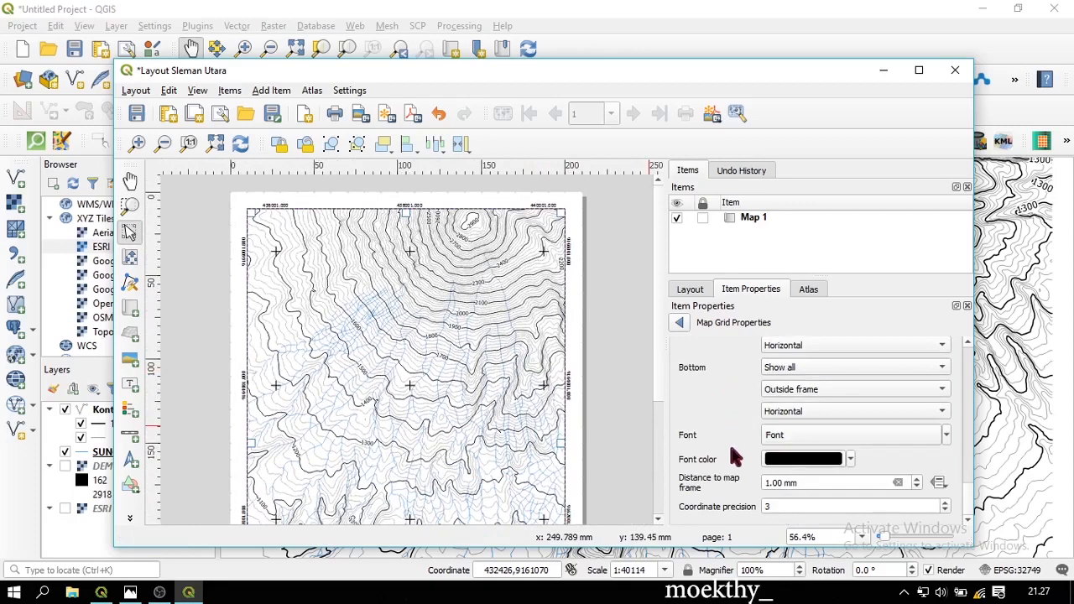
{"action": "double_click", "coordinate": [777, 507]}
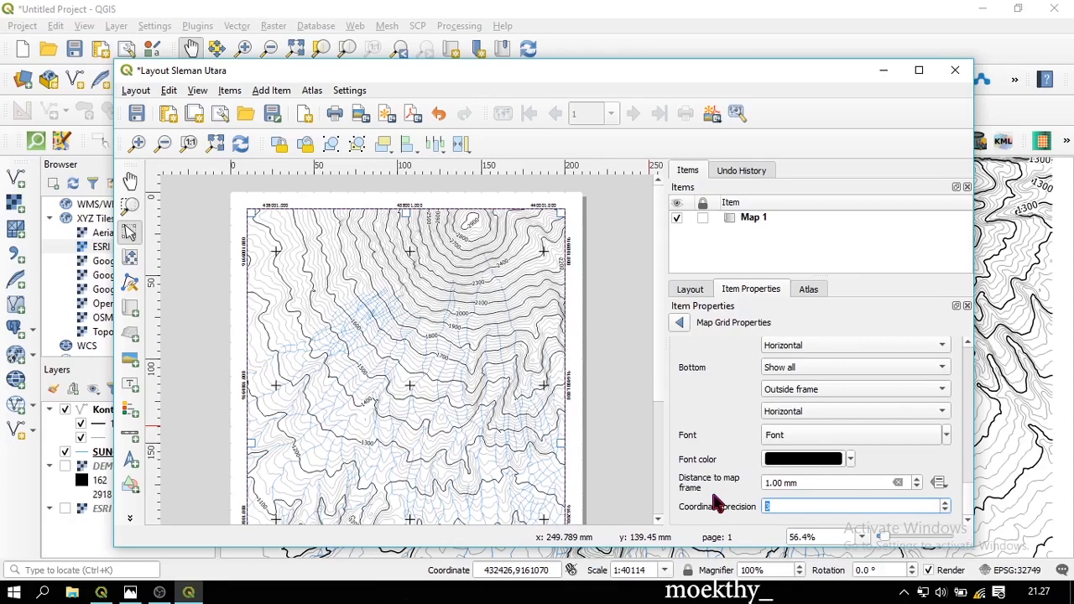
{"action": "type", "text": "0"}
{"action": "left_click", "coordinate": [615, 369]}
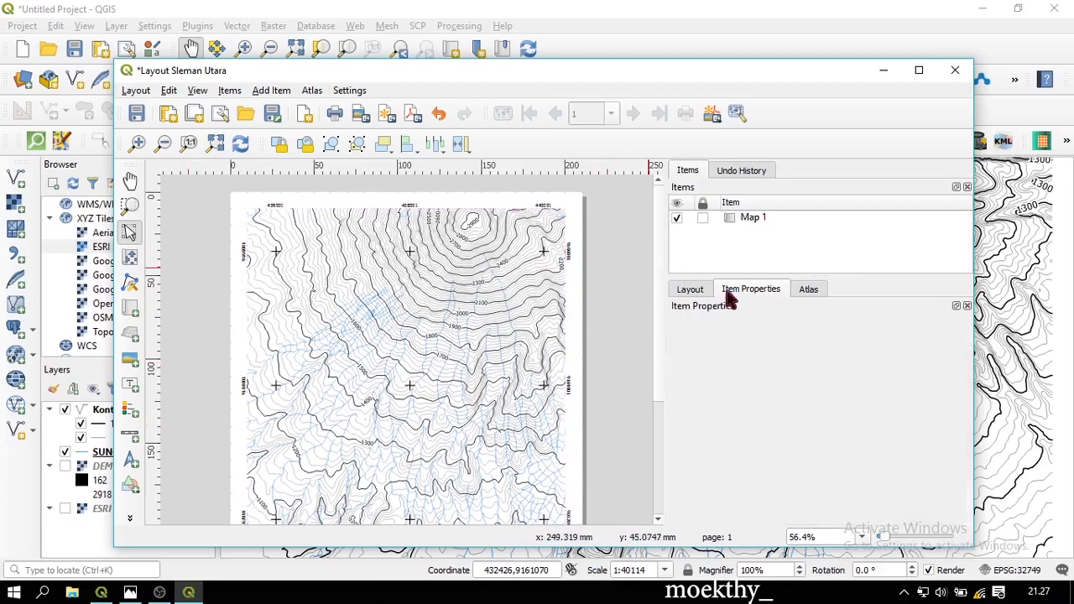
{"action": "left_click", "coordinate": [751, 221]}
{"action": "right_click", "coordinate": [753, 225]}
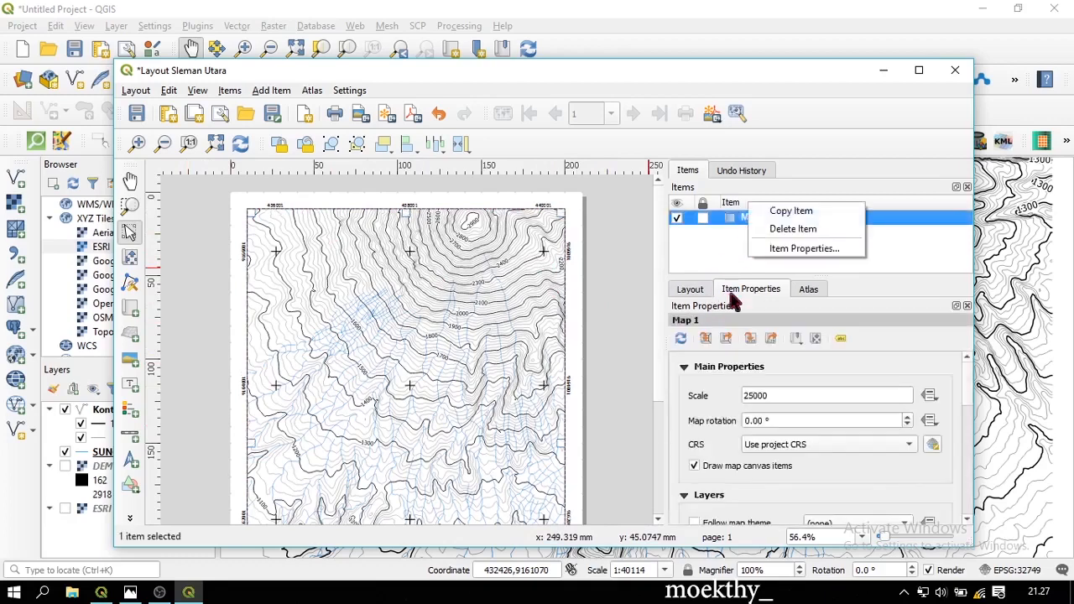
{"action": "left_click", "coordinate": [678, 427]}
{"action": "scroll", "coordinate": [683, 424], "scroll_direction": "down", "scroll_amount": 5}
{"action": "scroll", "coordinate": [683, 424], "scroll_direction": "down", "scroll_amount": 2}
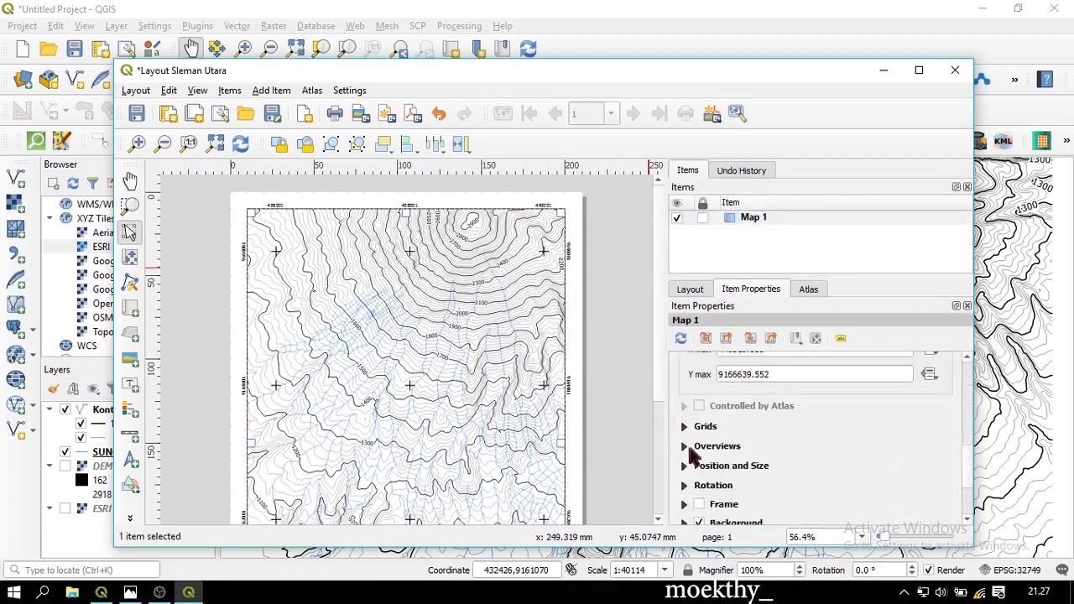
{"action": "left_click", "coordinate": [699, 504]}
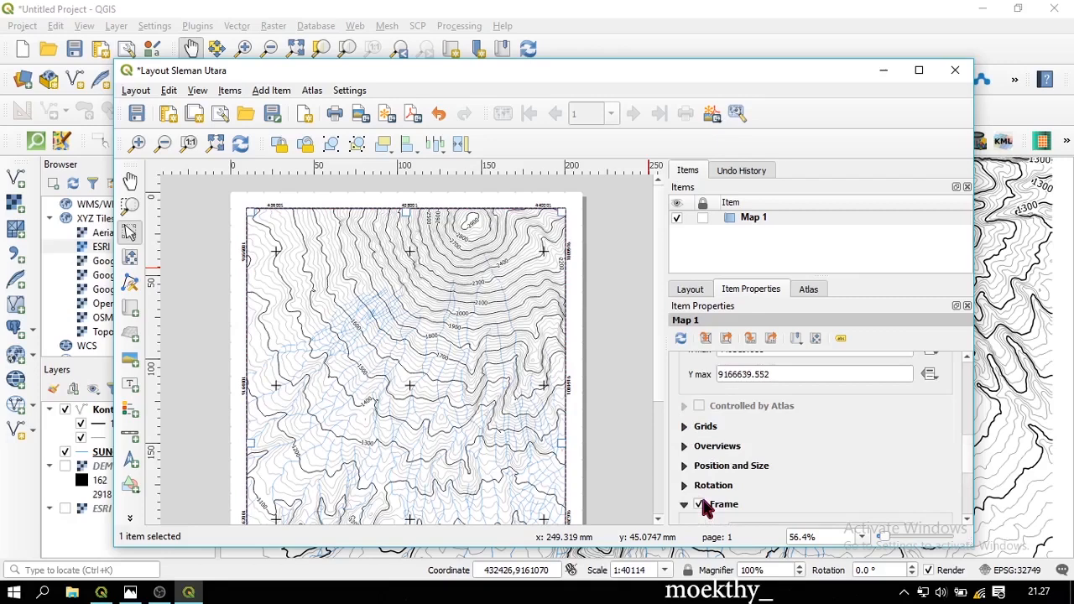
{"action": "left_click", "coordinate": [645, 346]}
{"action": "scroll", "coordinate": [383, 297], "scroll_direction": "down", "scroll_amount": 1}
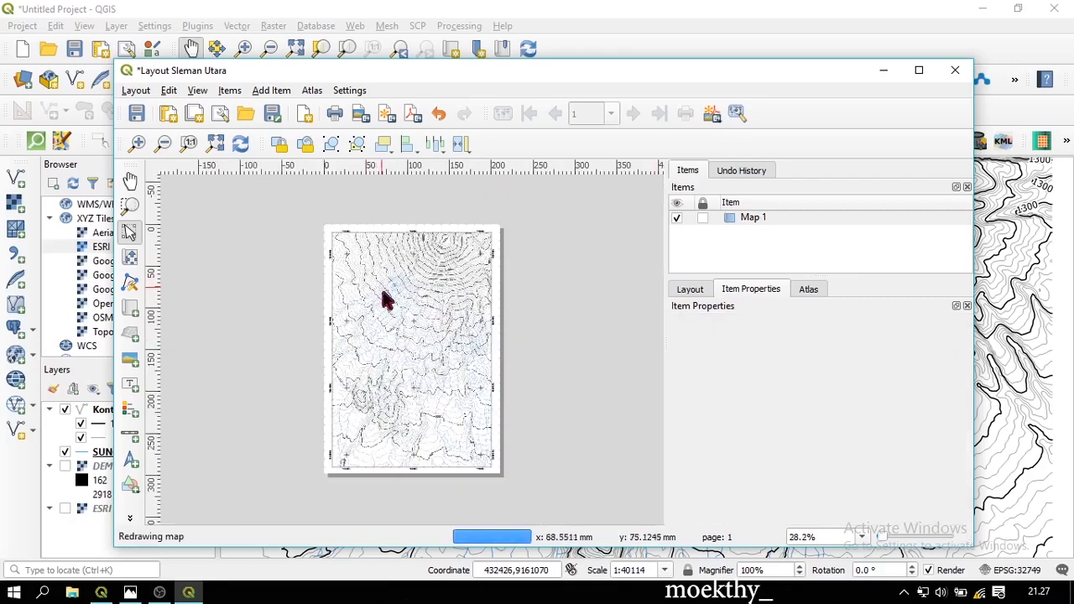
{"action": "scroll", "coordinate": [431, 401], "scroll_direction": "up", "scroll_amount": 1}
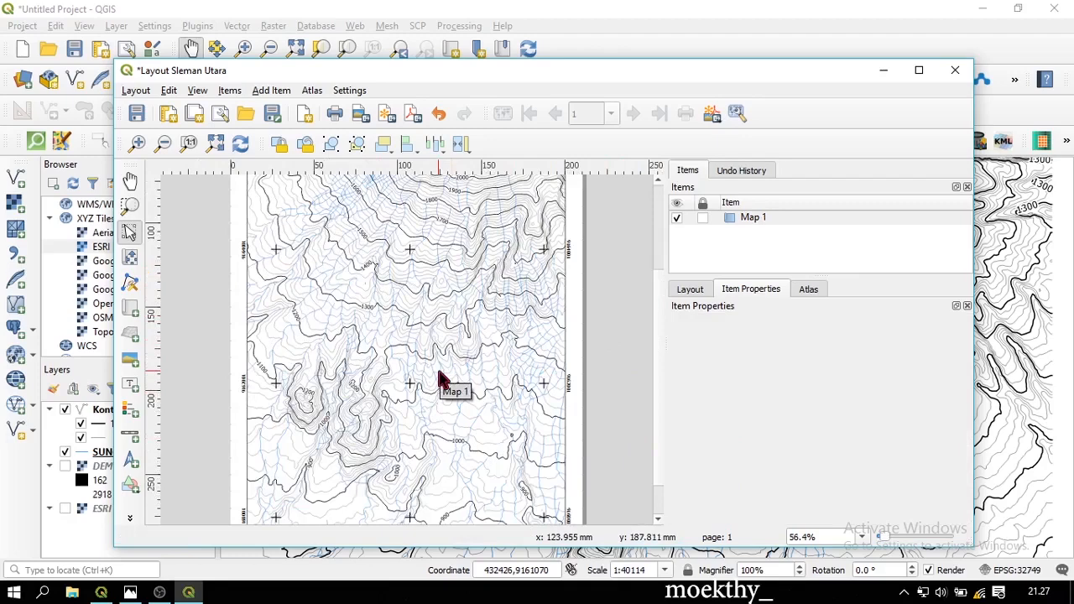
{"action": "scroll", "coordinate": [451, 365], "scroll_direction": "down", "scroll_amount": 1}
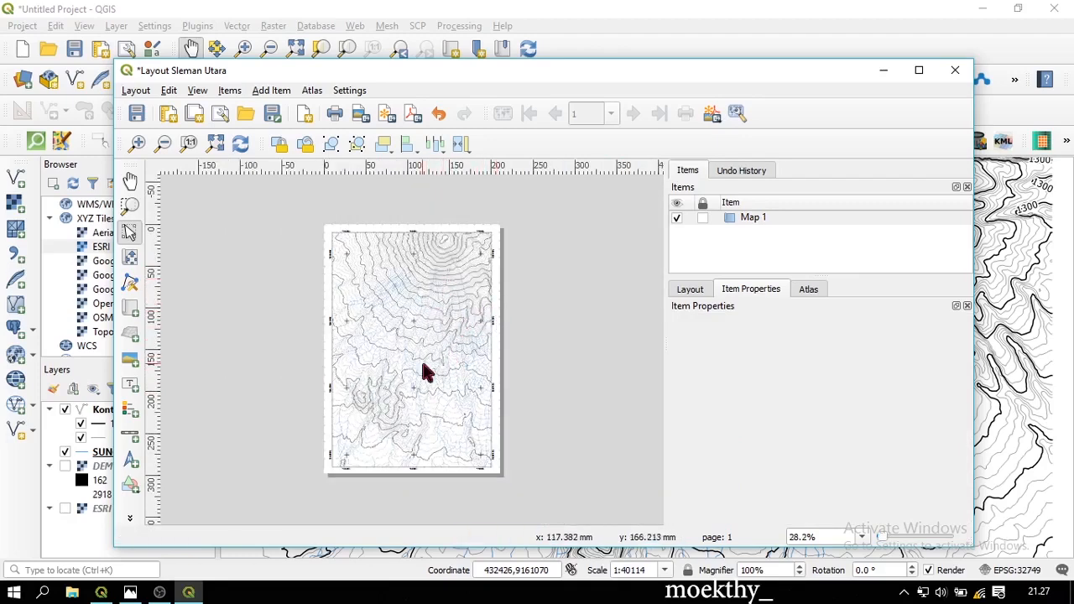
{"action": "scroll", "coordinate": [424, 372], "scroll_direction": "up", "scroll_amount": 1}
{"action": "scroll", "coordinate": [426, 372], "scroll_direction": "down", "scroll_amount": 1}
{"action": "scroll", "coordinate": [467, 445], "scroll_direction": "up", "scroll_amount": 1}
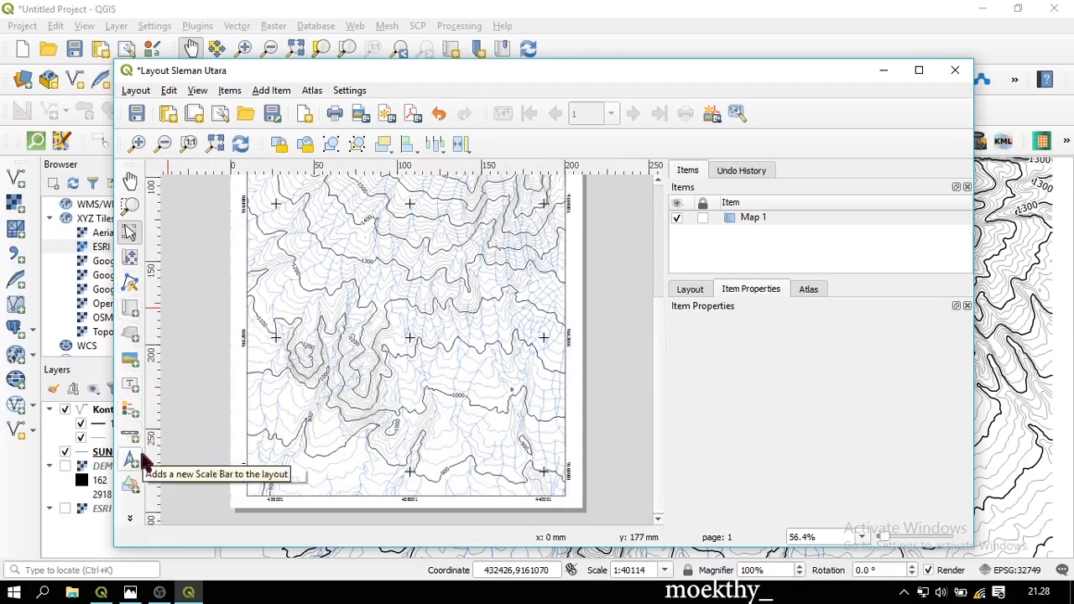
Draw a rectangle box over the map's lower-right corner
{"action": "left_click", "coordinate": [137, 491]}
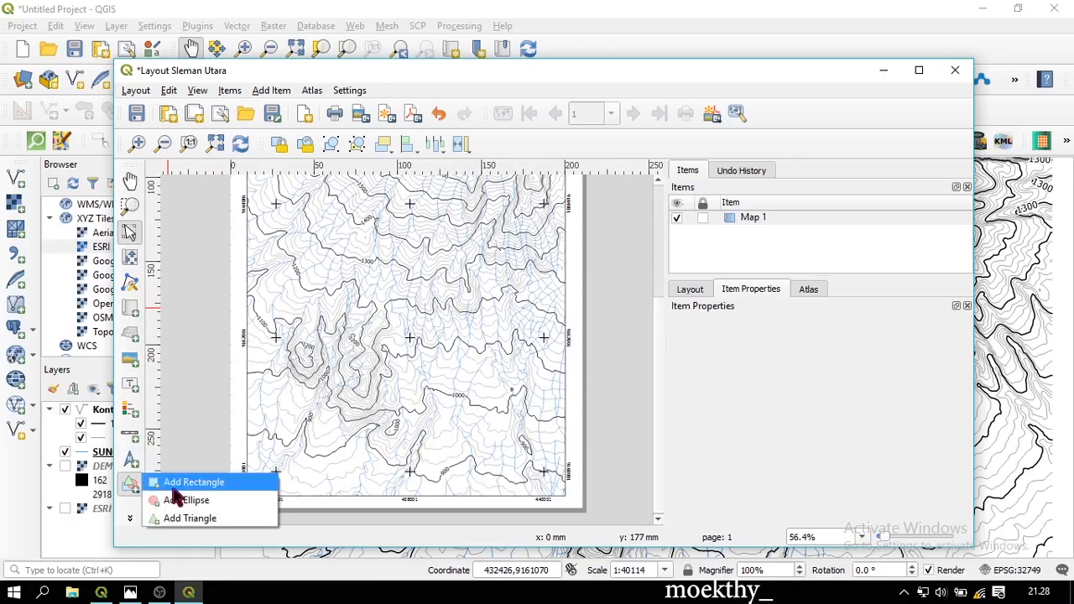
{"action": "left_click", "coordinate": [149, 483]}
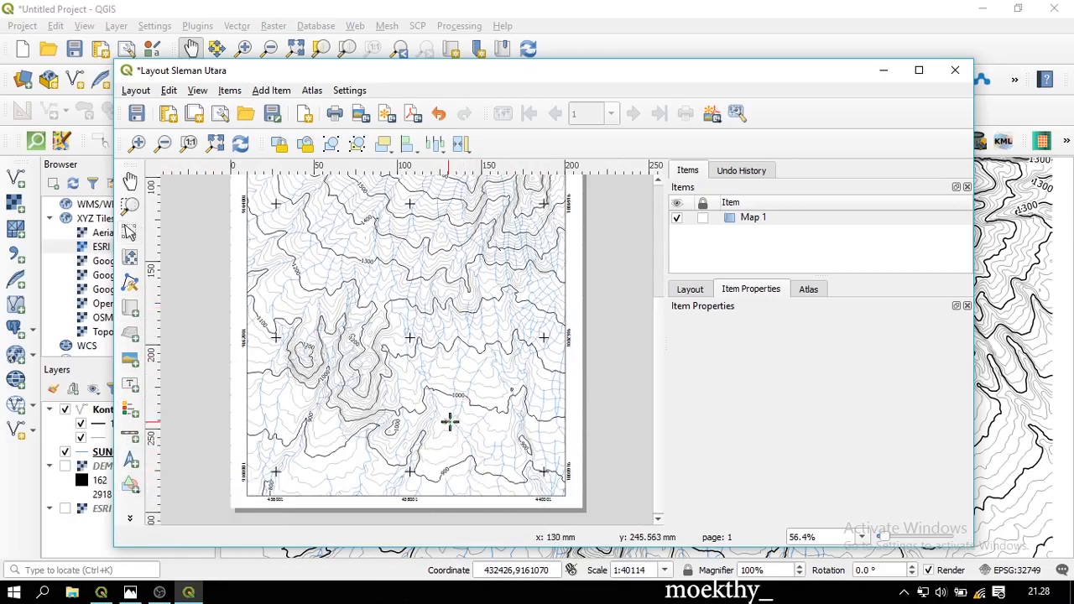
{"action": "left_click_drag", "start_coordinate": [450, 421], "coordinate": [564, 495]}
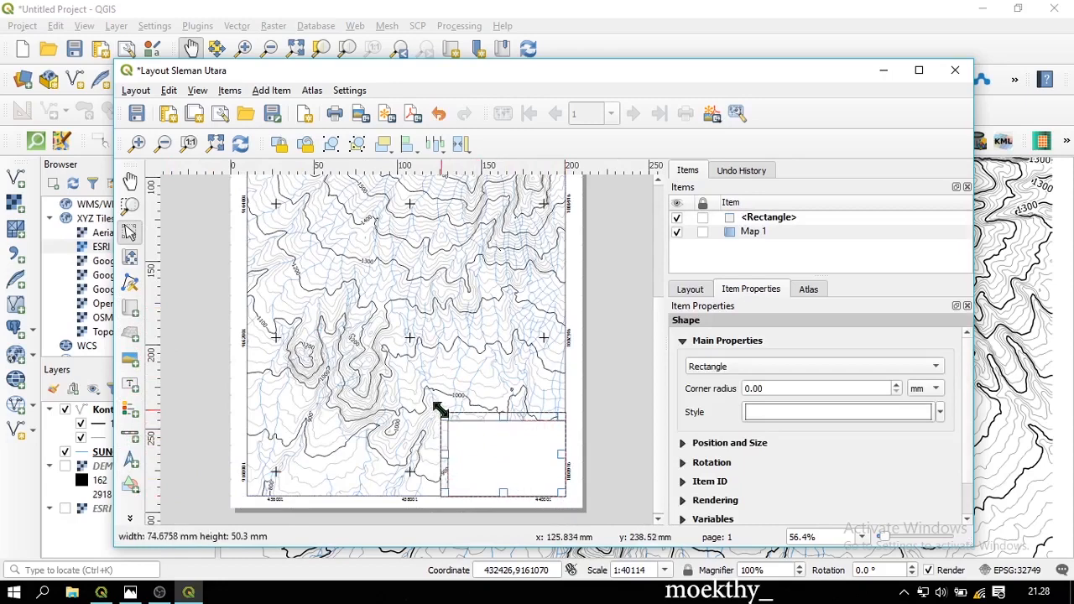
{"action": "left_click_drag", "start_coordinate": [441, 410], "coordinate": [433, 403]}
{"action": "left_click_drag", "start_coordinate": [433, 403], "coordinate": [423, 403]}
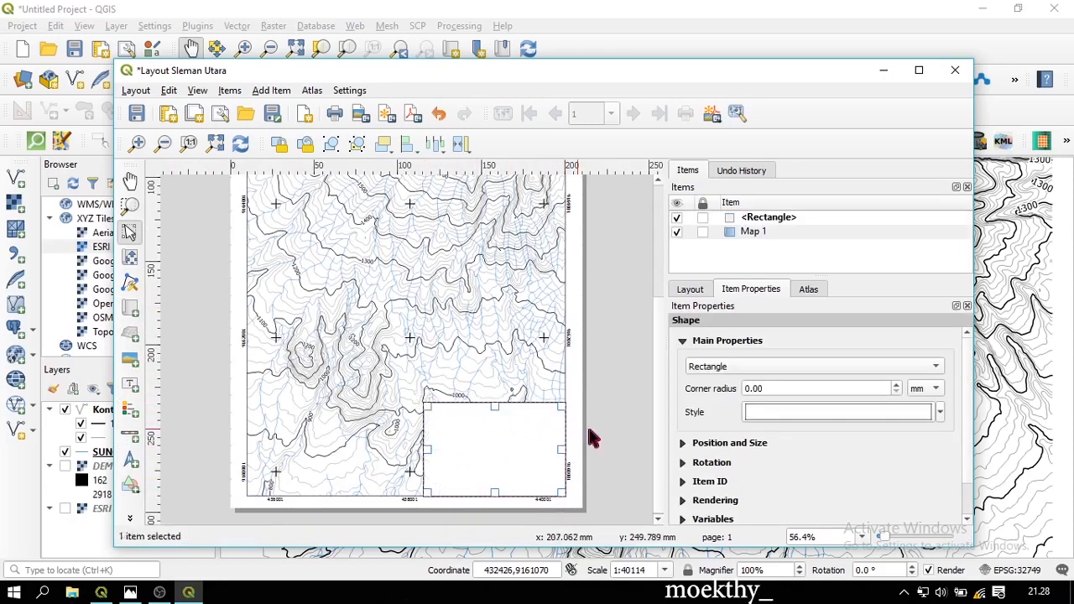
{"action": "left_click", "coordinate": [602, 398]}
Align the box's right and bottom edges flush with the map frame
{"action": "scroll", "coordinate": [578, 377], "scroll_direction": "up", "scroll_amount": 1}
{"action": "scroll", "coordinate": [585, 460], "scroll_direction": "up", "scroll_amount": 2}
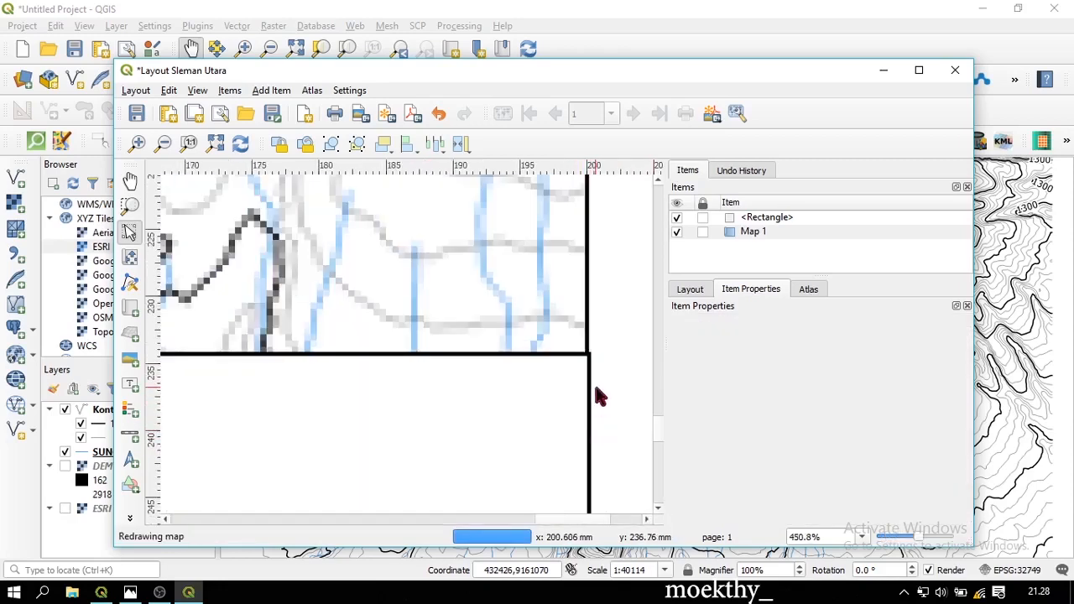
{"action": "left_click", "coordinate": [581, 396]}
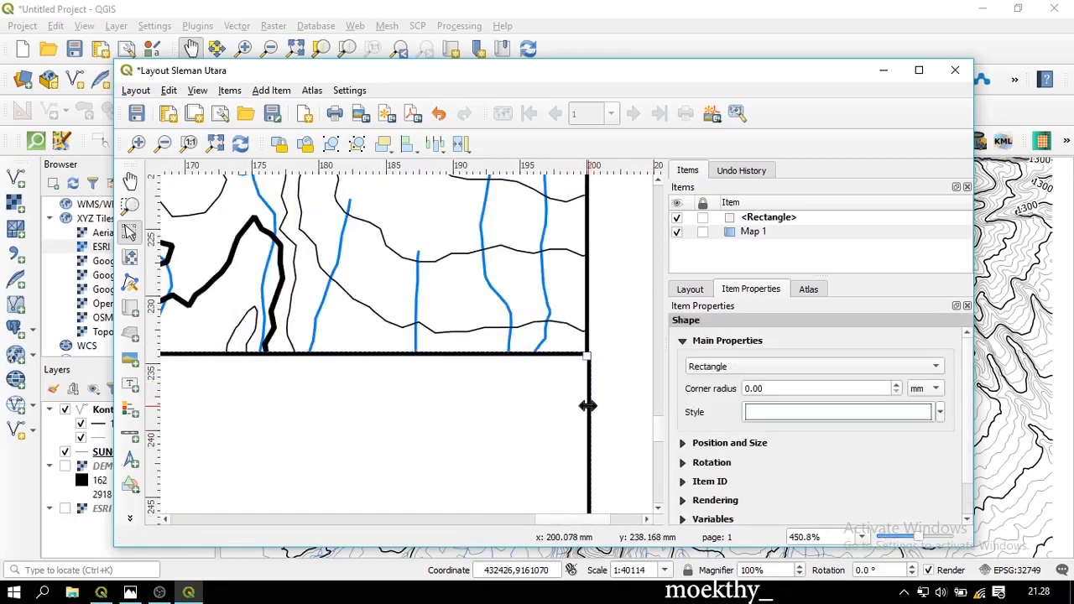
{"action": "left_click_drag", "start_coordinate": [588, 406], "coordinate": [582, 405]}
{"action": "scroll", "coordinate": [582, 405], "scroll_direction": "down", "scroll_amount": 4}
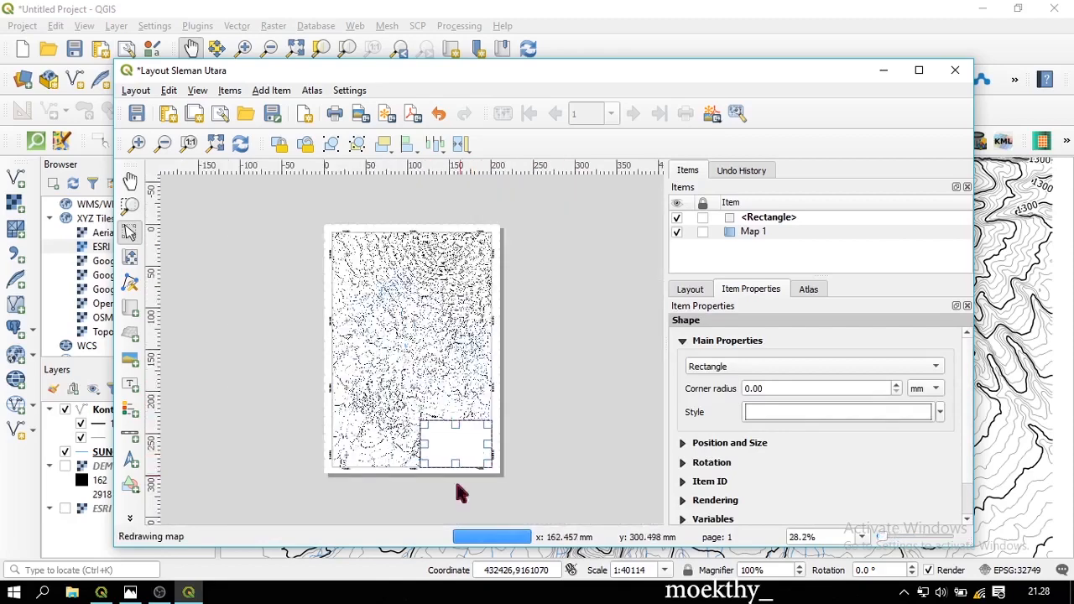
{"action": "scroll", "coordinate": [445, 486], "scroll_direction": "up", "scroll_amount": 2}
{"action": "scroll", "coordinate": [414, 512], "scroll_direction": "up", "scroll_amount": 5}
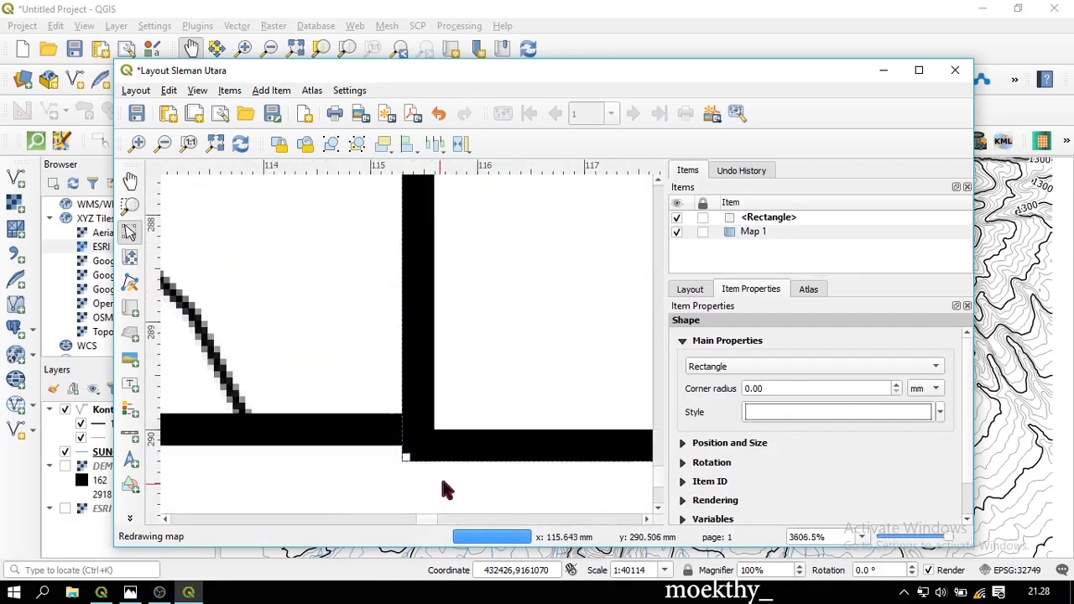
{"action": "left_click_drag", "start_coordinate": [470, 449], "coordinate": [471, 443]}
{"action": "scroll", "coordinate": [509, 386], "scroll_direction": "down", "scroll_amount": 7}
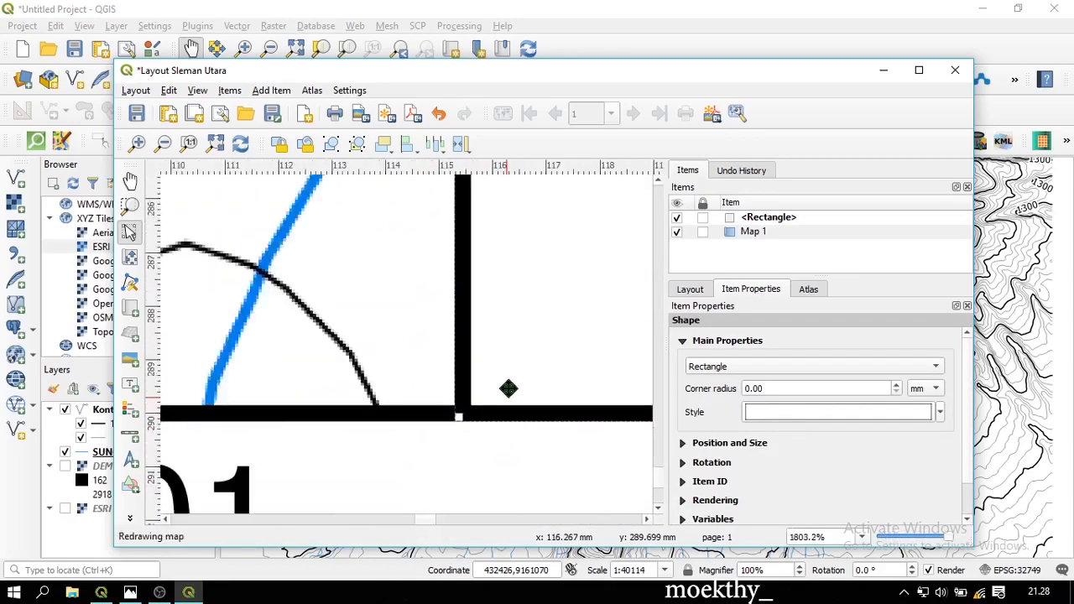
{"action": "scroll", "coordinate": [493, 458], "scroll_direction": "up", "scroll_amount": 1}
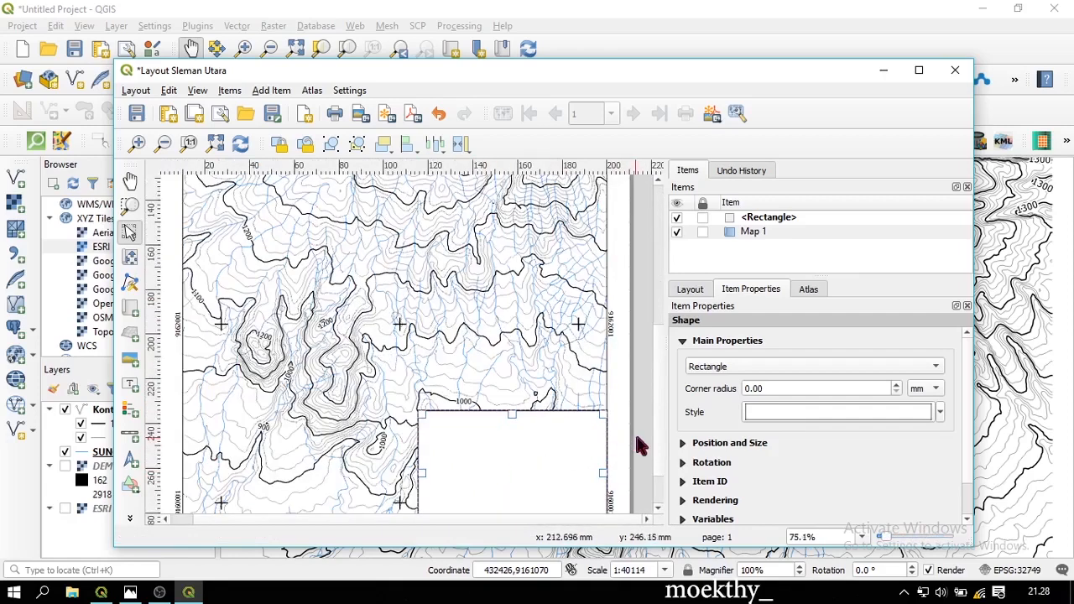
{"action": "left_click", "coordinate": [640, 446]}
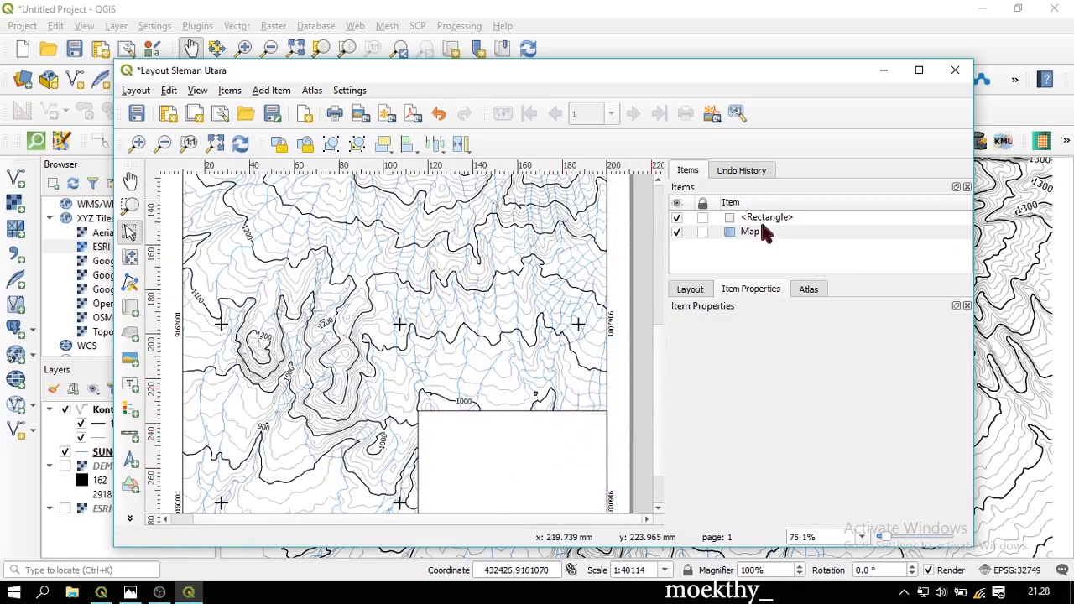
Lock both the rectangle and Map 1 in the Items panel
{"action": "left_click", "coordinate": [707, 231]}
{"action": "left_click", "coordinate": [702, 217]}
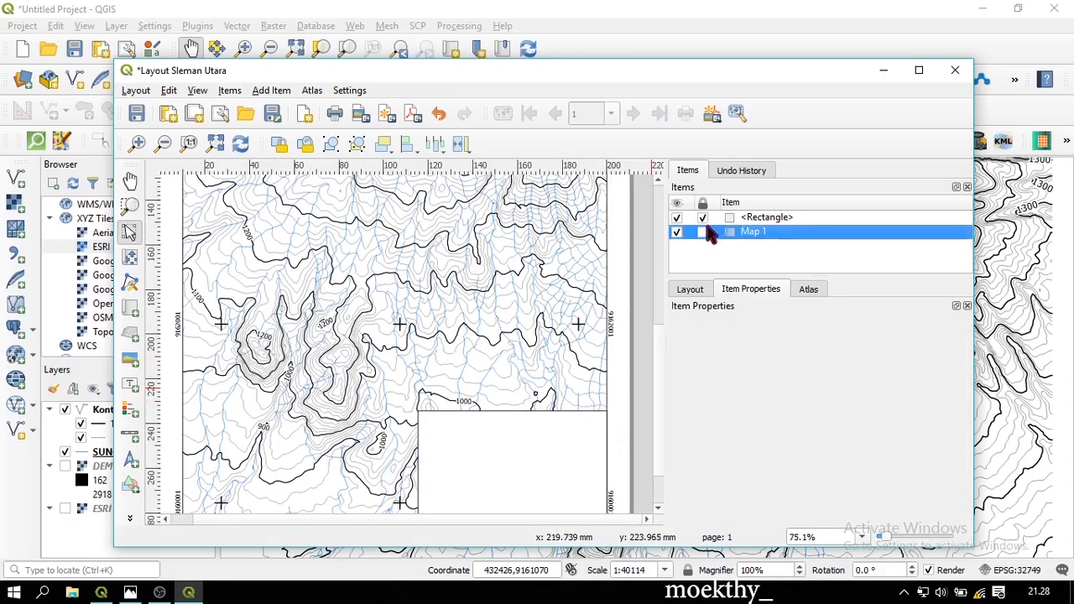
{"action": "left_click", "coordinate": [703, 232]}
{"action": "left_click", "coordinate": [769, 218]}
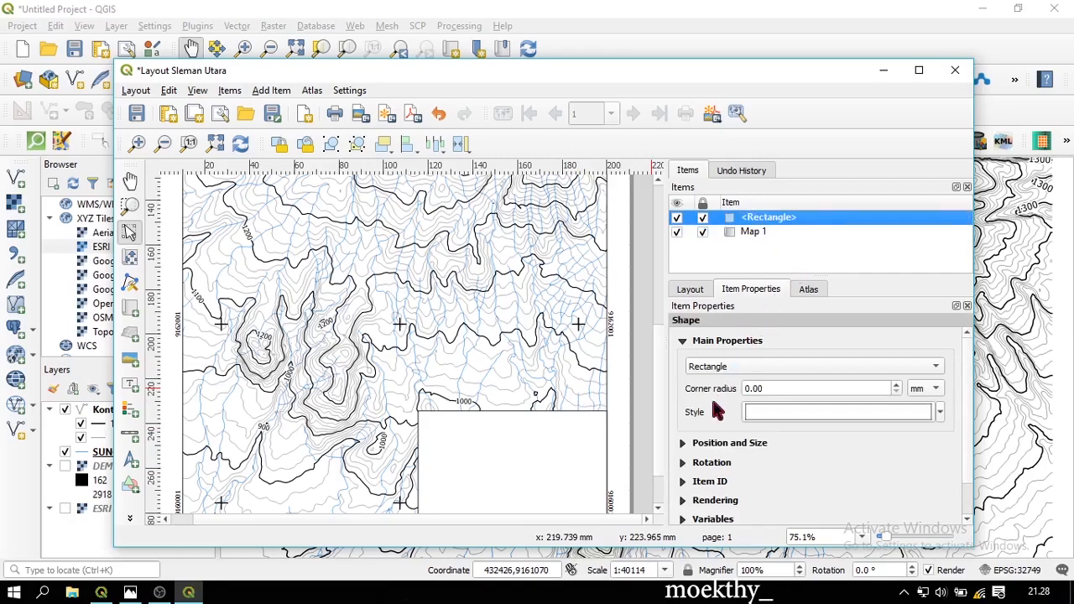
{"action": "scroll", "coordinate": [427, 408], "scroll_direction": "down", "scroll_amount": 2}
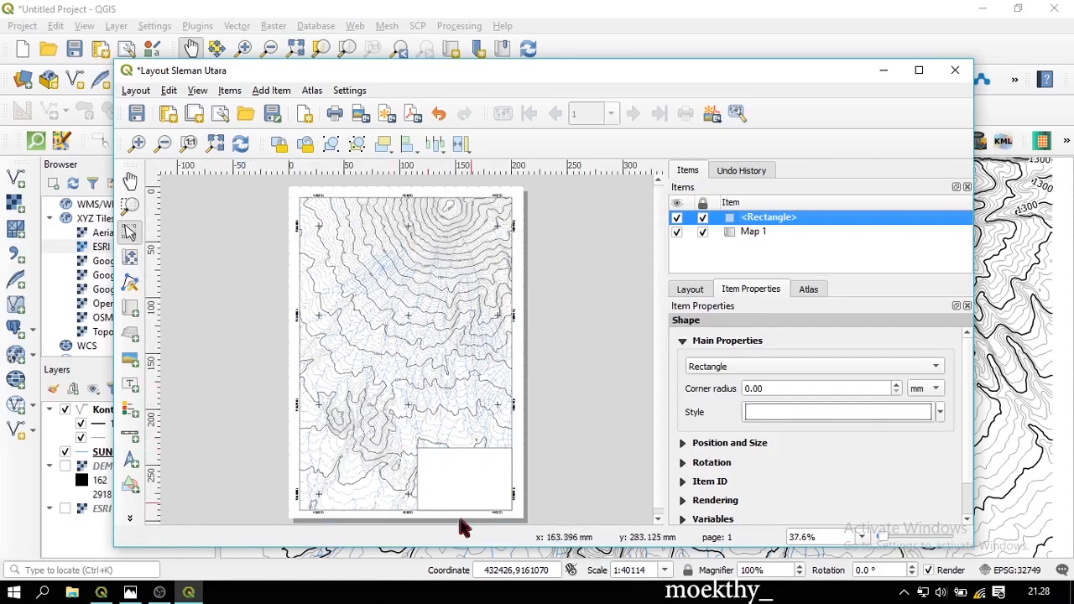
Add a label reading 'PETA KONTUR SLEMAN UTARA' at the top of the white box
{"action": "left_click", "coordinate": [132, 388]}
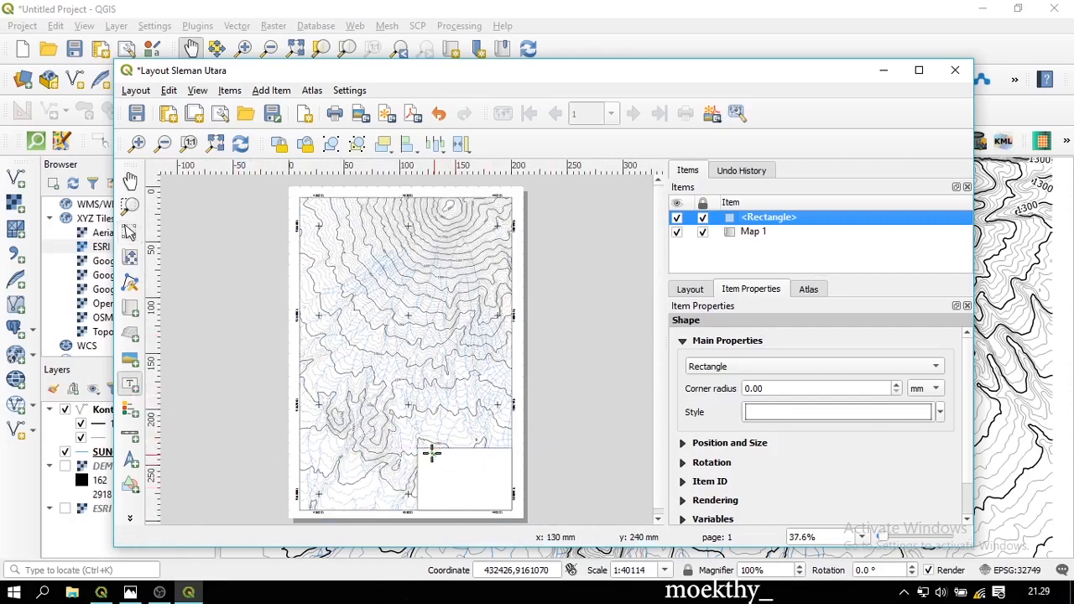
{"action": "left_click_drag", "start_coordinate": [434, 451], "coordinate": [501, 467]}
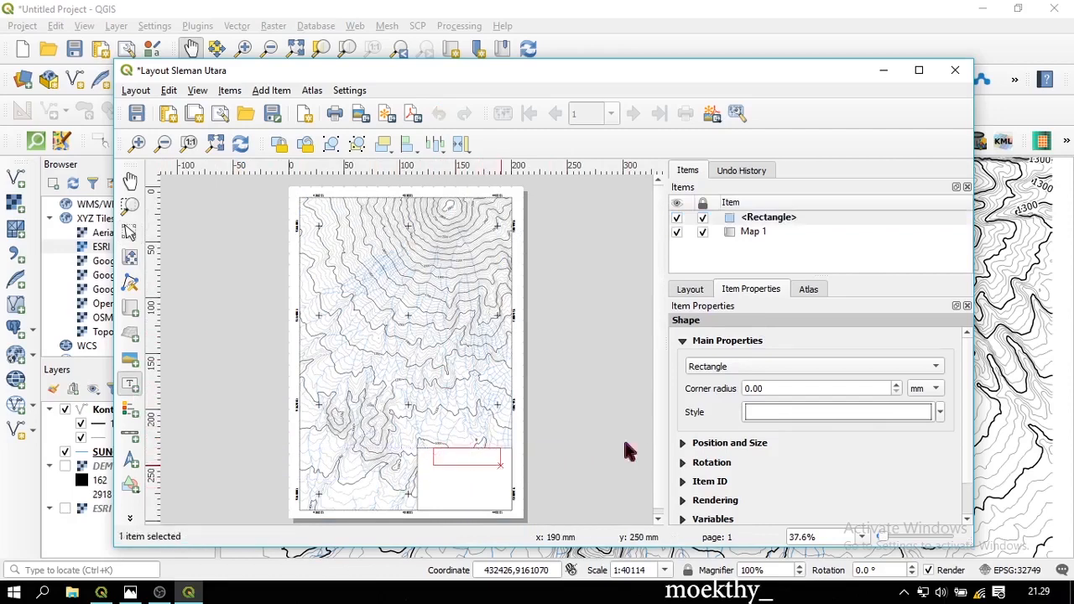
{"action": "key", "text": "ctrl+a"}
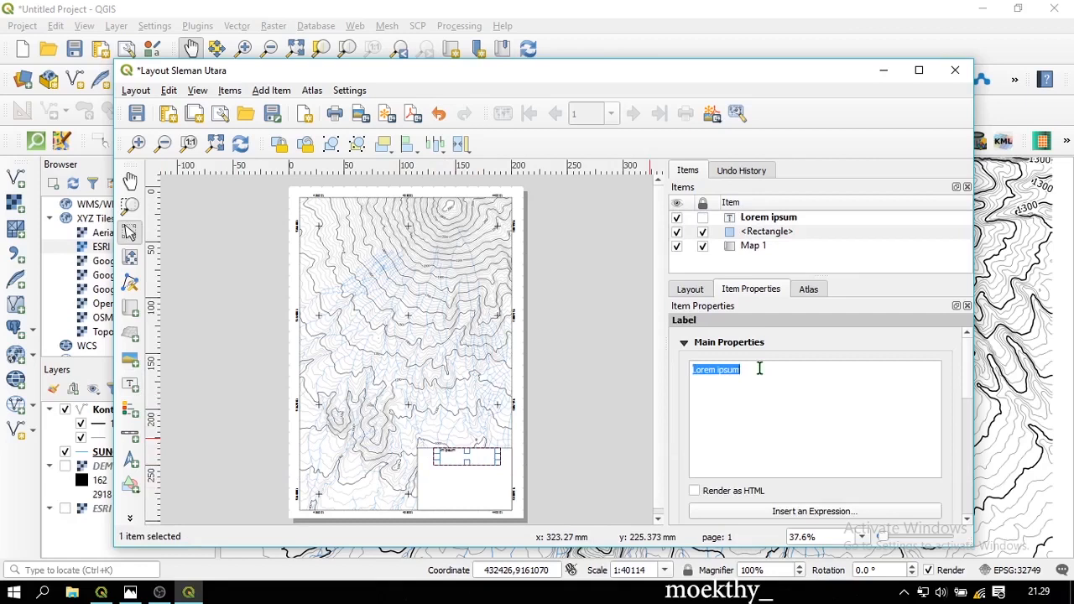
{"action": "type", "text": "PETA SLEMAN UTARA"}
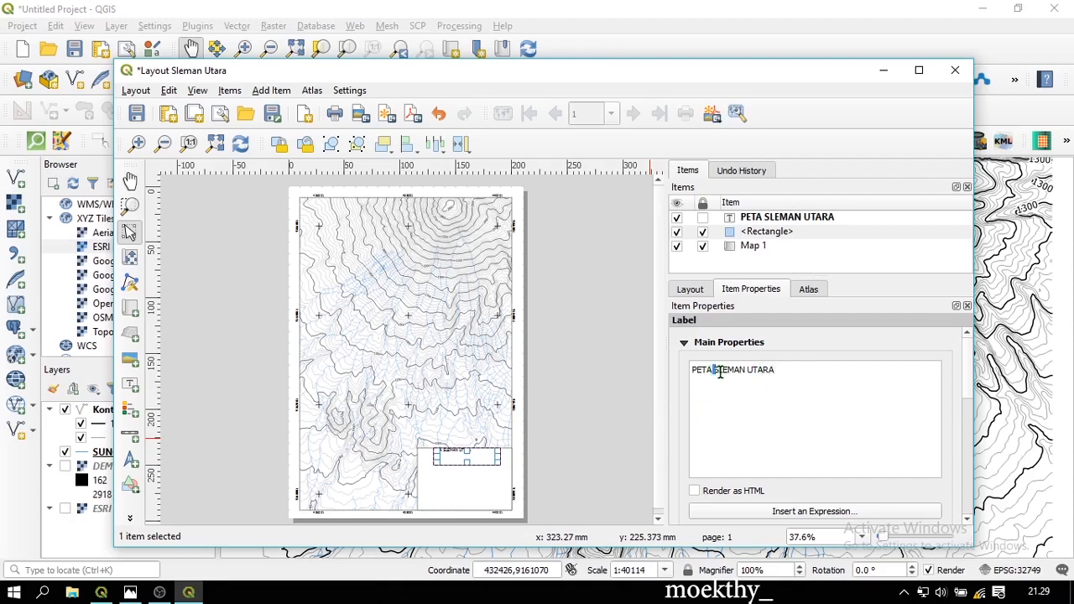
{"action": "type", "text": "KONTUR"}
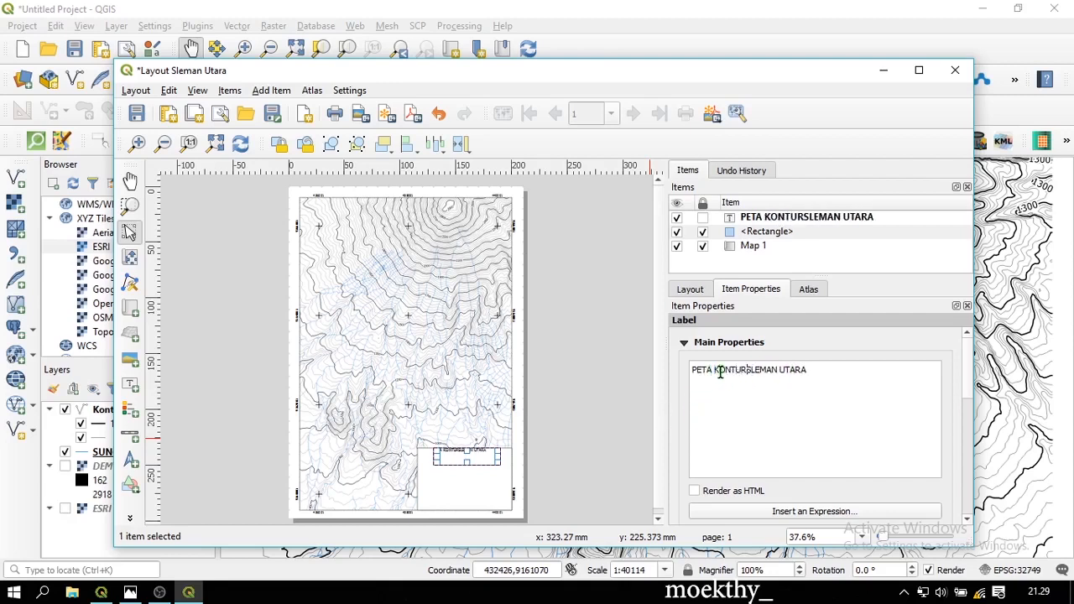
{"action": "scroll", "coordinate": [733, 392], "scroll_direction": "down", "scroll_amount": 3}
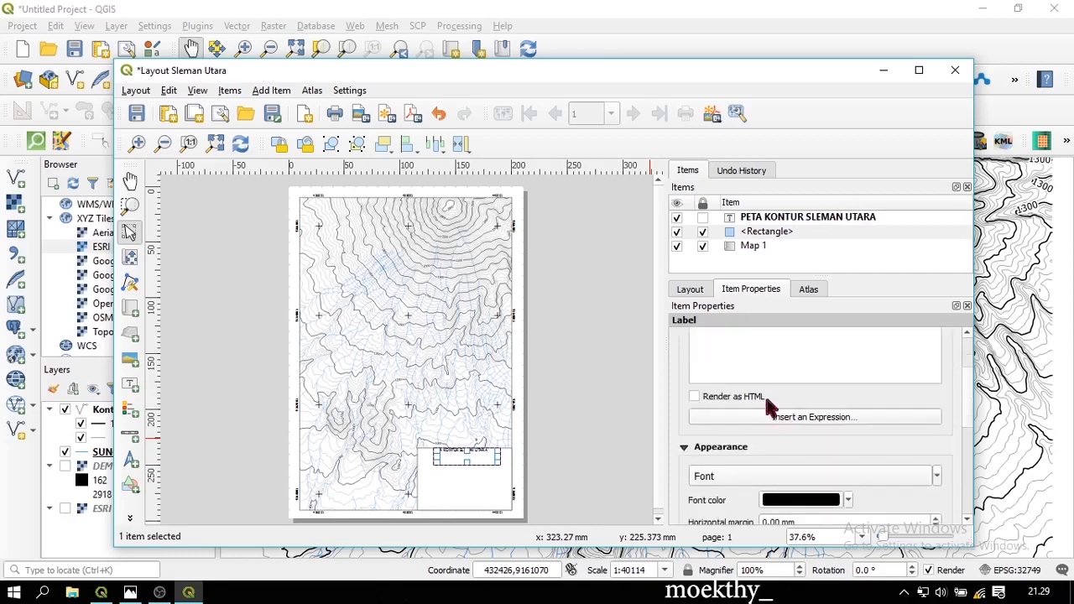
{"action": "left_click", "coordinate": [568, 467]}
{"action": "scroll", "coordinate": [474, 480], "scroll_direction": "up", "scroll_amount": 1}
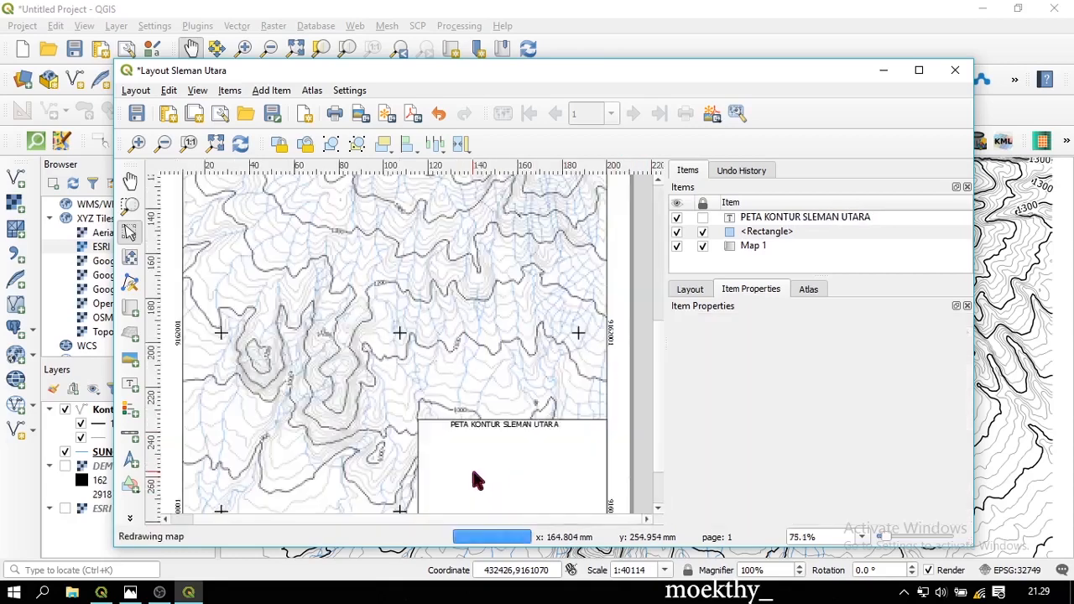
Make the title bold at size 14 and widen its frame onto one line
{"action": "left_click", "coordinate": [532, 425]}
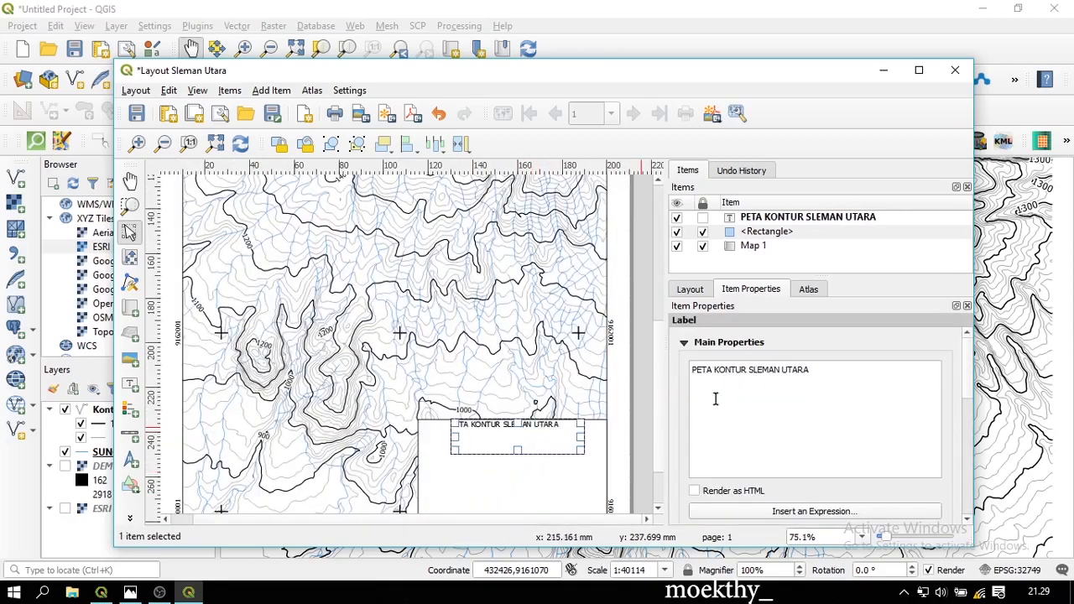
{"action": "scroll", "coordinate": [768, 390], "scroll_direction": "down", "scroll_amount": 1}
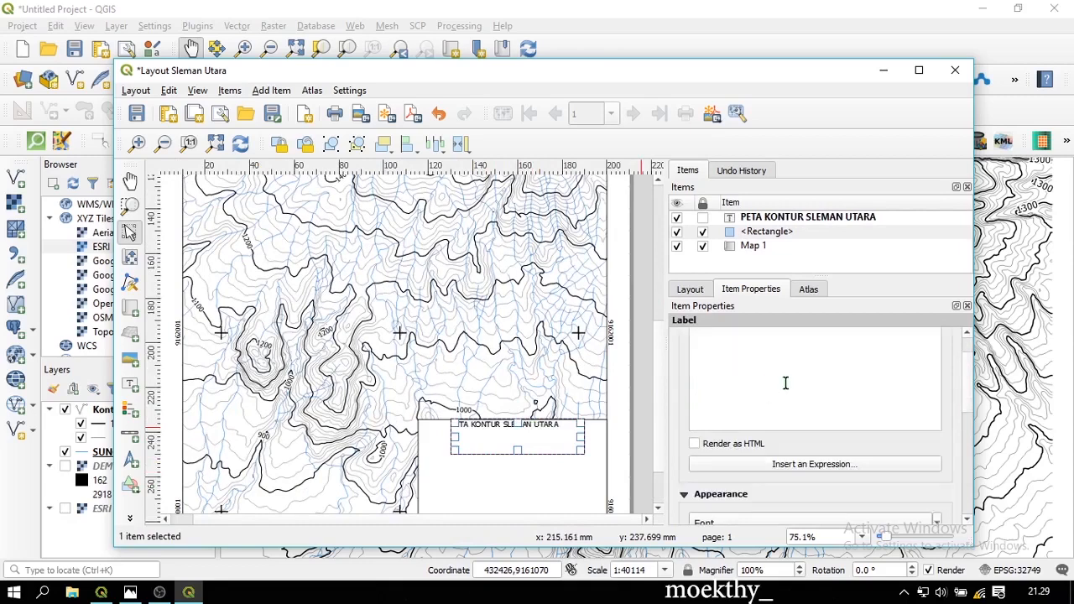
{"action": "scroll", "coordinate": [797, 379], "scroll_direction": "down", "scroll_amount": 1}
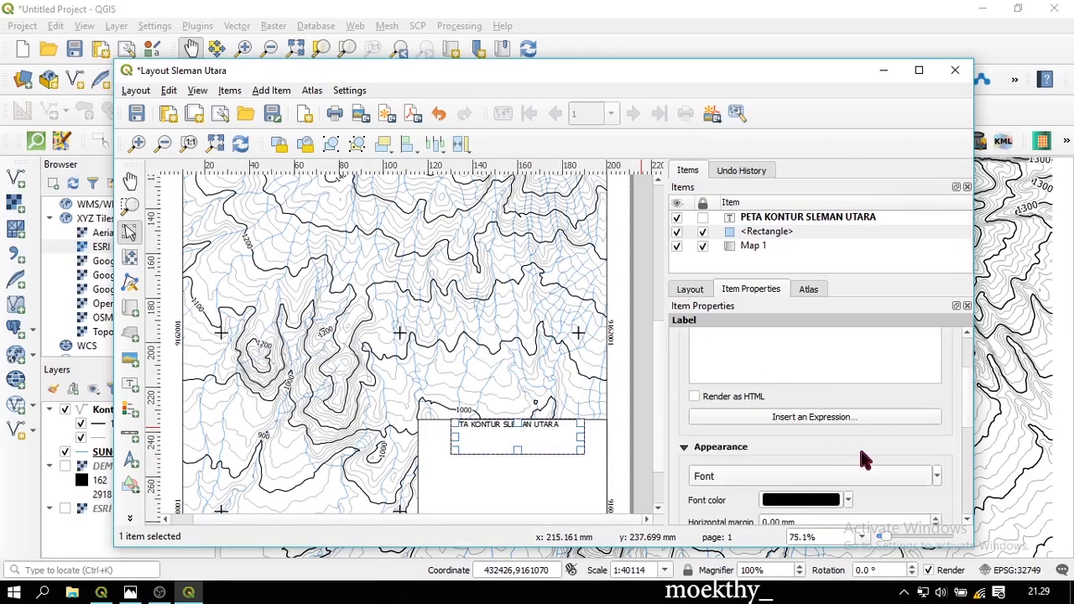
{"action": "scroll", "coordinate": [871, 449], "scroll_direction": "down", "scroll_amount": 1}
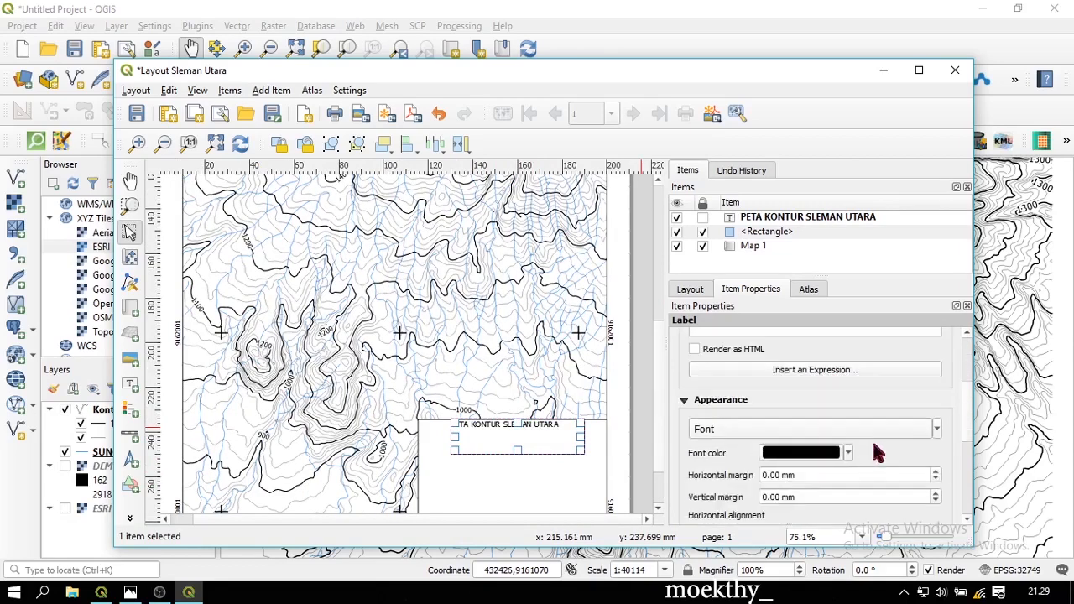
{"action": "left_click", "coordinate": [938, 429]}
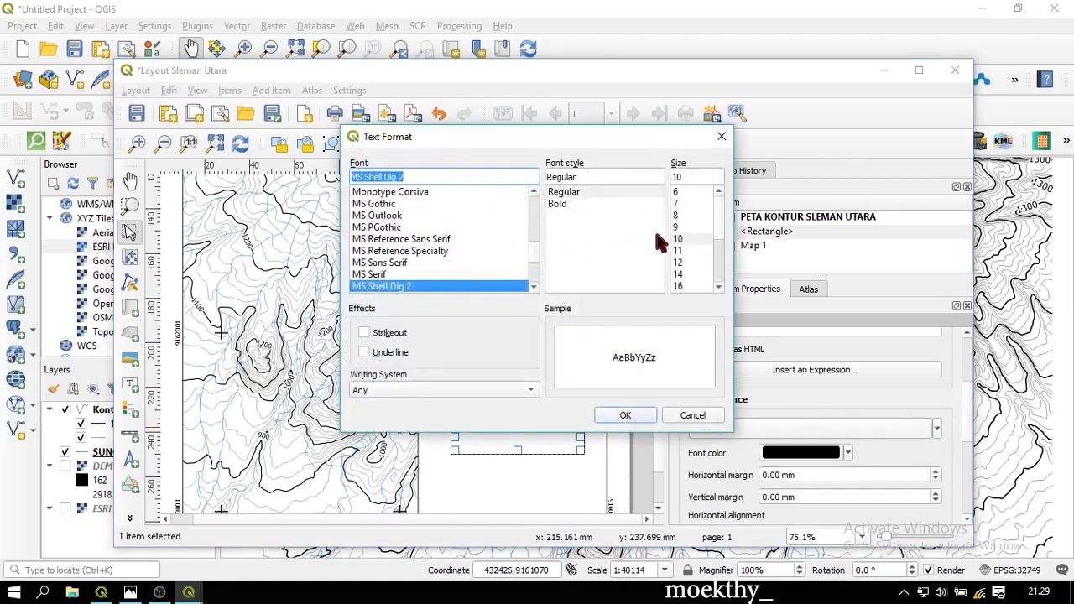
{"action": "left_click", "coordinate": [574, 205]}
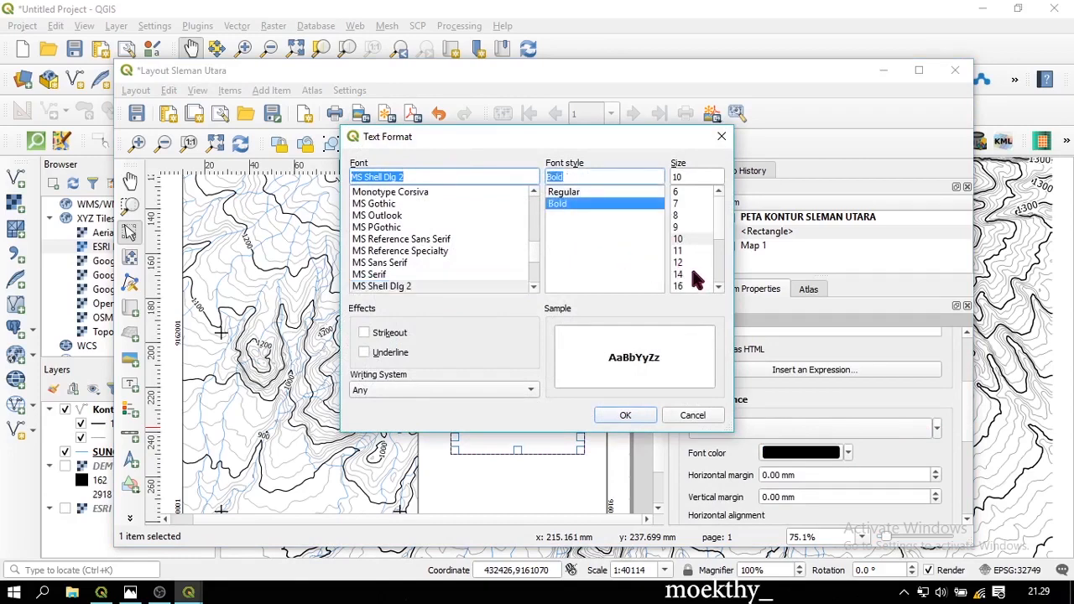
{"action": "left_click", "coordinate": [693, 274]}
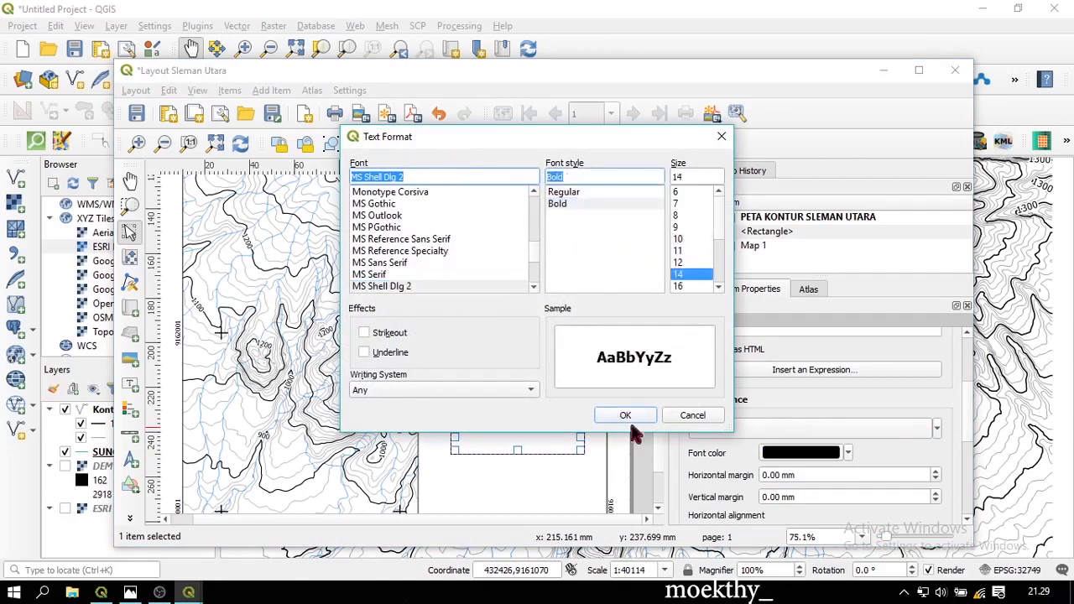
{"action": "left_click", "coordinate": [623, 414]}
{"action": "left_click_drag", "start_coordinate": [587, 440], "coordinate": [603, 438]}
{"action": "left_click_drag", "start_coordinate": [451, 438], "coordinate": [436, 434]}
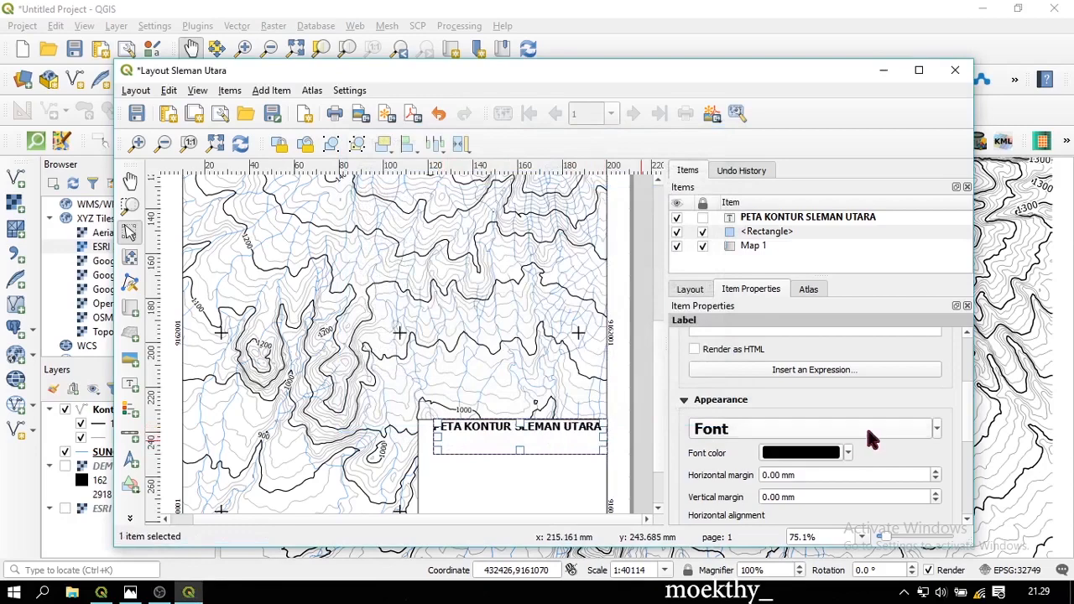
Reduce the title font to size 12 and nudge the label into place in the box
{"action": "left_click", "coordinate": [870, 437]}
{"action": "left_click", "coordinate": [693, 261]}
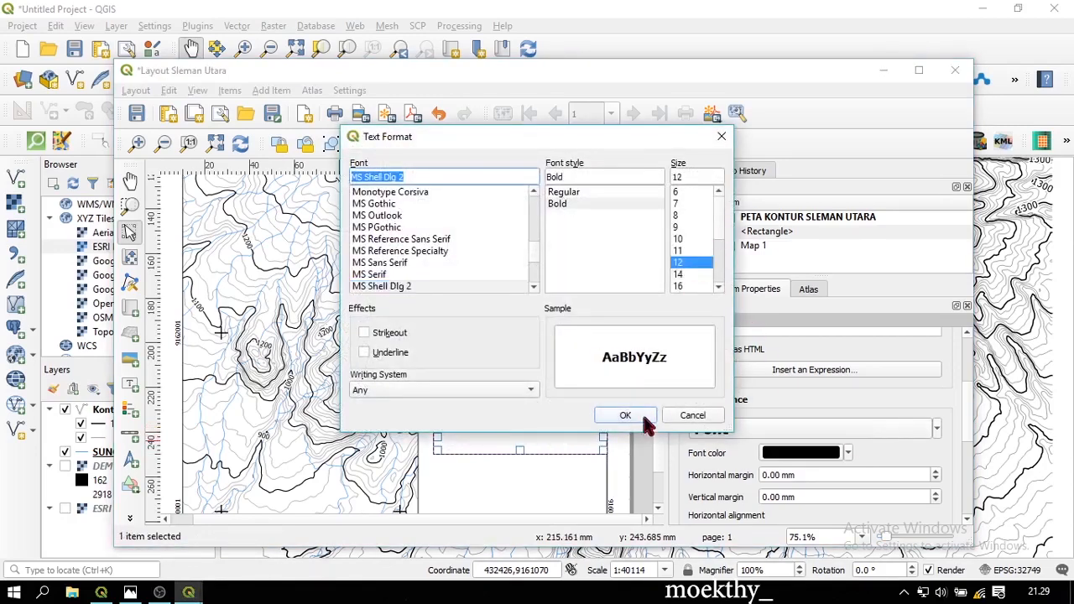
{"action": "left_click", "coordinate": [643, 419]}
{"action": "mouse_move", "coordinate": [549, 434]}
{"action": "left_mouse_down"}
{"action": "mouse_move", "coordinate": [587, 439]}
{"action": "mouse_move", "coordinate": [562, 434]}
{"action": "mouse_move", "coordinate": [562, 443]}
{"action": "left_mouse_up"}
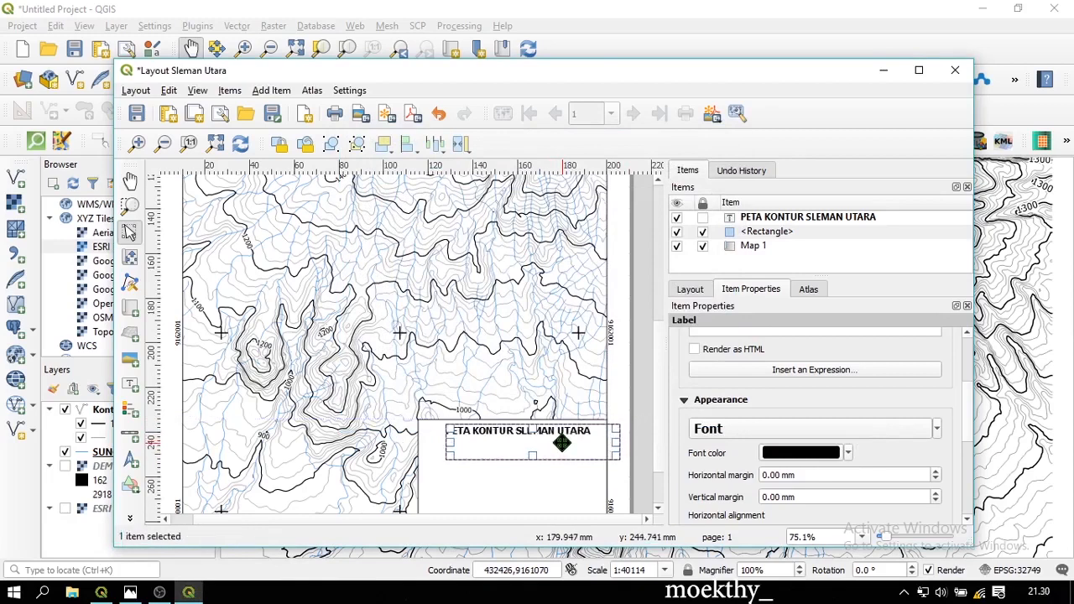
{"action": "left_click", "coordinate": [639, 407]}
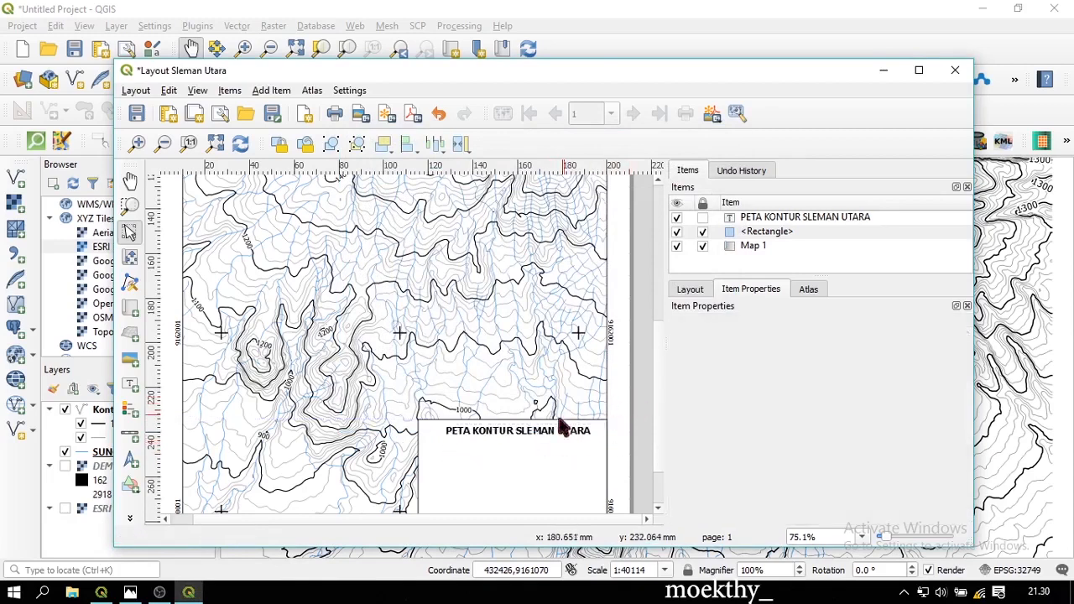
{"action": "scroll", "coordinate": [529, 457], "scroll_direction": "down", "scroll_amount": 2}
{"action": "scroll", "coordinate": [518, 463], "scroll_direction": "up", "scroll_amount": 2}
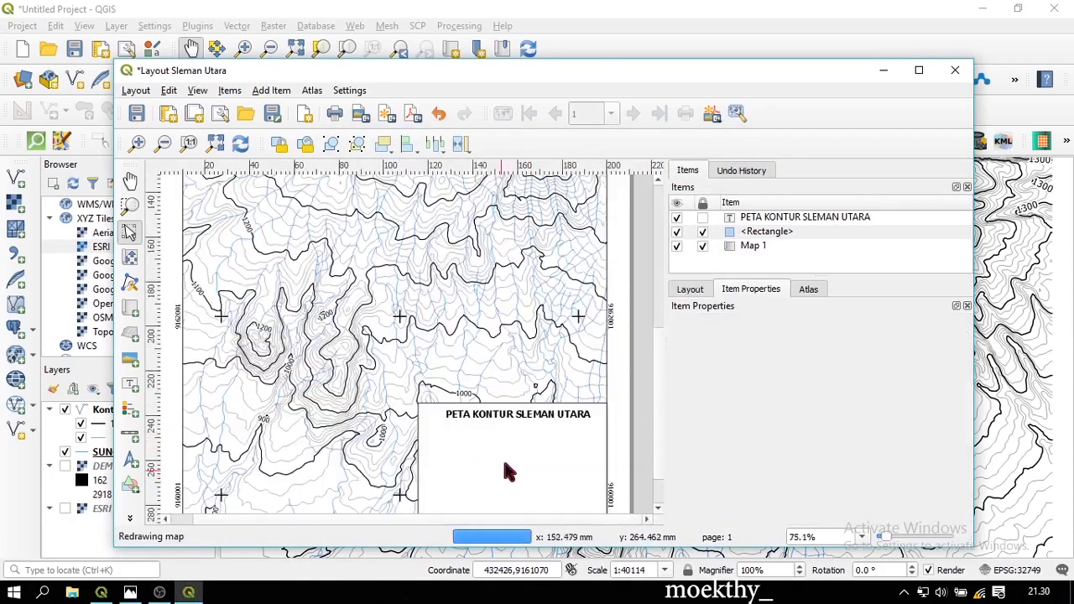
{"action": "left_click", "coordinate": [547, 417]}
{"action": "left_click_drag", "start_coordinate": [549, 420], "coordinate": [553, 423]}
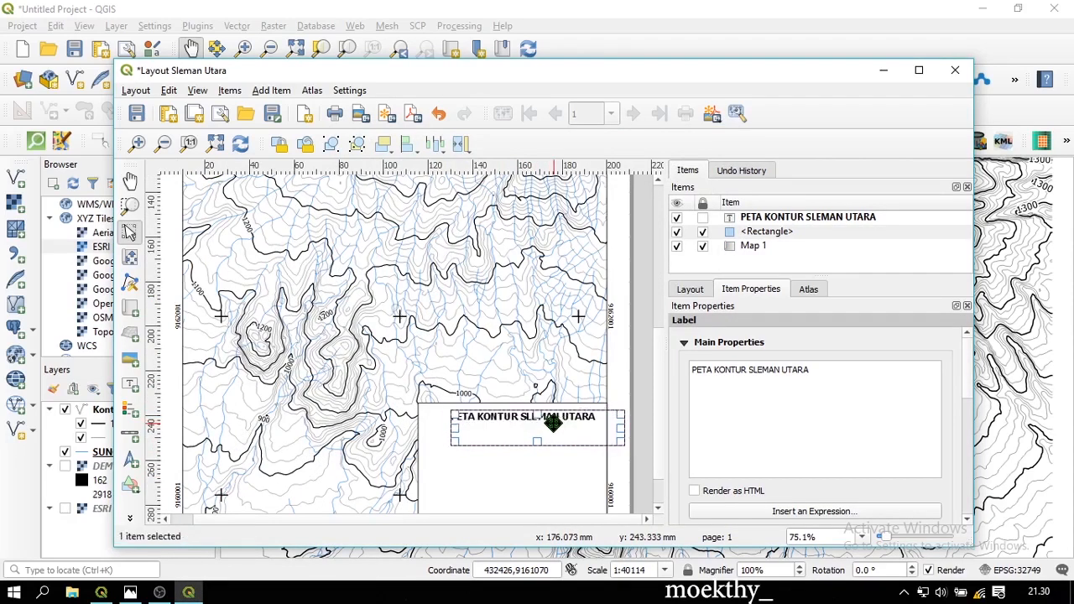
{"action": "left_click", "coordinate": [522, 475]}
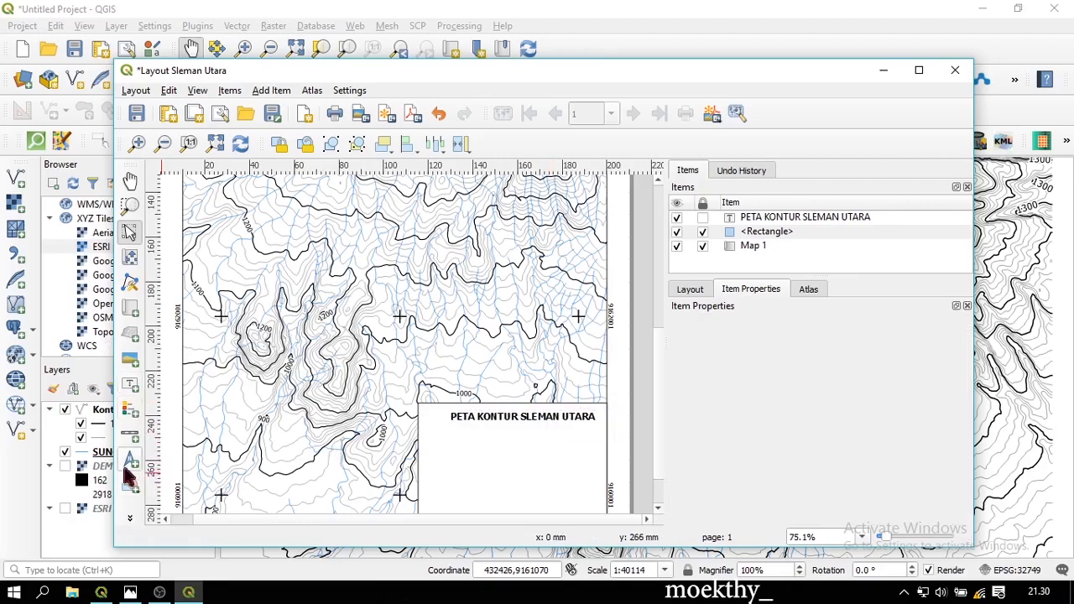
Maximize the layout window and place a north arrow at the left of the title box
{"action": "left_click", "coordinate": [918, 70]}
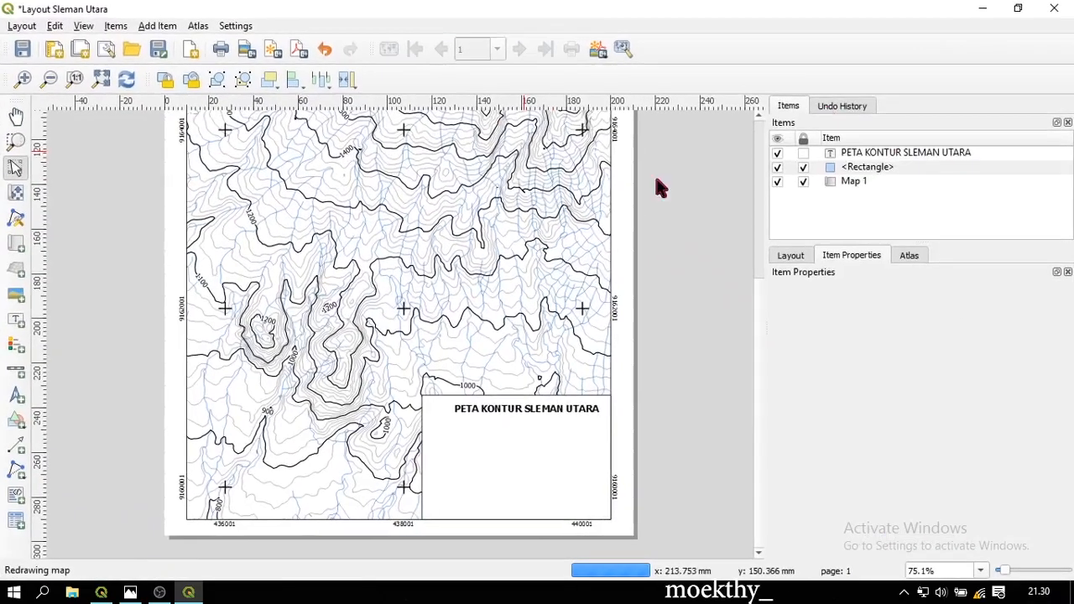
{"action": "left_click", "coordinate": [18, 396]}
{"action": "mouse_move", "coordinate": [431, 416]}
{"action": "left_mouse_down"}
{"action": "mouse_move", "coordinate": [492, 482]}
{"action": "mouse_move", "coordinate": [450, 424]}
{"action": "left_mouse_up"}
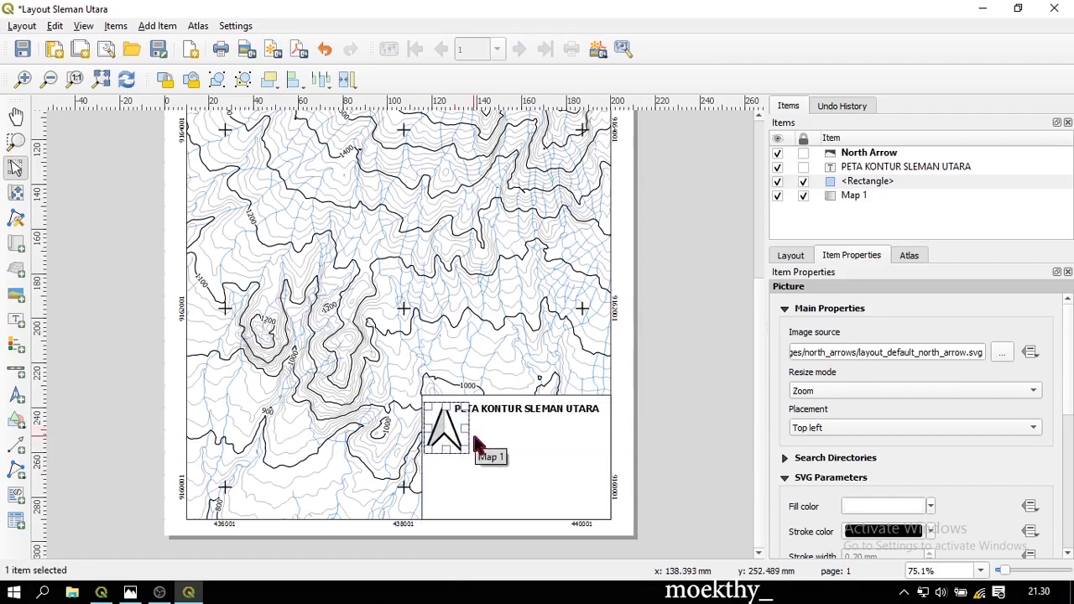
{"action": "left_click", "coordinate": [546, 452]}
Nudge the title label two steps to the right
{"action": "left_click", "coordinate": [527, 409]}
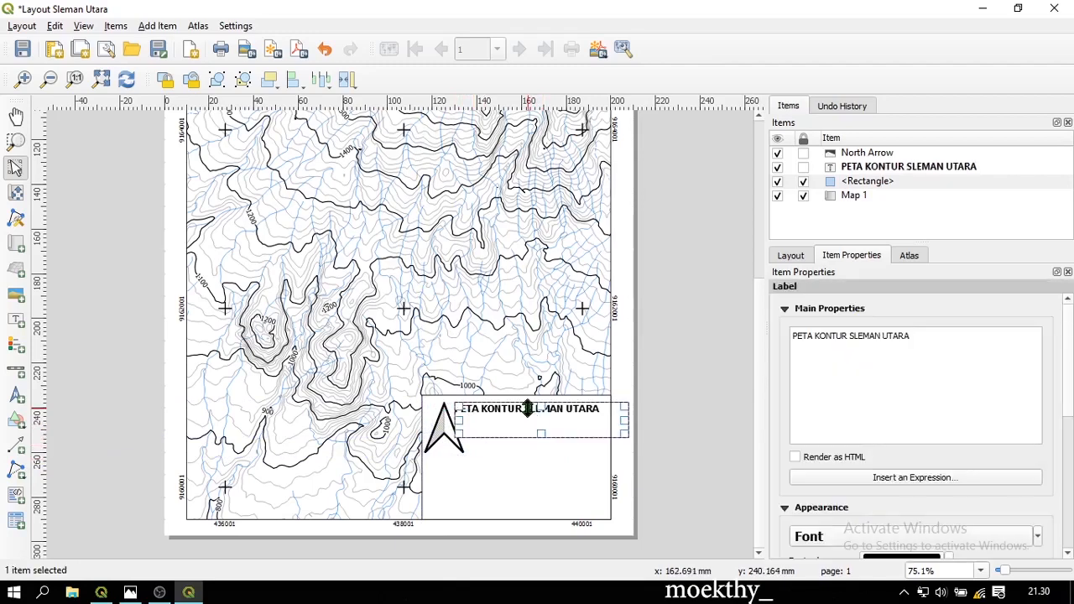
{"action": "key", "text": "Right"}
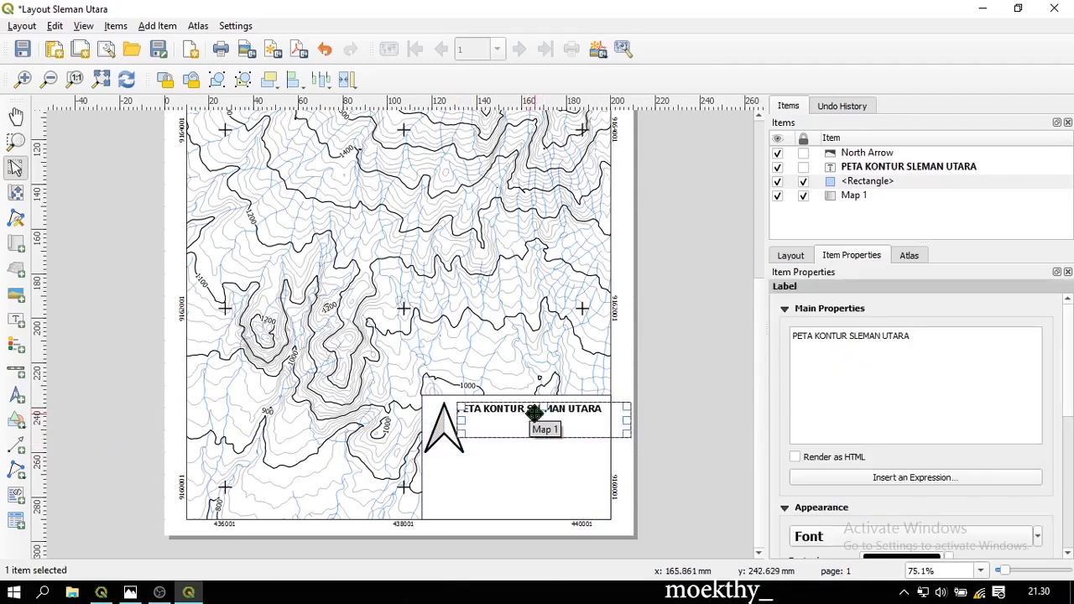
{"action": "key", "text": "Right"}
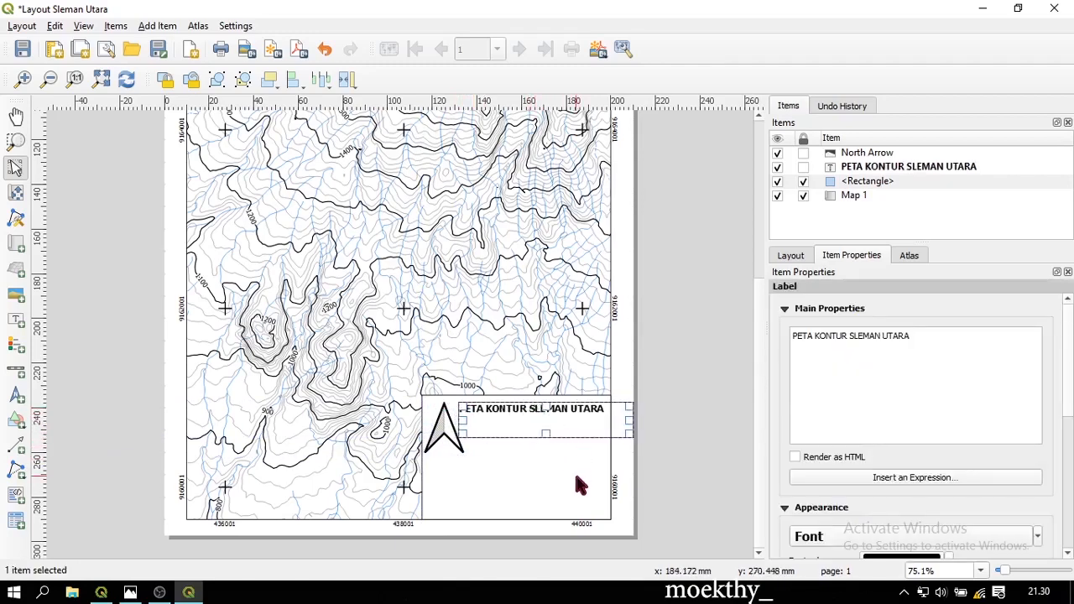
{"action": "left_click", "coordinate": [574, 472]}
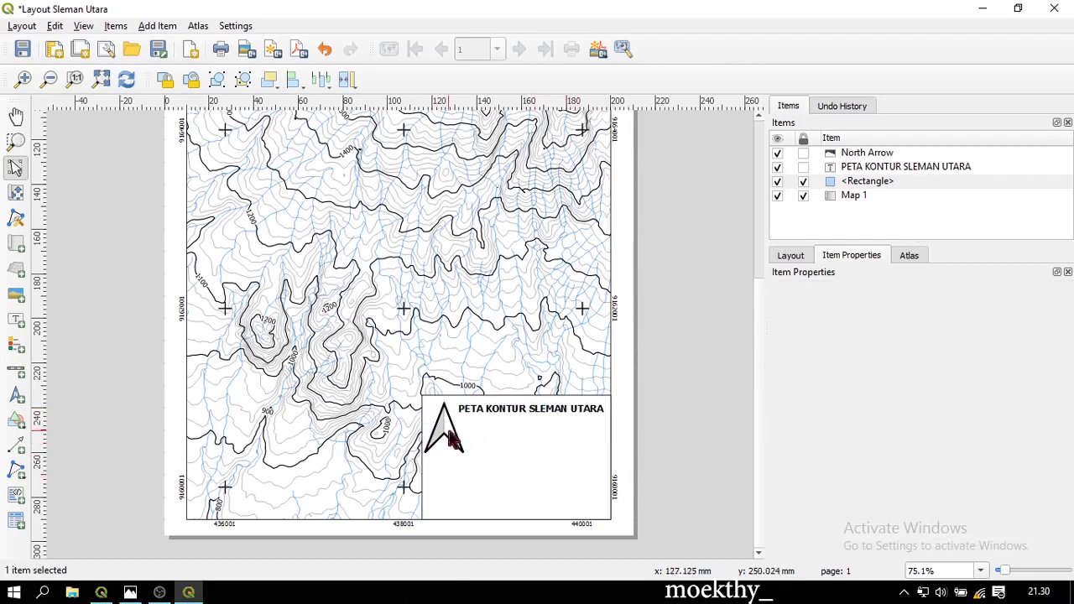
Shrink the north arrow to fit below the title
{"action": "left_click", "coordinate": [439, 434]}
{"action": "left_click_drag", "start_coordinate": [472, 458], "coordinate": [450, 436]}
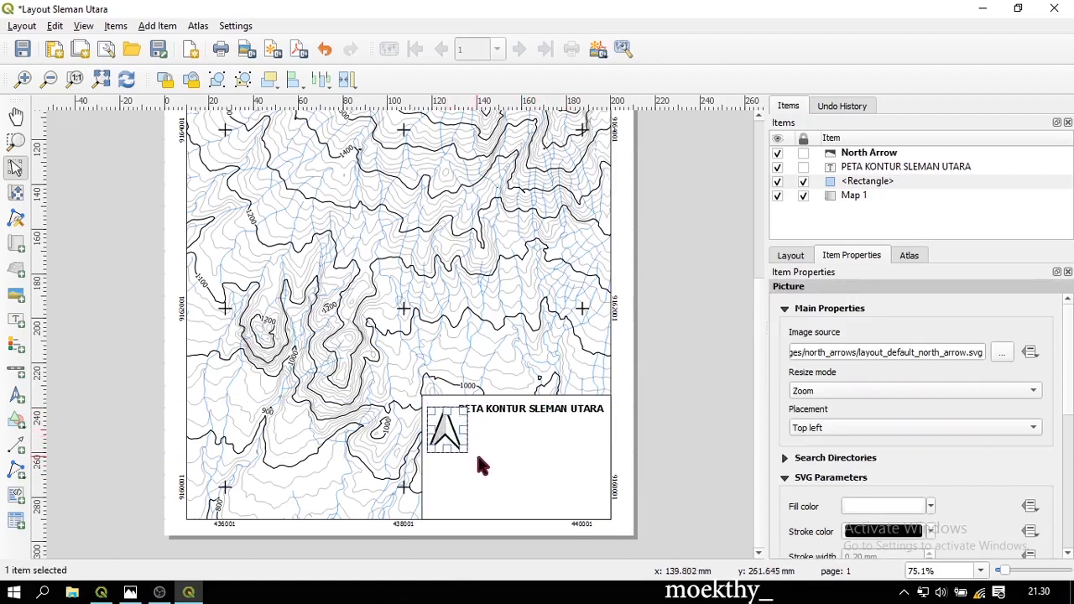
{"action": "left_click", "coordinate": [481, 466]}
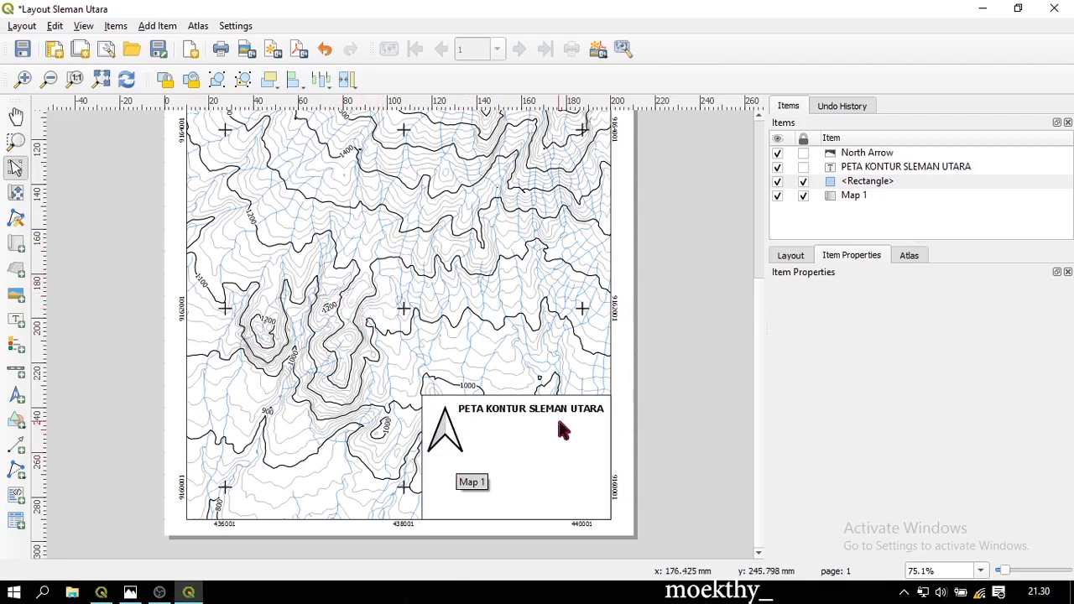
Draw a legend over the map's lower right and lock the title label in the Items panel
{"action": "left_click", "coordinate": [18, 349]}
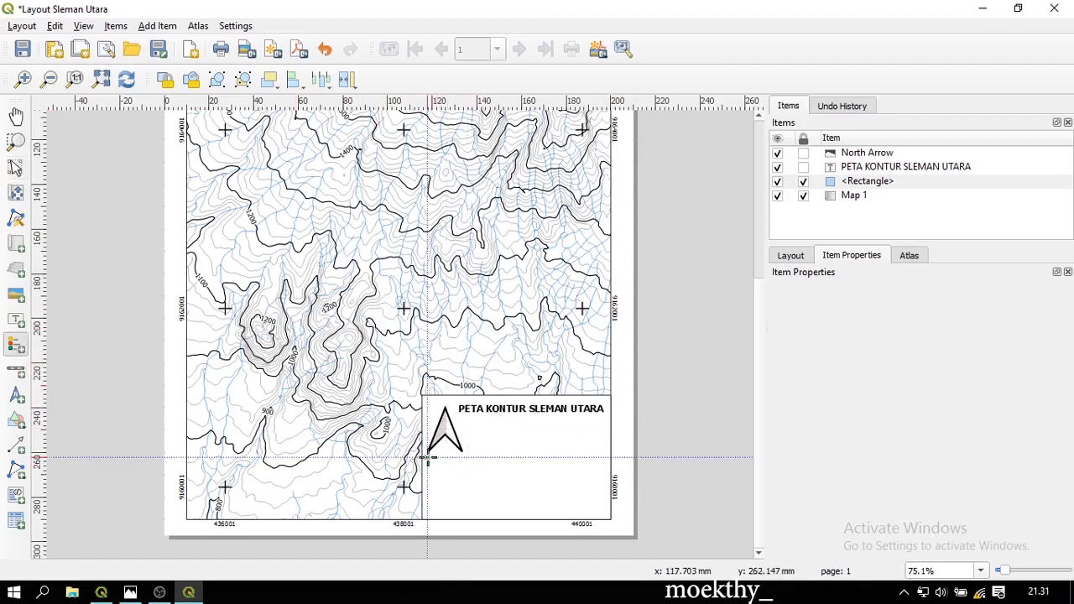
{"action": "left_click_drag", "start_coordinate": [428, 457], "coordinate": [583, 555]}
{"action": "left_click_drag", "start_coordinate": [529, 410], "coordinate": [538, 347]}
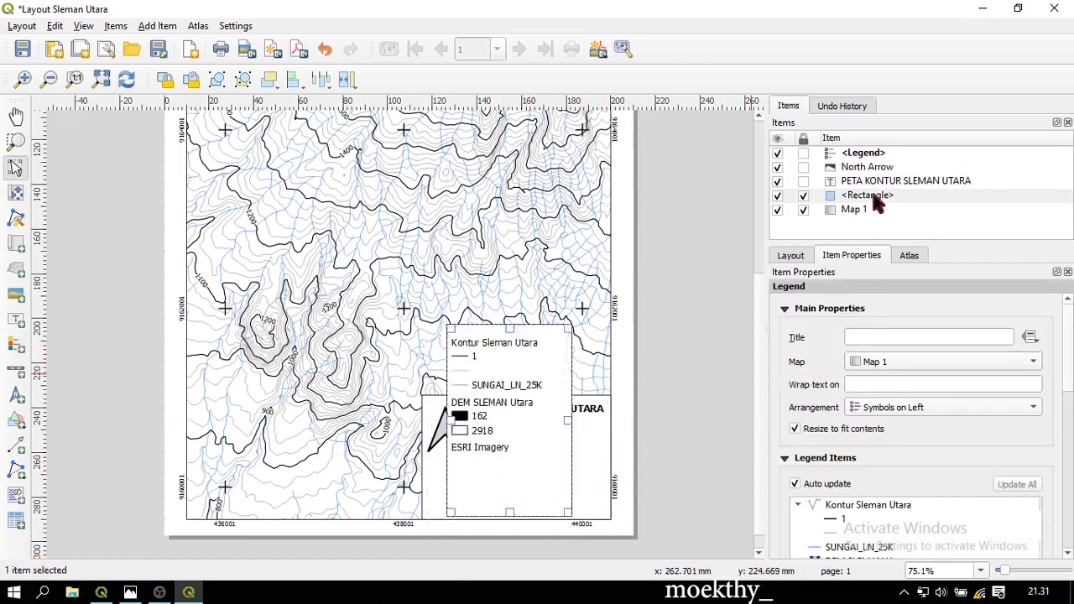
{"action": "left_click", "coordinate": [873, 156]}
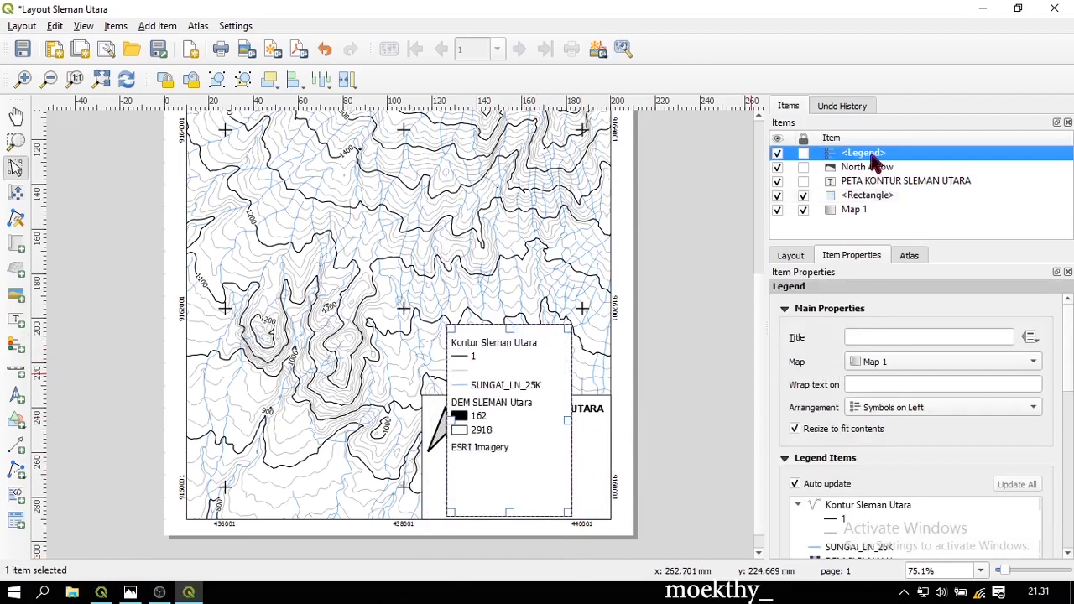
{"action": "left_click", "coordinate": [803, 182]}
Title the legend 'Legenda' and turn off Resize to fit contents and Auto update
{"action": "left_click", "coordinate": [904, 339]}
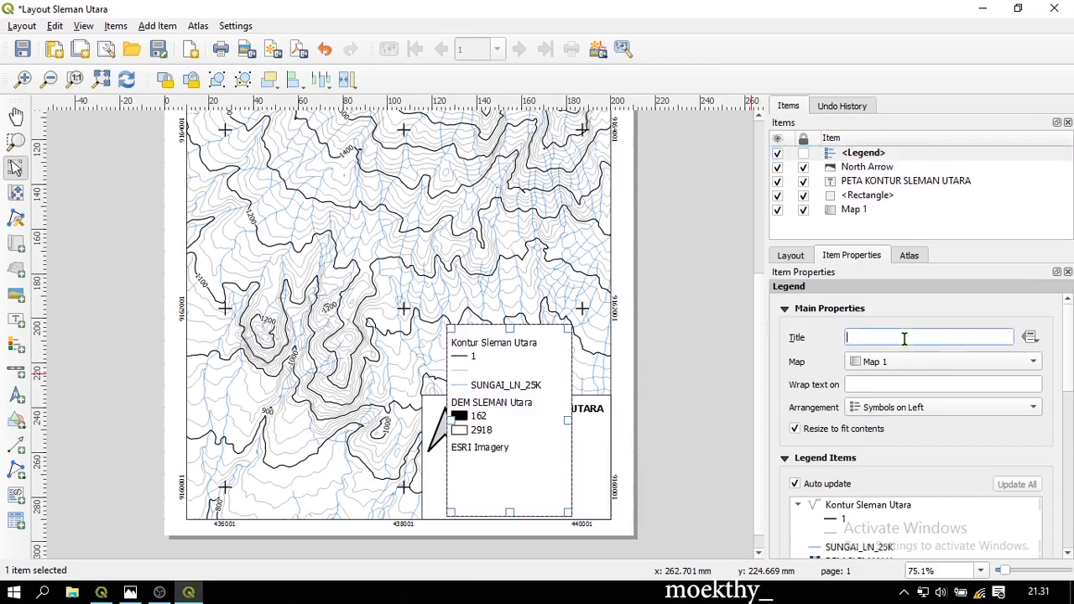
{"action": "type", "text": "Legenda"}
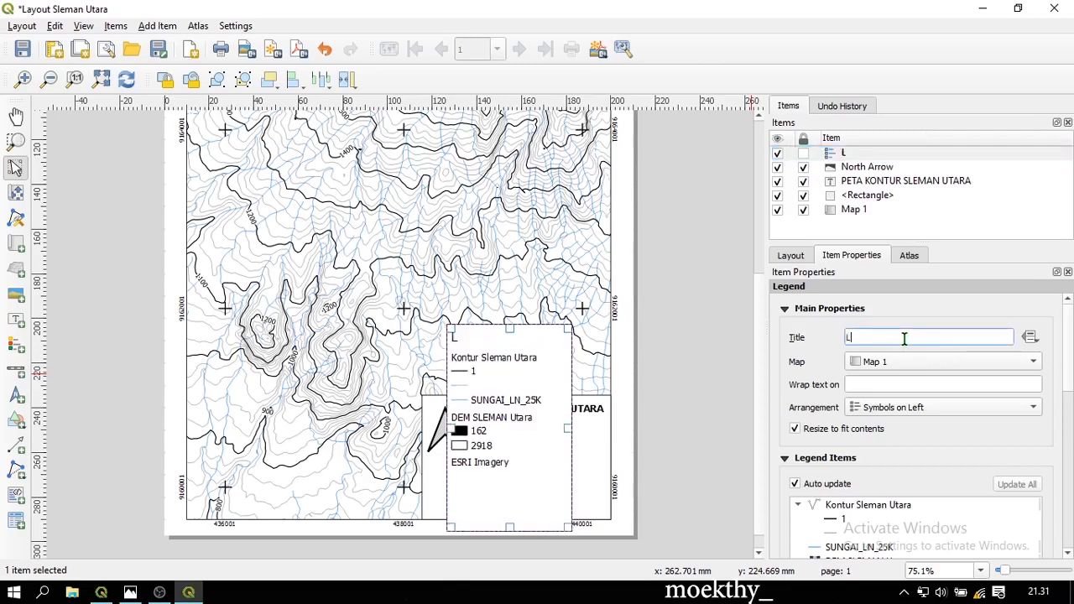
{"action": "left_click", "coordinate": [818, 432]}
{"action": "scroll", "coordinate": [932, 439], "scroll_direction": "down", "scroll_amount": 2}
{"action": "left_click", "coordinate": [835, 390]}
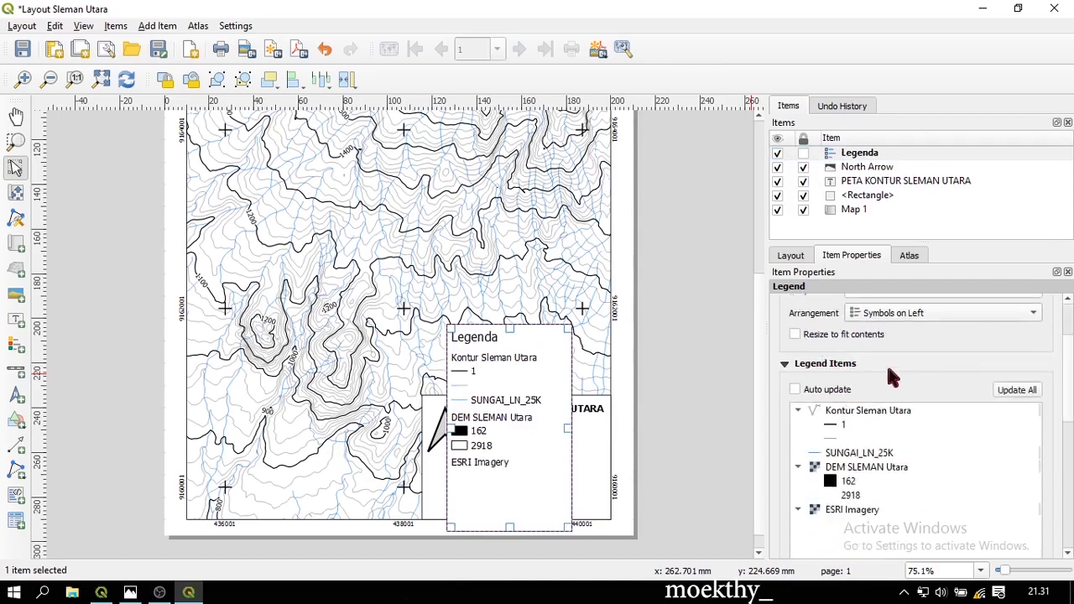
{"action": "scroll", "coordinate": [906, 374], "scroll_direction": "down", "scroll_amount": 1}
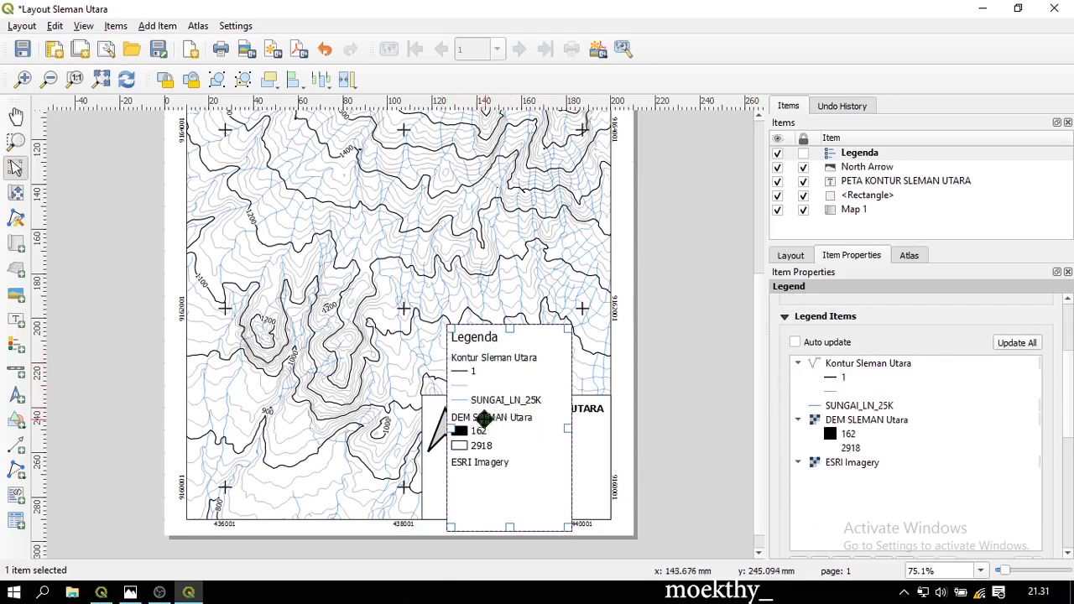
{"action": "scroll", "coordinate": [921, 440], "scroll_direction": "down", "scroll_amount": 3}
{"action": "scroll", "coordinate": [919, 438], "scroll_direction": "up", "scroll_amount": 3}
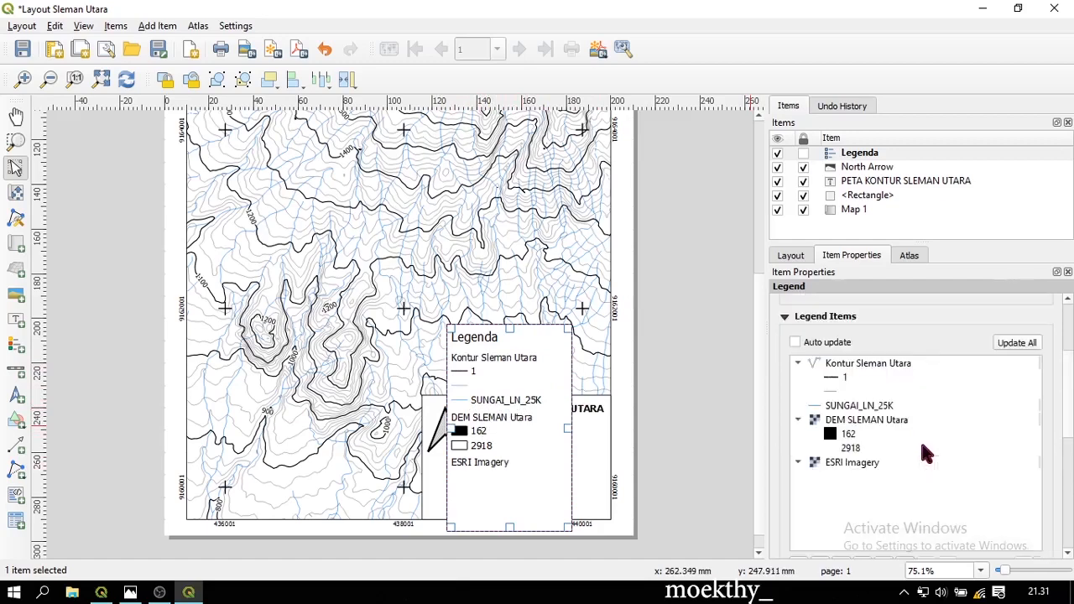
Hide the Kontur Sleman Utara heading and remove the blank legend entry
{"action": "right_click", "coordinate": [850, 365]}
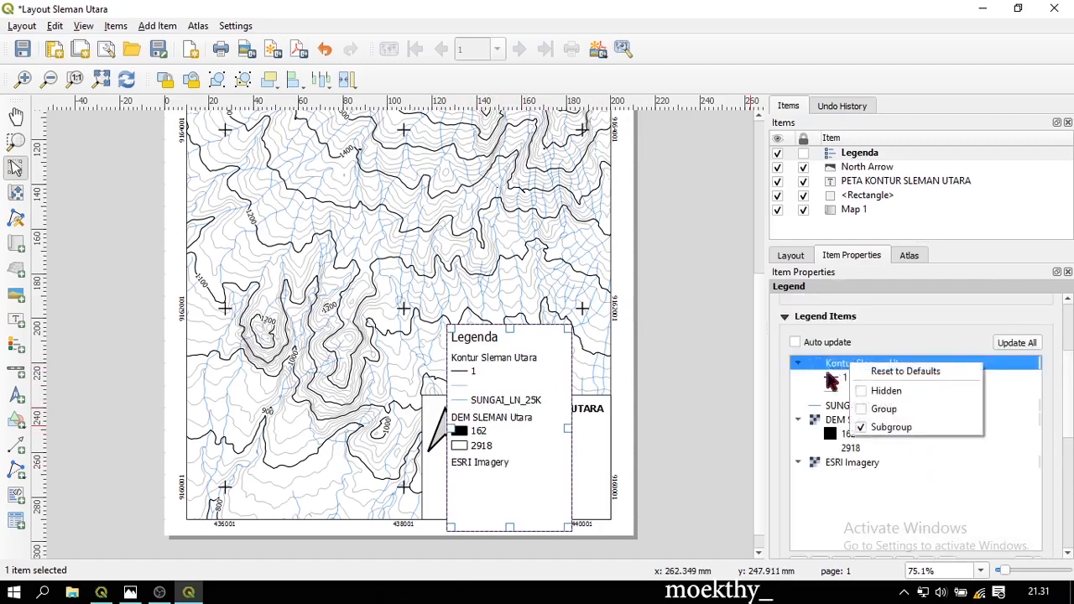
{"action": "left_click", "coordinate": [886, 393]}
{"action": "left_click", "coordinate": [848, 391]}
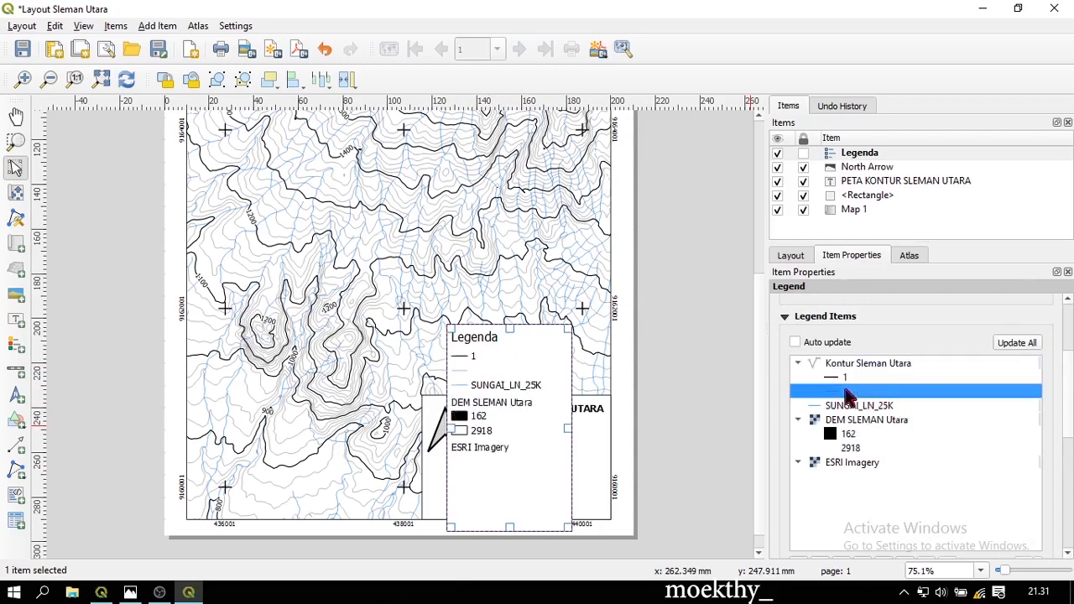
{"action": "left_click", "coordinate": [842, 391]}
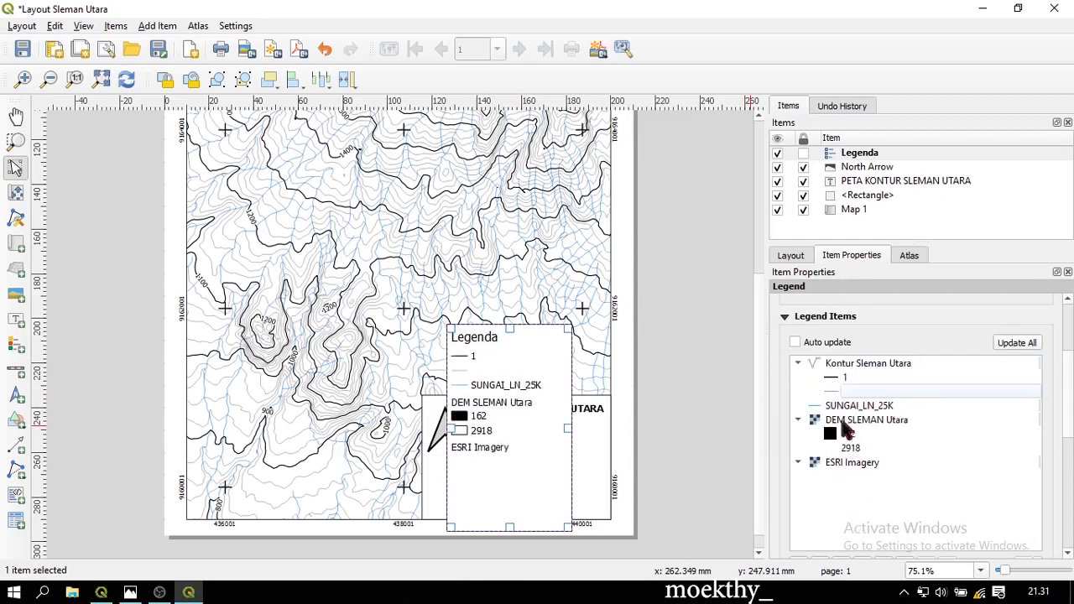
{"action": "scroll", "coordinate": [864, 497], "scroll_direction": "down", "scroll_amount": 2}
{"action": "left_click", "coordinate": [883, 473]}
{"action": "scroll", "coordinate": [882, 420], "scroll_direction": "up", "scroll_amount": 3}
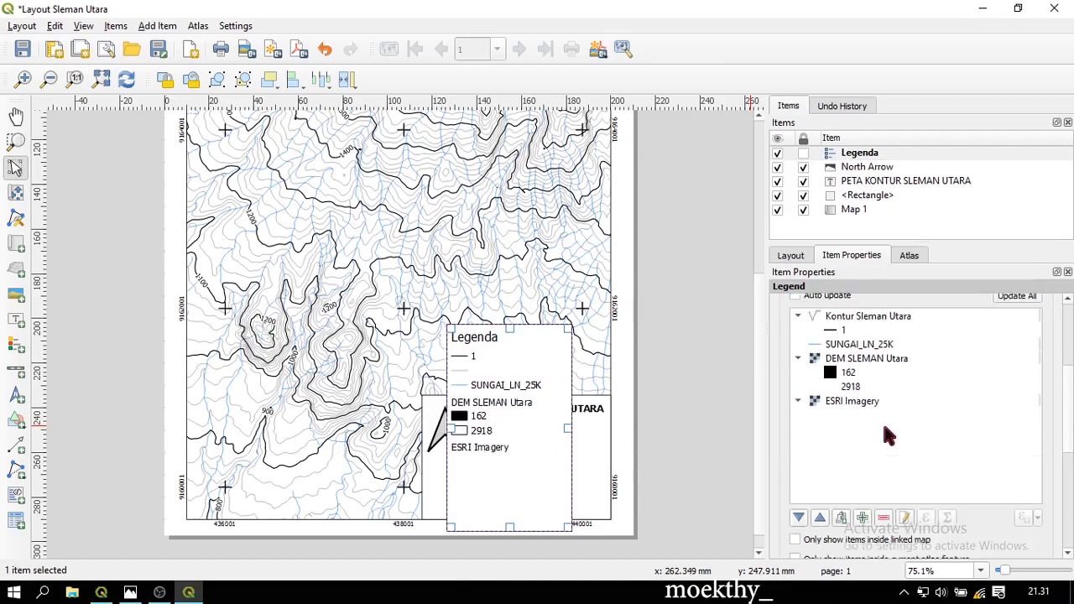
Remove the DEM SLEMAN Utara and ESRI Imagery entries from the legend
{"action": "left_click", "coordinate": [678, 411]}
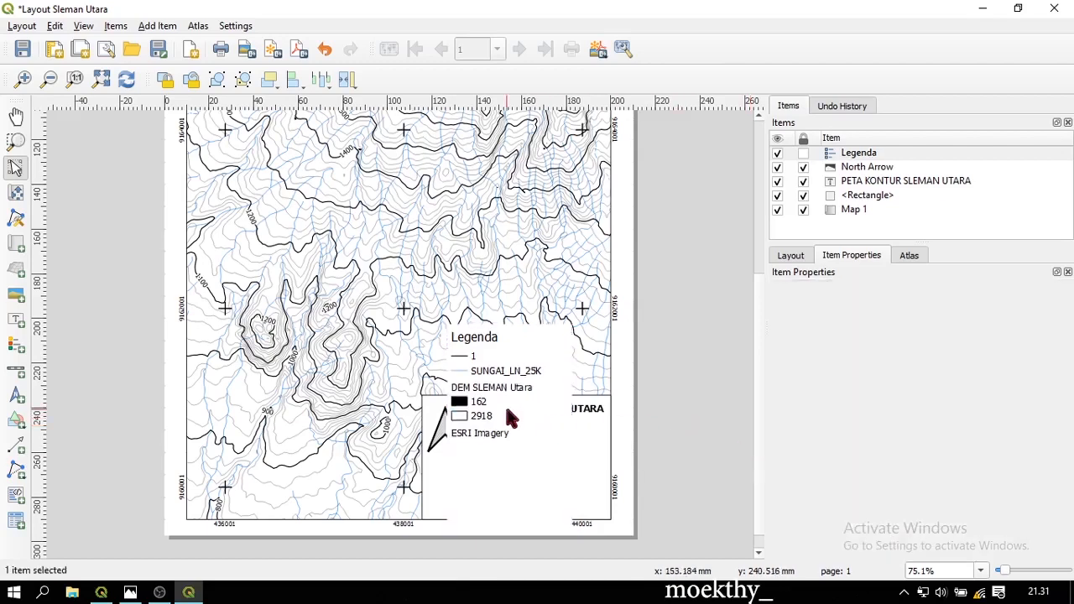
{"action": "left_click", "coordinate": [506, 406]}
{"action": "scroll", "coordinate": [887, 450], "scroll_direction": "down", "scroll_amount": 2}
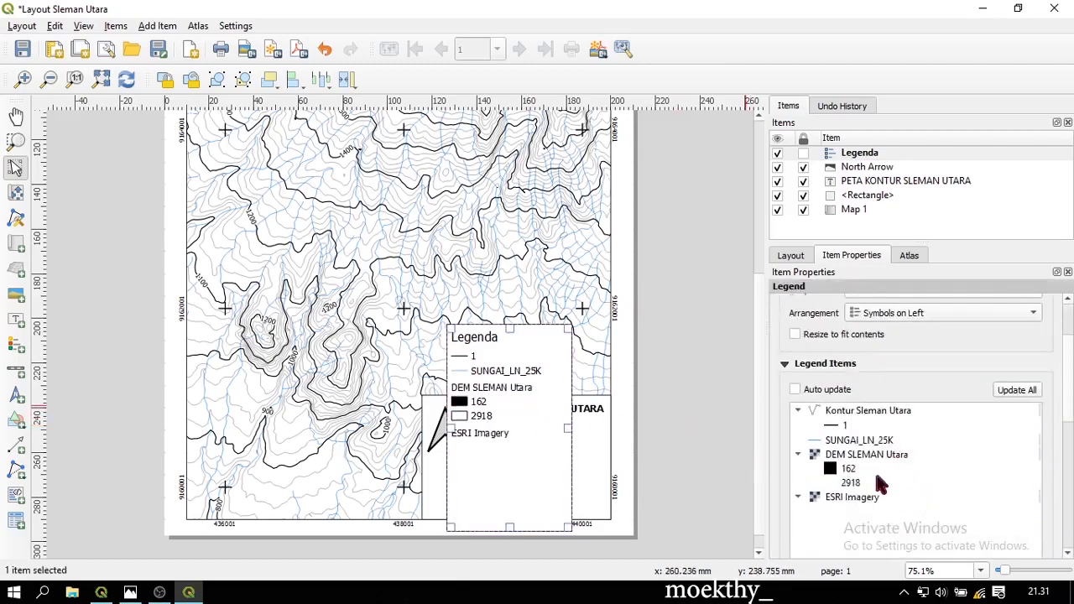
{"action": "left_click", "coordinate": [858, 454]}
{"action": "left_click", "coordinate": [863, 498], "text": "shift"}
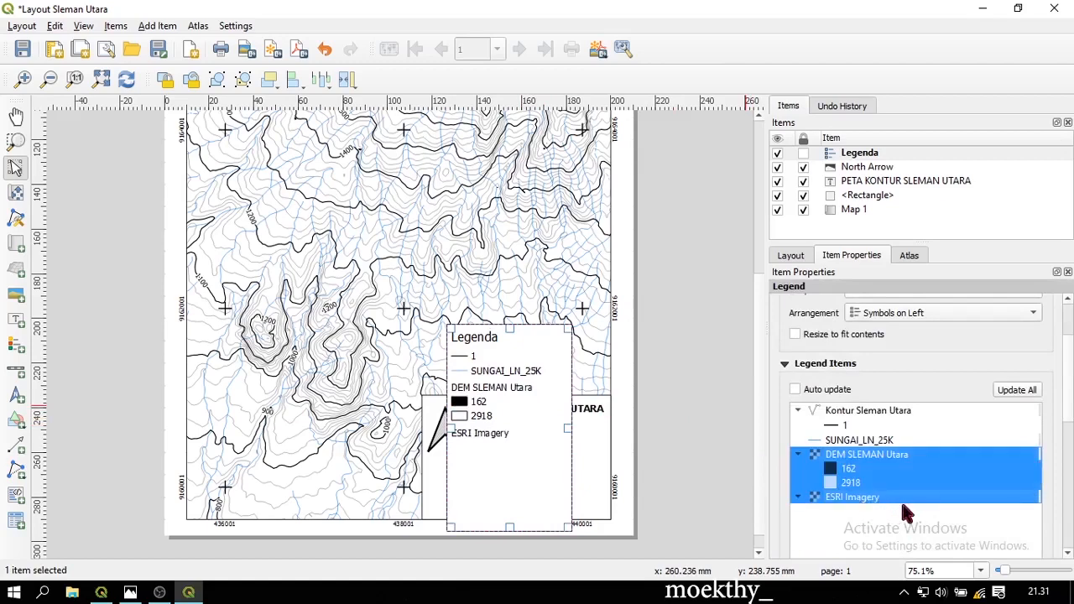
{"action": "scroll", "coordinate": [897, 503], "scroll_direction": "down", "scroll_amount": 2}
{"action": "left_click", "coordinate": [882, 513]}
{"action": "scroll", "coordinate": [865, 470], "scroll_direction": "up", "scroll_amount": 1}
{"action": "scroll", "coordinate": [856, 453], "scroll_direction": "up", "scroll_amount": 1}
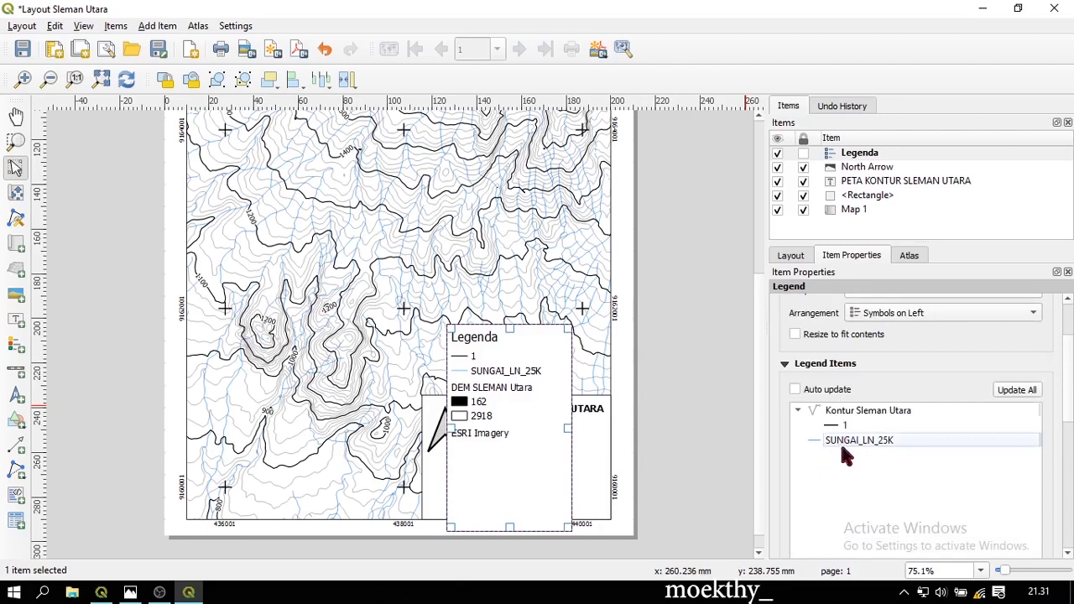
{"action": "left_click", "coordinate": [847, 427]}
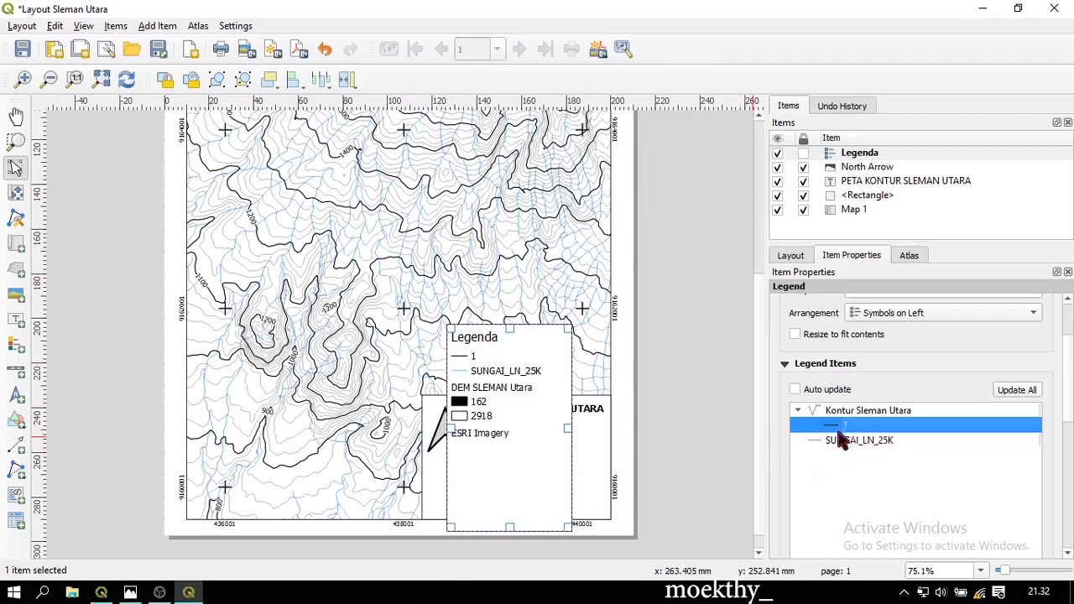
{"action": "left_click", "coordinate": [694, 365]}
{"action": "left_click", "coordinate": [501, 403]}
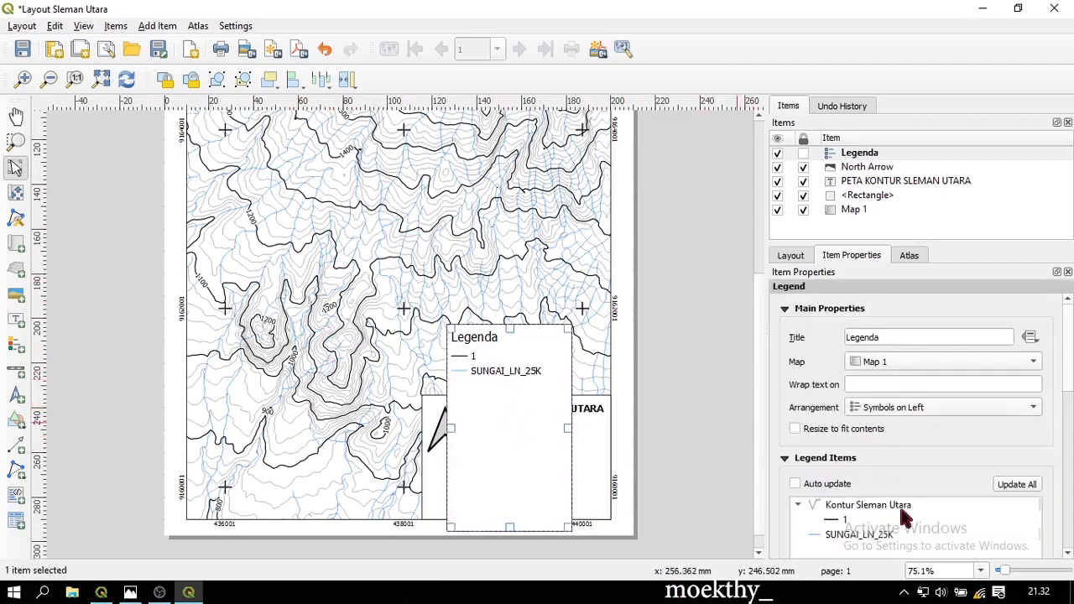
Change the item text of entry 1 to 'Garis Kontur' and SUNGAI_LN_25K to 'Sungai'
{"action": "scroll", "coordinate": [887, 468], "scroll_direction": "down", "scroll_amount": 1}
{"action": "double_click", "coordinate": [864, 473]}
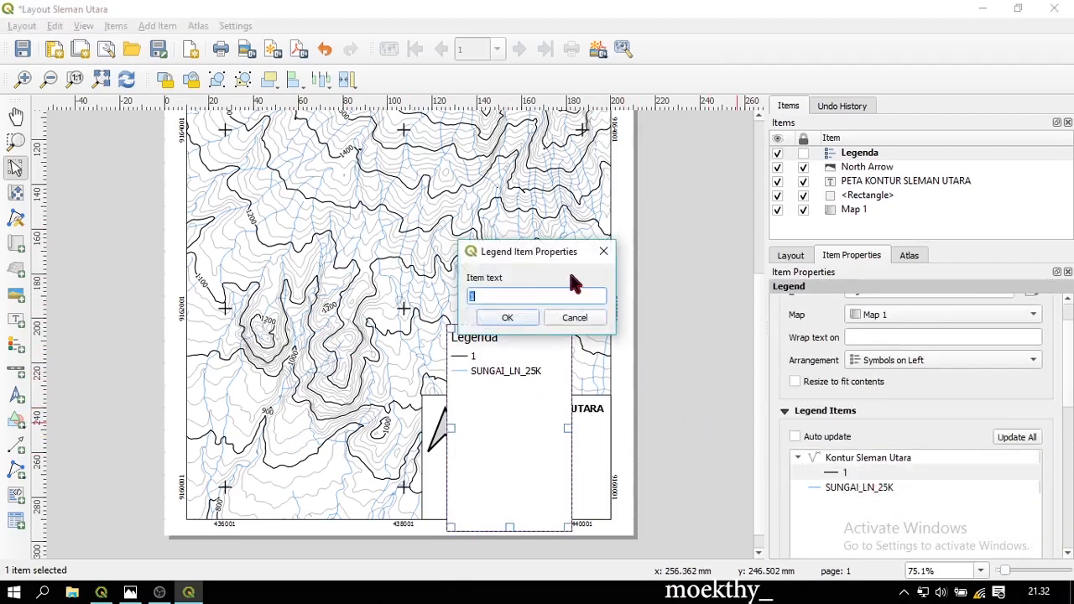
{"action": "type", "text": "Garis Kontur"}
{"action": "left_click", "coordinate": [508, 318]}
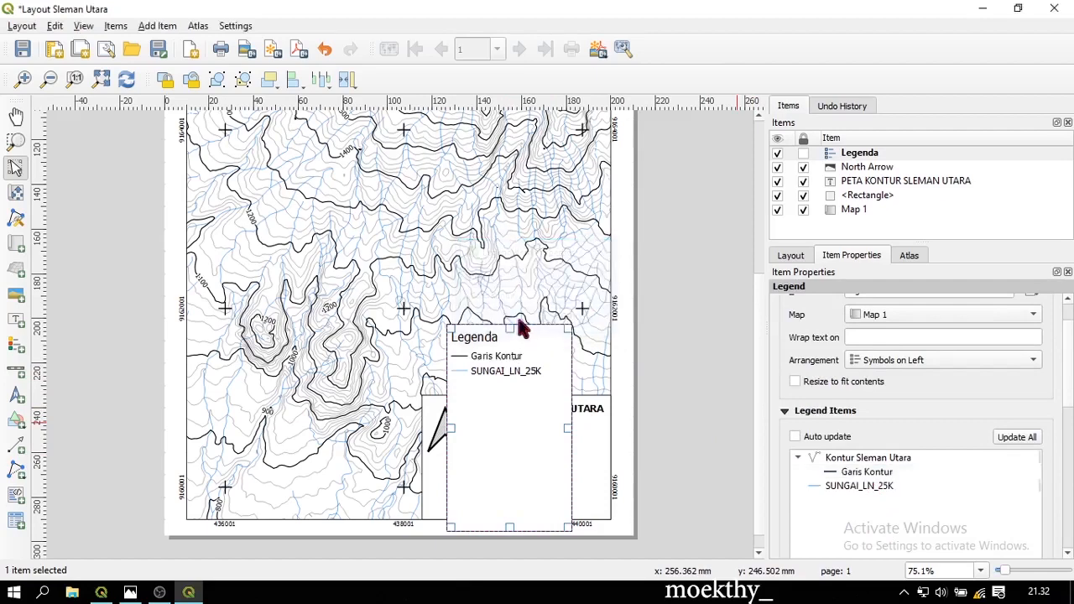
{"action": "double_click", "coordinate": [879, 487]}
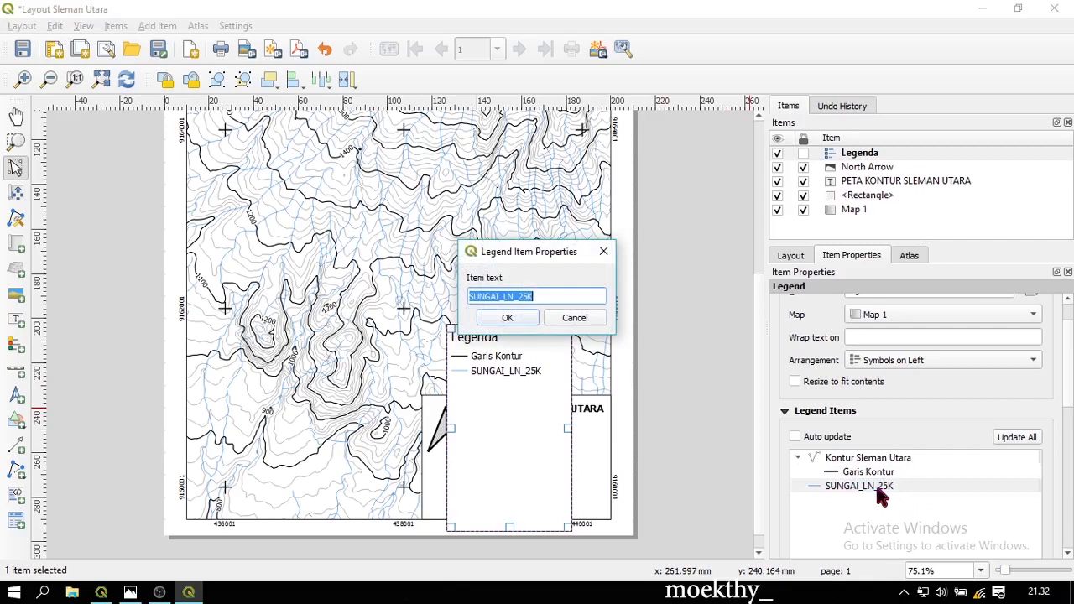
{"action": "type", "text": "Sungai"}
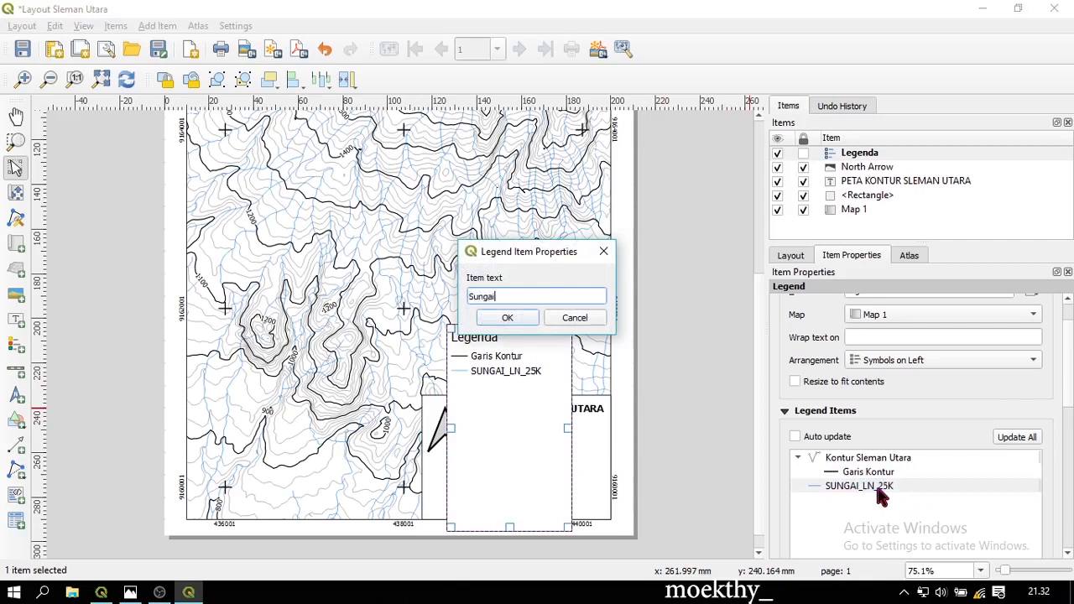
{"action": "left_click", "coordinate": [506, 318]}
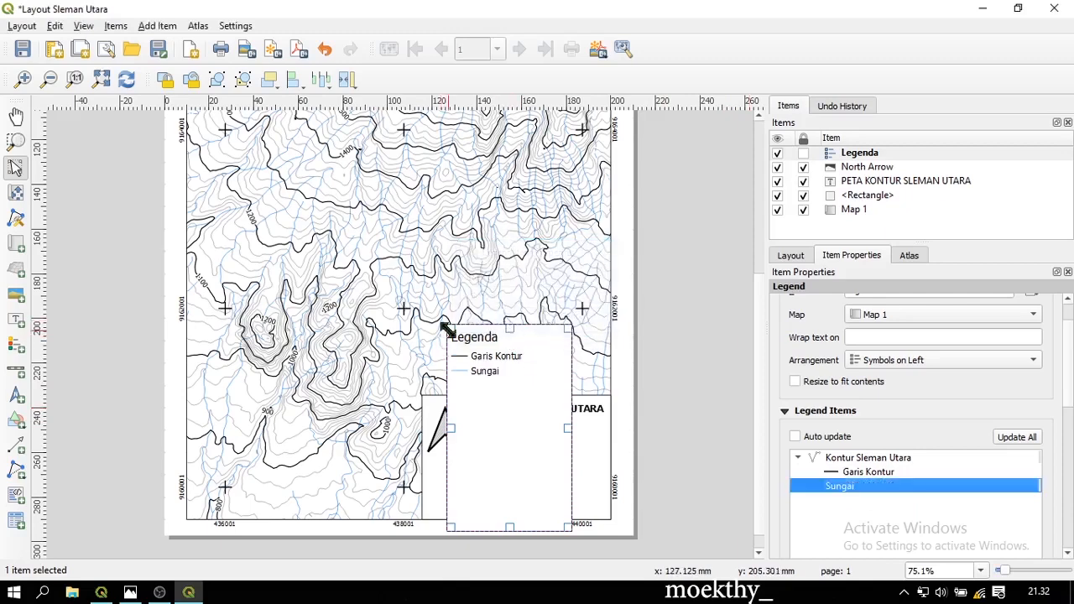
{"action": "scroll", "coordinate": [956, 432], "scroll_direction": "down", "scroll_amount": 3}
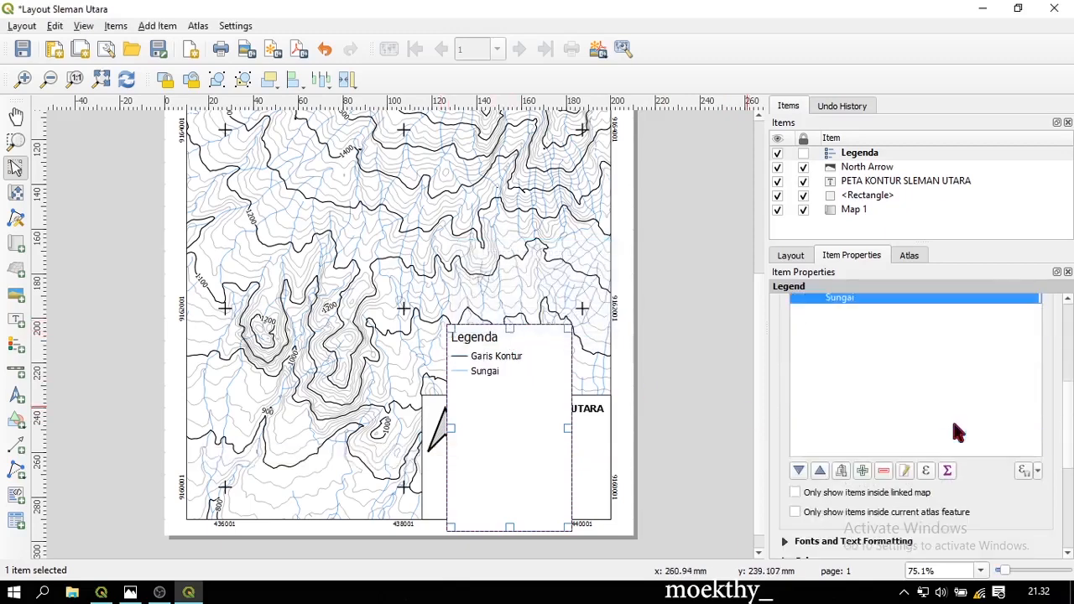
Expand Fonts and Text Formatting and bring up the Legend Title font settings
{"action": "scroll", "coordinate": [957, 428], "scroll_direction": "down", "scroll_amount": 3}
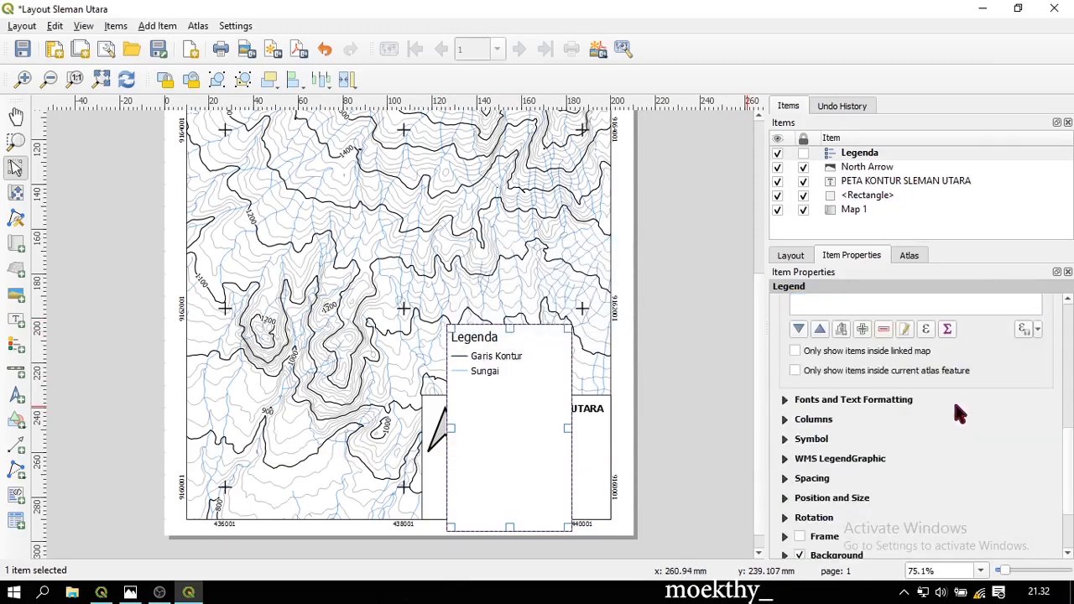
{"action": "left_click", "coordinate": [786, 402]}
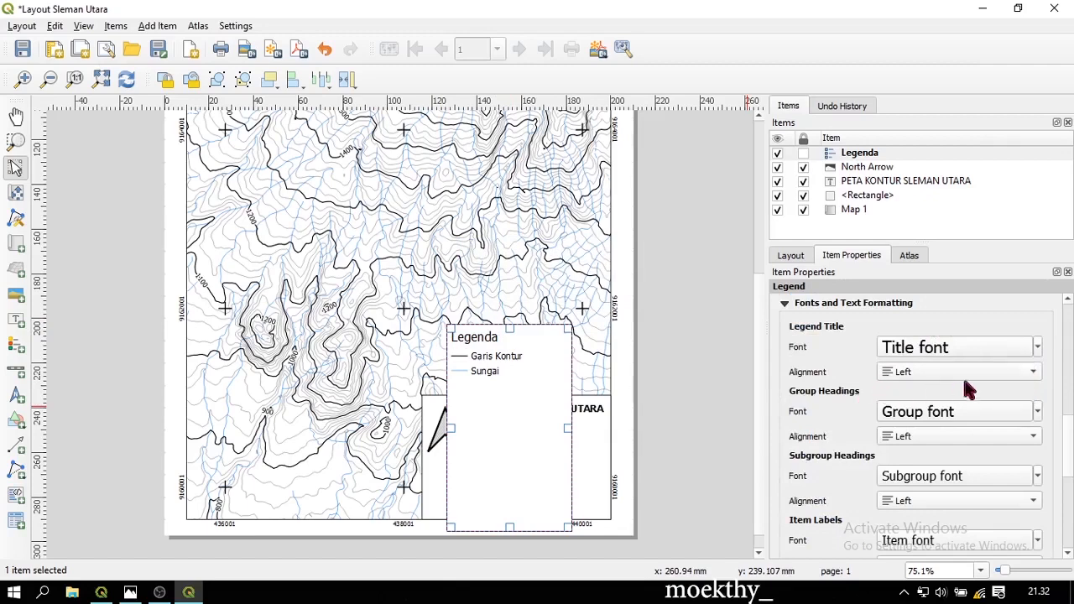
{"action": "left_click", "coordinate": [1032, 350]}
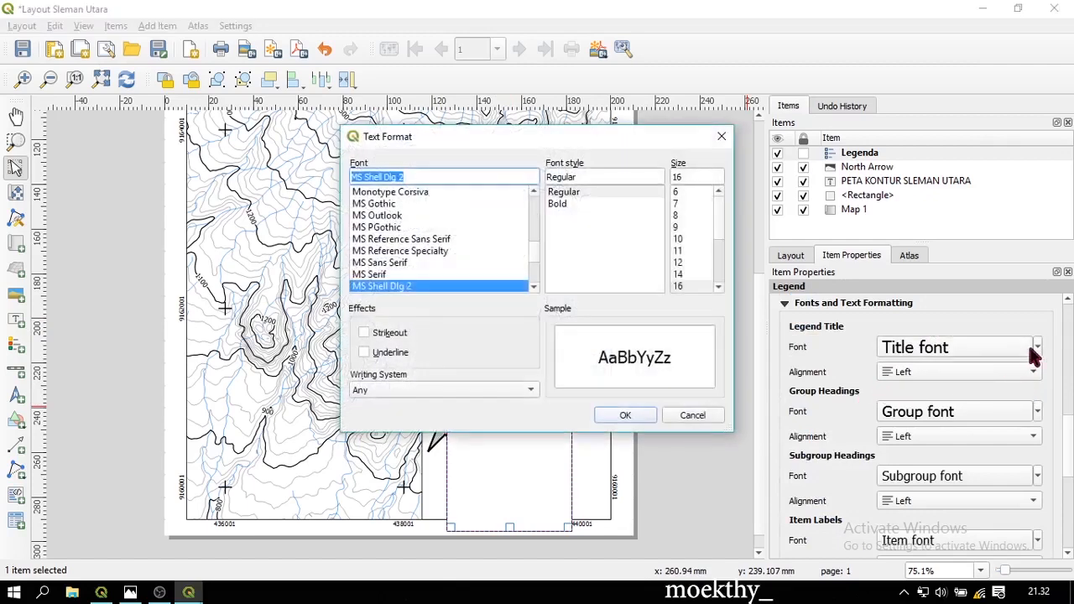
Make the legend title bold and shrink the legend frame into the title box
{"action": "left_click", "coordinate": [576, 205]}
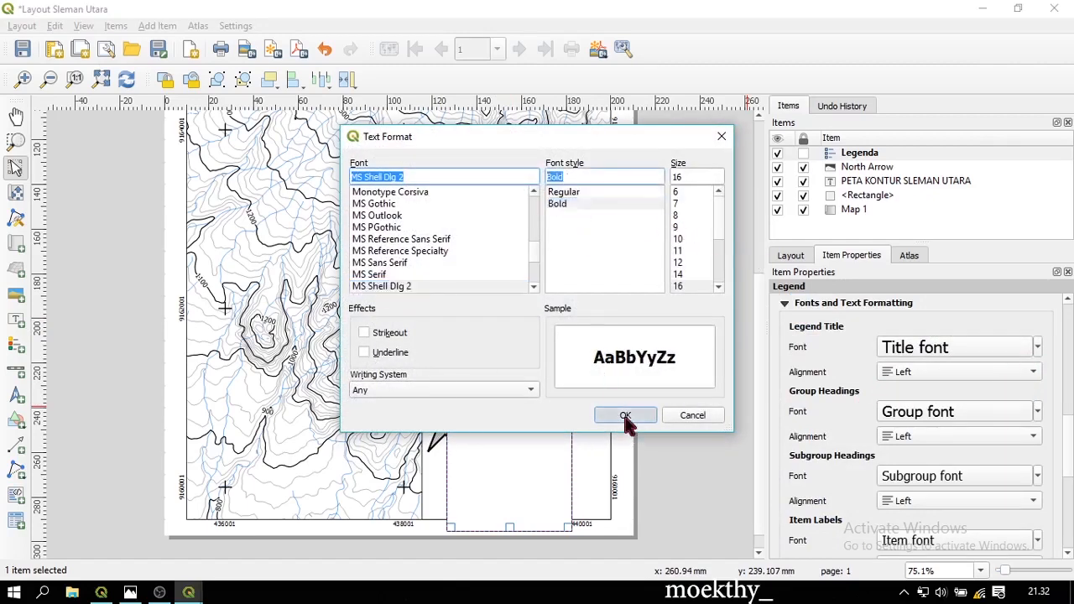
{"action": "left_click", "coordinate": [625, 415]}
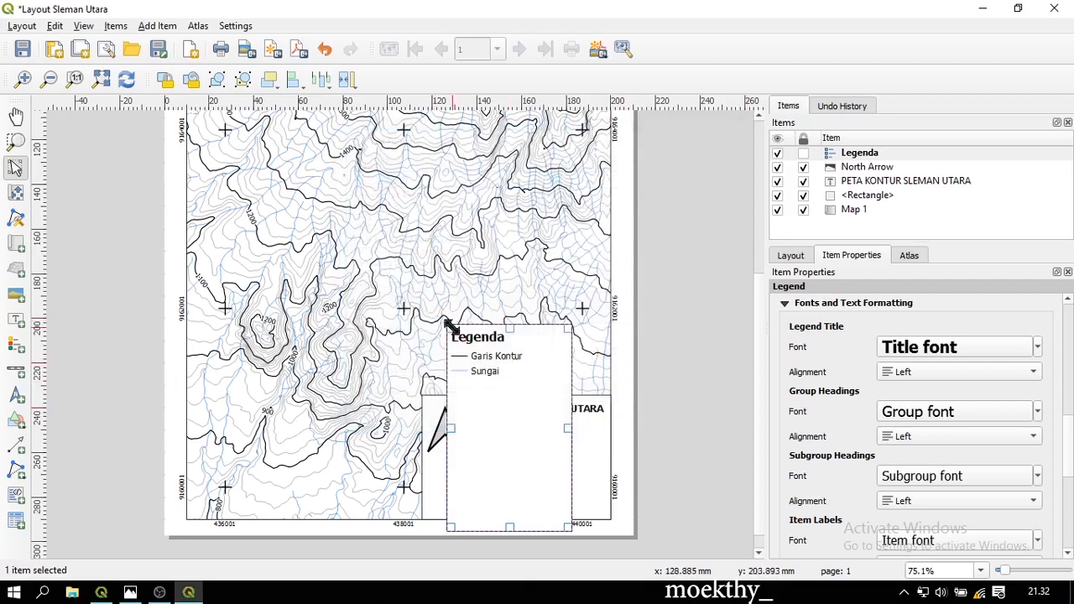
{"action": "left_click_drag", "start_coordinate": [450, 328], "coordinate": [463, 462]}
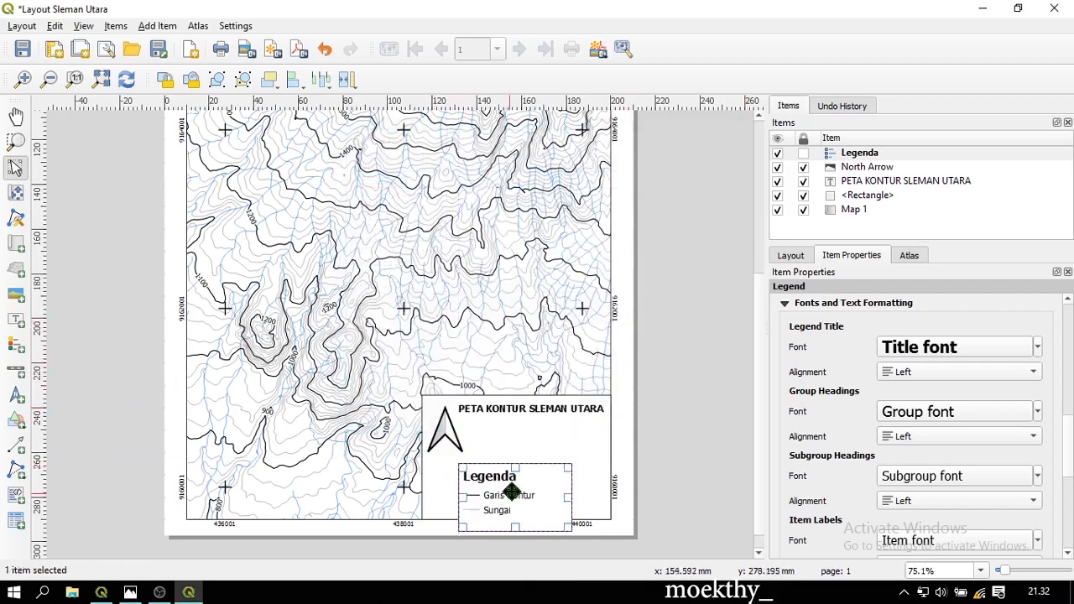
{"action": "left_click_drag", "start_coordinate": [505, 492], "coordinate": [468, 493]}
{"action": "left_click_drag", "start_coordinate": [428, 465], "coordinate": [445, 467]}
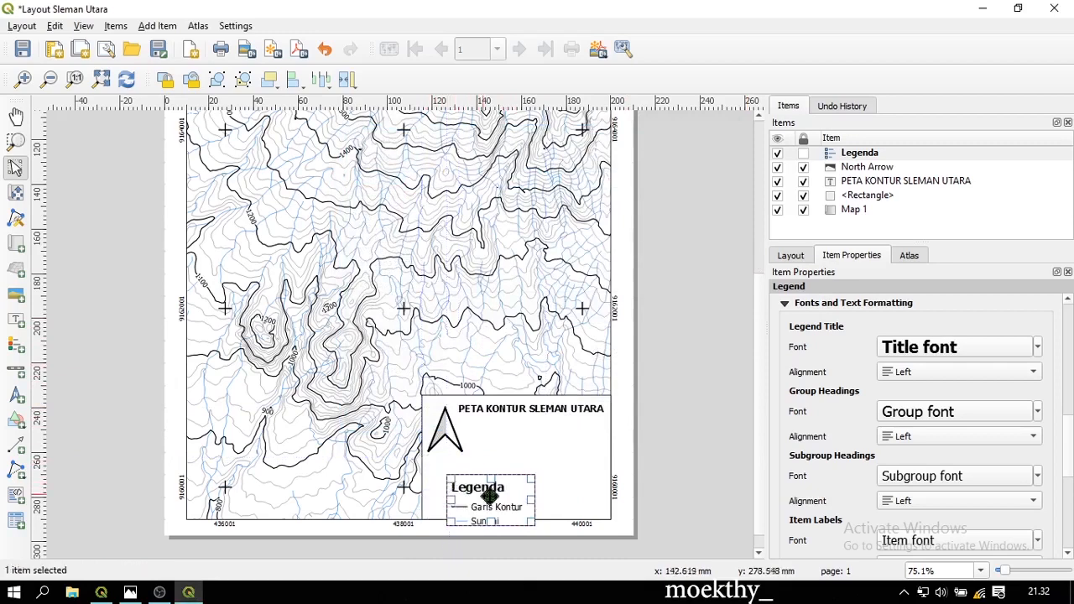
{"action": "left_click_drag", "start_coordinate": [501, 503], "coordinate": [478, 484]}
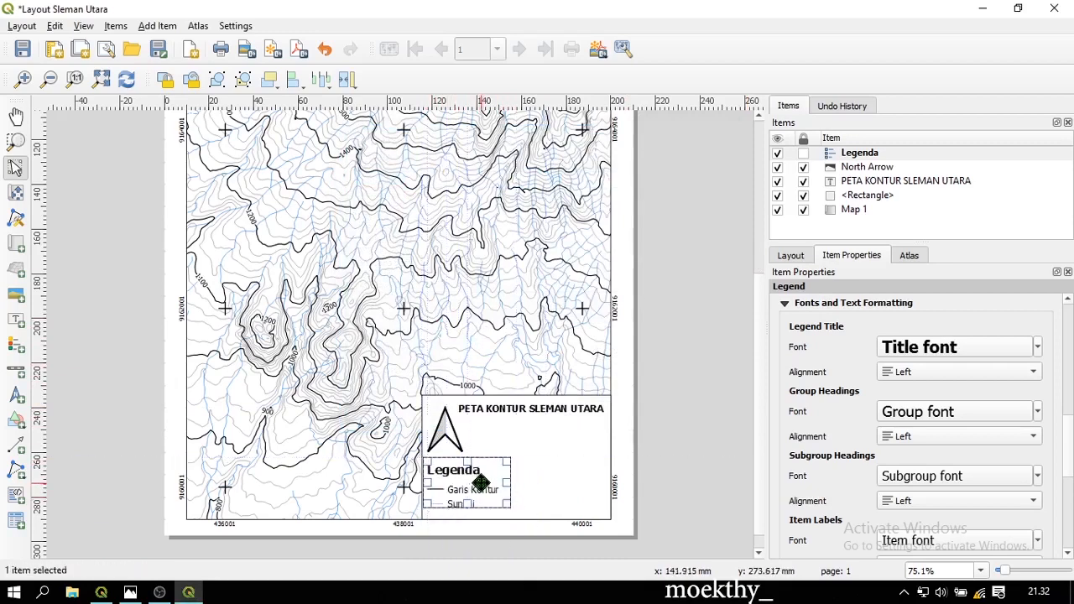
Position the legend inside the title box directly beneath the north arrow
{"action": "left_click", "coordinate": [531, 459]}
{"action": "scroll", "coordinate": [495, 499], "scroll_direction": "up", "scroll_amount": 1}
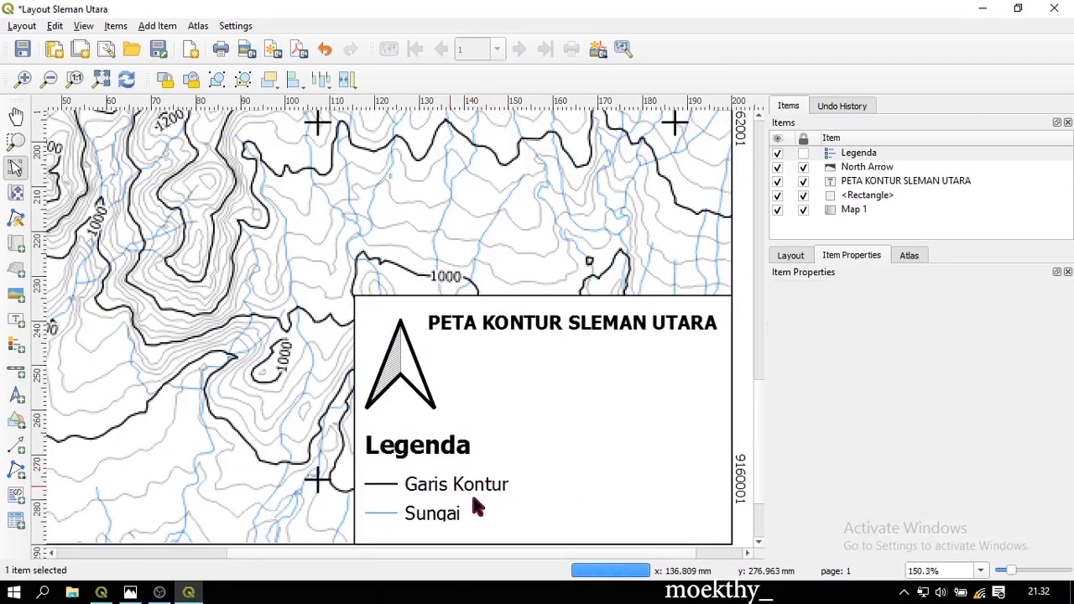
{"action": "left_click", "coordinate": [474, 503]}
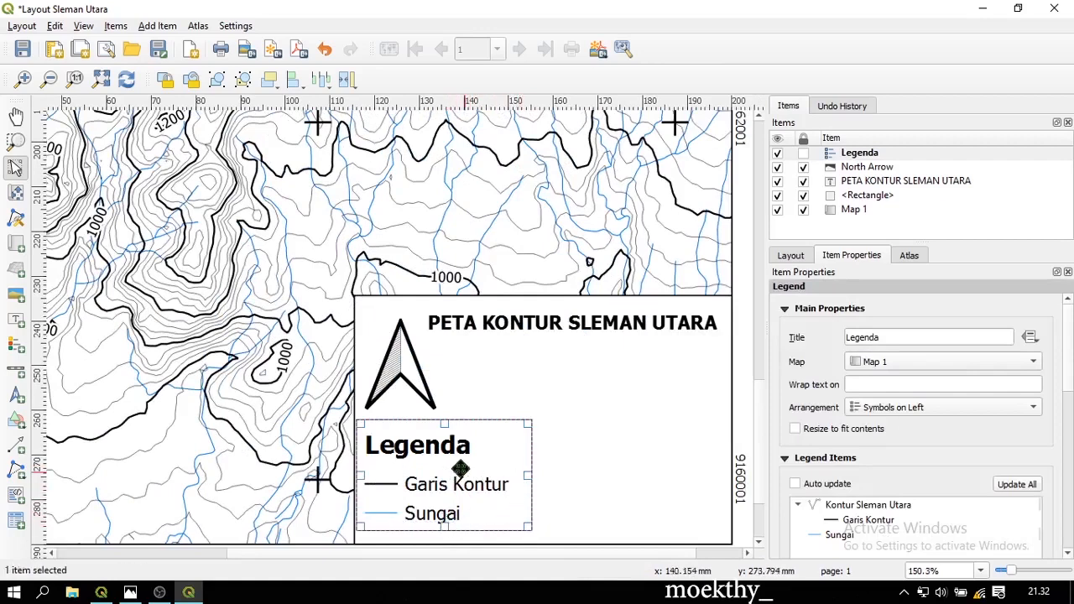
{"action": "left_click_drag", "start_coordinate": [446, 454], "coordinate": [443, 445]}
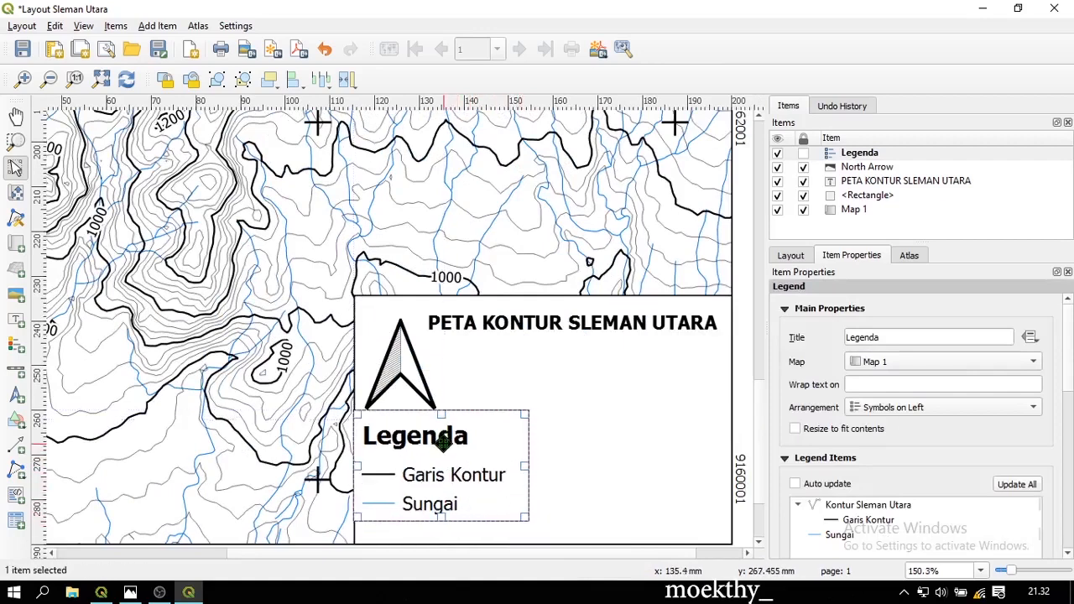
{"action": "left_click", "coordinate": [564, 430]}
{"action": "scroll", "coordinate": [564, 430], "scroll_direction": "down", "scroll_amount": 1}
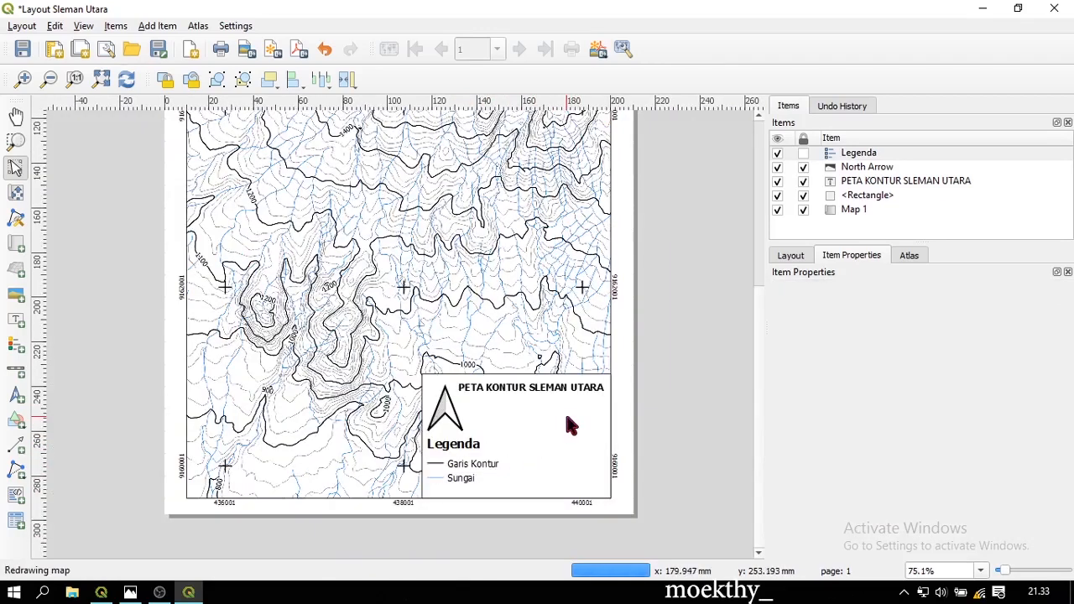
{"action": "scroll", "coordinate": [556, 441], "scroll_direction": "up", "scroll_amount": 1}
{"action": "scroll", "coordinate": [576, 444], "scroll_direction": "down", "scroll_amount": 1}
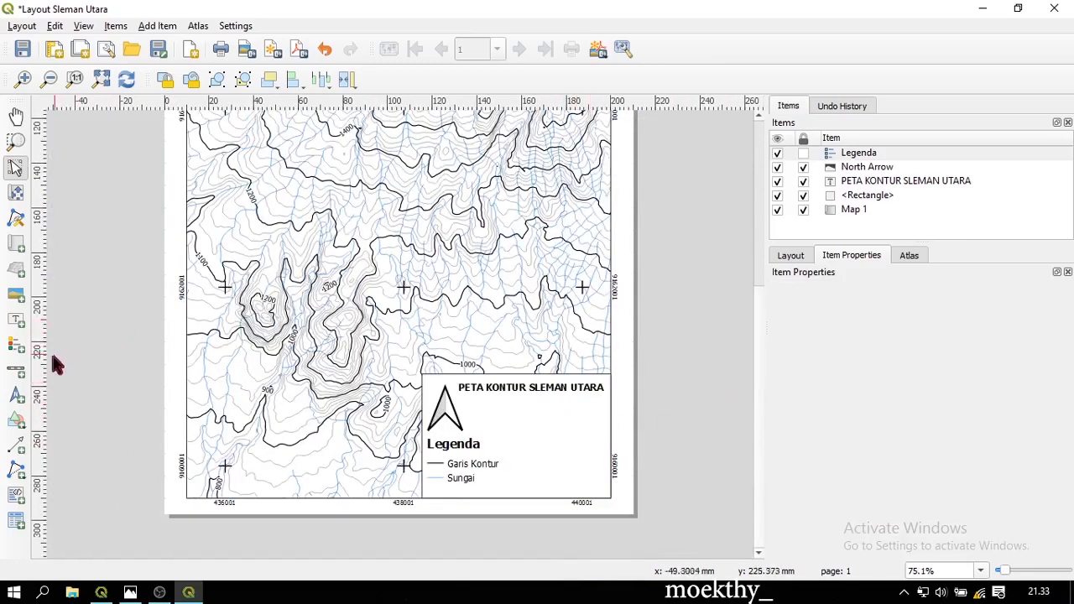
Check Map 1's scale value, then lock the Legenda item in the Items panel
{"action": "left_click", "coordinate": [861, 212]}
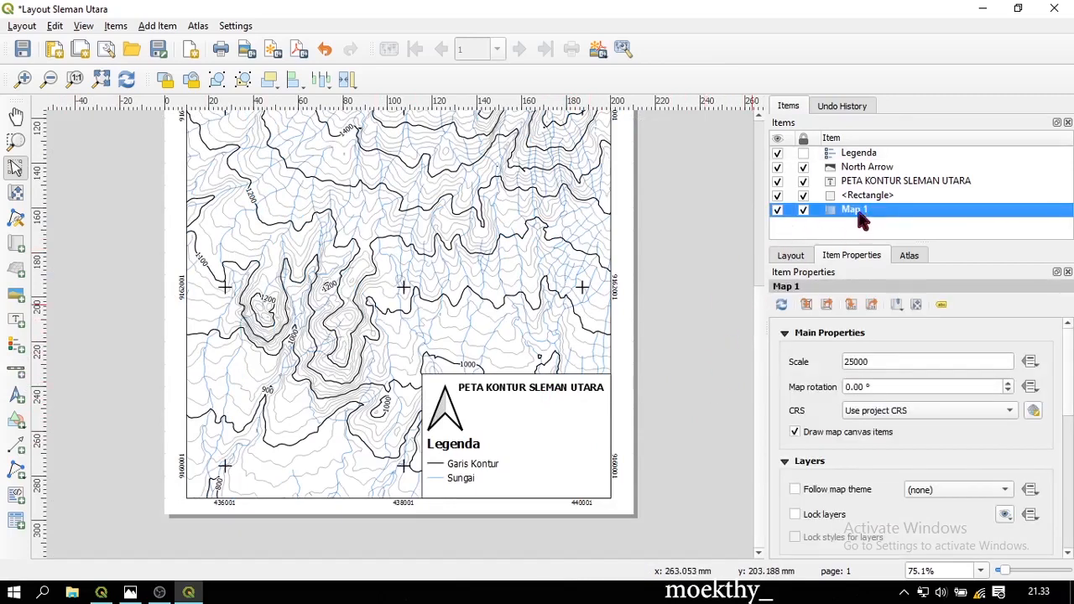
{"action": "double_click", "coordinate": [848, 362]}
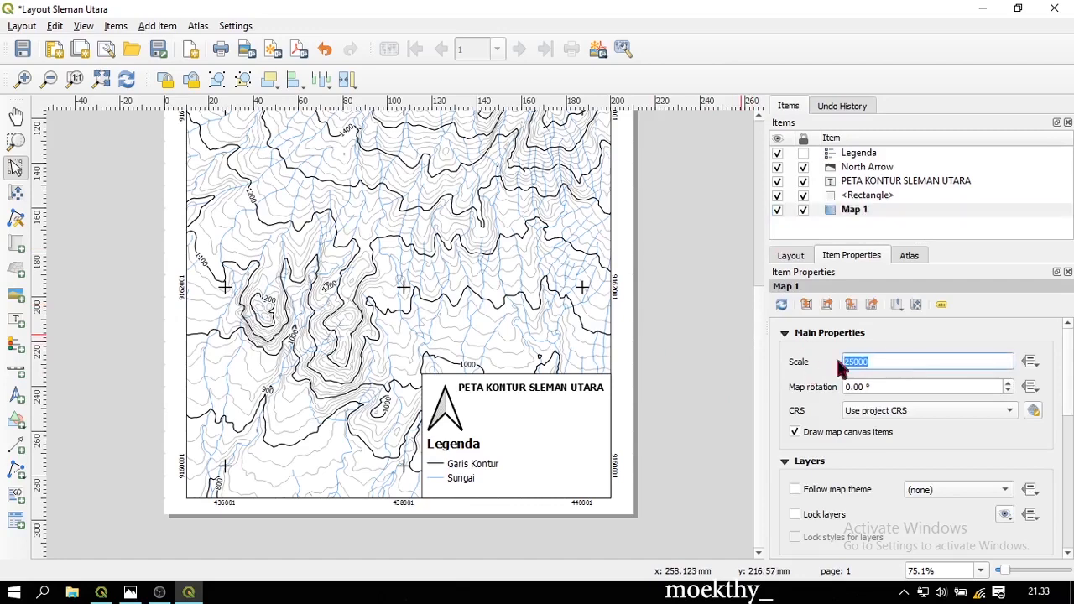
{"action": "left_click", "coordinate": [869, 156]}
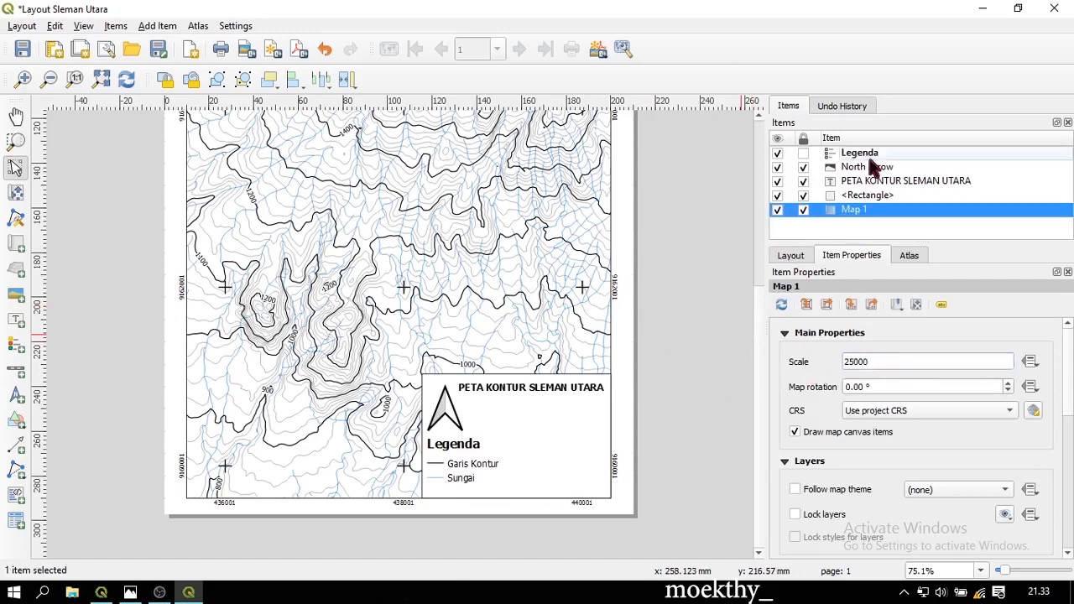
{"action": "left_click", "coordinate": [805, 154]}
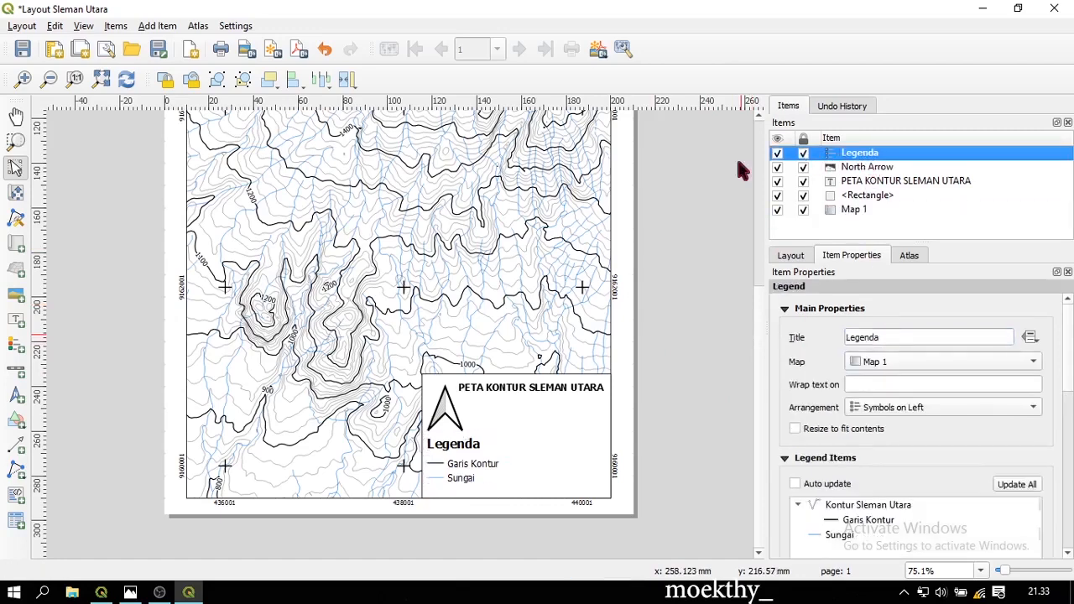
Draw a scale bar inside the legend box with the Single Box style
{"action": "left_click", "coordinate": [20, 377]}
{"action": "left_click_drag", "start_coordinate": [479, 419], "coordinate": [594, 430]}
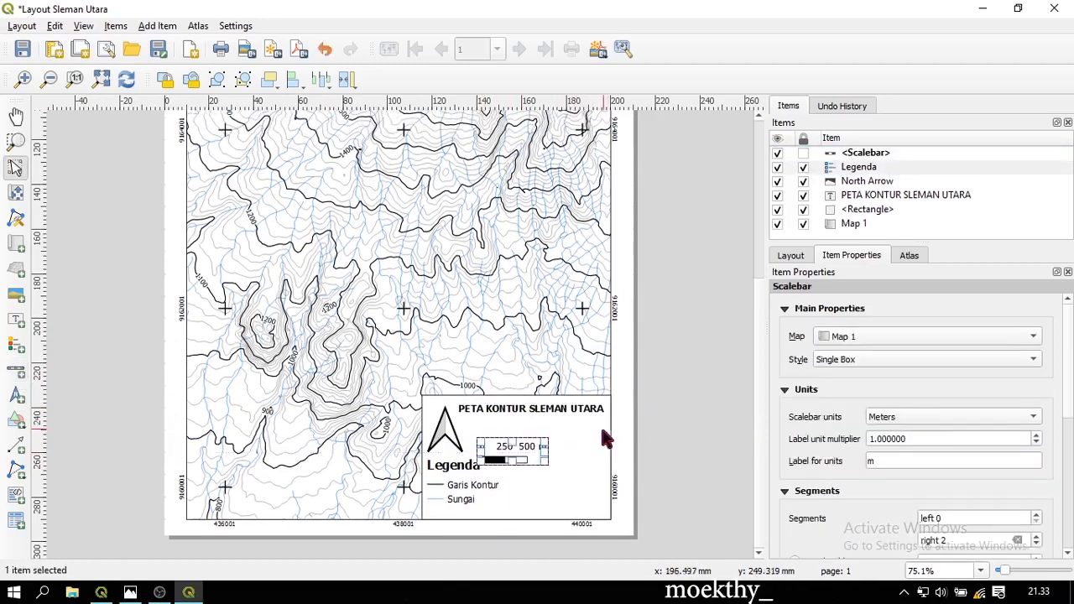
{"action": "left_click", "coordinate": [842, 359]}
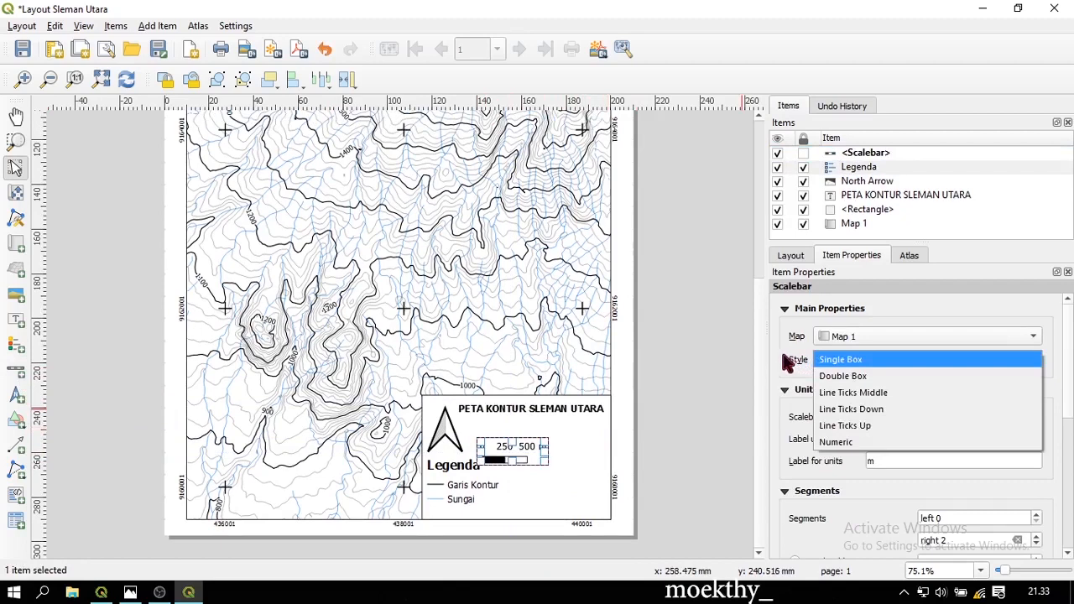
{"action": "left_click", "coordinate": [789, 361]}
{"action": "left_click", "coordinate": [847, 356]}
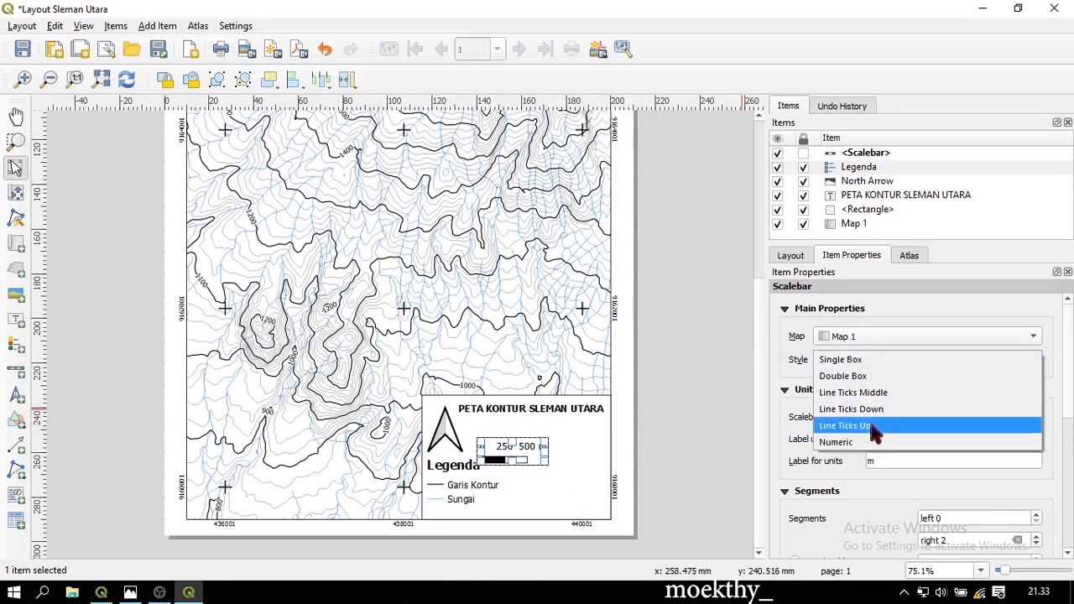
{"action": "left_click", "coordinate": [869, 442]}
{"action": "left_click", "coordinate": [868, 356]}
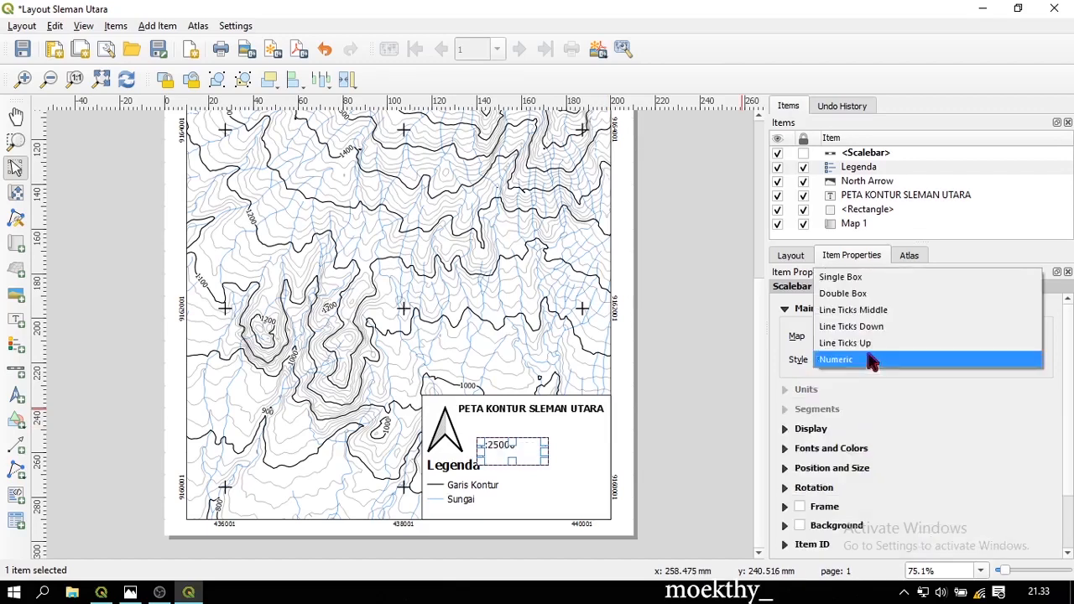
{"action": "left_click", "coordinate": [874, 282]}
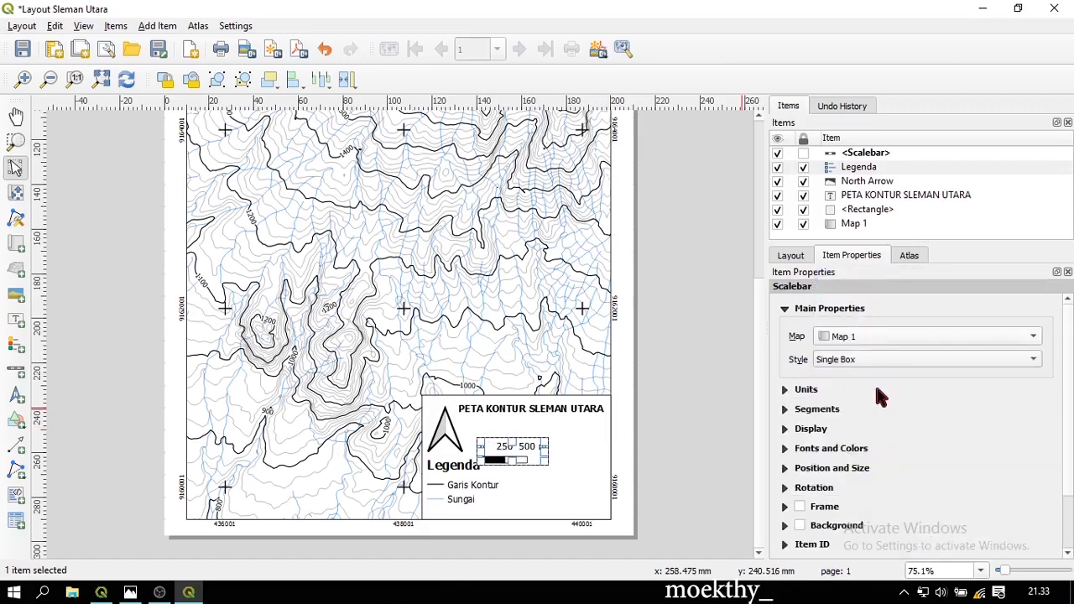
Set the scale bar units to kilometres
{"action": "left_click", "coordinate": [785, 391]}
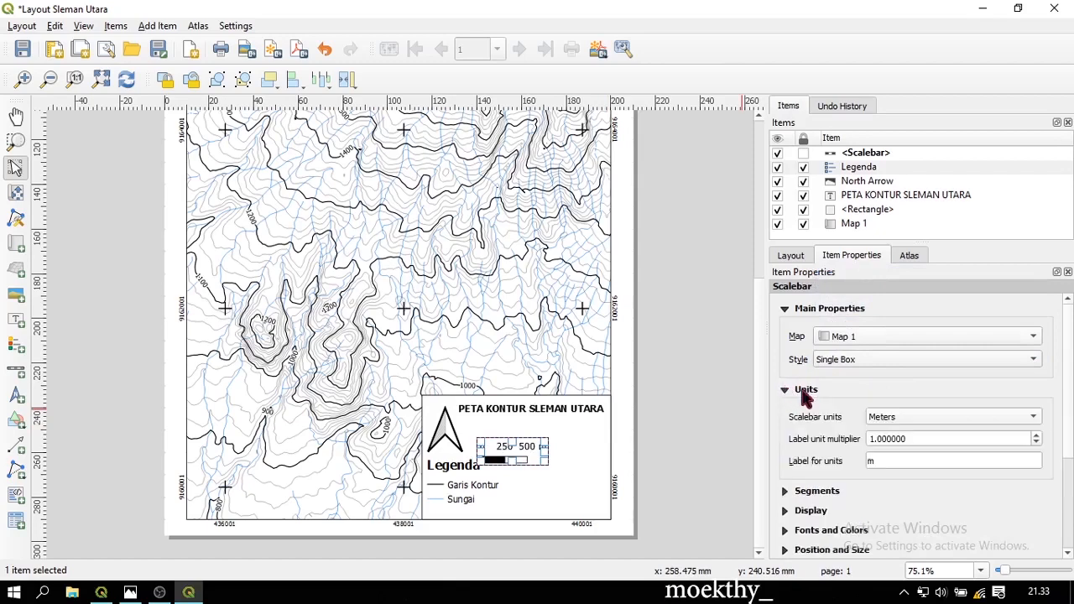
{"action": "left_click", "coordinate": [915, 416]}
{"action": "left_click", "coordinate": [921, 433]}
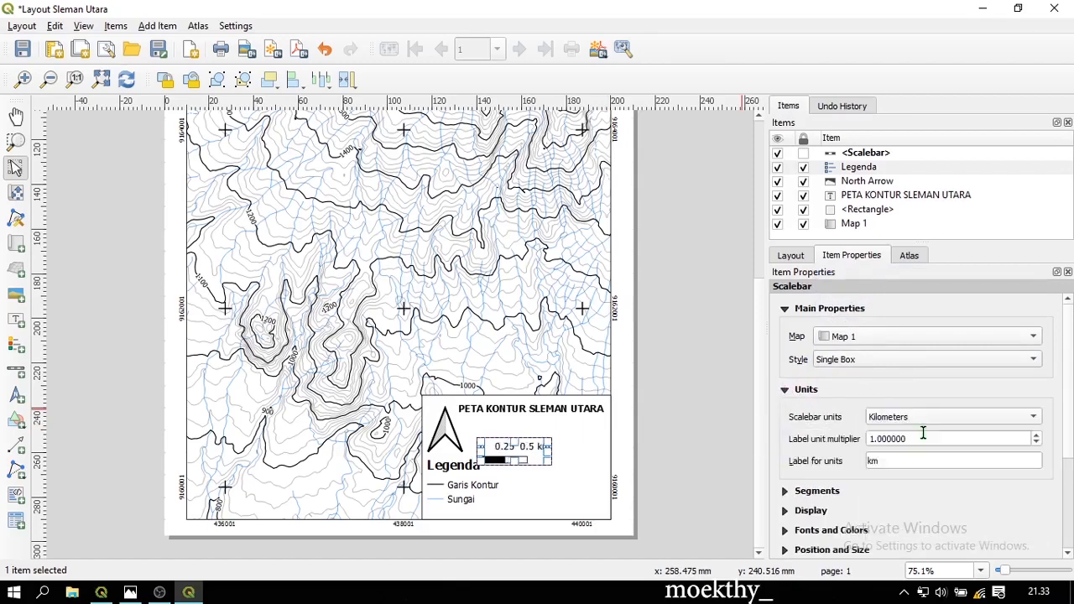
{"action": "left_click_drag", "start_coordinate": [913, 461], "coordinate": [863, 460]}
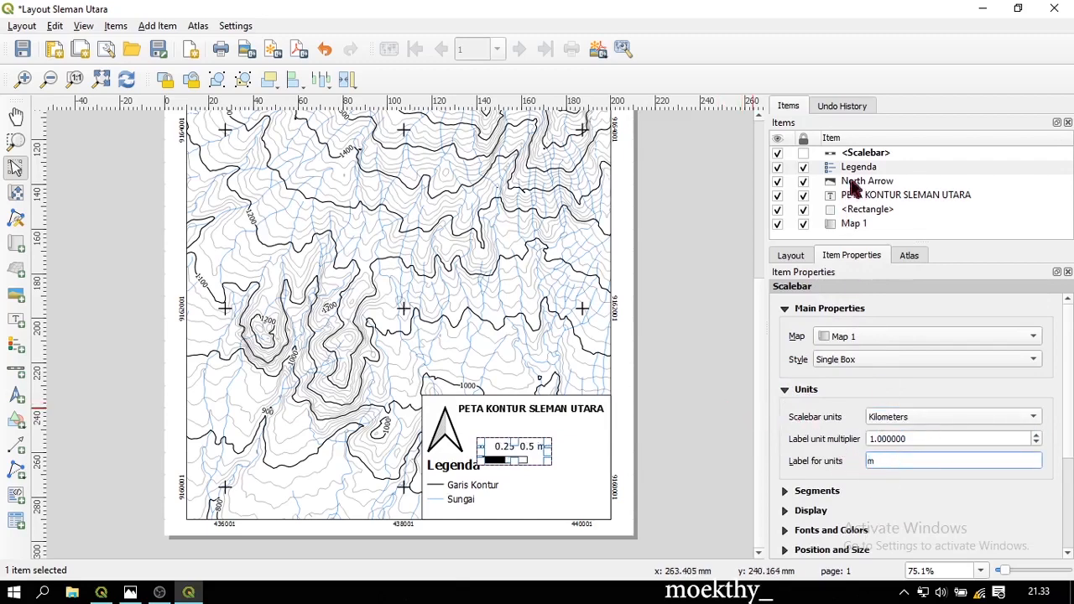
{"action": "left_click", "coordinate": [874, 223]}
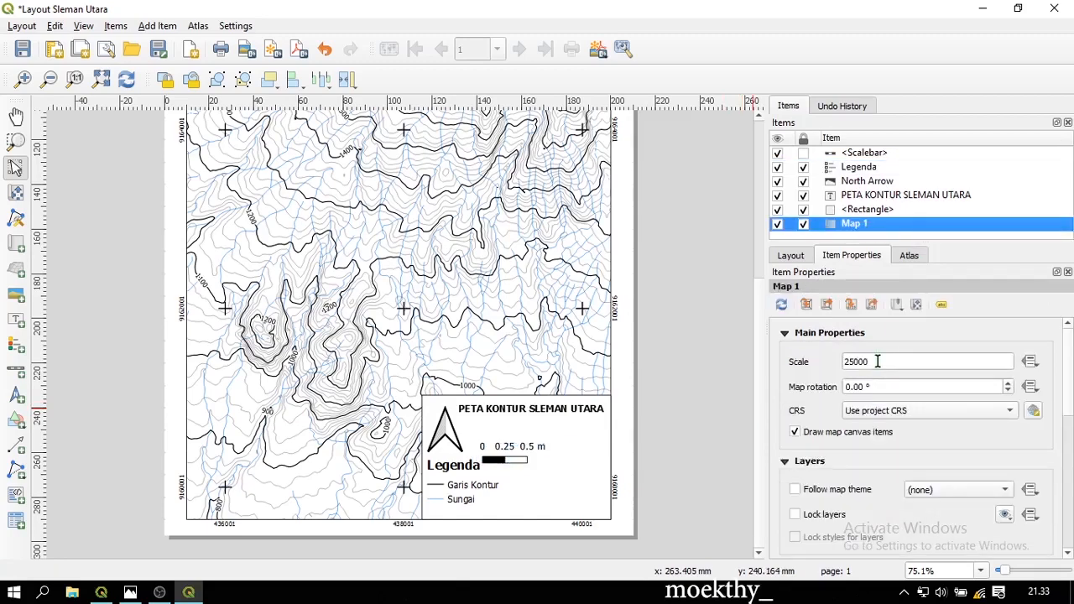
{"action": "left_click", "coordinate": [856, 155]}
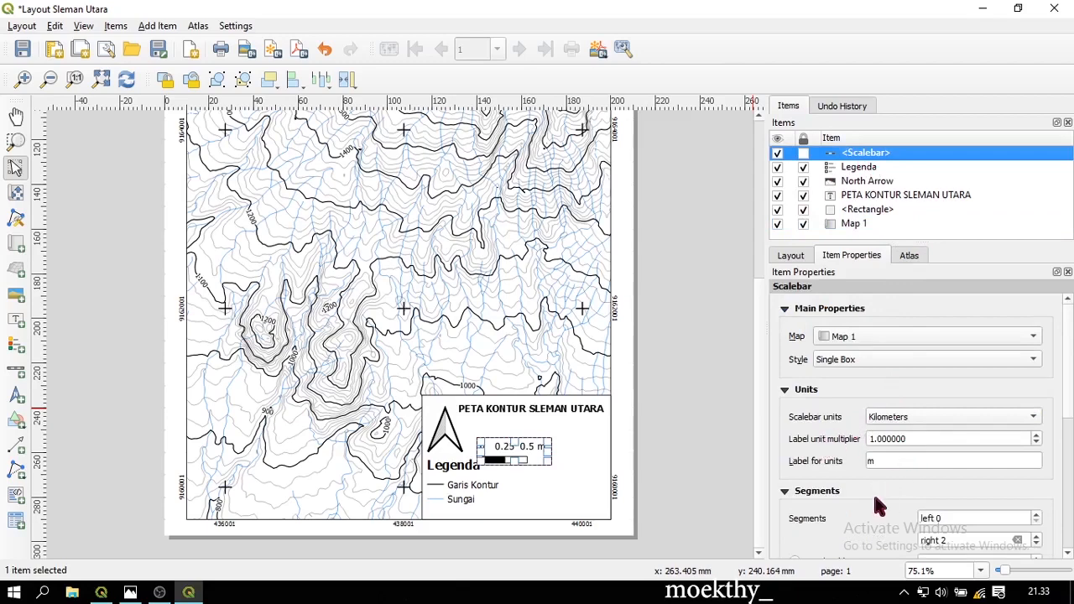
Launch Windows Calculator and switch it to the Panjang length converter
{"action": "key", "text": "super"}
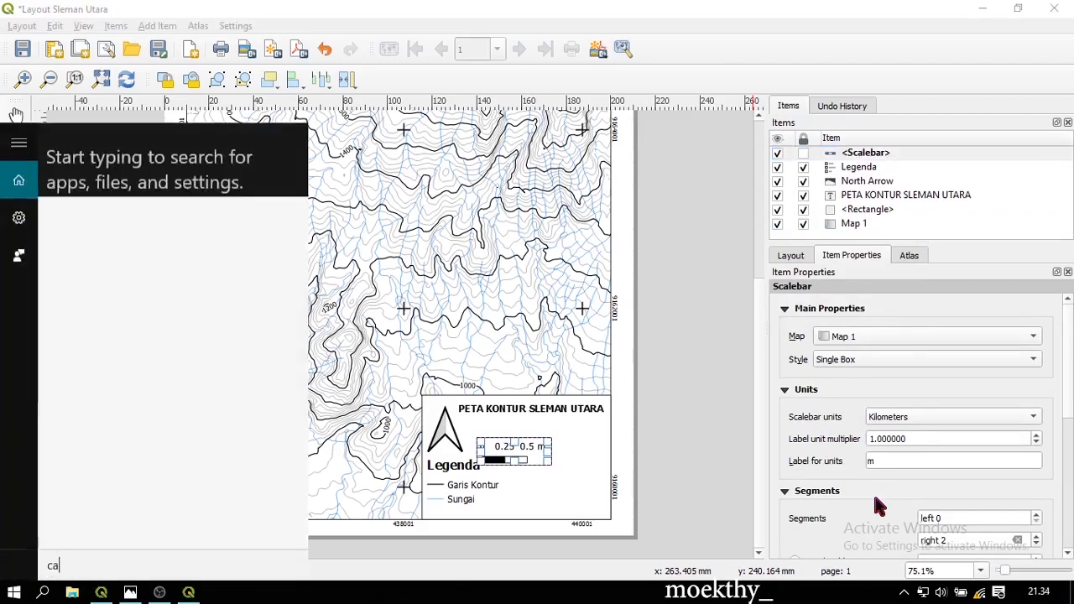
{"action": "type", "text": "calc"}
{"action": "key", "text": "Return"}
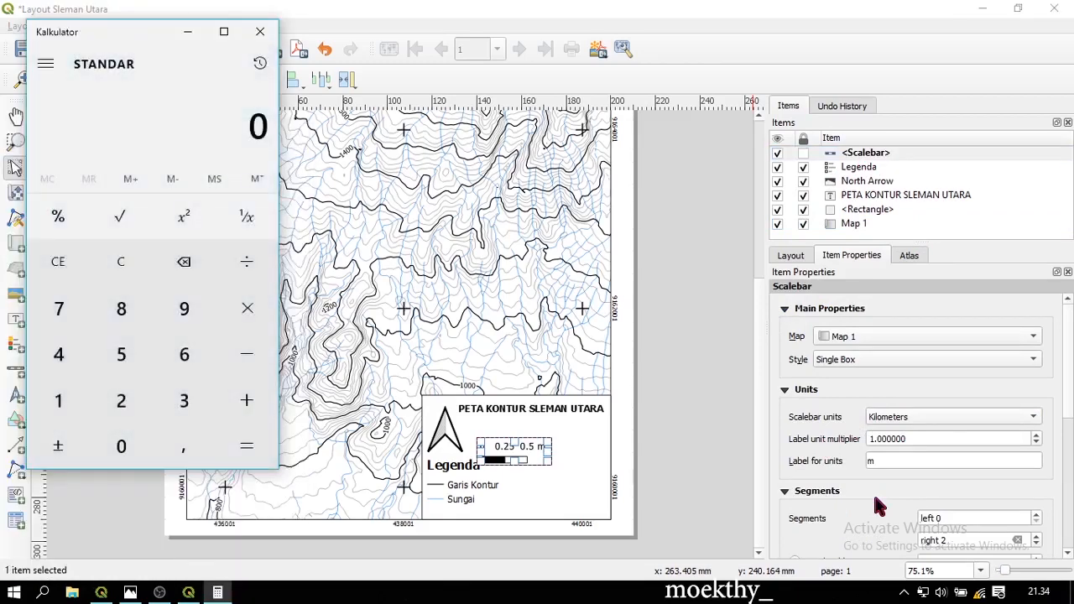
{"action": "left_click", "coordinate": [45, 64]}
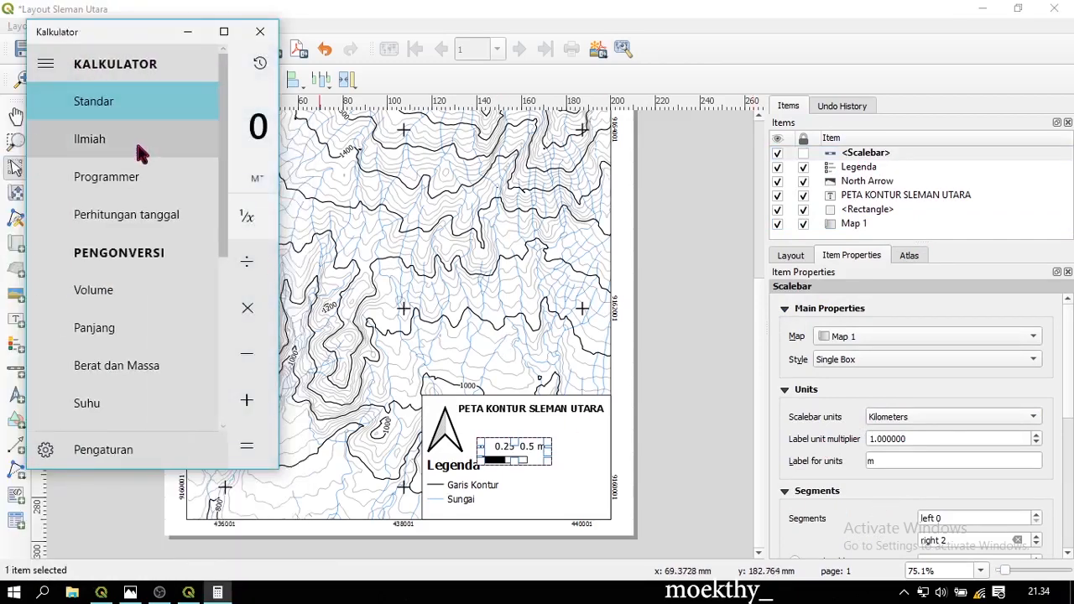
{"action": "scroll", "coordinate": [151, 281], "scroll_direction": "down", "scroll_amount": 1}
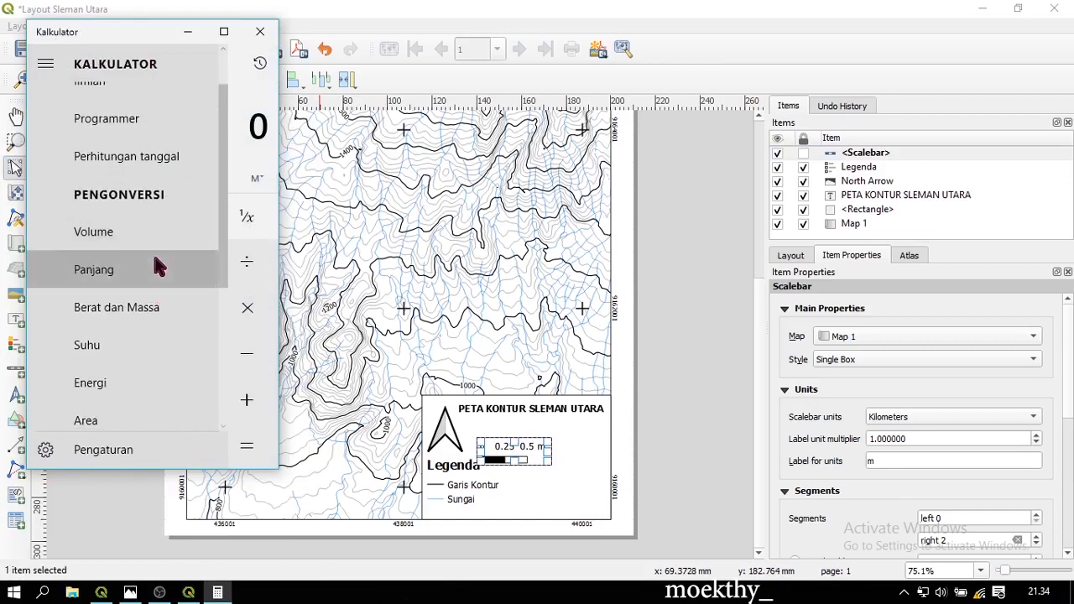
{"action": "left_click", "coordinate": [156, 269]}
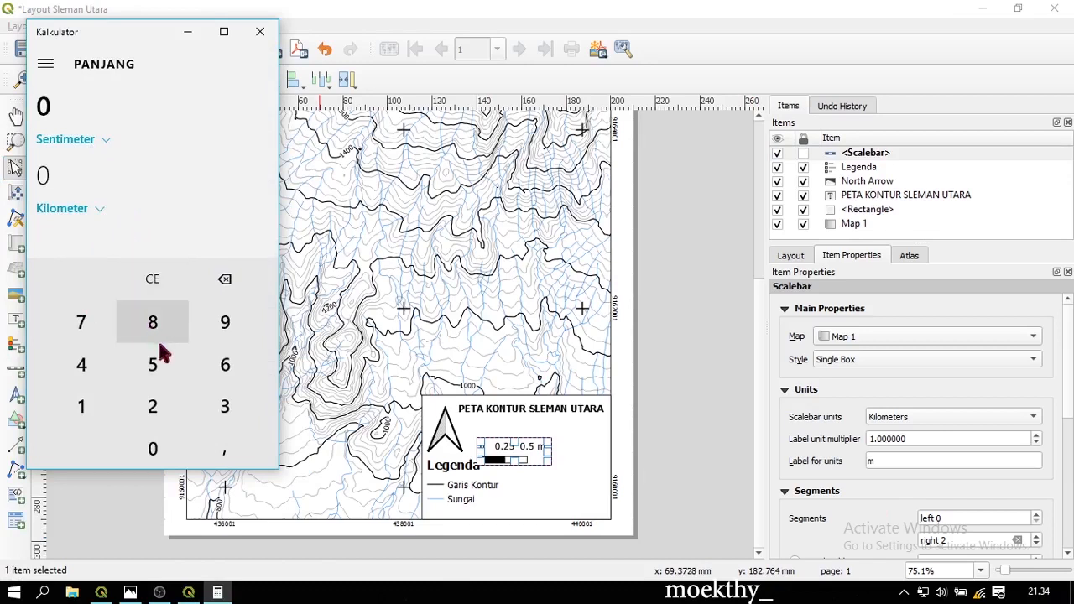
Convert 25000 centimetres to metres, then minimize the calculator
{"action": "left_click", "coordinate": [153, 406]}
{"action": "left_click", "coordinate": [152, 364]}
{"action": "left_click", "coordinate": [168, 450]}
{"action": "left_click", "coordinate": [168, 449]}
{"action": "left_click", "coordinate": [167, 450]}
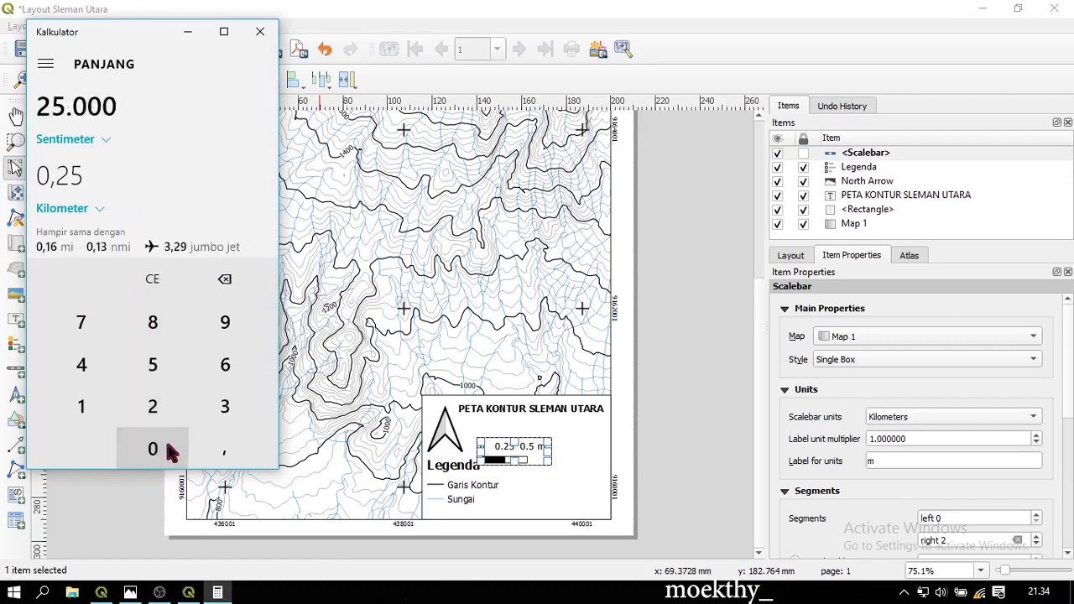
{"action": "left_click", "coordinate": [99, 208]}
{"action": "left_click", "coordinate": [140, 180]}
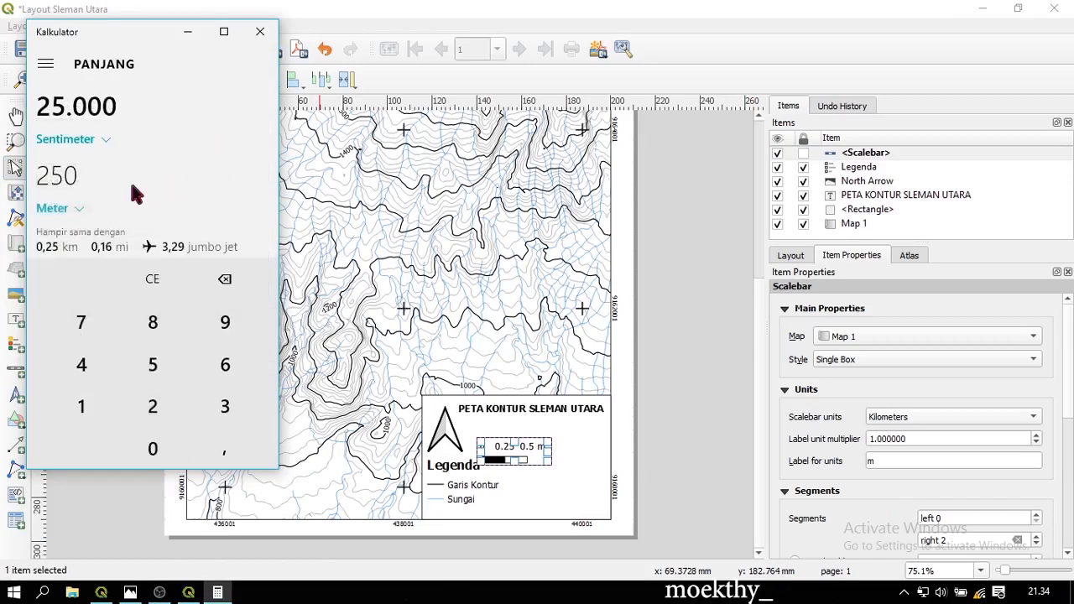
{"action": "left_click", "coordinate": [188, 31]}
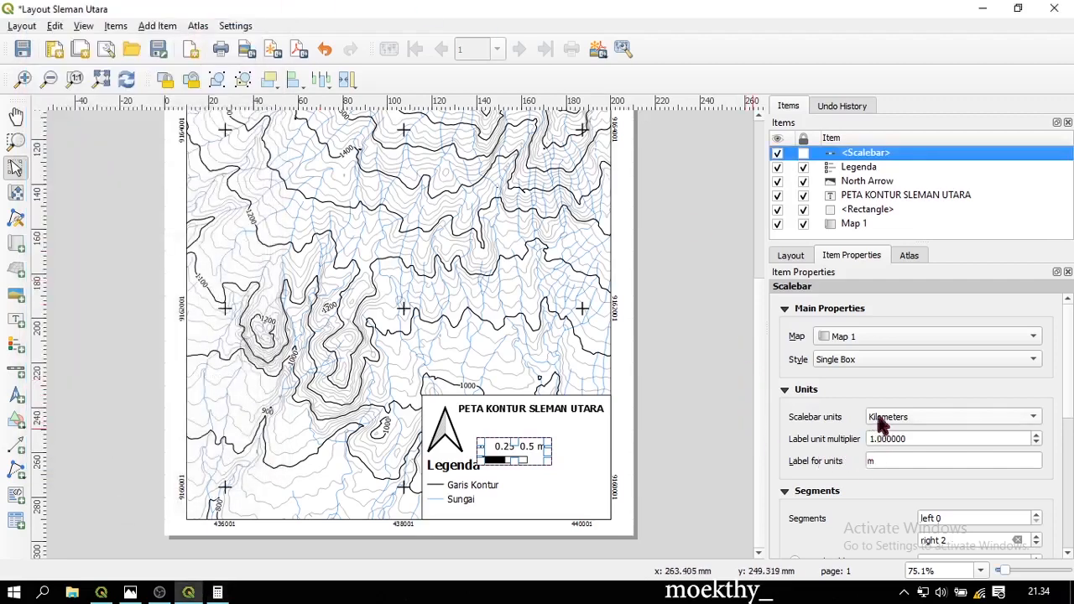
Set the scale bar's fixed segment width to 0.25 and its units label to km
{"action": "scroll", "coordinate": [819, 426], "scroll_direction": "down", "scroll_amount": 1}
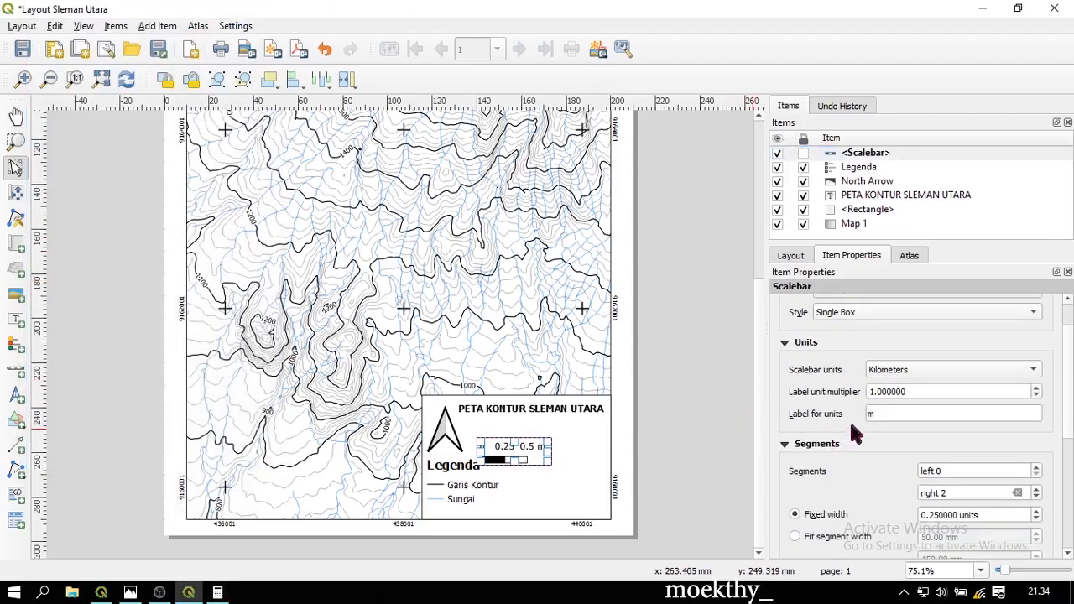
{"action": "left_click", "coordinate": [936, 515]}
{"action": "key", "text": "BackSpace"}
{"action": "type", "text": "25"}
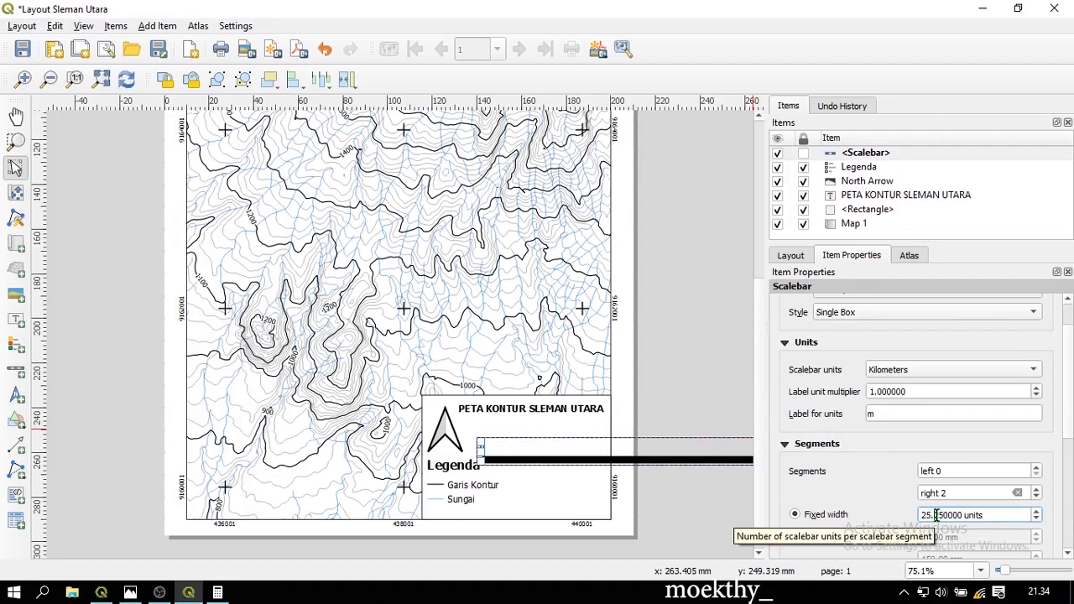
{"action": "key", "text": "Return"}
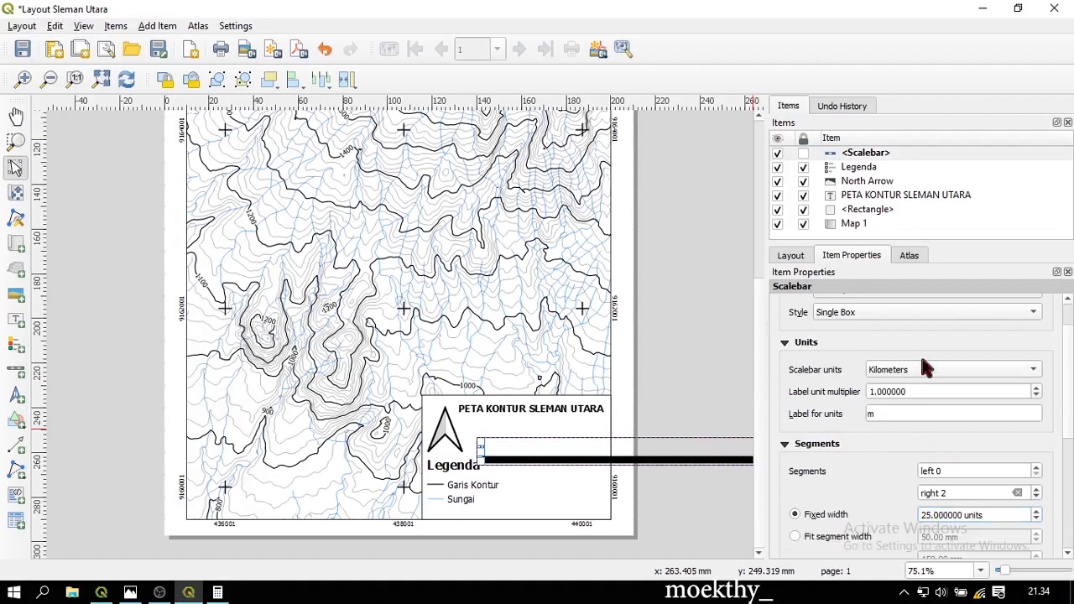
{"action": "left_click", "coordinate": [929, 369]}
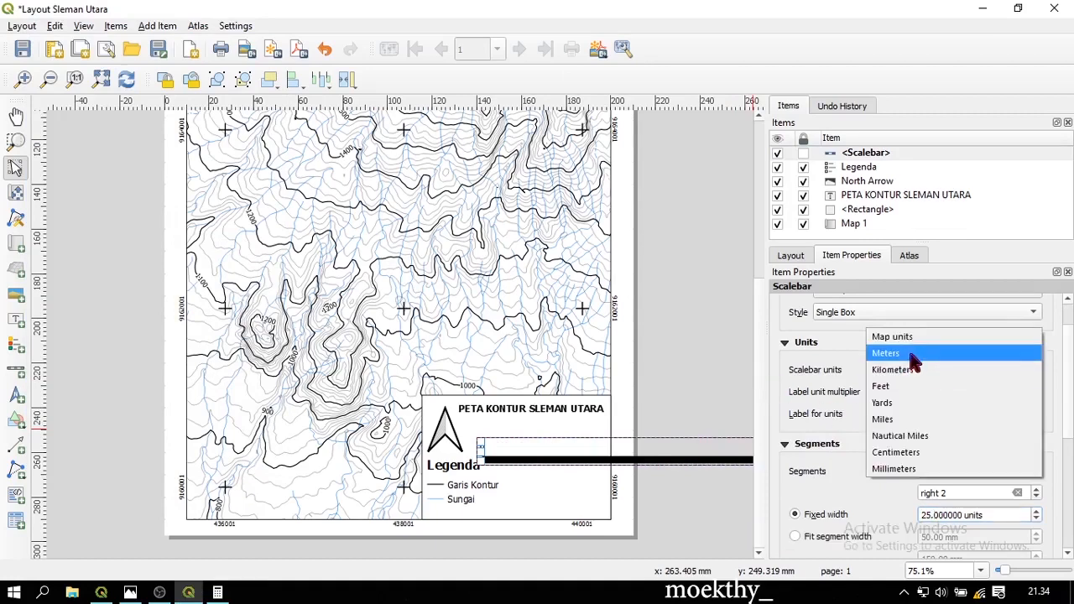
{"action": "left_click", "coordinate": [911, 354]}
{"action": "left_click_drag", "start_coordinate": [578, 382], "coordinate": [639, 383]}
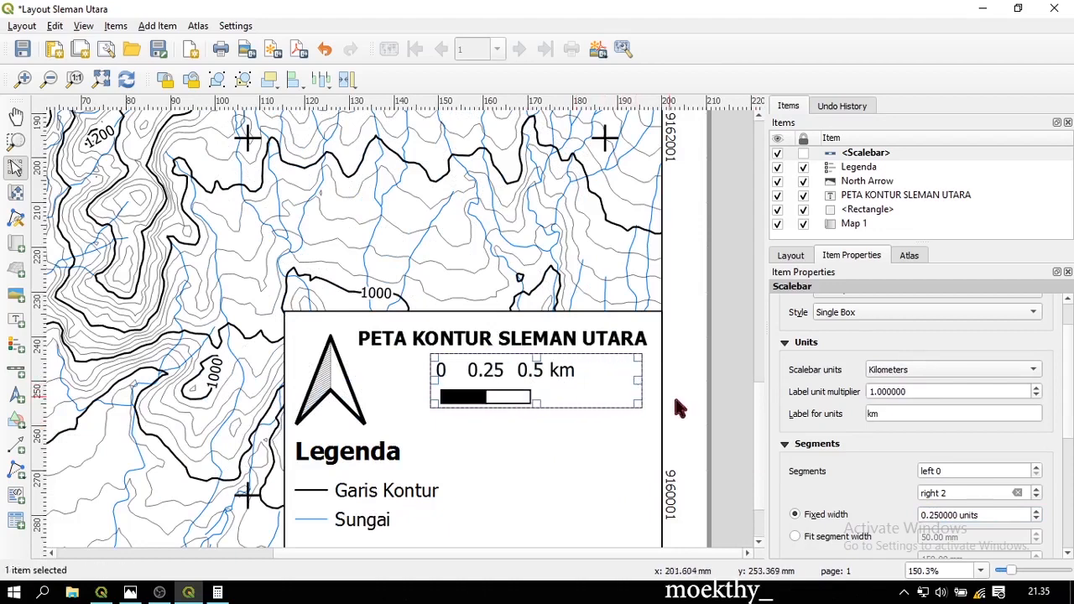
Give the scale bar three segments left and right of zero and move it up
{"action": "left_click", "coordinate": [1037, 472]}
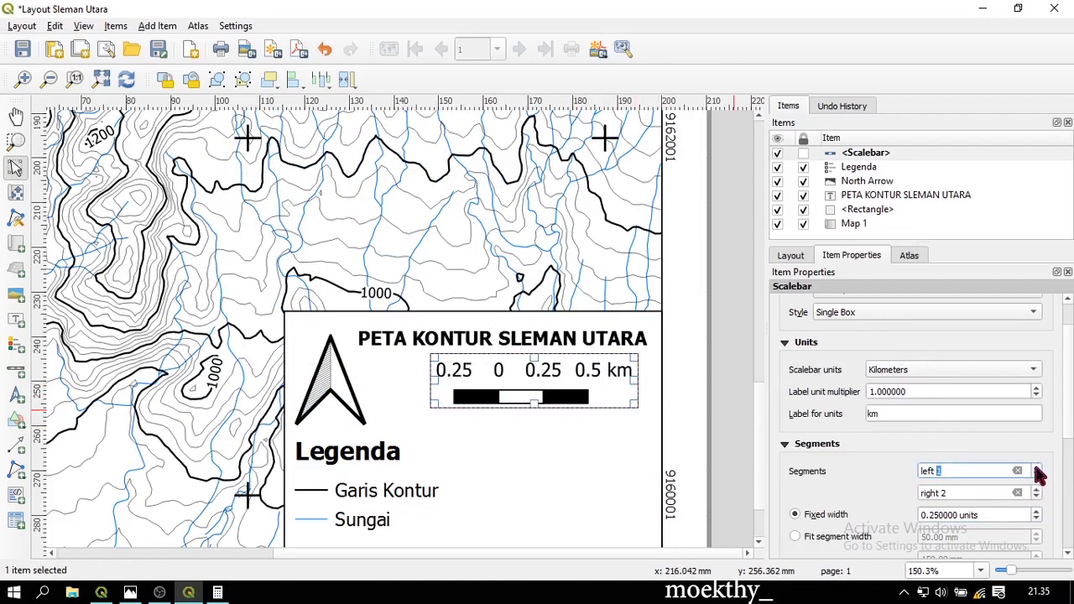
{"action": "left_click", "coordinate": [1038, 472]}
{"action": "left_click", "coordinate": [1038, 473]}
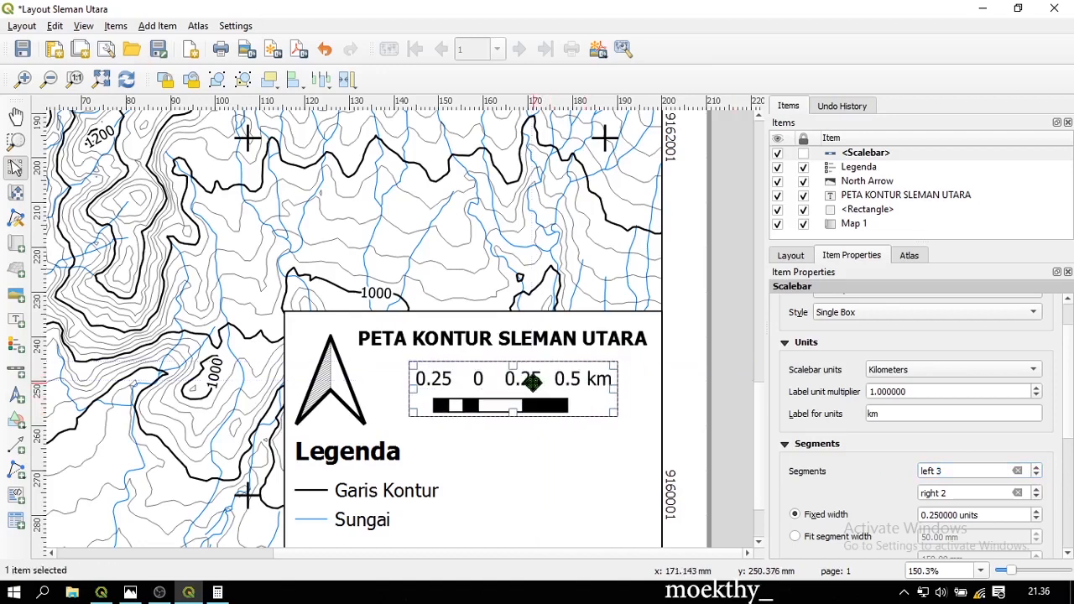
{"action": "left_click", "coordinate": [1037, 489]}
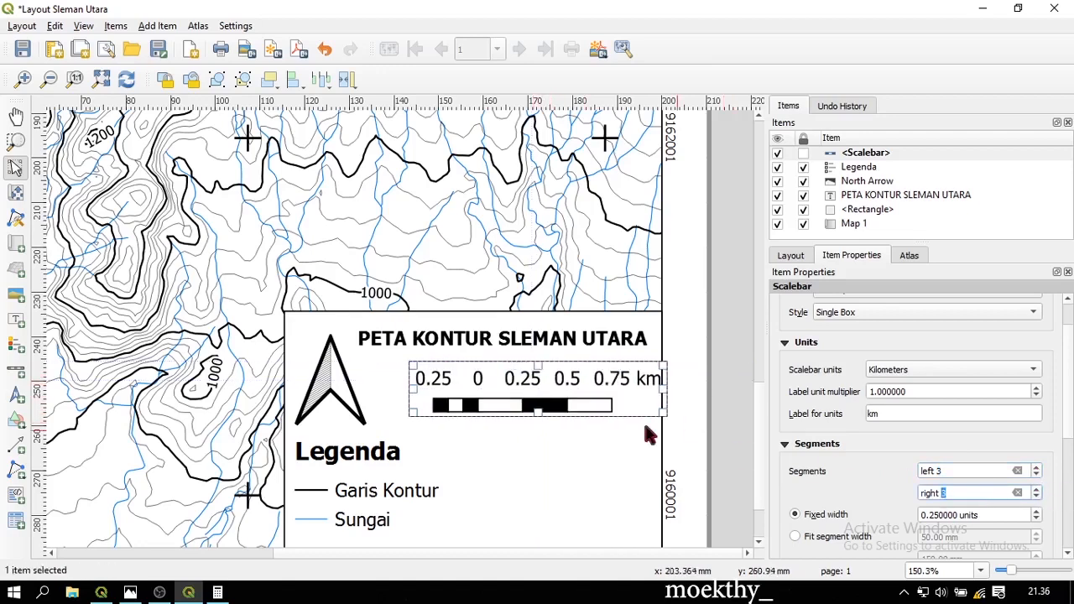
{"action": "left_click_drag", "start_coordinate": [573, 394], "coordinate": [572, 422]}
{"action": "scroll", "coordinate": [568, 422], "scroll_direction": "down", "scroll_amount": 1}
{"action": "scroll", "coordinate": [541, 469], "scroll_direction": "up", "scroll_amount": 1}
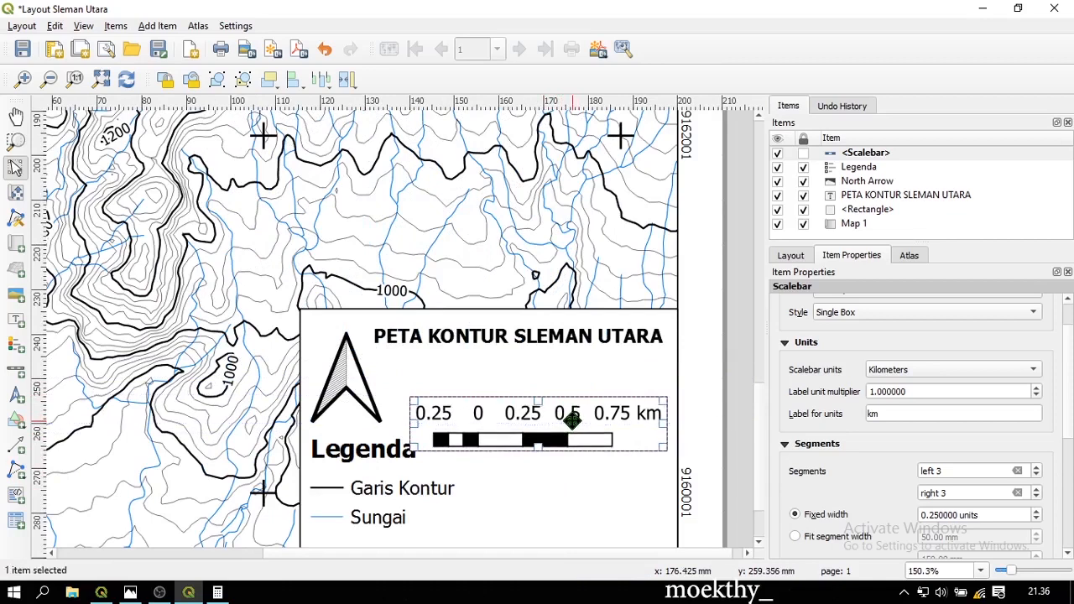
{"action": "left_click", "coordinate": [582, 370]}
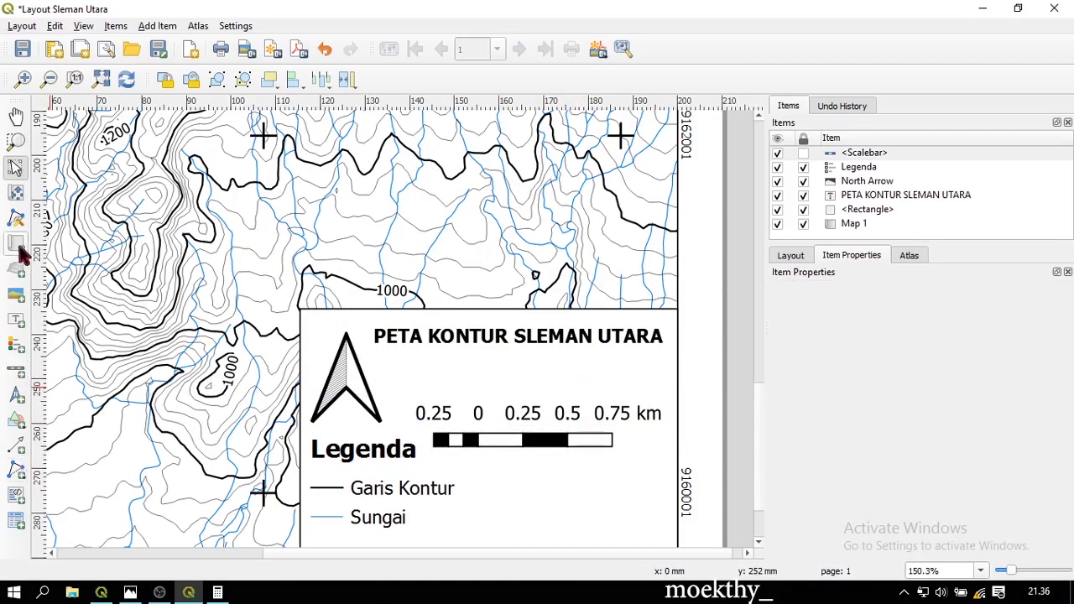
Add a text label under the title reading '1:25.000'
{"action": "left_click", "coordinate": [17, 323]}
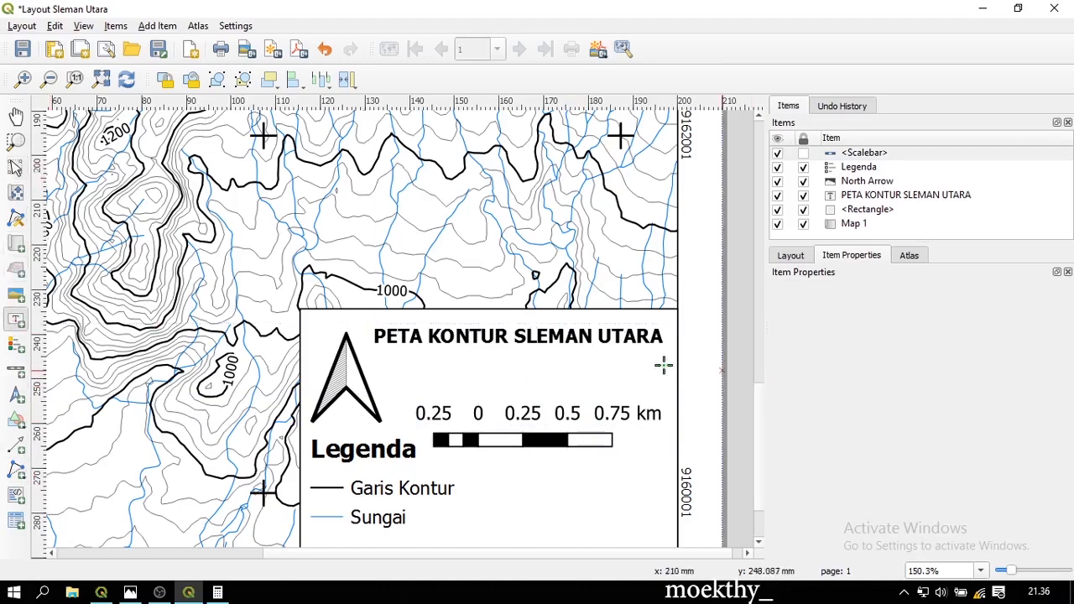
{"action": "left_click_drag", "start_coordinate": [576, 402], "coordinate": [601, 407]}
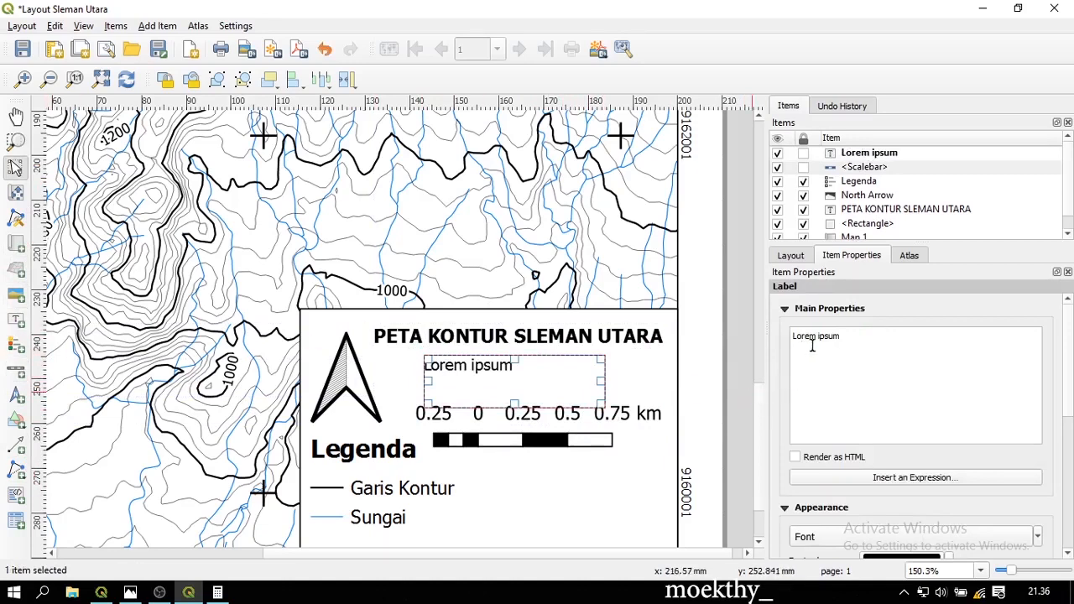
{"action": "triple_click", "coordinate": [841, 337]}
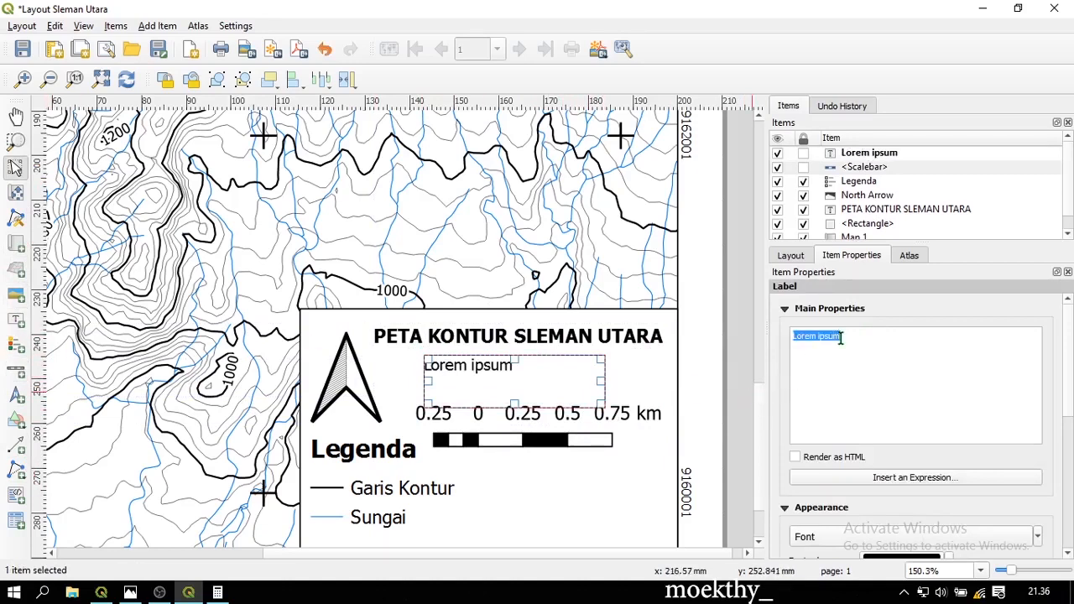
{"action": "type", "text": "1:25"}
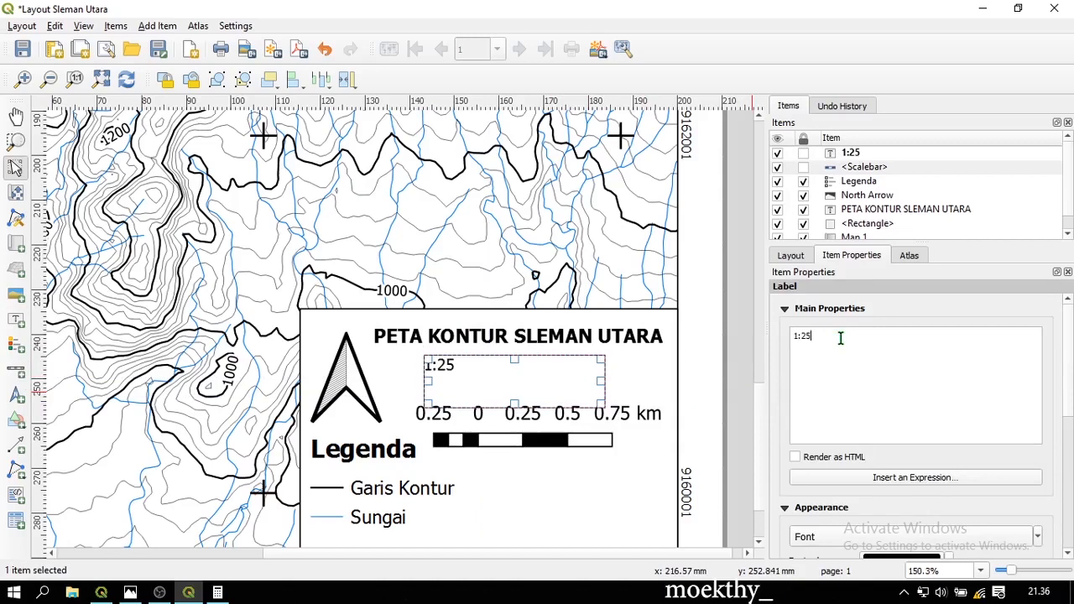
{"action": "type", "text": ".00"}
{"action": "key", "text": "ctrl+a"}
Set the 1:25.000 label to font size 16 with centred alignment
{"action": "scroll", "coordinate": [918, 333], "scroll_direction": "down", "scroll_amount": 1}
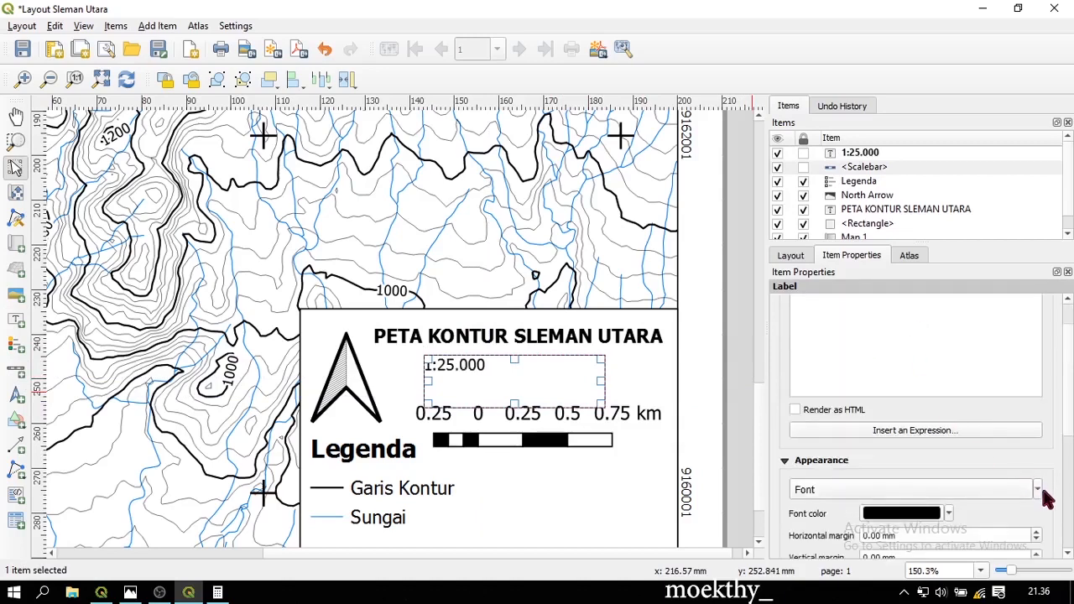
{"action": "left_click", "coordinate": [1034, 490]}
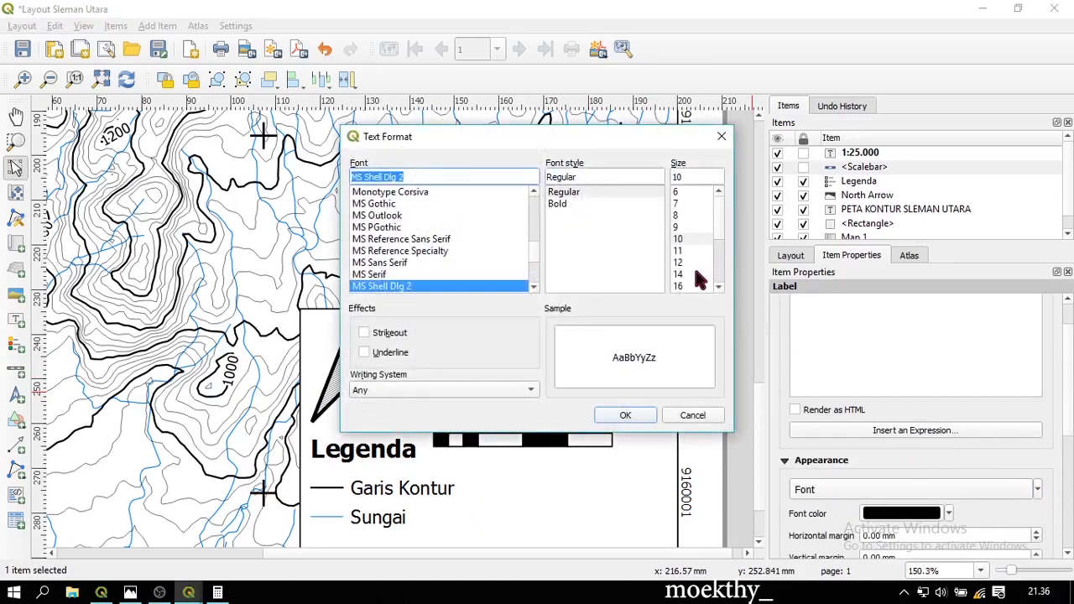
{"action": "left_click", "coordinate": [694, 286]}
{"action": "left_click", "coordinate": [629, 415]}
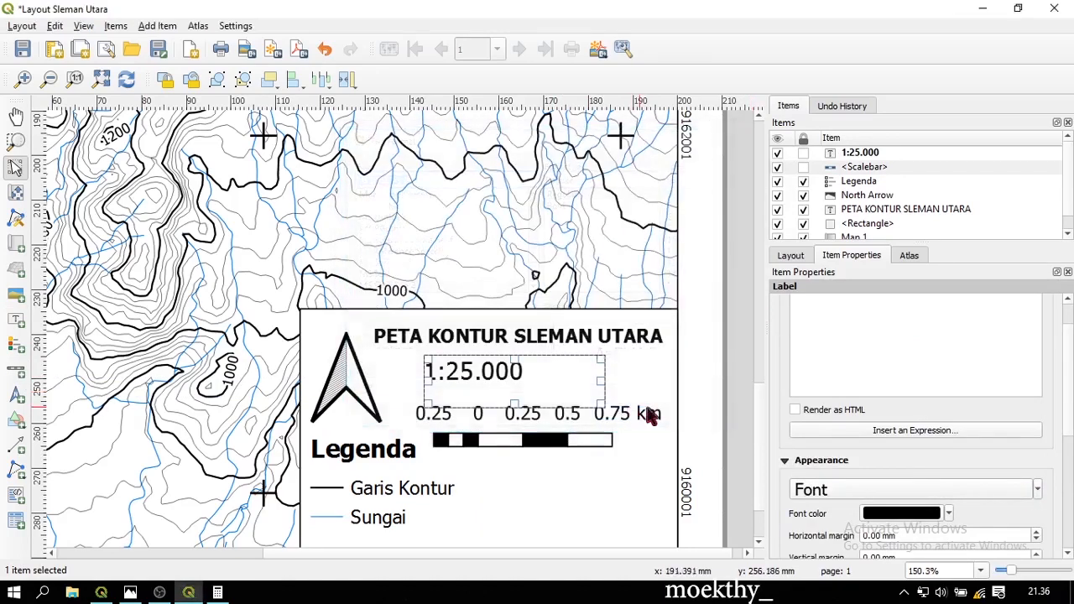
{"action": "scroll", "coordinate": [932, 331], "scroll_direction": "down", "scroll_amount": 2}
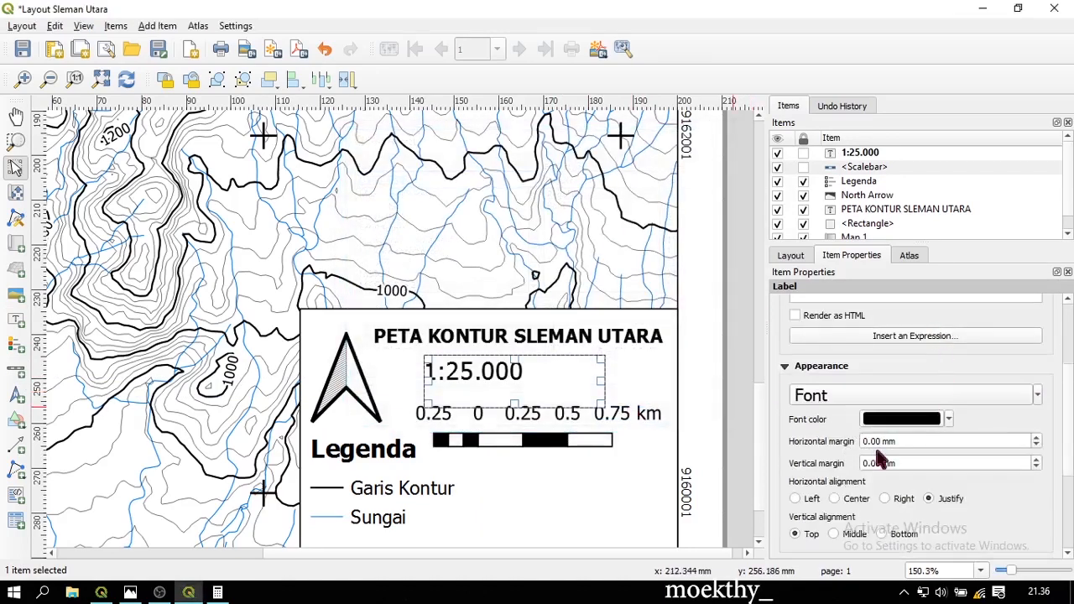
{"action": "left_click", "coordinate": [835, 498]}
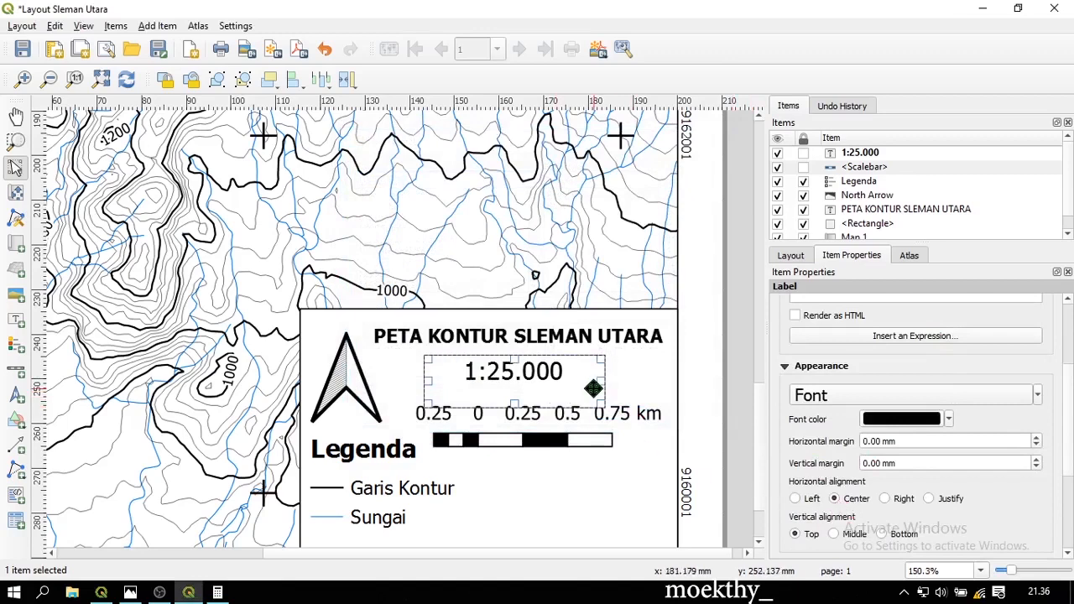
Place the scale label just under the title and the scalebar directly beneath it
{"action": "left_click", "coordinate": [643, 376]}
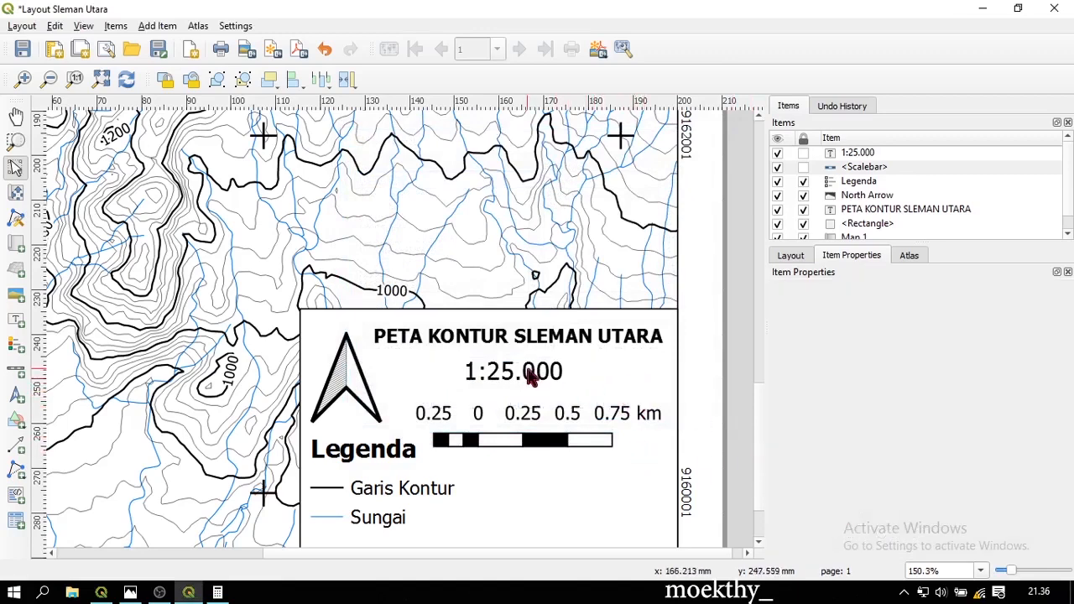
{"action": "left_click", "coordinate": [540, 369]}
{"action": "mouse_move", "coordinate": [548, 371]}
{"action": "left_mouse_down"}
{"action": "mouse_move", "coordinate": [556, 368]}
{"action": "mouse_move", "coordinate": [537, 368]}
{"action": "mouse_move", "coordinate": [576, 367]}
{"action": "mouse_move", "coordinate": [549, 369]}
{"action": "left_mouse_up"}
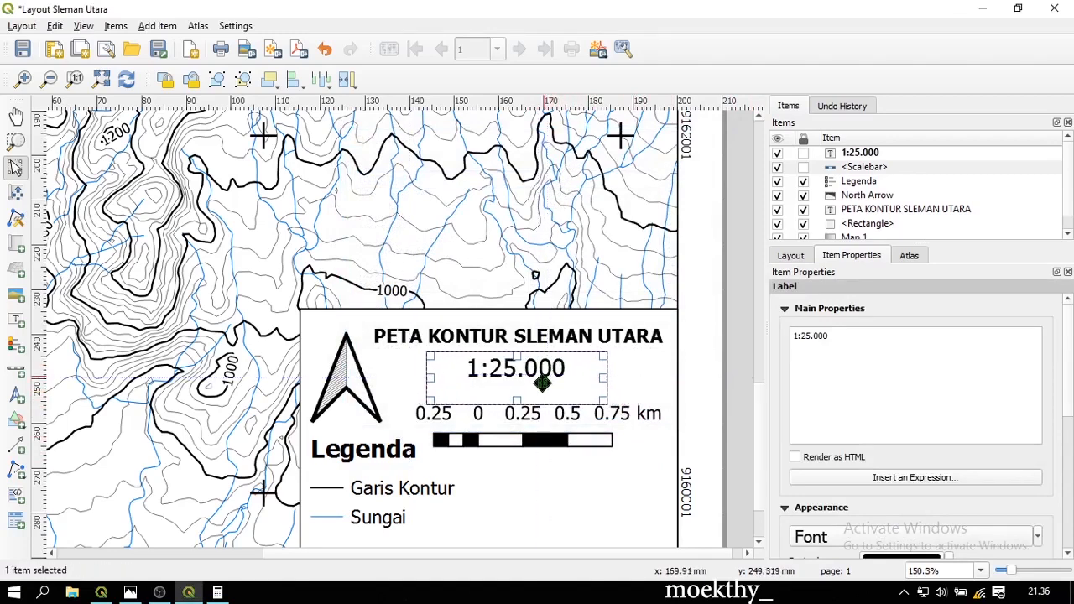
{"action": "left_click", "coordinate": [550, 441]}
{"action": "mouse_move", "coordinate": [549, 440]}
{"action": "left_mouse_down"}
{"action": "mouse_move", "coordinate": [539, 425]}
{"action": "mouse_move", "coordinate": [554, 425]}
{"action": "left_mouse_up"}
{"action": "left_click", "coordinate": [561, 444]}
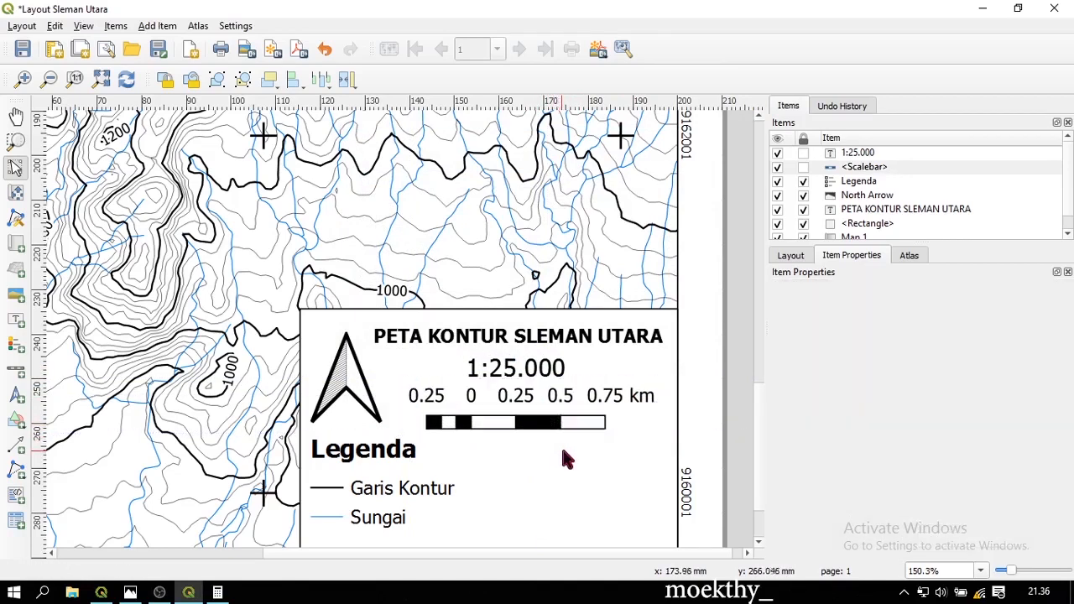
{"action": "scroll", "coordinate": [561, 444], "scroll_direction": "down", "scroll_amount": 1}
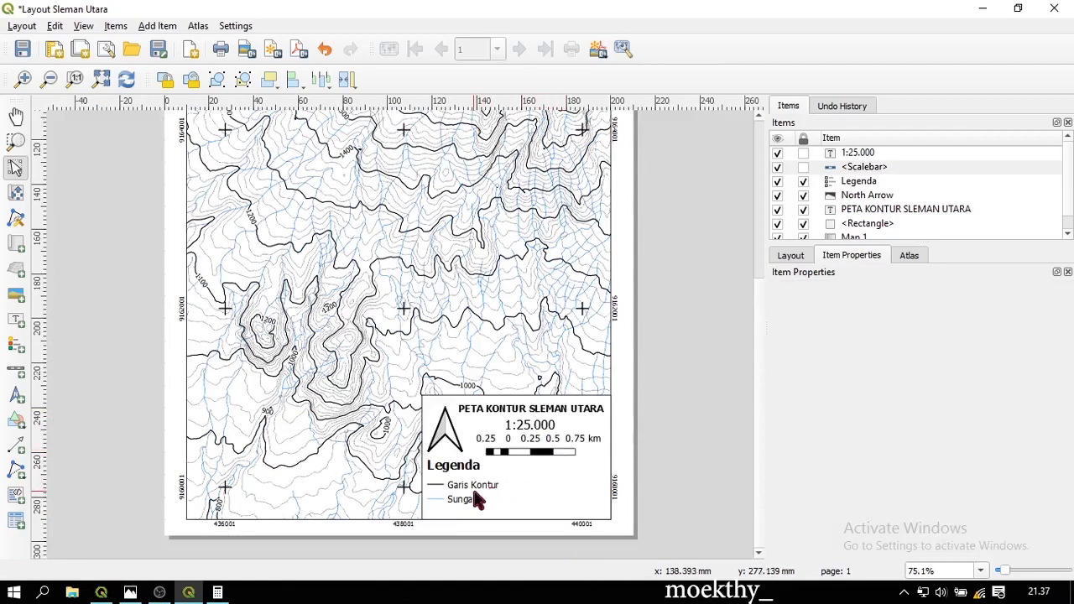
{"action": "left_click", "coordinate": [547, 447]}
{"action": "scroll", "coordinate": [546, 447], "scroll_direction": "up", "scroll_amount": 1}
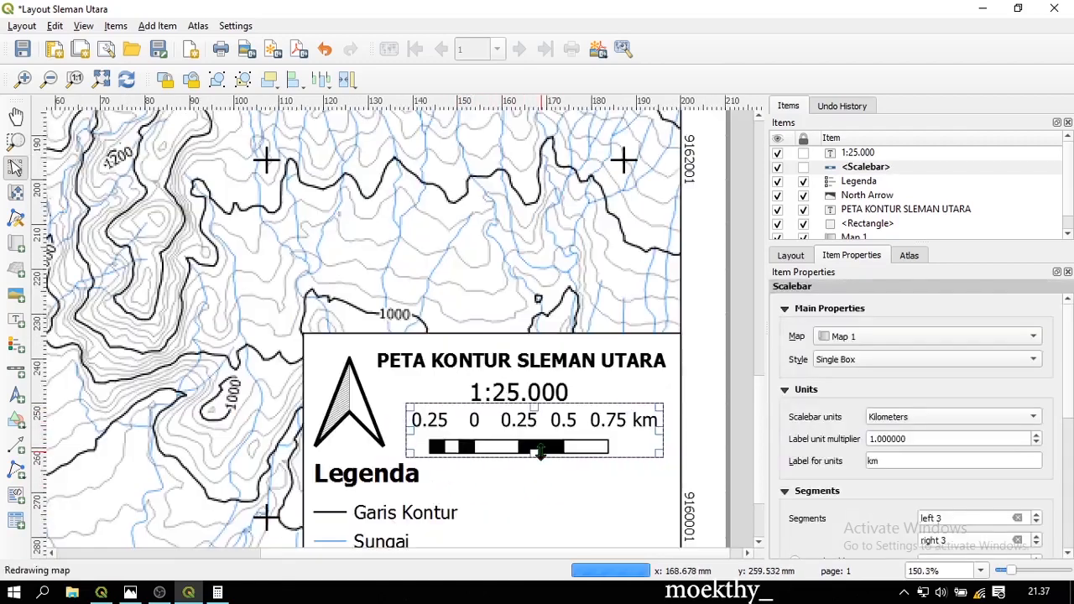
{"action": "left_click", "coordinate": [568, 502]}
{"action": "scroll", "coordinate": [568, 502], "scroll_direction": "down", "scroll_amount": 1}
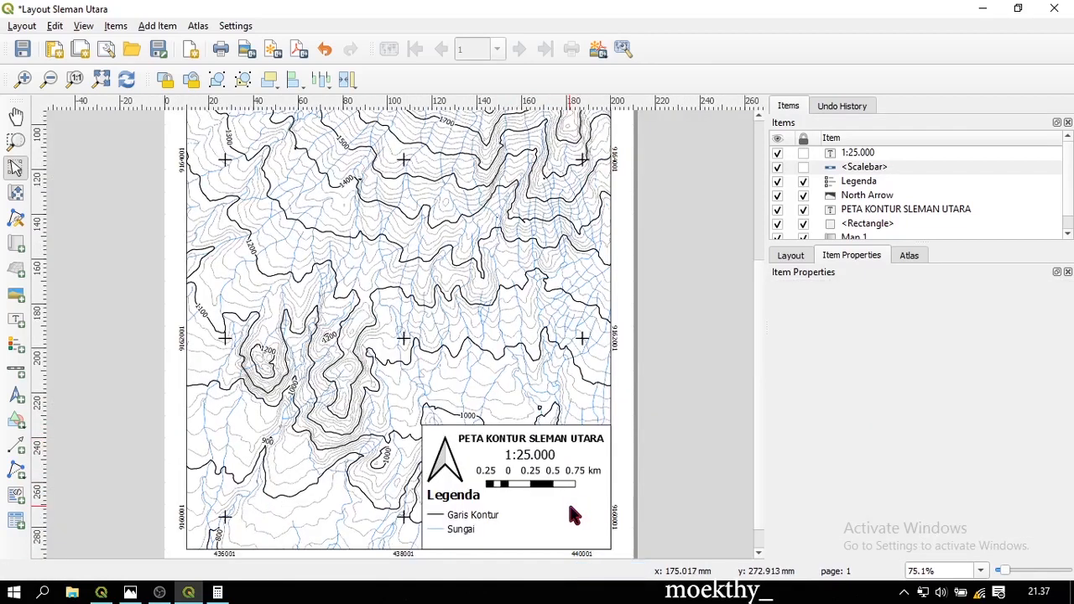
Add a label beside the legend reading Sumber / SRTM DEM Data / Portal ina Garuda
{"action": "left_click", "coordinate": [16, 319]}
{"action": "left_click_drag", "start_coordinate": [504, 507], "coordinate": [595, 534]}
{"action": "triple_click", "coordinate": [858, 347]}
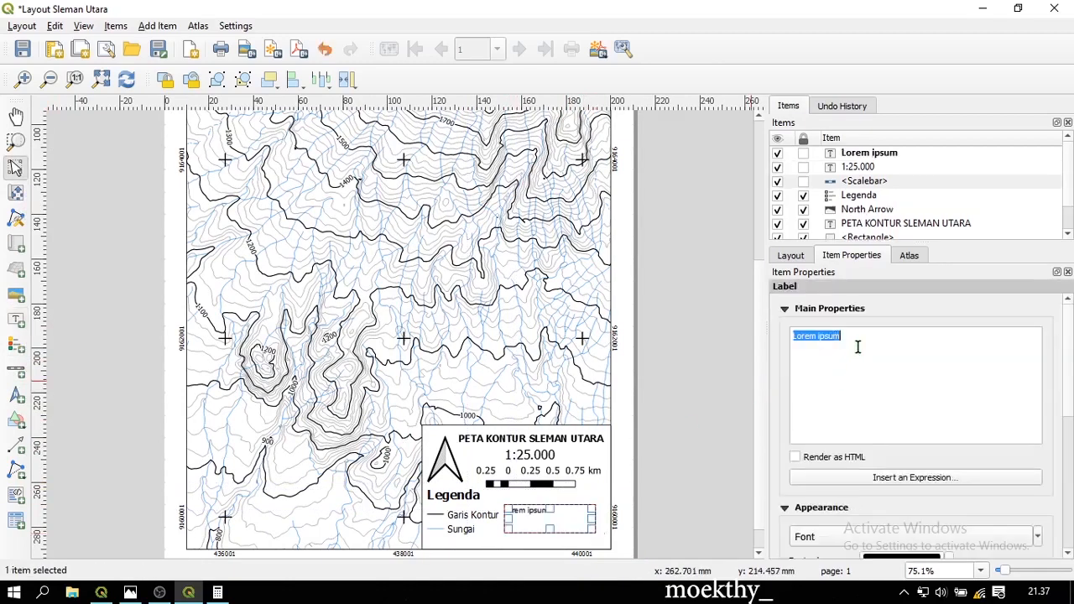
{"action": "type", "text": "SU"}
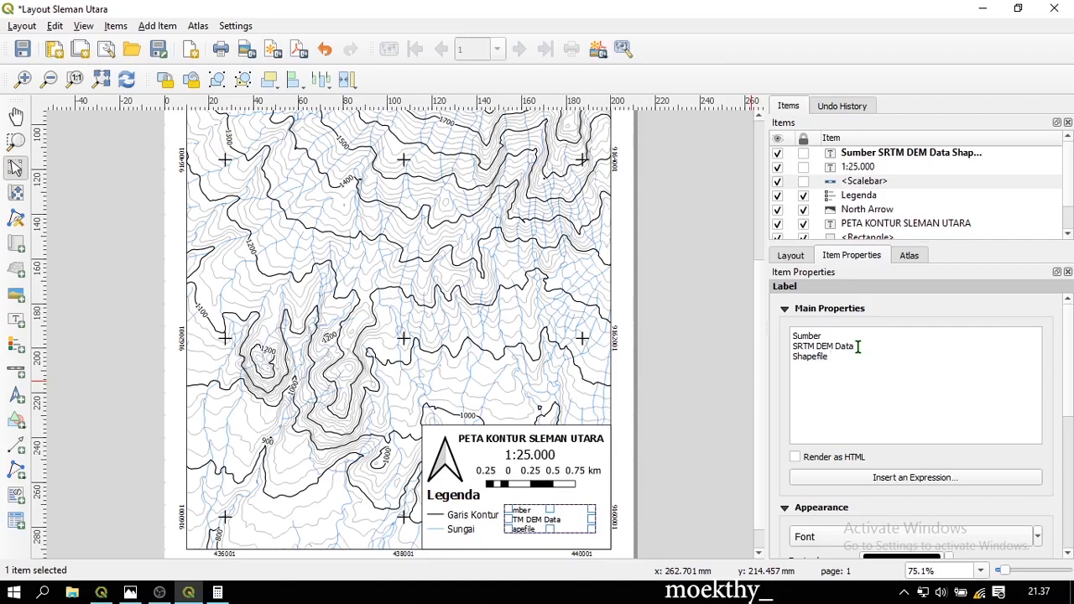
{"action": "key", "text": "BackSpace"}
{"action": "key", "text": "BackSpace"}
{"action": "key", "text": "BackSpace"}
{"action": "key", "text": "BackSpace"}
{"action": "key", "text": "BackSpace"}
{"action": "key", "text": "BackSpace"}
{"action": "key", "text": "BackSpace"}
{"action": "key", "text": "BackSpace"}
{"action": "key", "text": "BackSpace"}
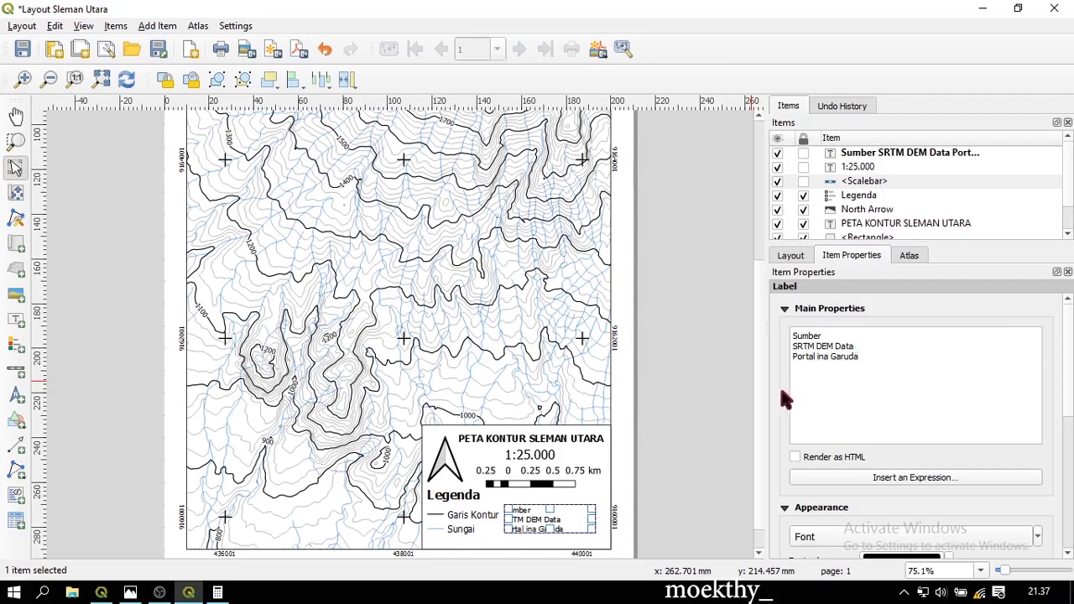
Drag the Sumber credit label into place beside the legend entries
{"action": "left_click", "coordinate": [682, 460]}
{"action": "scroll", "coordinate": [532, 504], "scroll_direction": "up", "scroll_amount": 2}
{"action": "scroll", "coordinate": [534, 520], "scroll_direction": "down", "scroll_amount": 2}
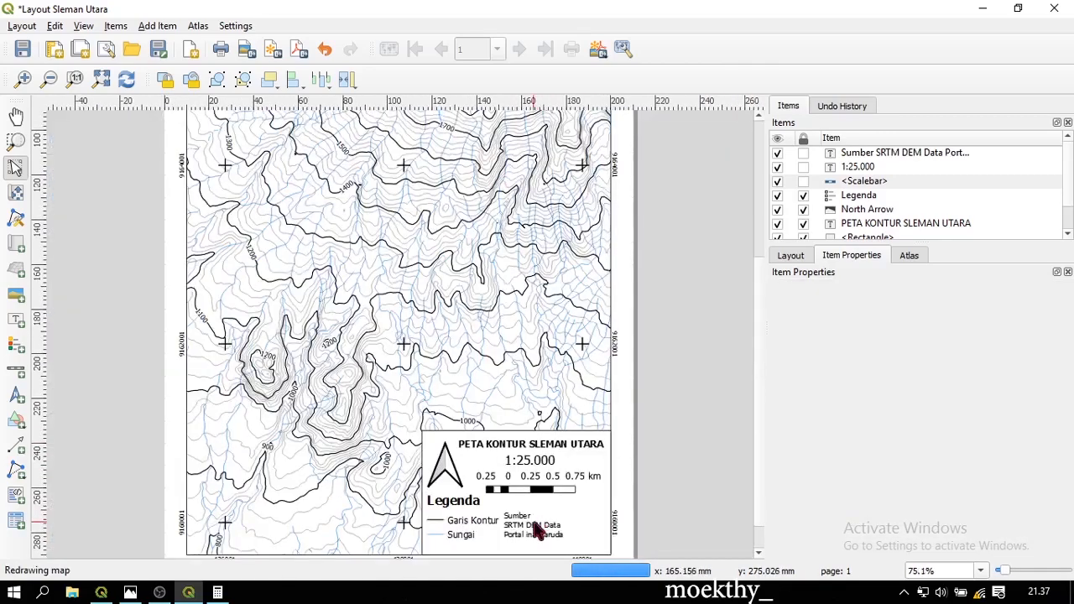
{"action": "left_click", "coordinate": [537, 529]}
{"action": "scroll", "coordinate": [556, 524], "scroll_direction": "up", "scroll_amount": 2}
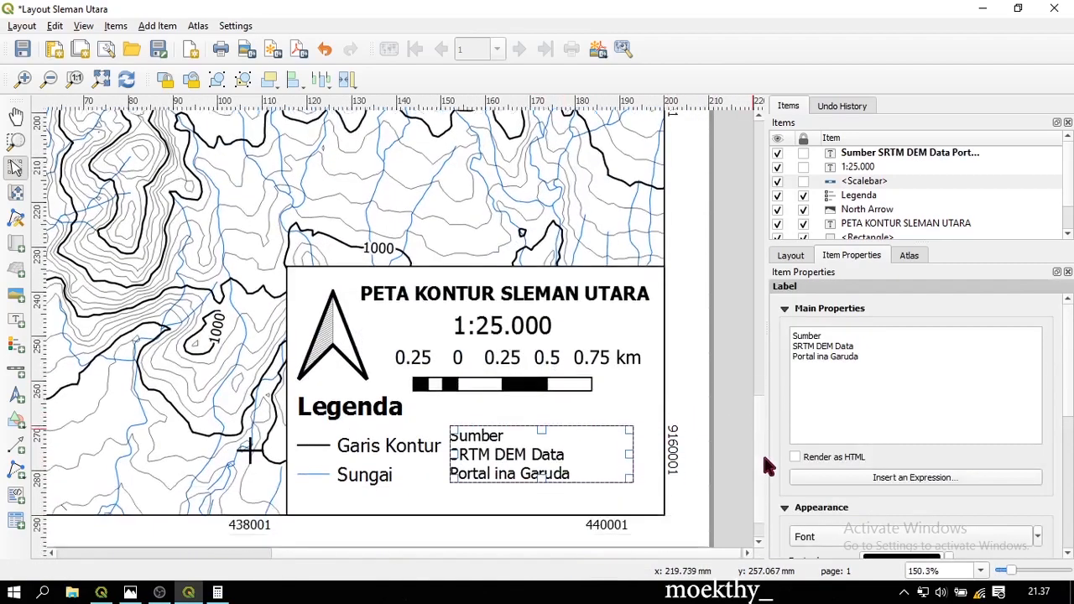
{"action": "scroll", "coordinate": [765, 463], "scroll_direction": "down", "scroll_amount": 1}
{"action": "mouse_move", "coordinate": [534, 410]}
{"action": "left_mouse_down"}
{"action": "mouse_move", "coordinate": [543, 443]}
{"action": "mouse_move", "coordinate": [498, 442]}
{"action": "mouse_move", "coordinate": [532, 432]}
{"action": "left_mouse_up"}
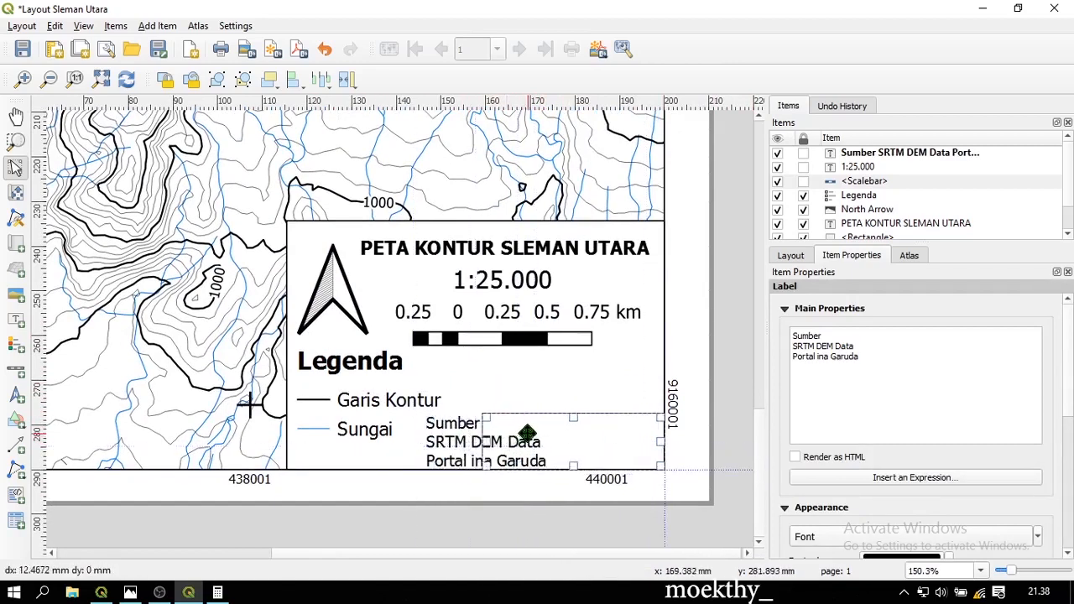
Add a label above the source credits reading 'Didesain oleh' followed by the designer's name
{"action": "left_click", "coordinate": [15, 320]}
{"action": "left_click_drag", "start_coordinate": [441, 358], "coordinate": [619, 411]}
{"action": "key", "text": "ctrl+a"}
{"action": "type", "text": "Dides"}
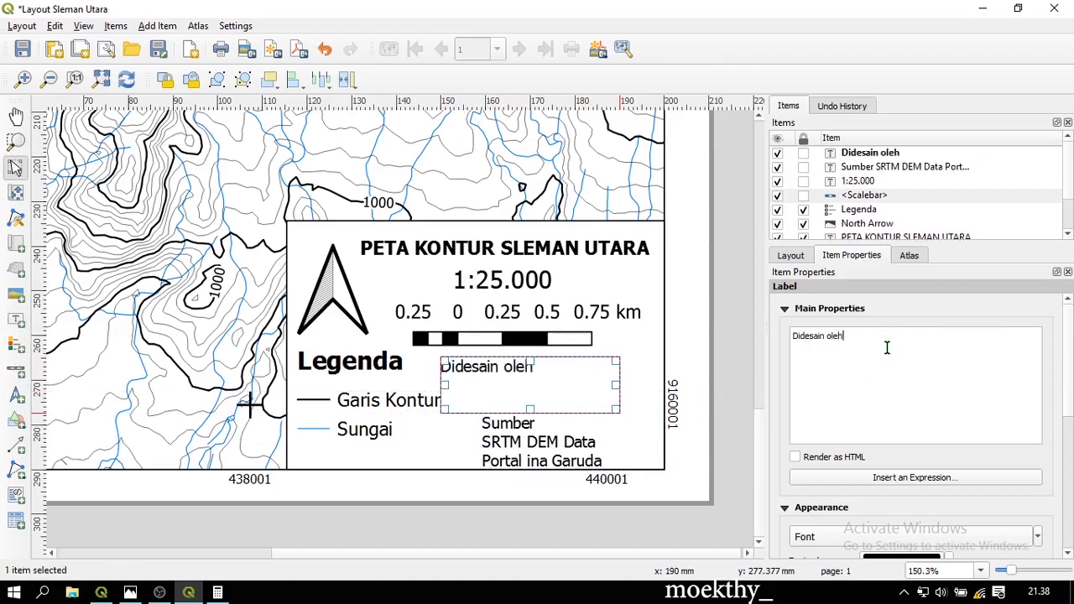
{"action": "type", "text": "ain oleh"}
{"action": "key", "text": "Return"}
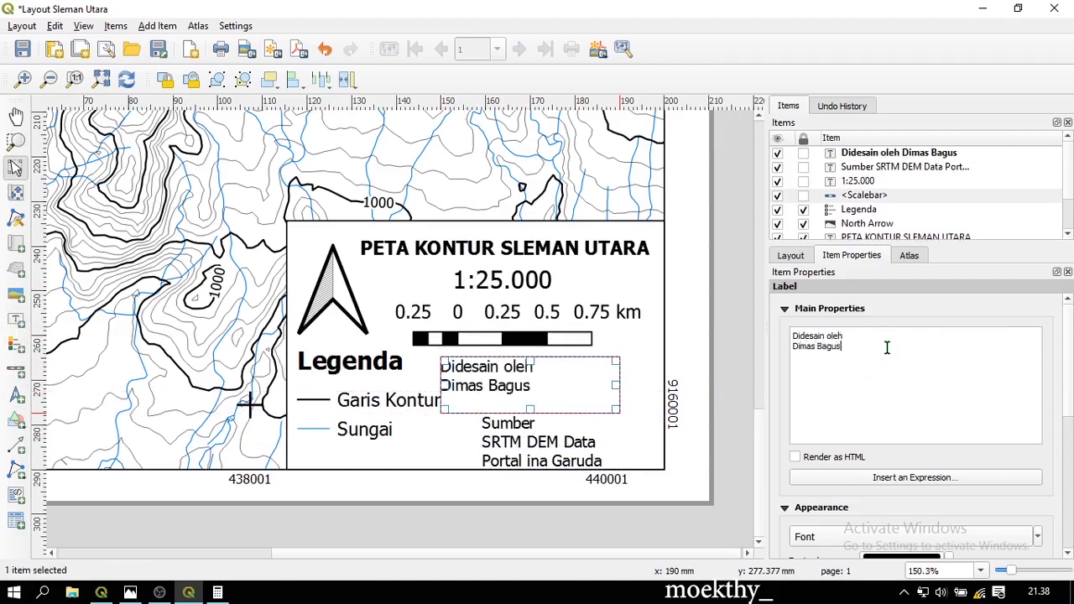
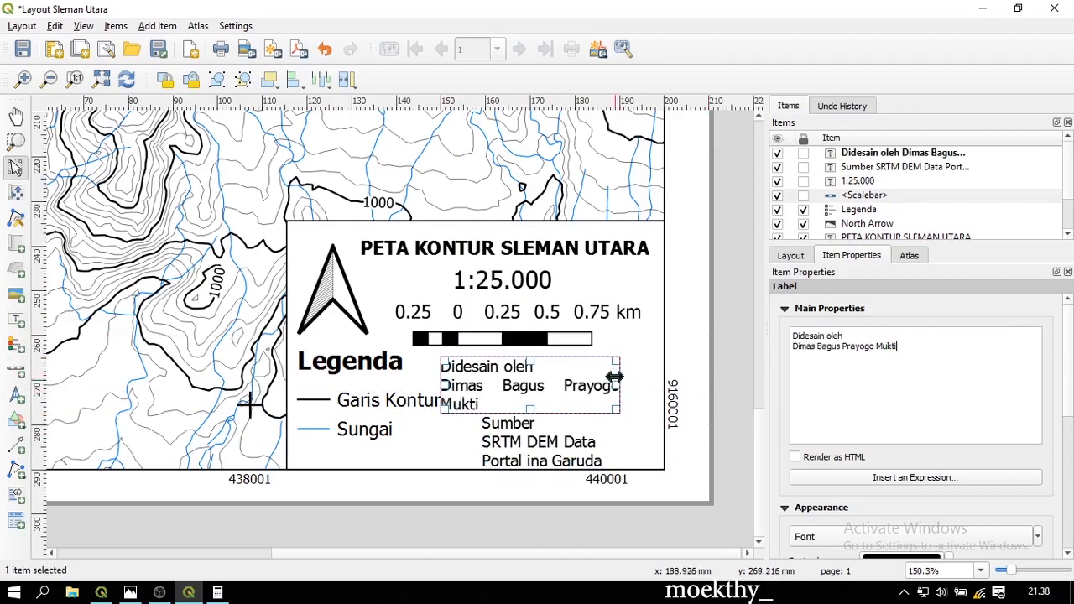
Widen the designer credit label so the name fits, and add the student number
{"action": "left_click_drag", "start_coordinate": [616, 385], "coordinate": [661, 386]}
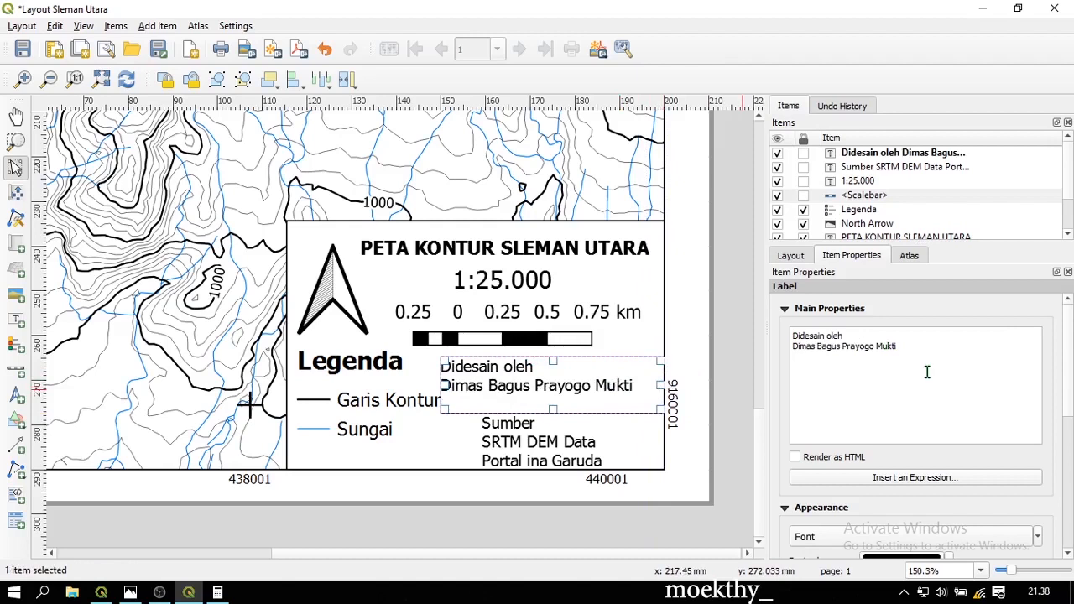
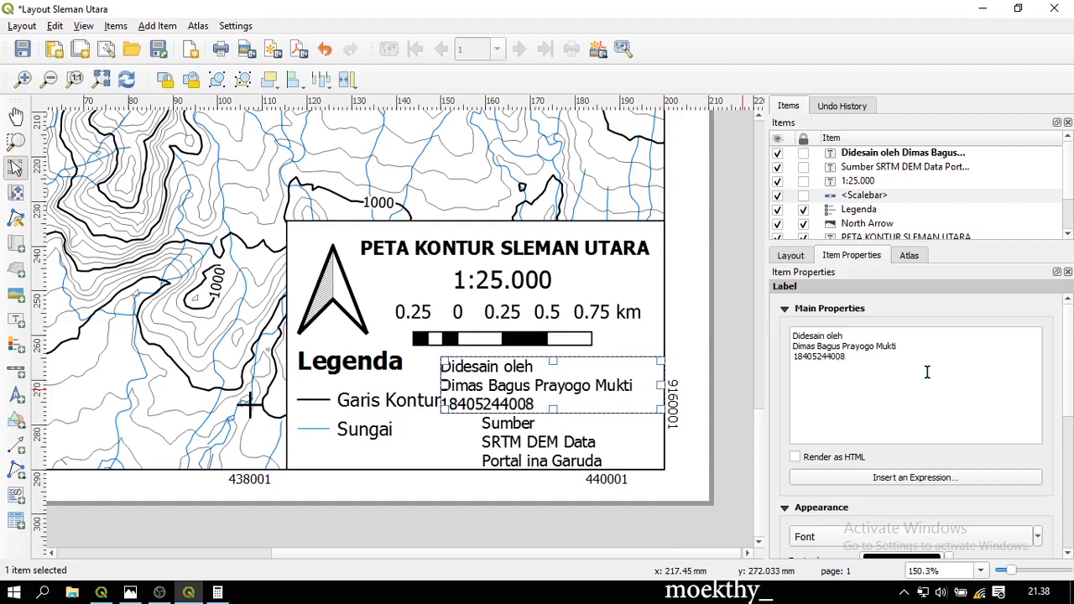
{"action": "left_click", "coordinate": [730, 372]}
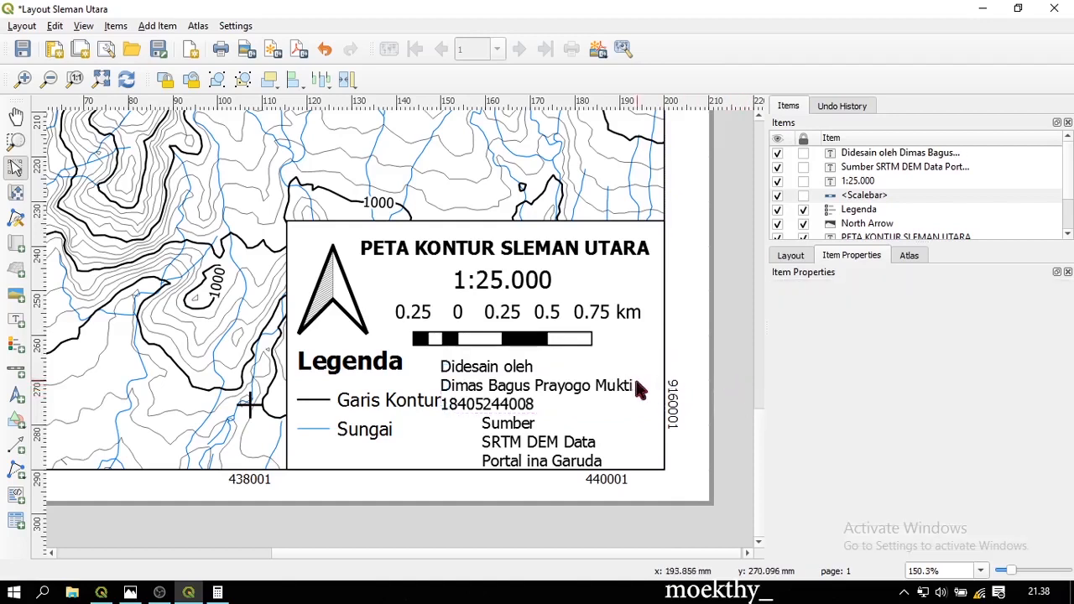
{"action": "left_click", "coordinate": [513, 382]}
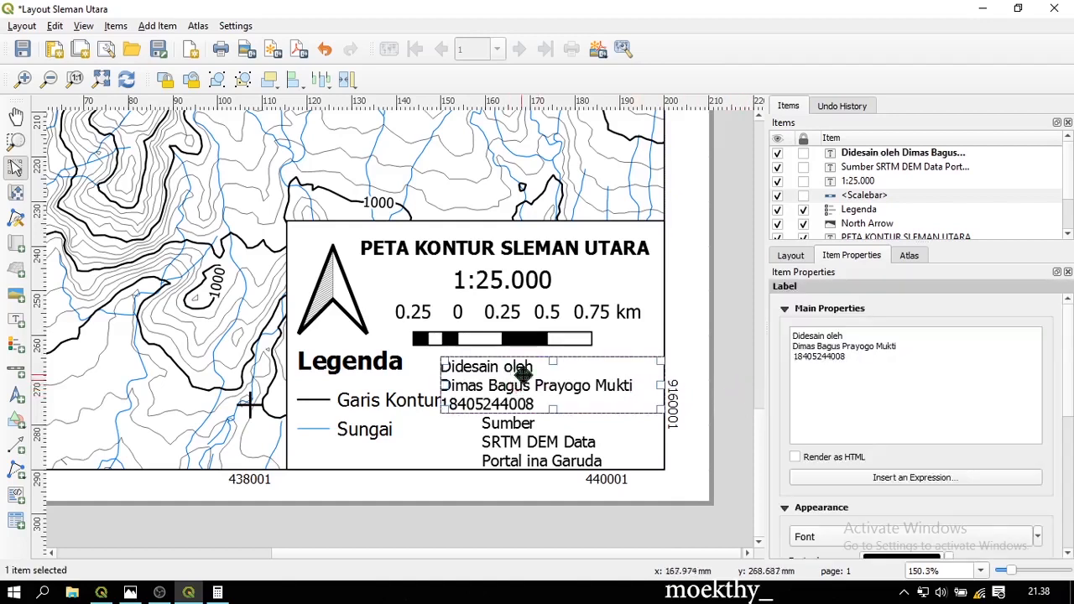
{"action": "left_click", "coordinate": [395, 407]}
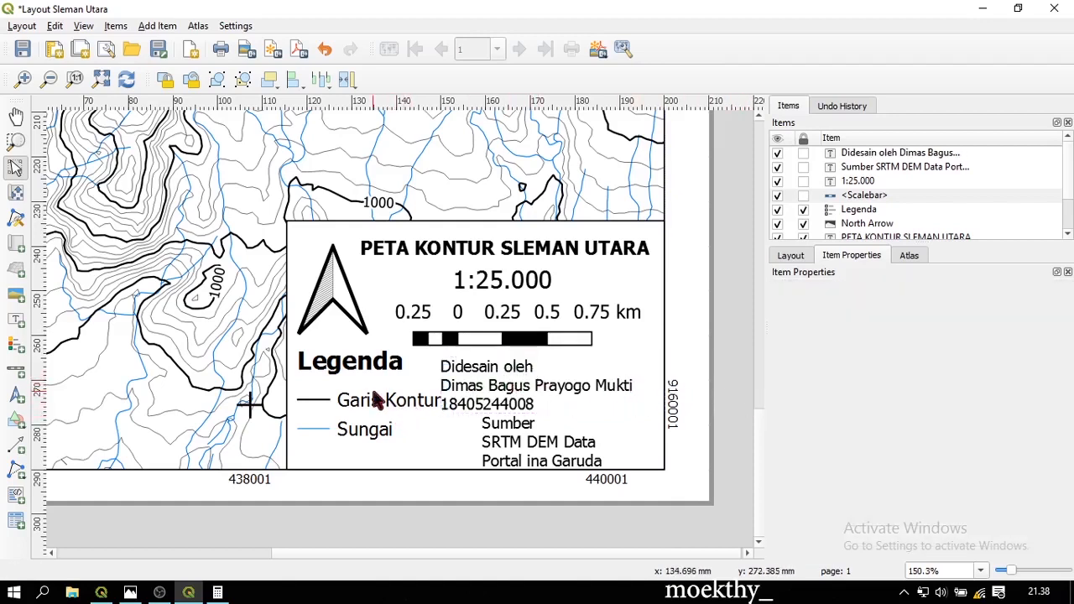
Set the legend's item font size to 9
{"action": "left_click", "coordinate": [864, 211]}
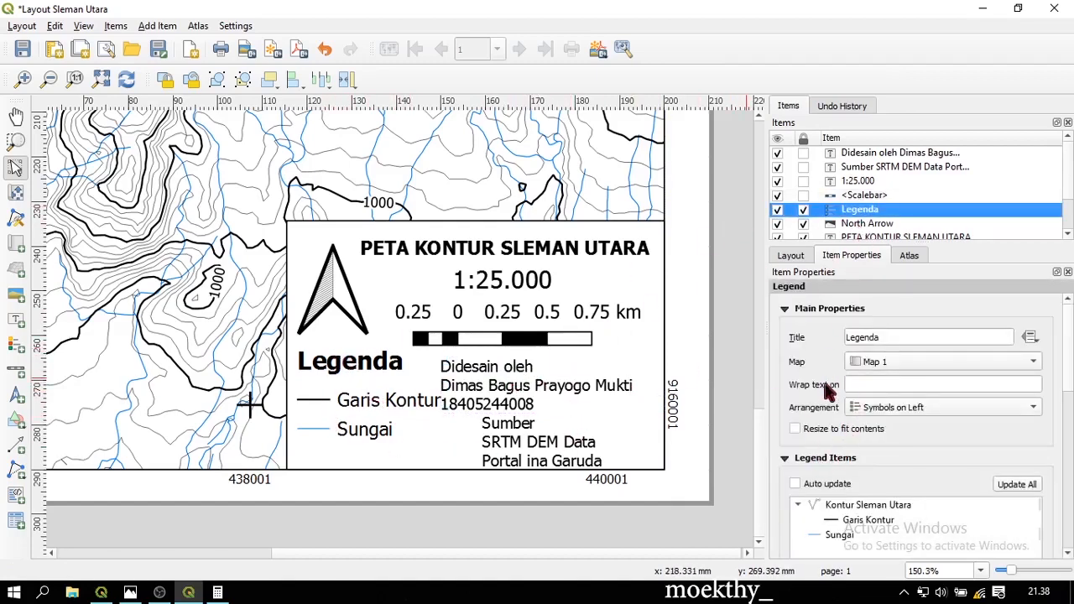
{"action": "scroll", "coordinate": [911, 434], "scroll_direction": "down", "scroll_amount": 3}
{"action": "scroll", "coordinate": [894, 466], "scroll_direction": "down", "scroll_amount": 3}
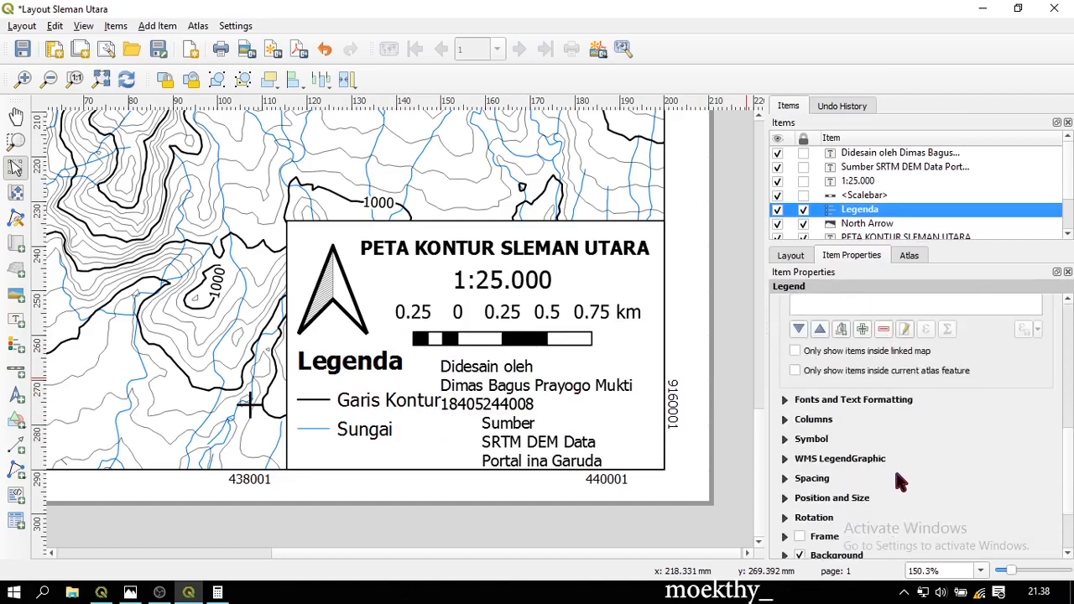
{"action": "left_click", "coordinate": [786, 402]}
{"action": "scroll", "coordinate": [889, 428], "scroll_direction": "down", "scroll_amount": 3}
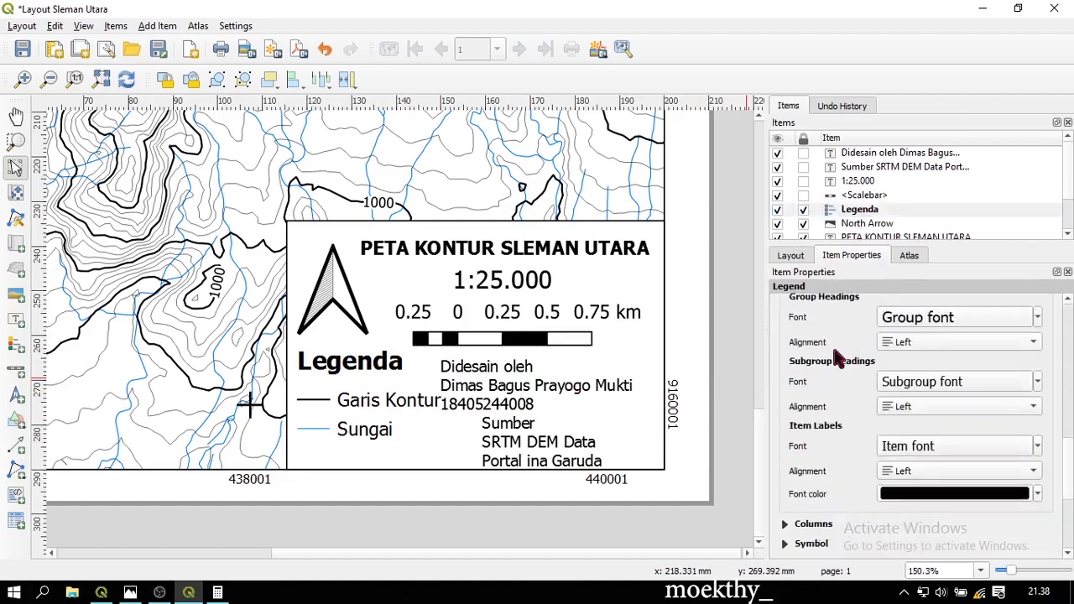
{"action": "left_click", "coordinate": [934, 399]}
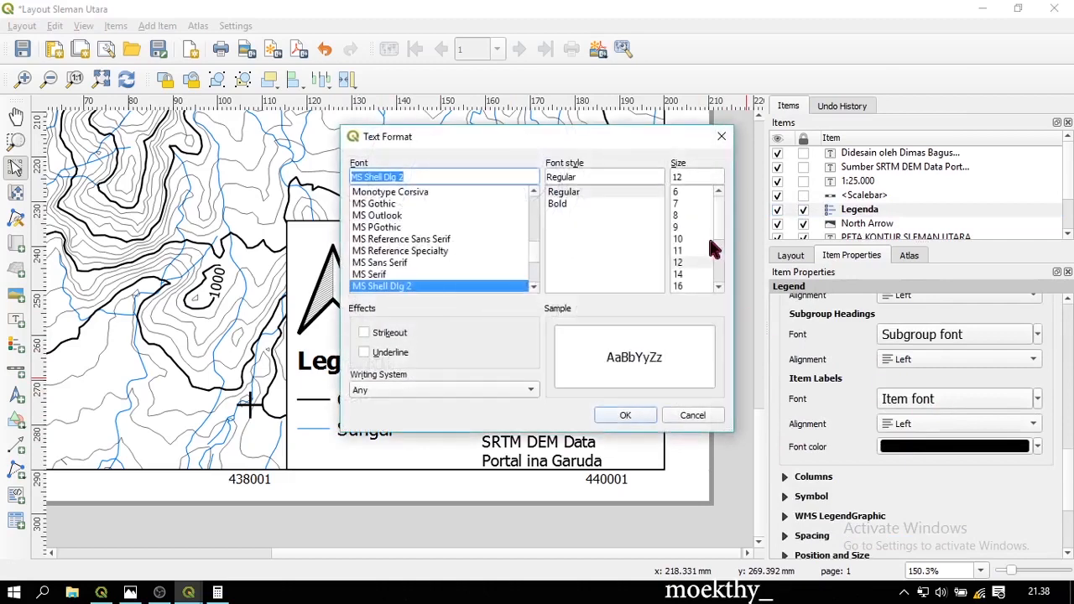
{"action": "left_click", "coordinate": [683, 215]}
{"action": "left_click", "coordinate": [689, 227]}
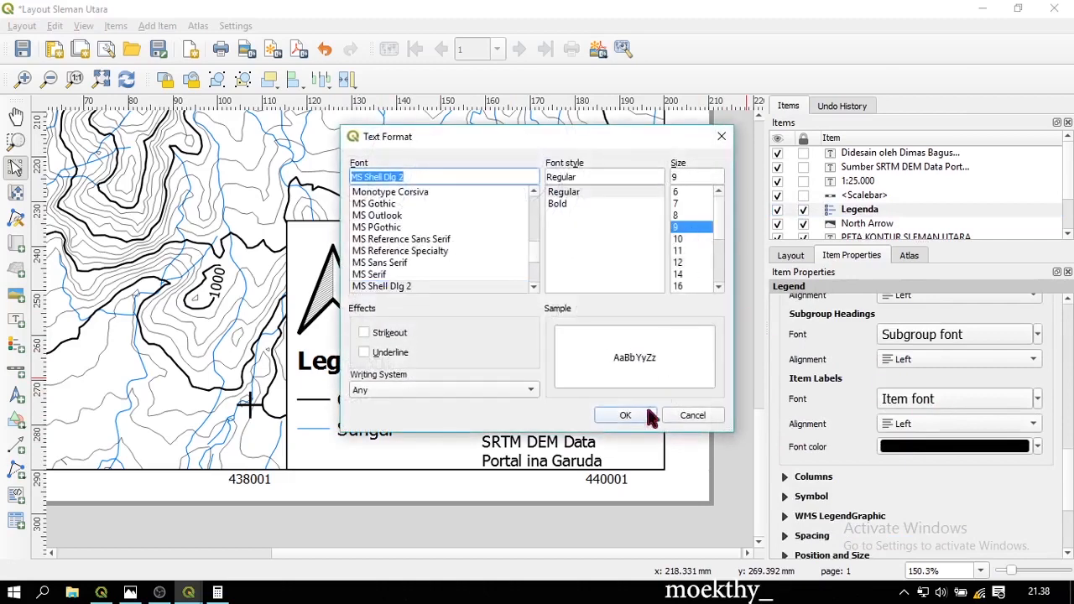
{"action": "left_click", "coordinate": [633, 417]}
Shift the Didesain oleh and Sumber labels left so their left edges align
{"action": "left_click", "coordinate": [485, 388]}
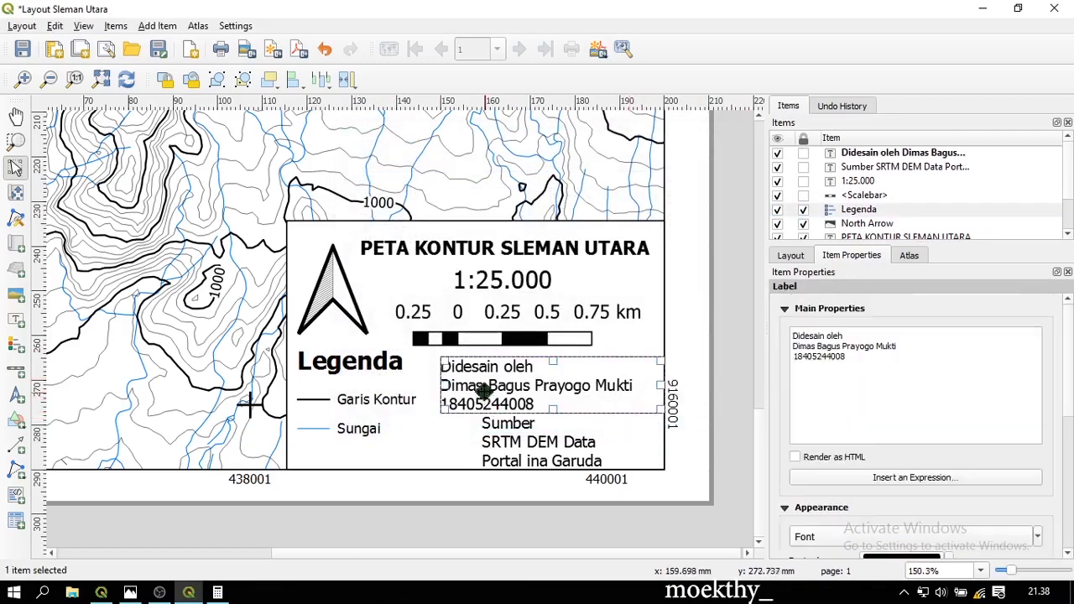
{"action": "left_click_drag", "start_coordinate": [485, 385], "coordinate": [467, 385]}
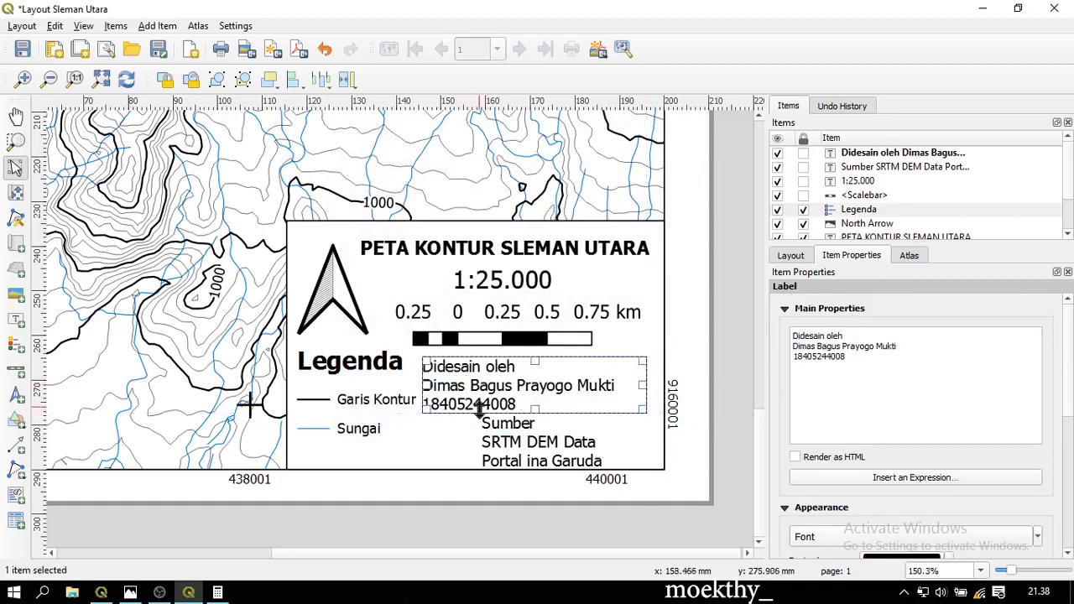
{"action": "left_click", "coordinate": [512, 446]}
{"action": "left_click_drag", "start_coordinate": [512, 445], "coordinate": [470, 447]}
{"action": "left_click", "coordinate": [512, 387]}
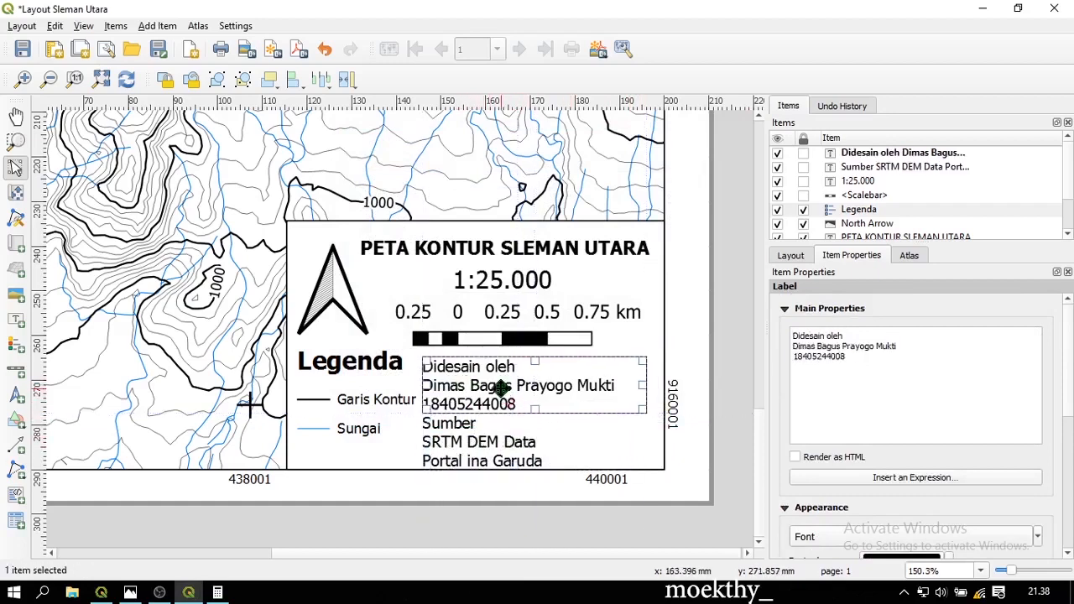
Add colons to make 'Didesain oleh:' and 'Sumber:', removing the leading space before Sumber
{"action": "scroll", "coordinate": [822, 395], "scroll_direction": "down", "scroll_amount": 2}
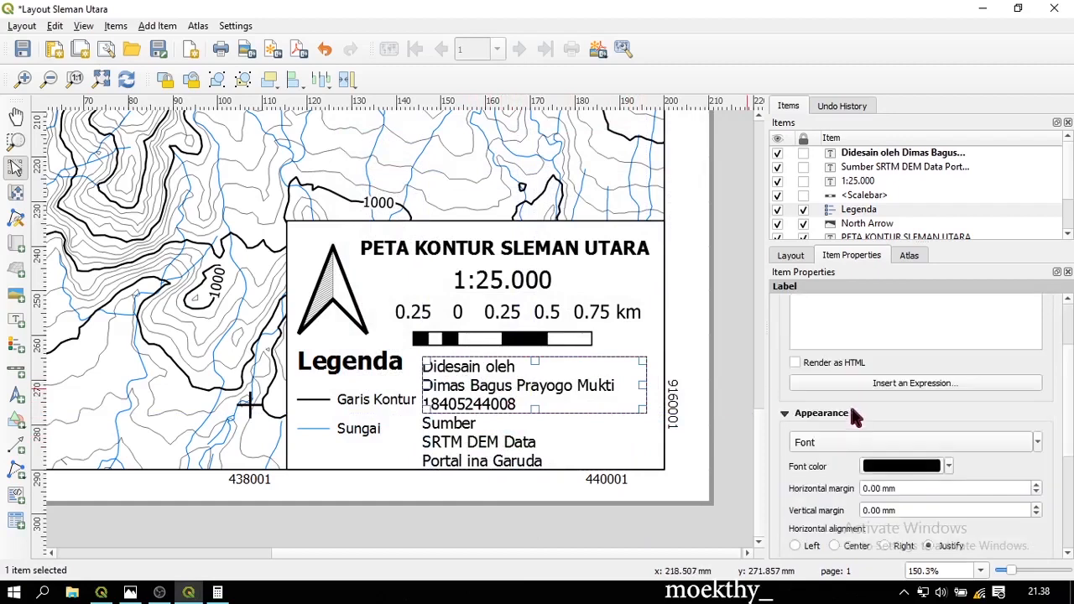
{"action": "left_click", "coordinate": [836, 546]}
{"action": "left_click", "coordinate": [794, 546]}
{"action": "scroll", "coordinate": [801, 474], "scroll_direction": "down", "scroll_amount": 3}
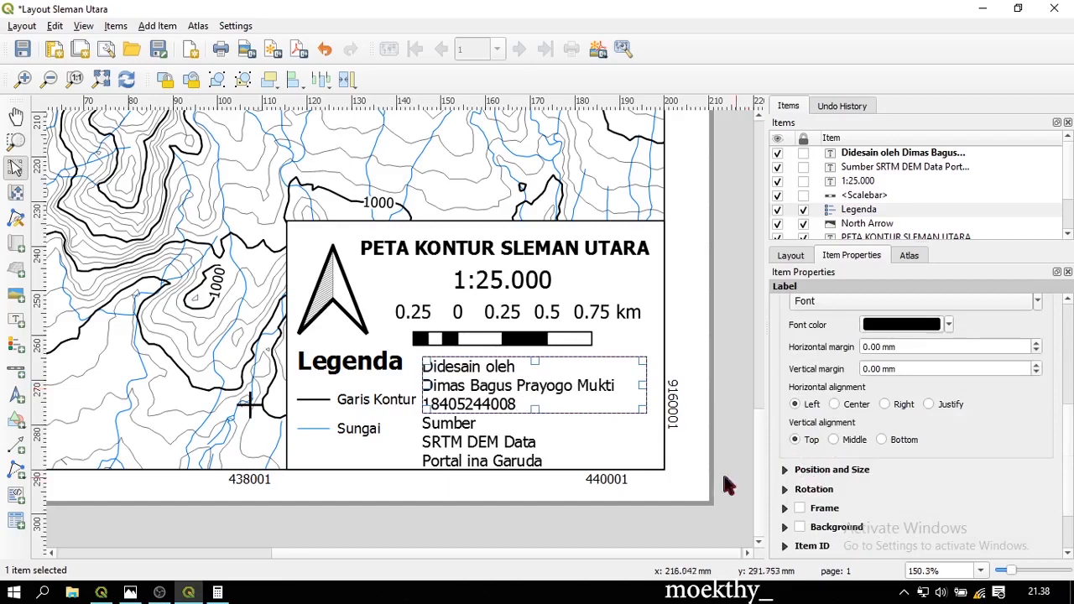
{"action": "scroll", "coordinate": [864, 477], "scroll_direction": "up", "scroll_amount": 4}
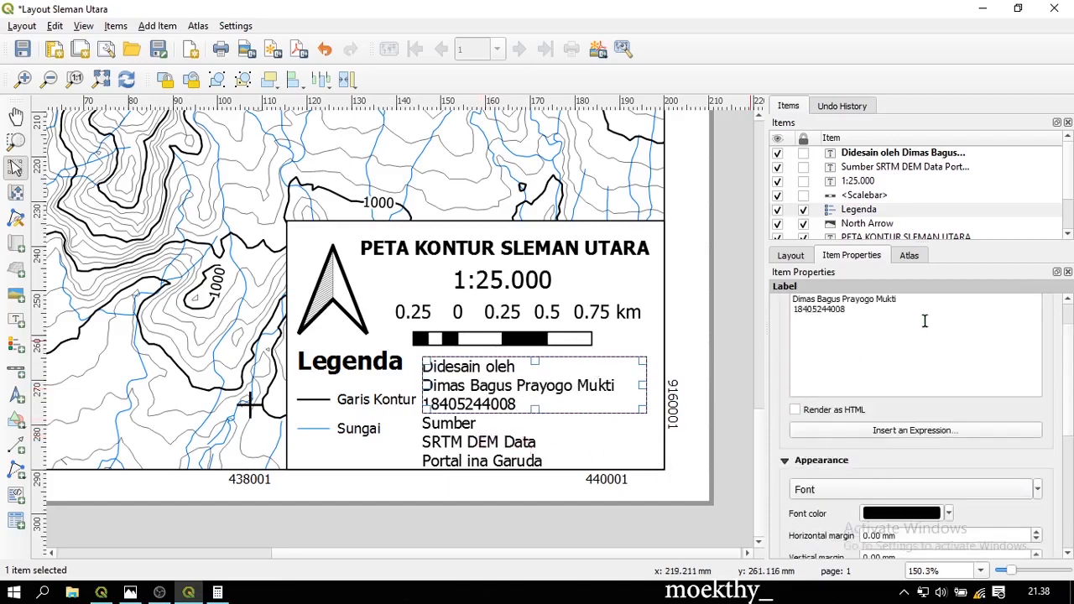
{"action": "scroll", "coordinate": [922, 336], "scroll_direction": "up", "scroll_amount": 1}
{"action": "type", "text": ":"}
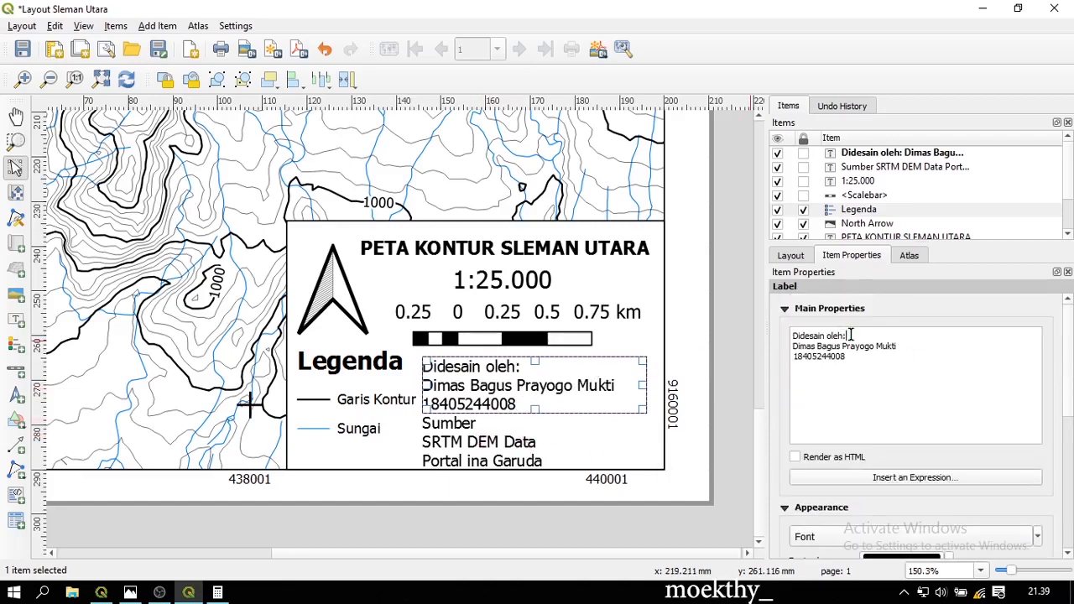
{"action": "left_click", "coordinate": [487, 434]}
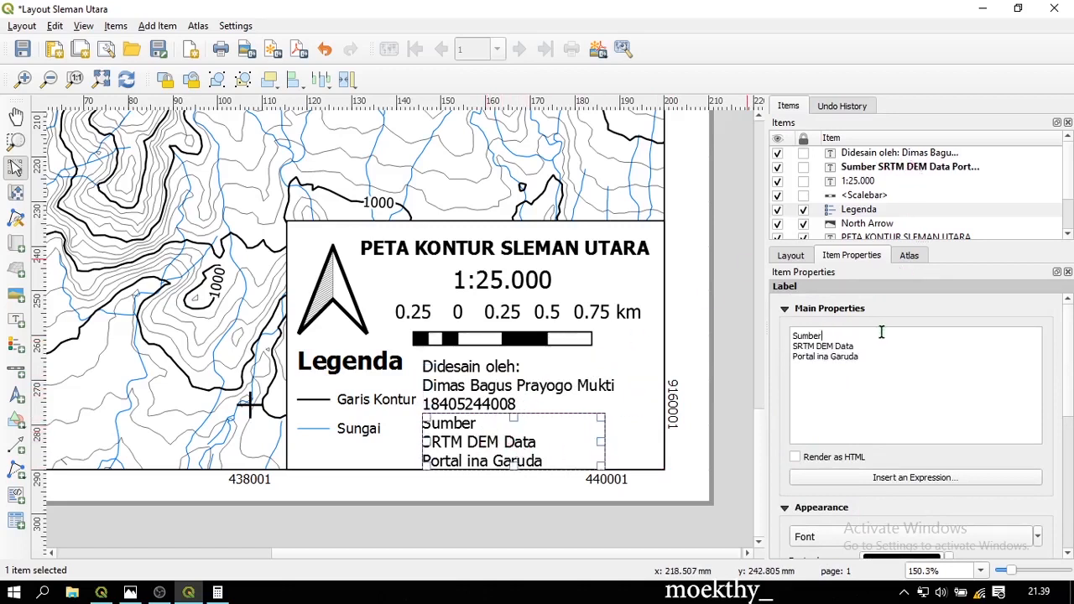
{"action": "type", "text": ":"}
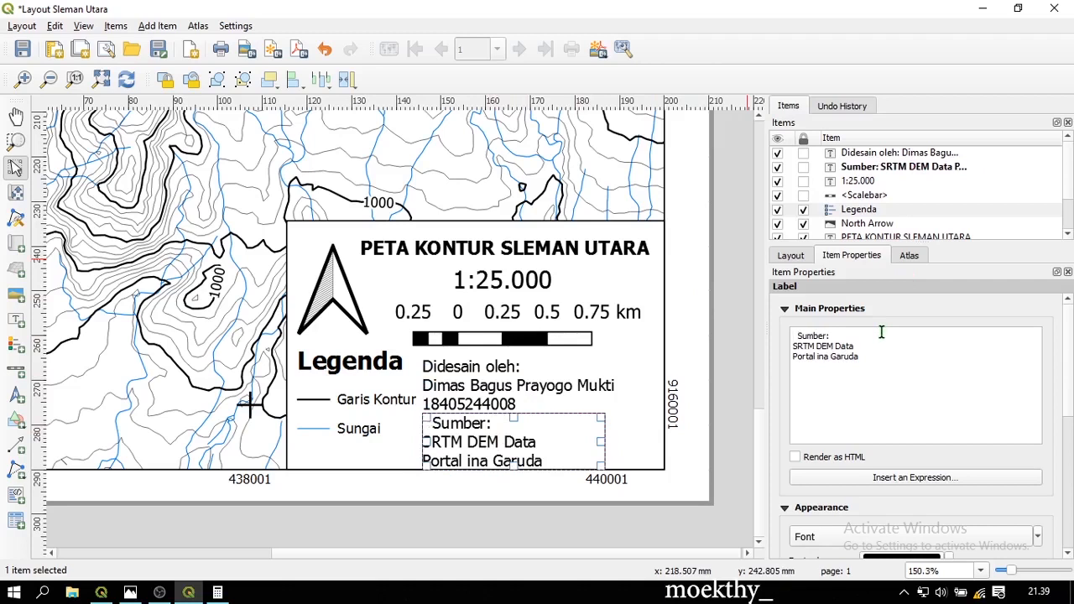
{"action": "key", "text": "BackSpace"}
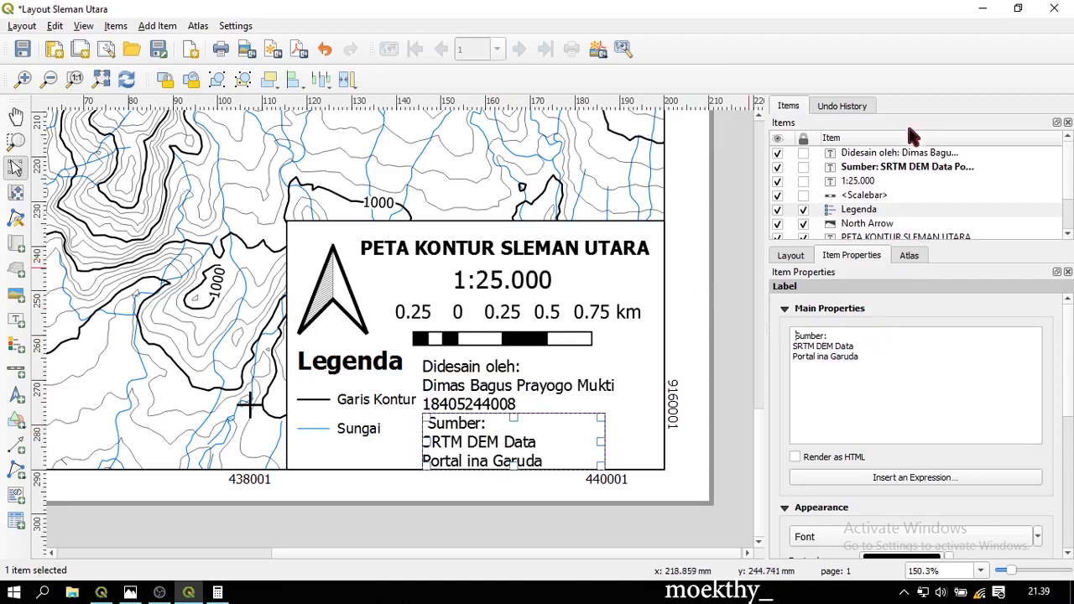
Move the Sumber label further right toward the title box's lower-right corner
{"action": "left_click", "coordinate": [902, 153]}
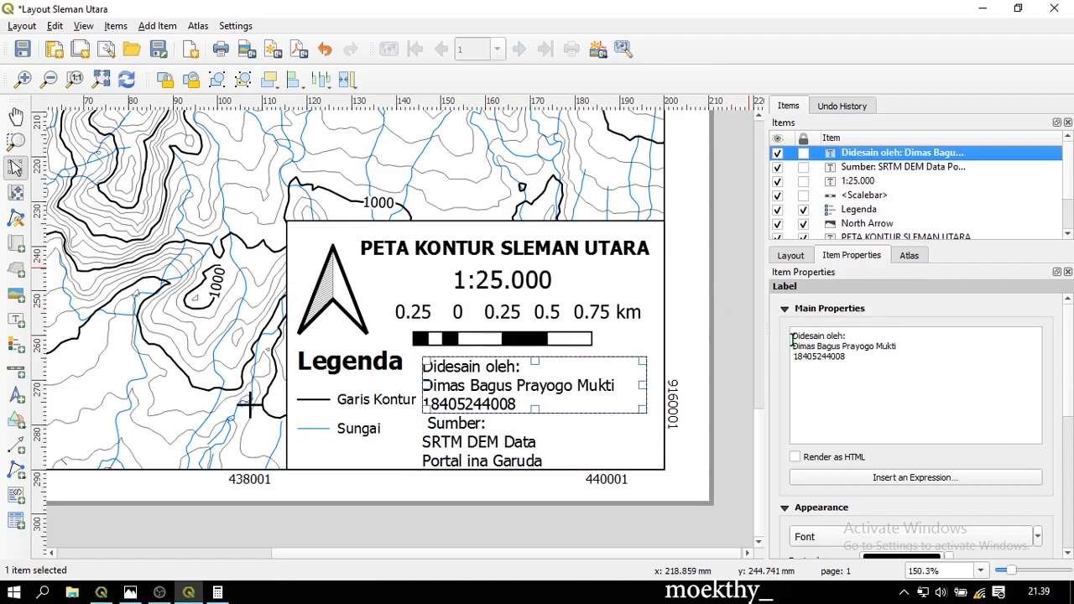
{"action": "left_click", "coordinate": [560, 449]}
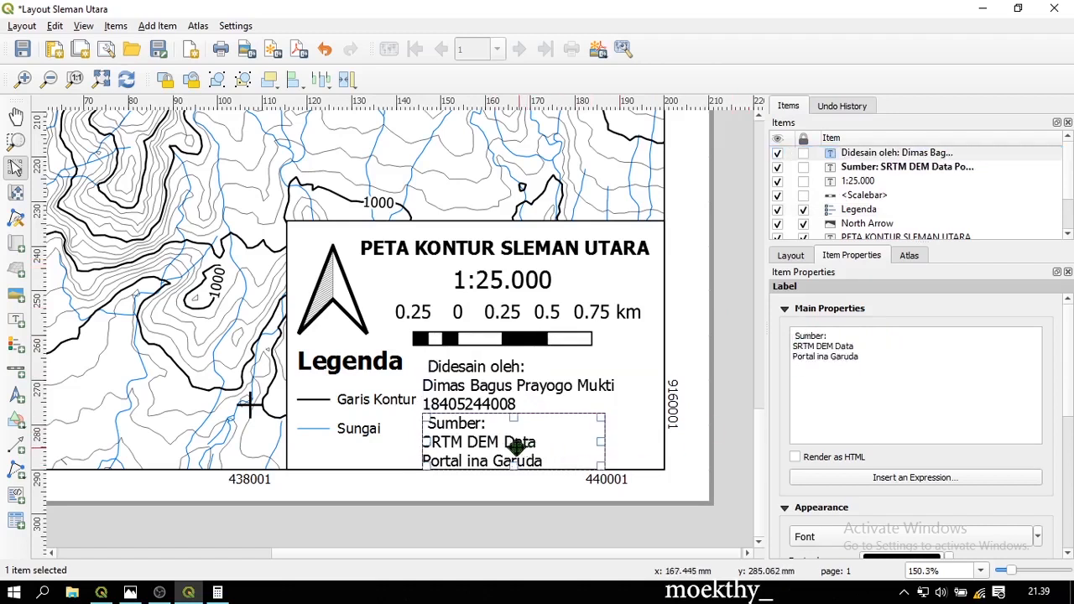
{"action": "left_click", "coordinate": [327, 533]}
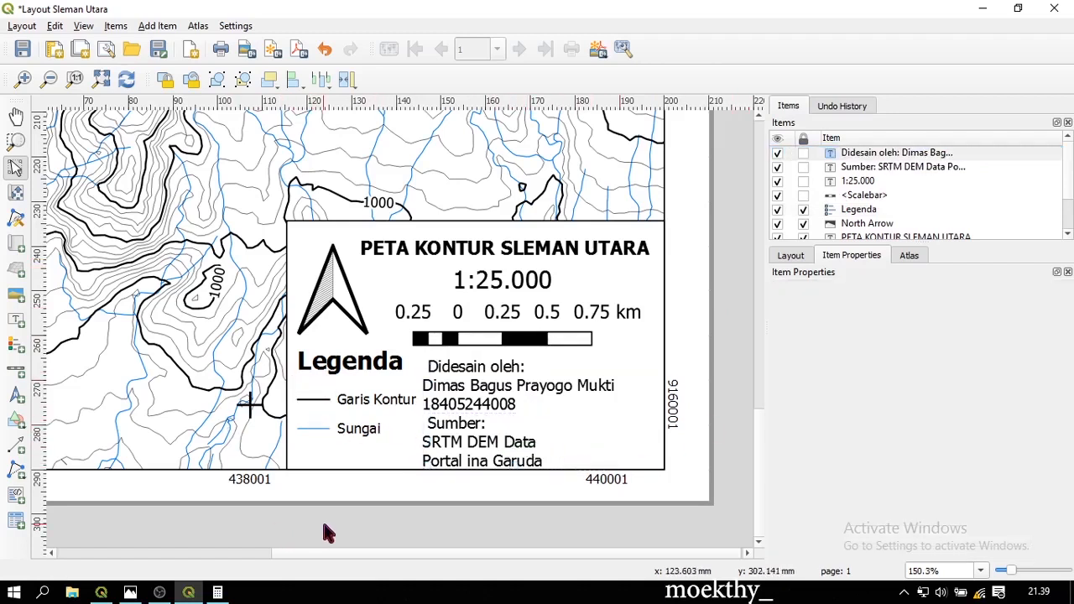
{"action": "left_click", "coordinate": [465, 448]}
{"action": "left_click_drag", "start_coordinate": [466, 449], "coordinate": [506, 437]}
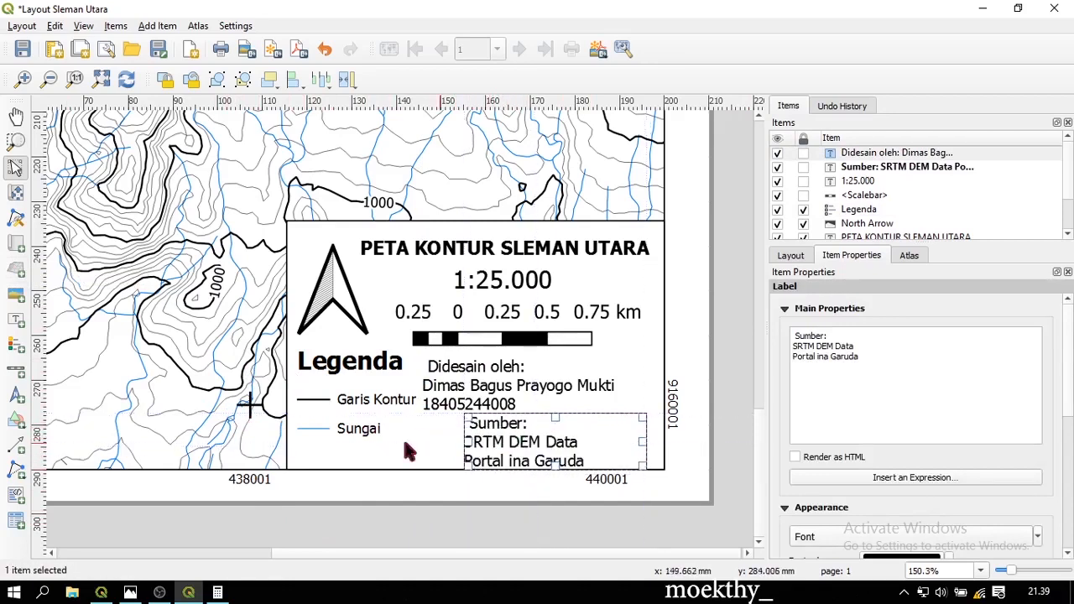
Add a size-7 label reading 'Interval Kontur 20 meter' below the Sungai legend entry
{"action": "left_click", "coordinate": [15, 320]}
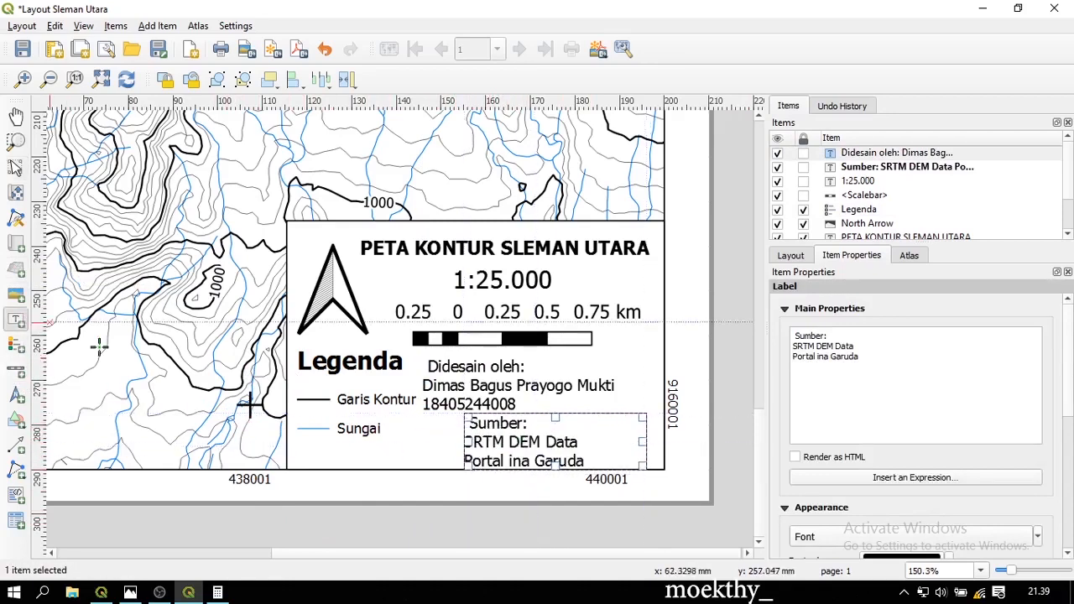
{"action": "left_click_drag", "start_coordinate": [303, 442], "coordinate": [453, 463]}
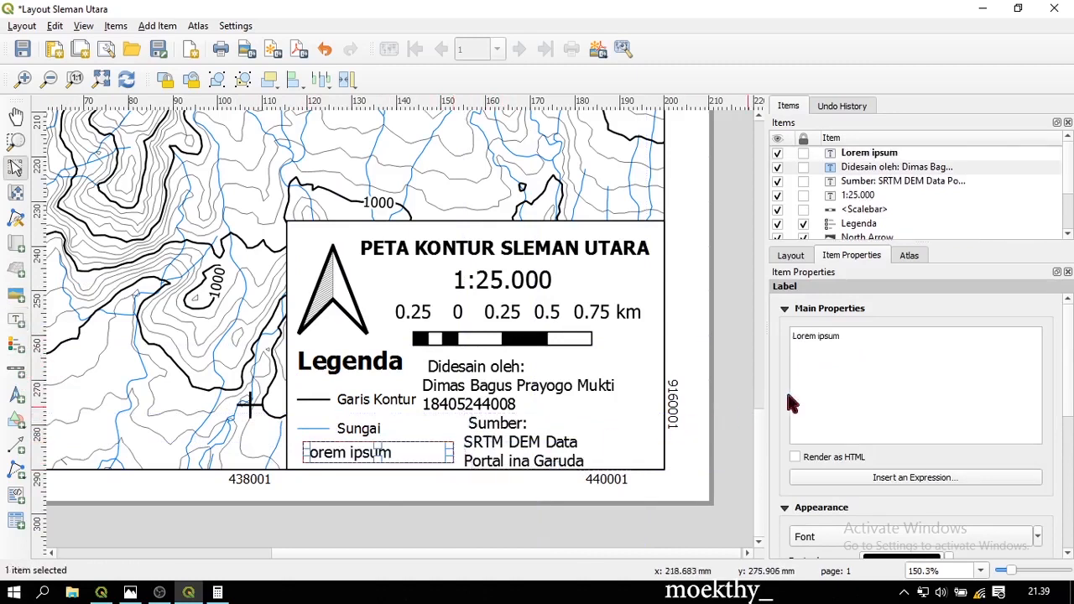
{"action": "key", "text": "ctrl+a"}
{"action": "type", "text": "Inter"}
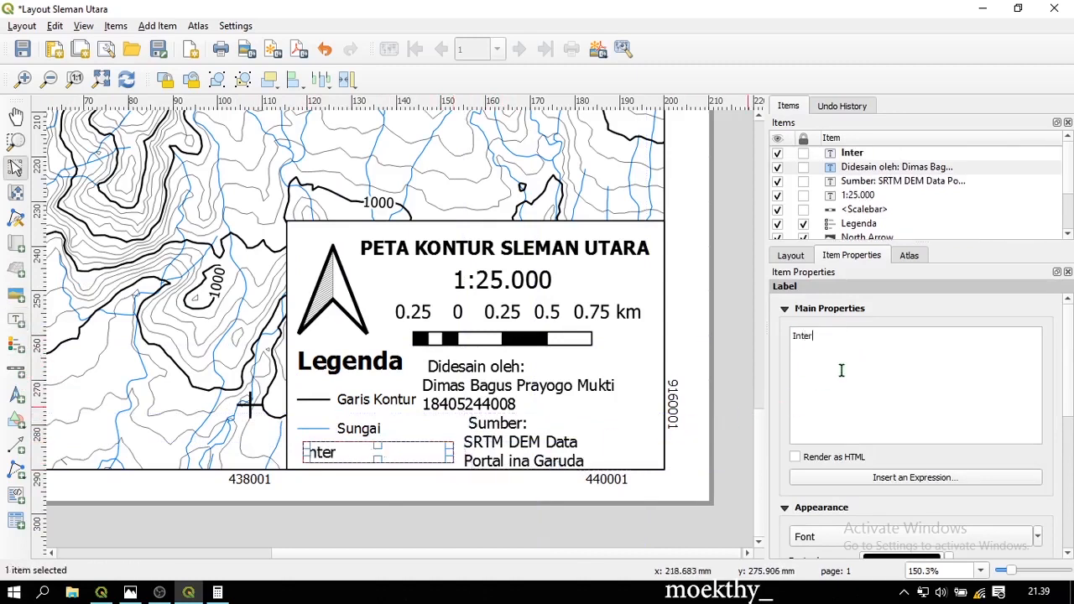
{"action": "type", "text": "val Kontur"}
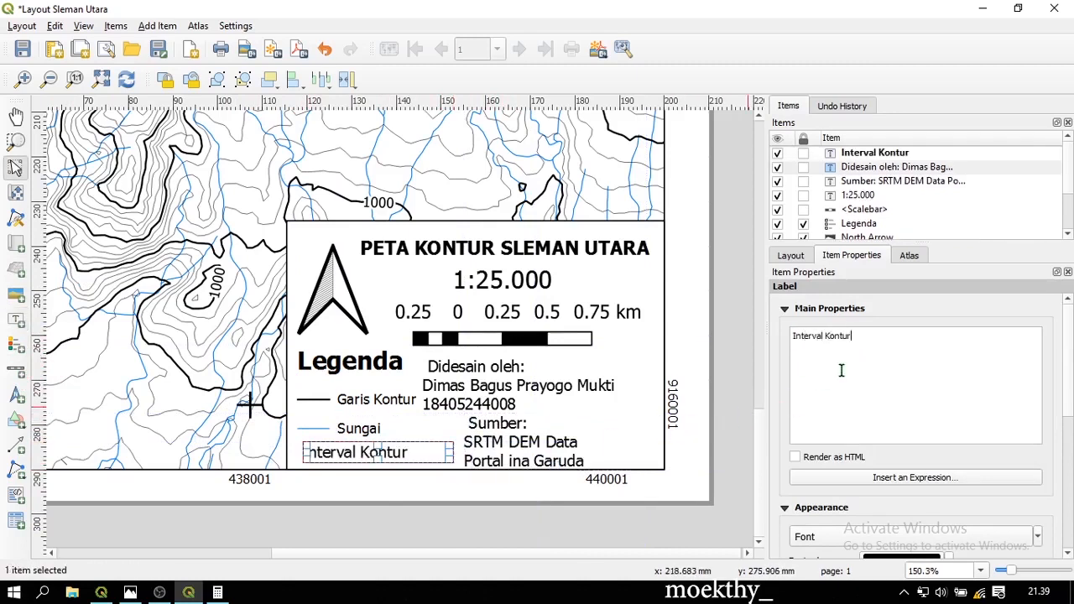
{"action": "type", "text": " 20 meter"}
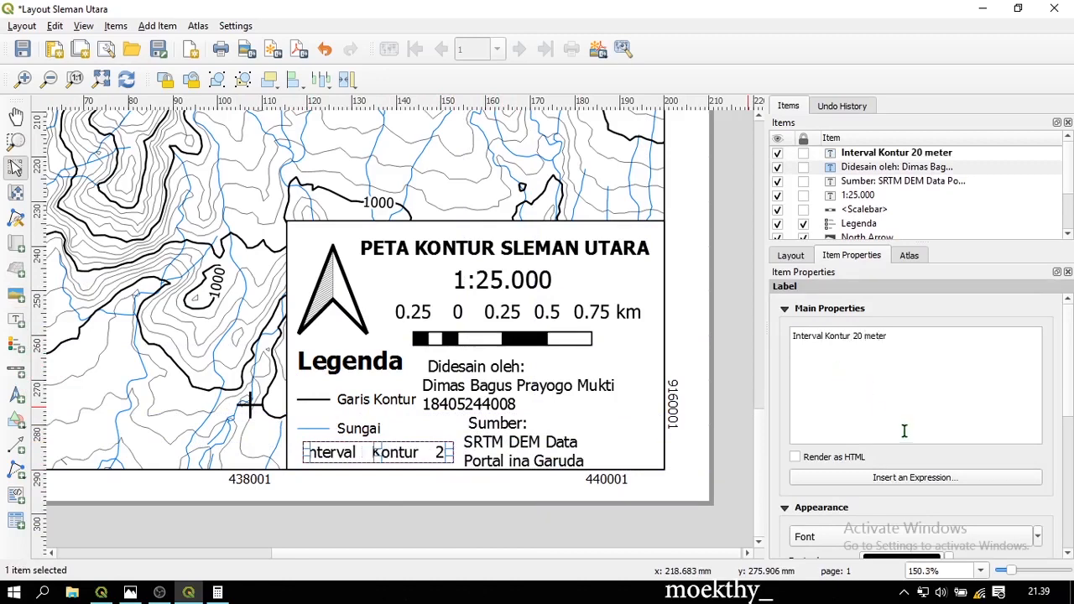
{"action": "scroll", "coordinate": [904, 434], "scroll_direction": "down", "scroll_amount": 2}
{"action": "left_click", "coordinate": [895, 441]}
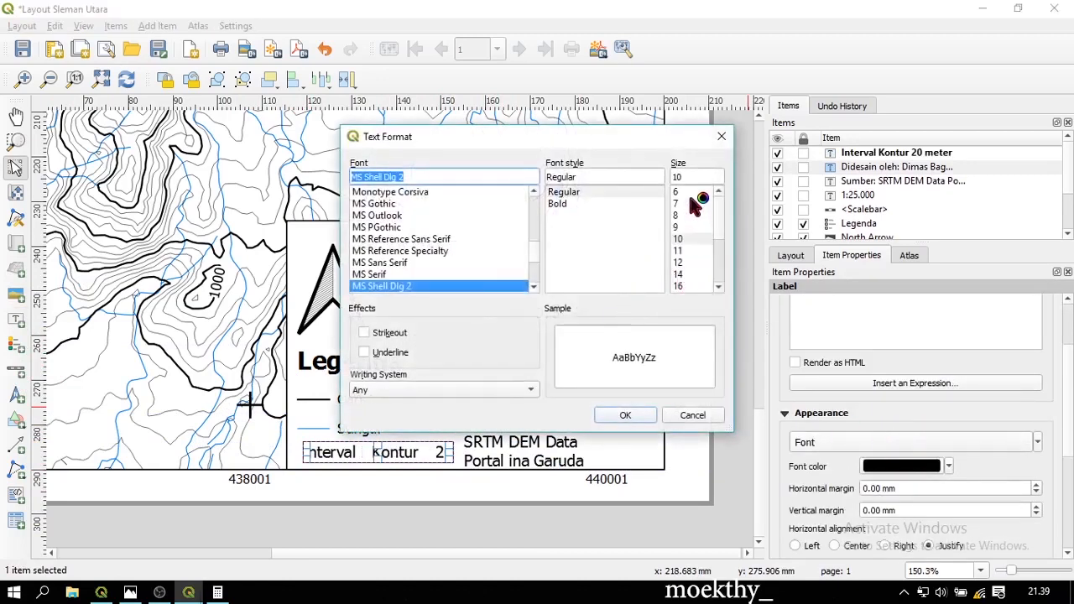
{"action": "left_click", "coordinate": [692, 203]}
{"action": "left_click", "coordinate": [639, 413]}
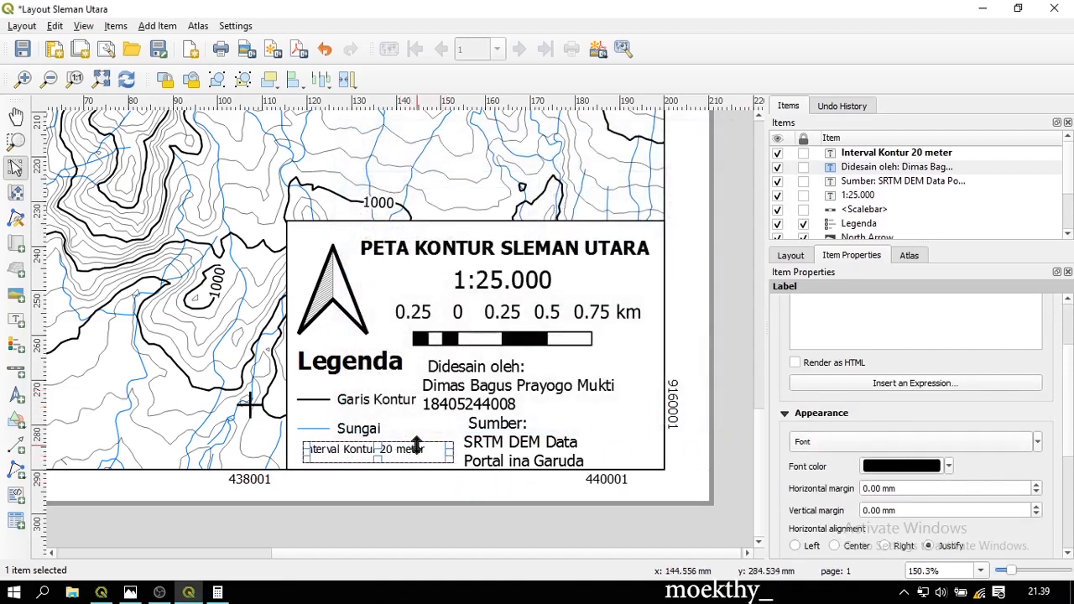
Increase the Interval Kontur label's font to size 8 and fine-tune its position
{"action": "left_click_drag", "start_coordinate": [405, 451], "coordinate": [400, 456]}
{"action": "left_click_drag", "start_coordinate": [400, 456], "coordinate": [404, 458]}
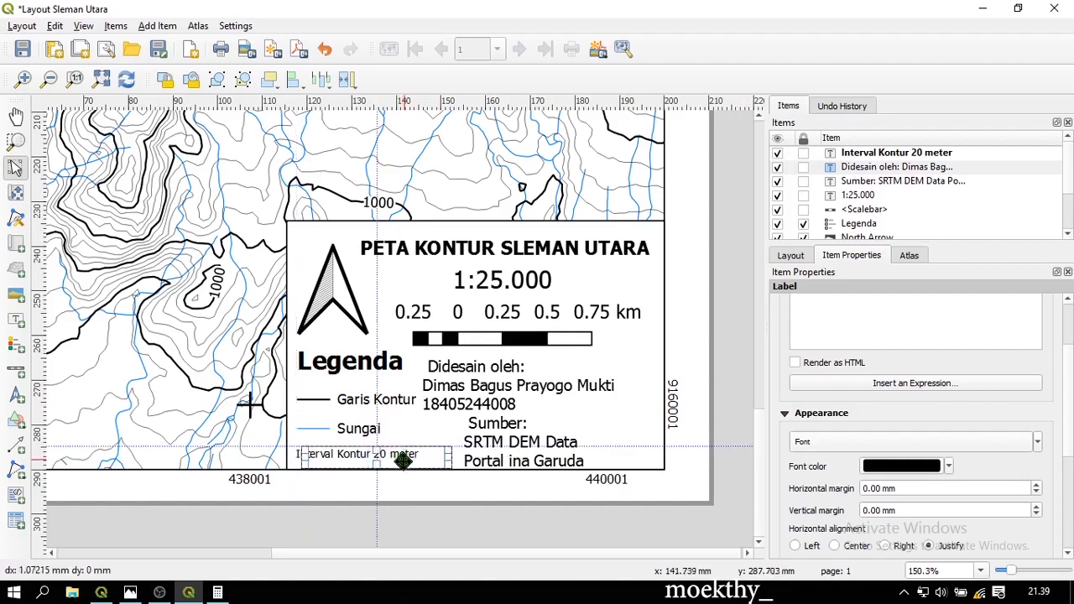
{"action": "left_click", "coordinate": [969, 448]}
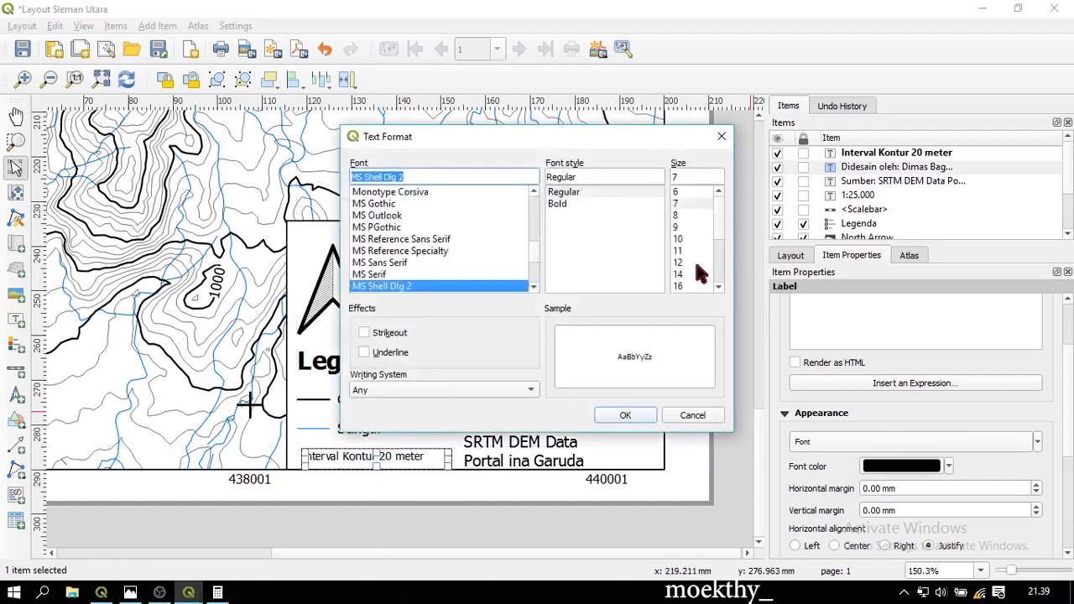
{"action": "left_click", "coordinate": [679, 214]}
{"action": "left_click", "coordinate": [625, 414]}
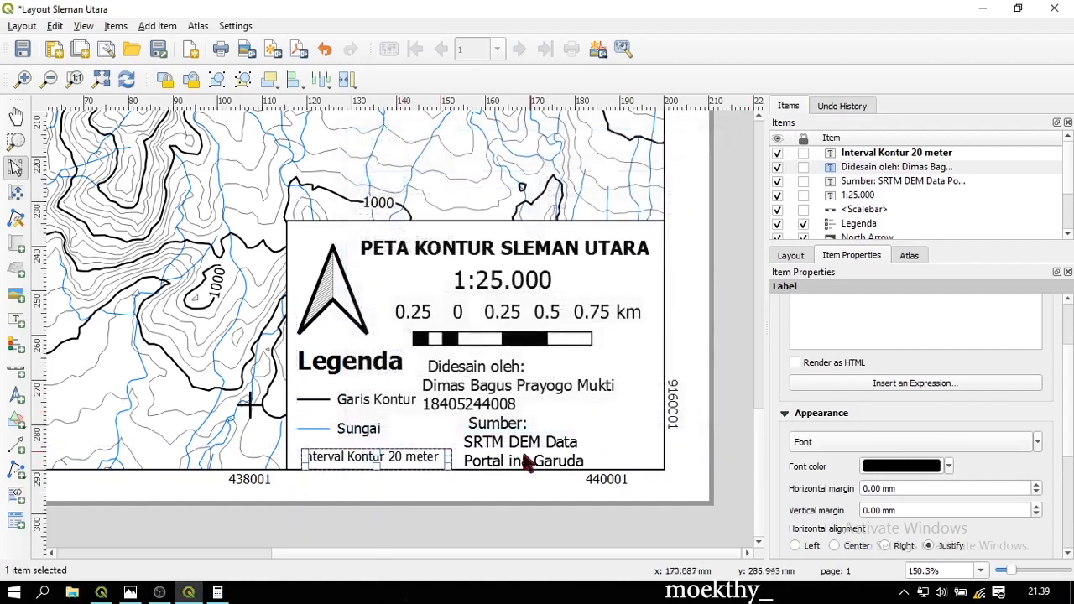
{"action": "left_click", "coordinate": [426, 444]}
{"action": "left_click", "coordinate": [395, 459]}
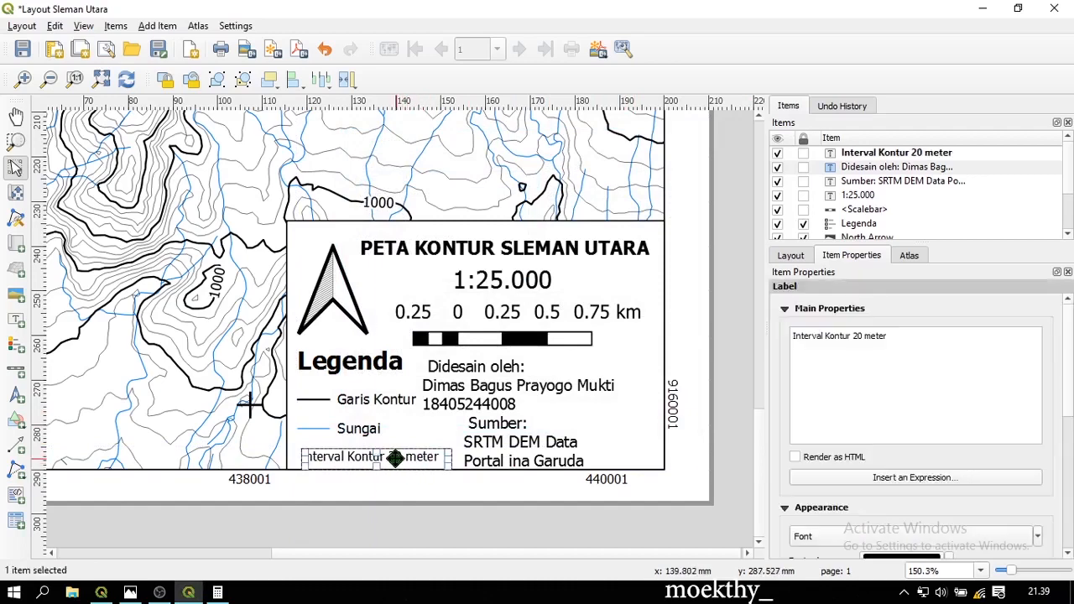
{"action": "left_click_drag", "start_coordinate": [395, 458], "coordinate": [390, 458]}
Shift the Sumber label left and move the Didesain oleh label into alignment above it
{"action": "left_click", "coordinate": [510, 449]}
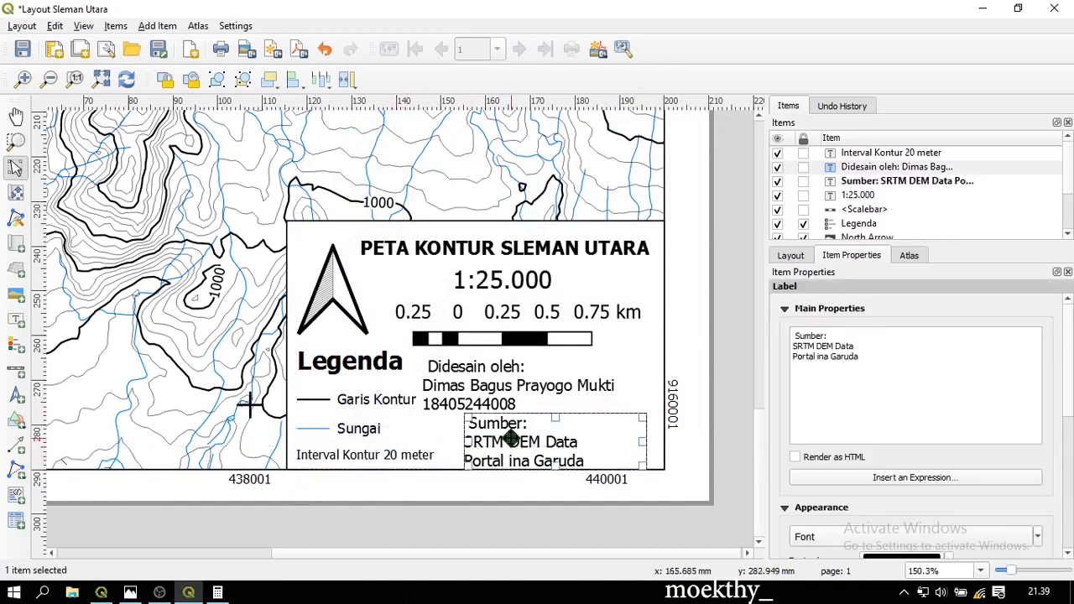
{"action": "left_click_drag", "start_coordinate": [510, 435], "coordinate": [482, 436]}
{"action": "left_click", "coordinate": [474, 383]}
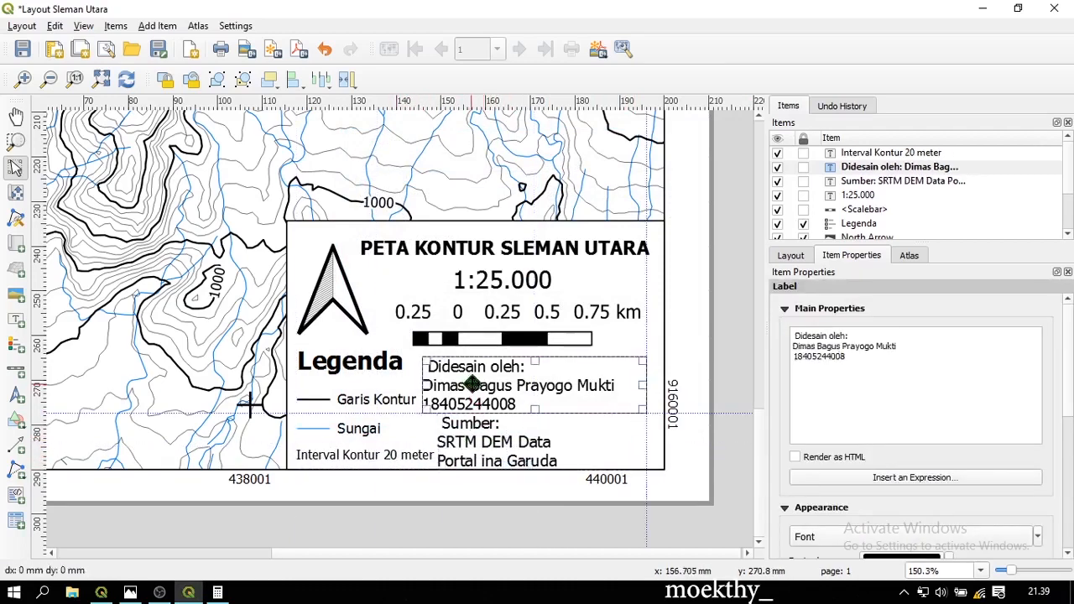
{"action": "mouse_move", "coordinate": [473, 384]}
{"action": "left_mouse_down"}
{"action": "mouse_move", "coordinate": [489, 376]}
{"action": "mouse_move", "coordinate": [478, 373]}
{"action": "left_mouse_up"}
Line the Sumber label up under the designer credit using arrow-key nudges
{"action": "left_click", "coordinate": [483, 442]}
{"action": "left_click_drag", "start_coordinate": [483, 444], "coordinate": [484, 442]}
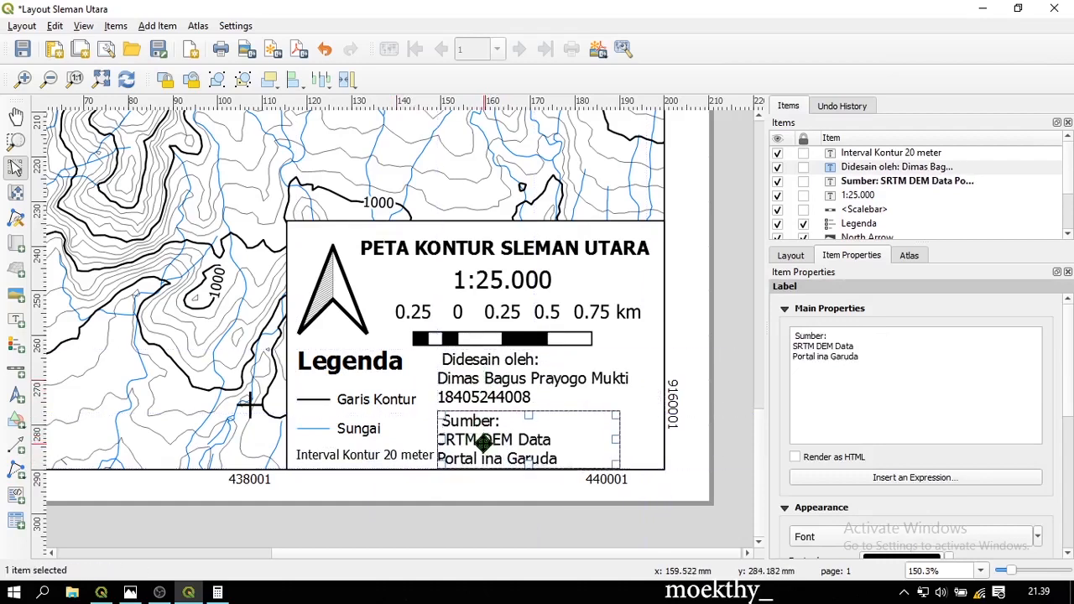
{"action": "key", "text": "Right"}
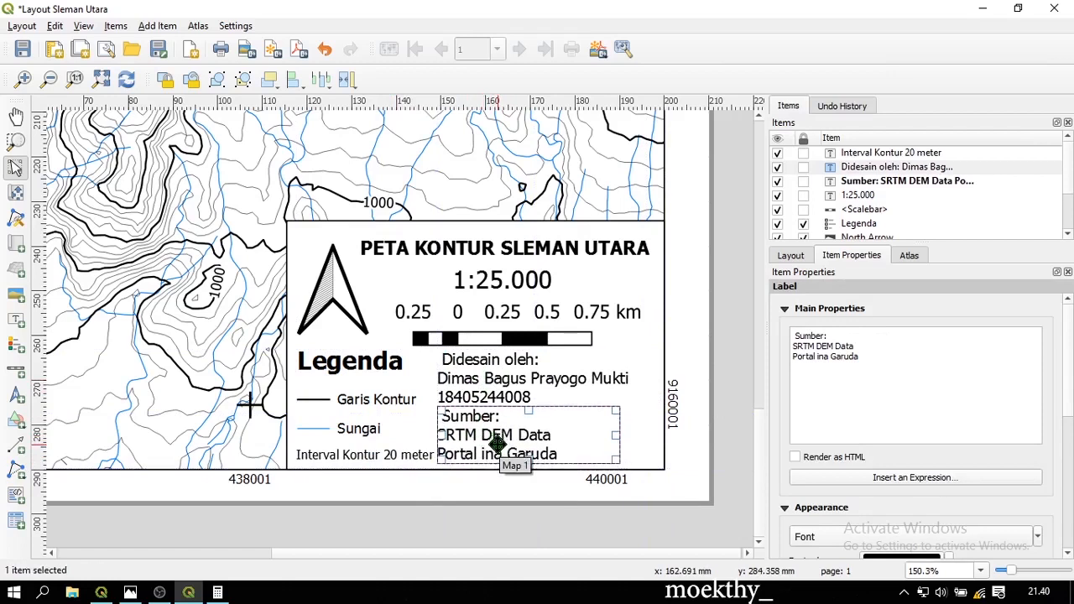
{"action": "key", "text": "Left"}
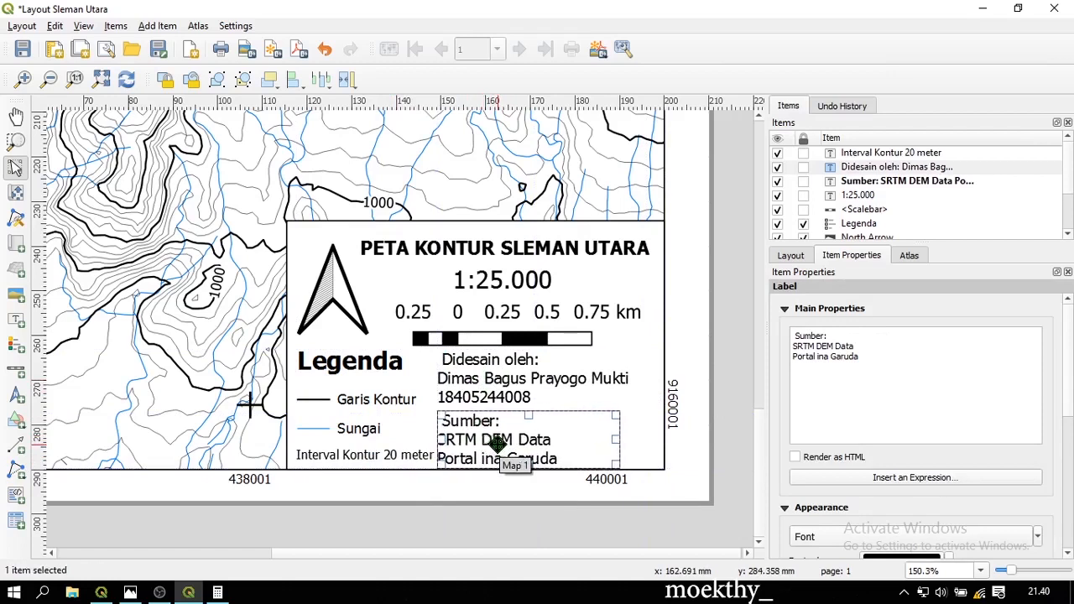
{"action": "key", "text": "Right"}
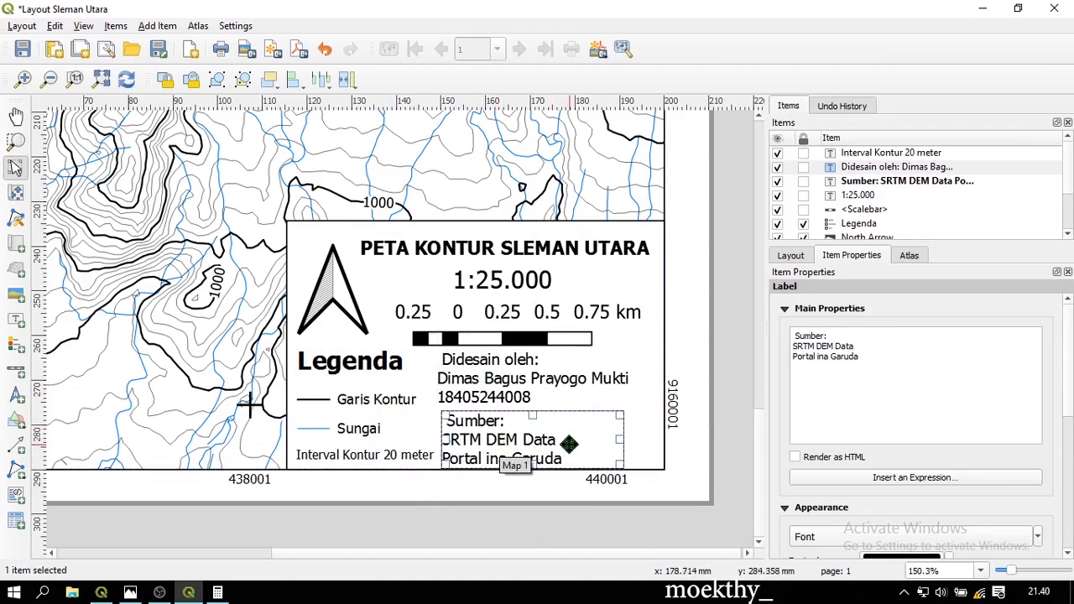
{"action": "left_click", "coordinate": [697, 410]}
{"action": "scroll", "coordinate": [545, 412], "scroll_direction": "down", "scroll_amount": 2}
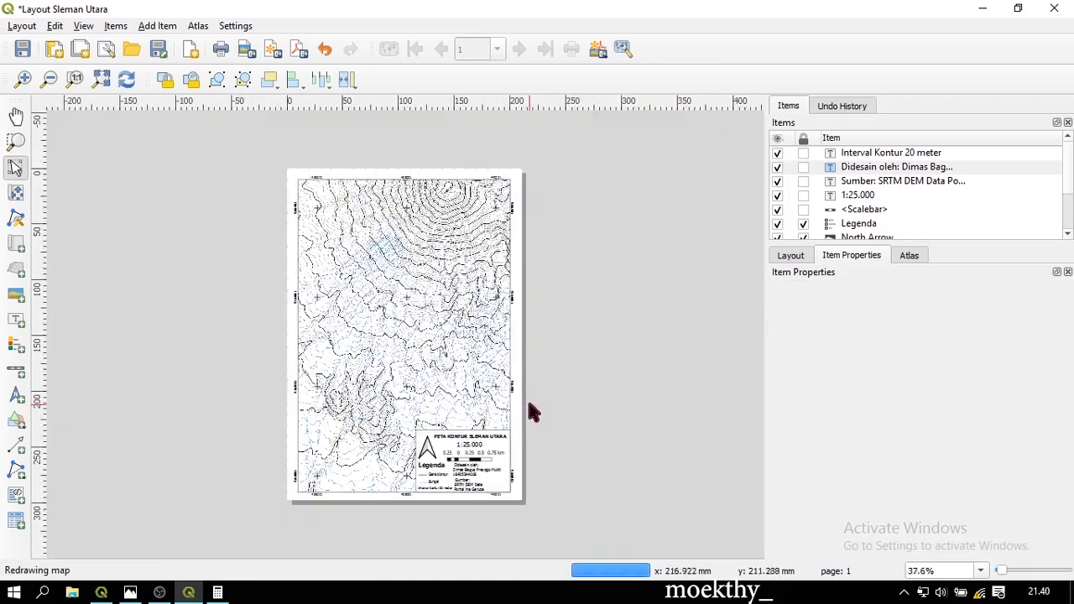
{"action": "scroll", "coordinate": [420, 377], "scroll_direction": "up", "scroll_amount": 1}
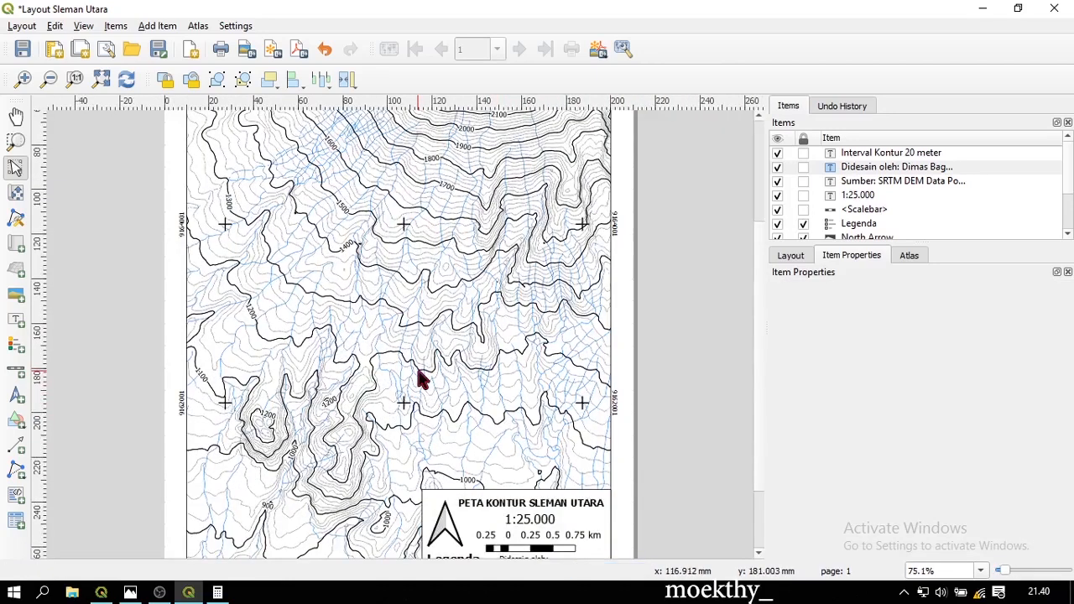
{"action": "scroll", "coordinate": [423, 379], "scroll_direction": "down", "scroll_amount": 1}
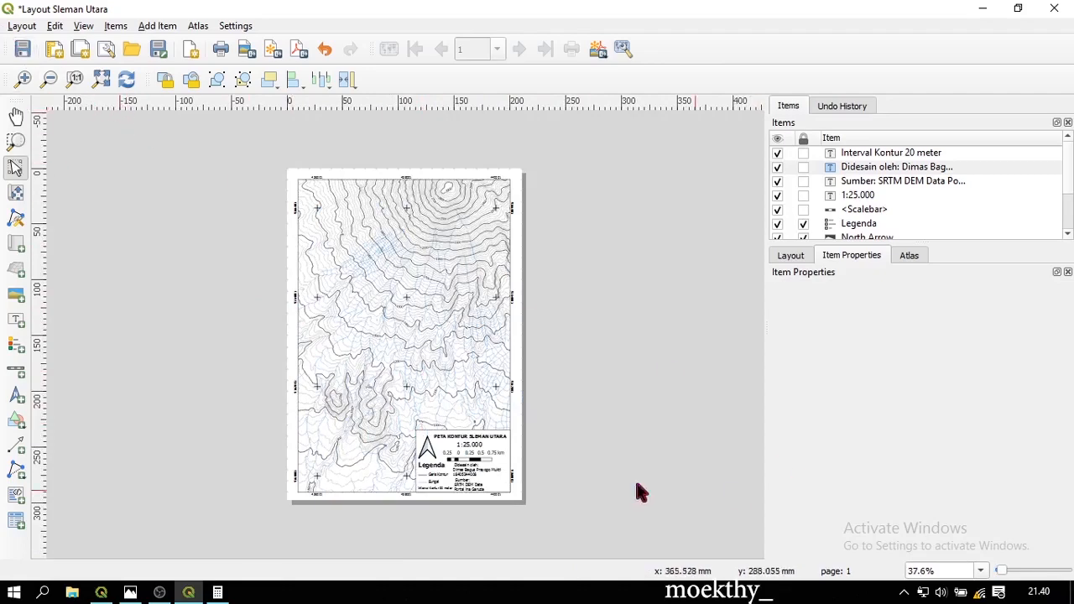
Save the layout as template 'Template Peta Kontur' in D:\Content\Peta Kontur
{"action": "left_click", "coordinate": [168, 55]}
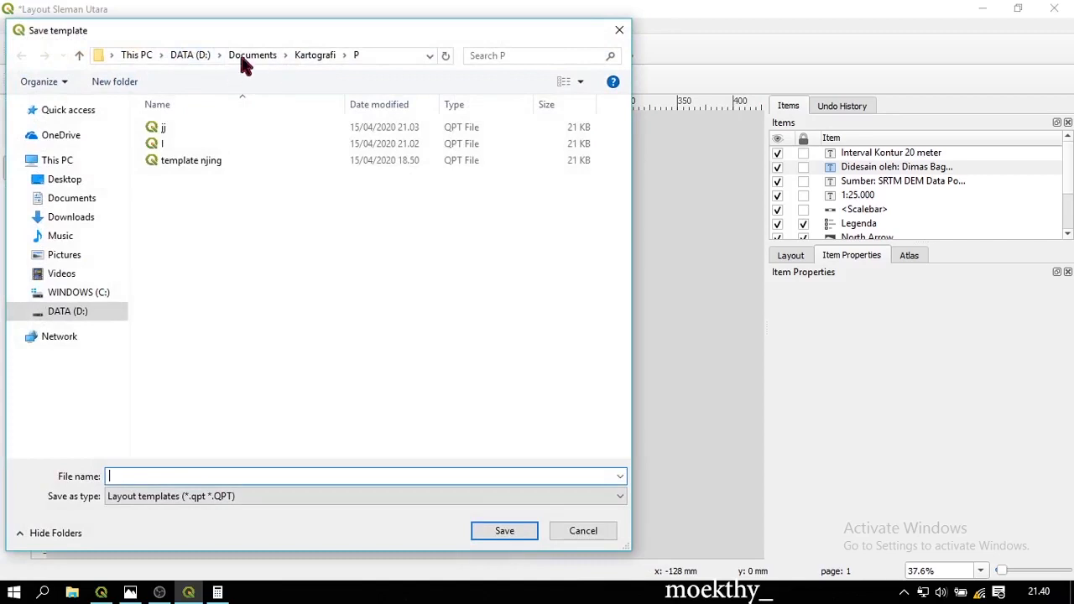
{"action": "left_click", "coordinate": [251, 56]}
{"action": "left_click", "coordinate": [192, 54]}
{"action": "left_click", "coordinate": [284, 160]}
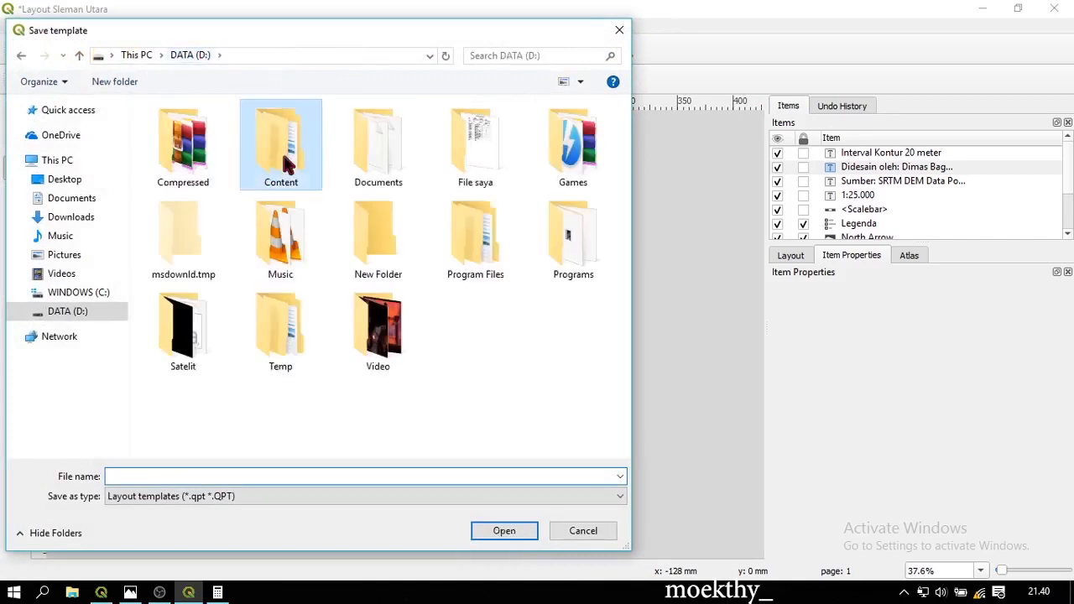
{"action": "double_click", "coordinate": [283, 160]}
{"action": "double_click", "coordinate": [243, 209]}
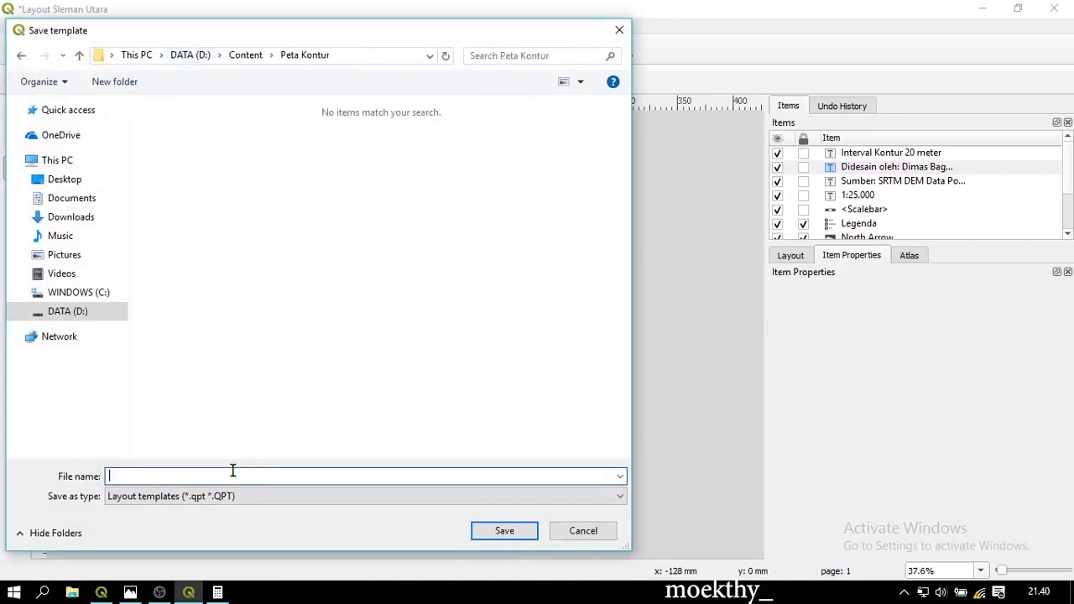
{"action": "type", "text": "Temlate"}
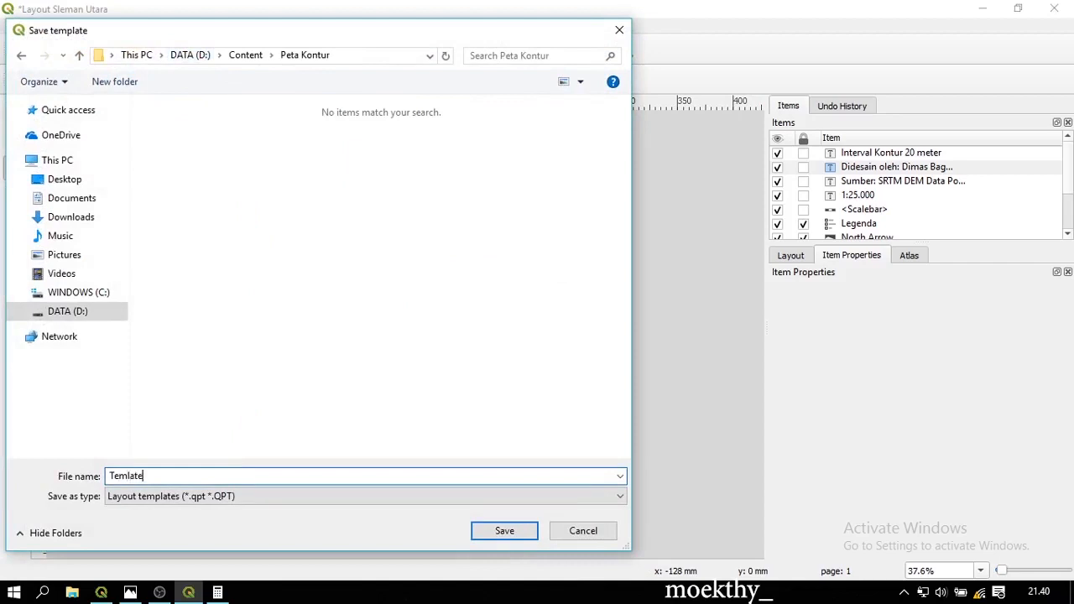
{"action": "key", "text": "BackSpace"}
{"action": "key", "text": "BackSpace"}
{"action": "key", "text": "BackSpace"}
{"action": "key", "text": "BackSpace"}
{"action": "type", "text": "plate Peta Kontur"}
{"action": "key", "text": "Return"}
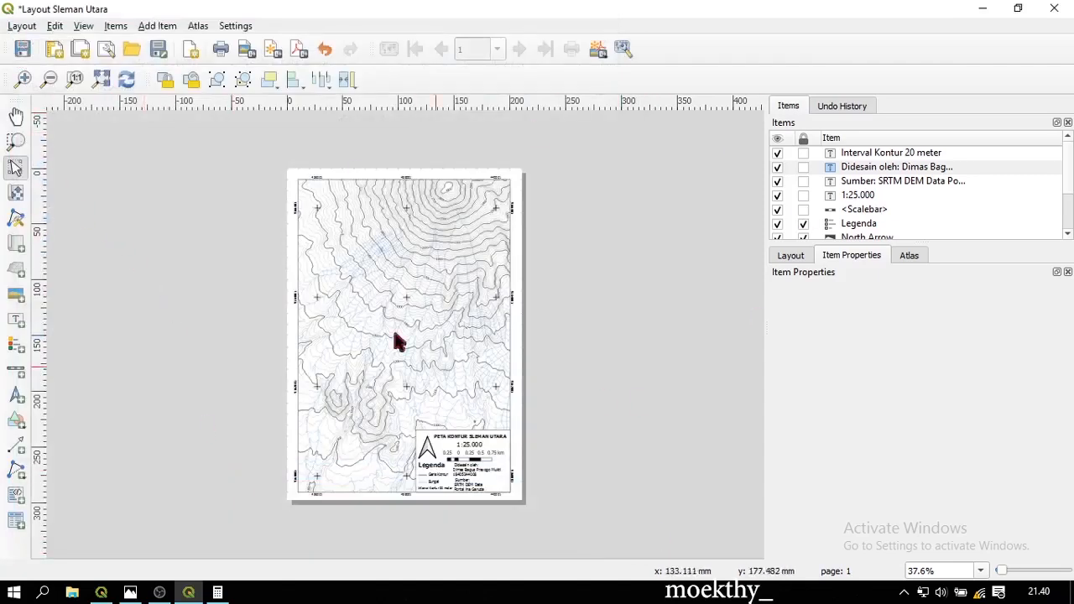
Export the layout as Layout Sleman Utara.pdf with default PDF options, then open its folder
{"action": "left_click", "coordinate": [22, 27]}
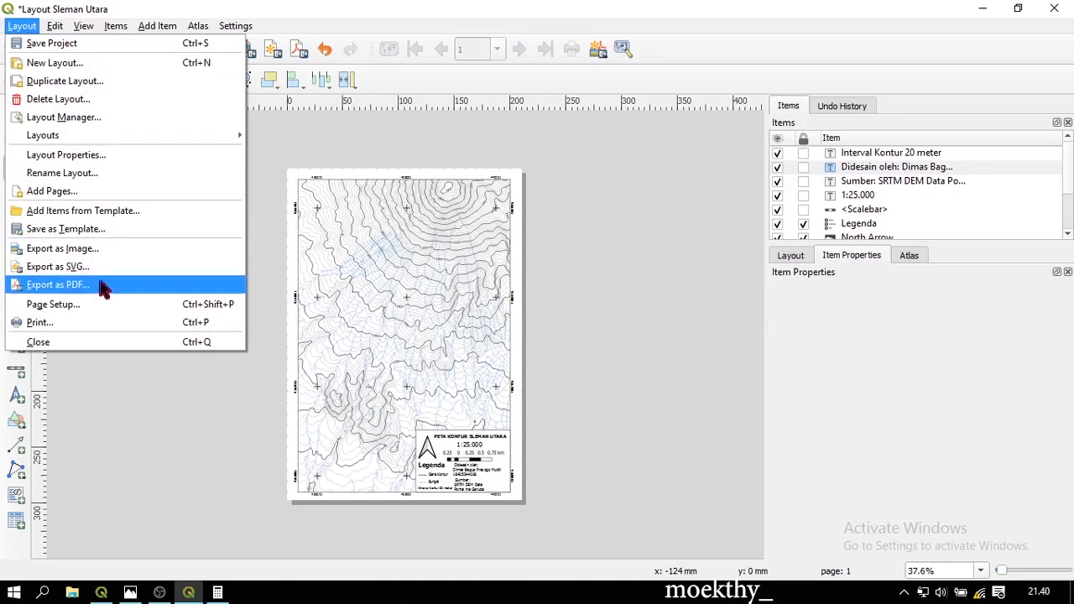
{"action": "left_click", "coordinate": [59, 285]}
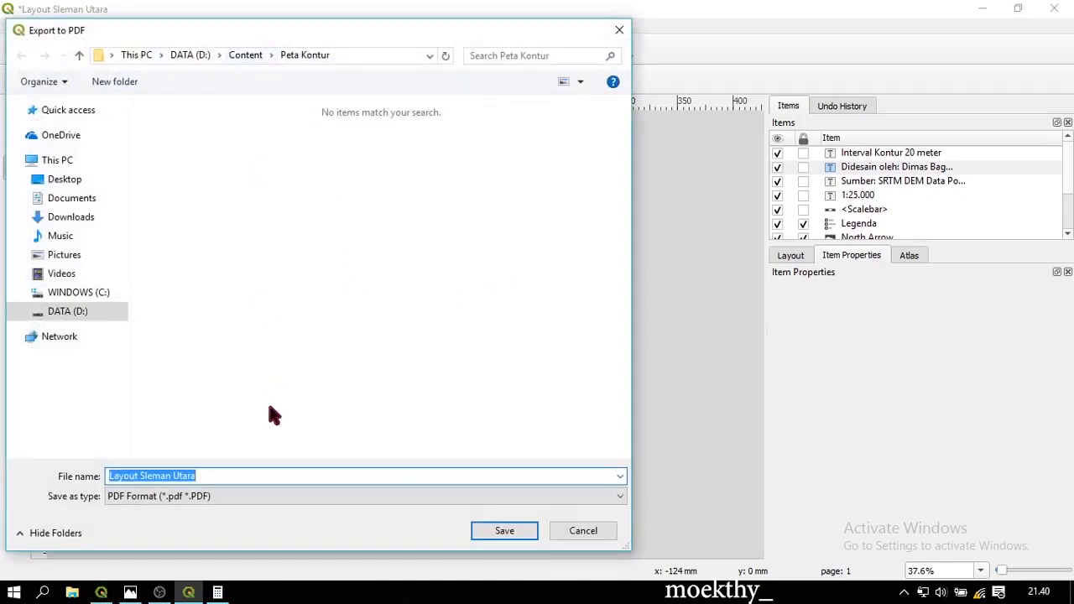
{"action": "left_click", "coordinate": [506, 533]}
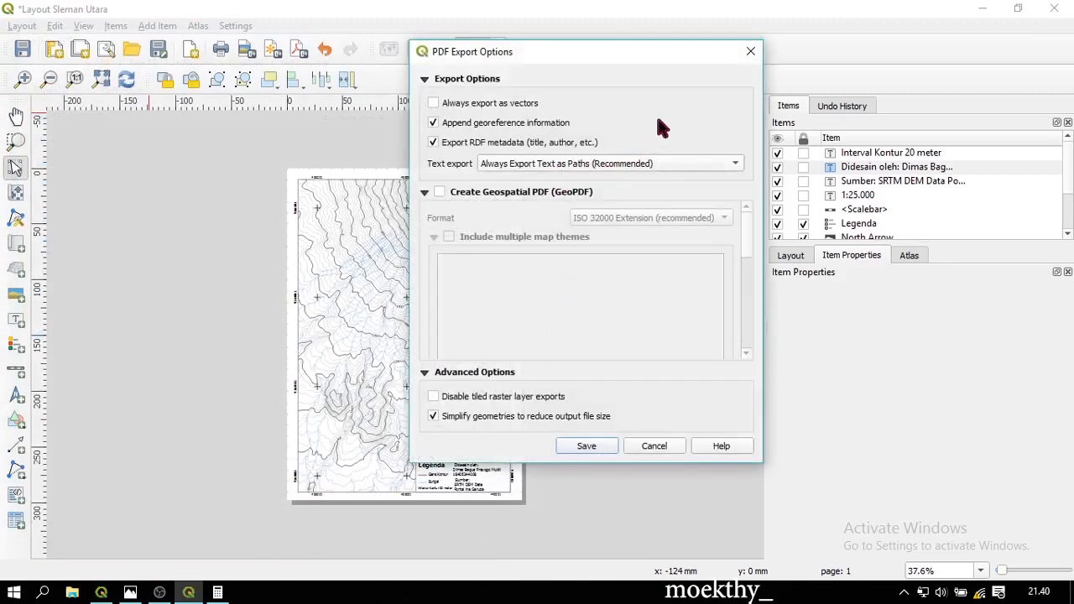
{"action": "left_click", "coordinate": [605, 437]}
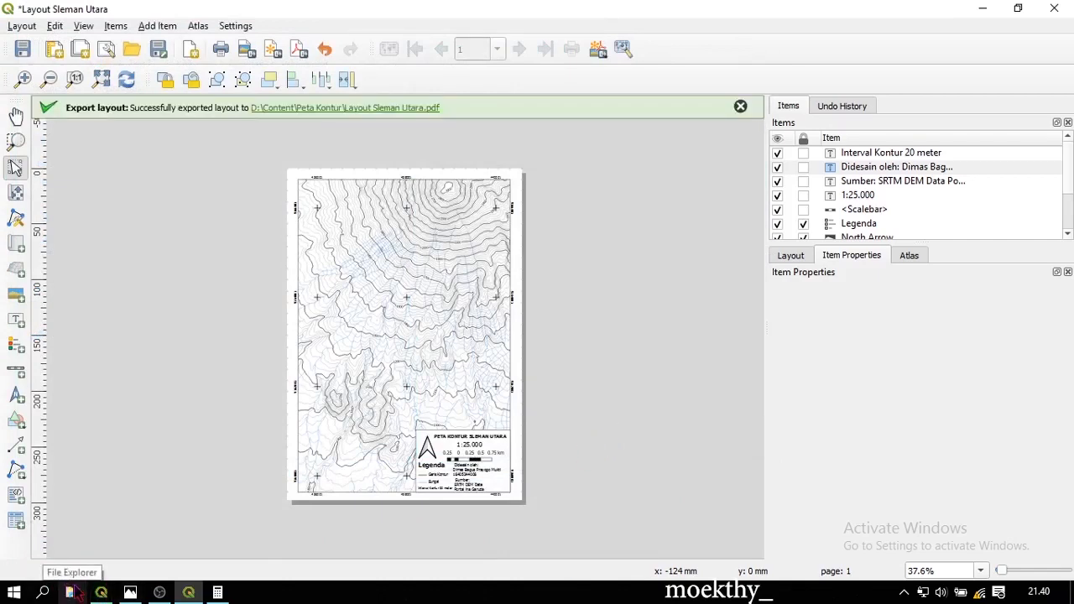
{"action": "left_click", "coordinate": [417, 108]}
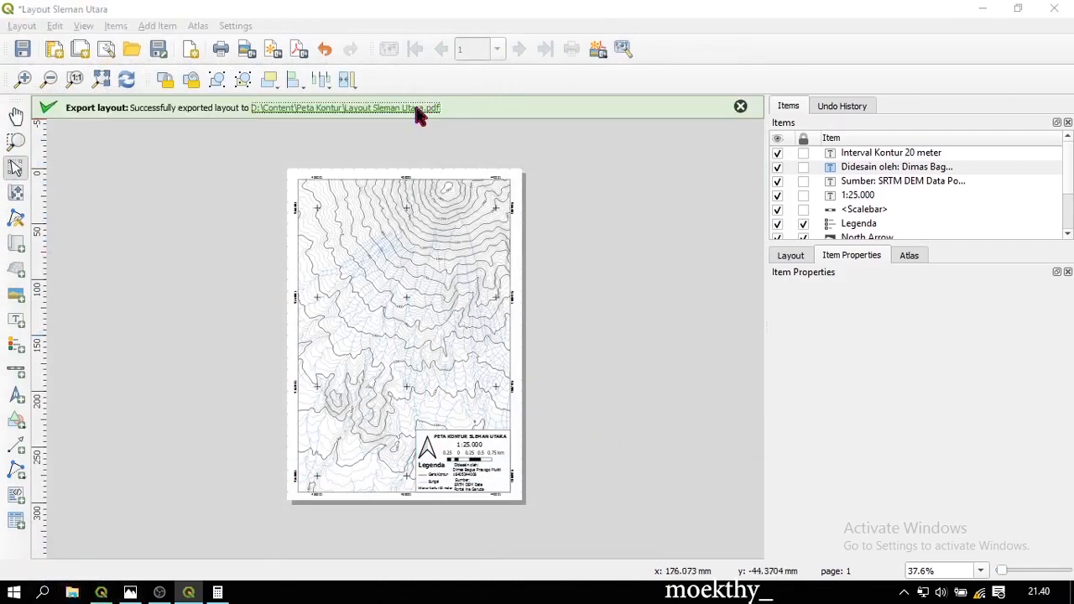
Open Layout Sleman Utara.pdf in Chrome and scroll through it to check the map and legend
{"action": "double_click", "coordinate": [749, 224]}
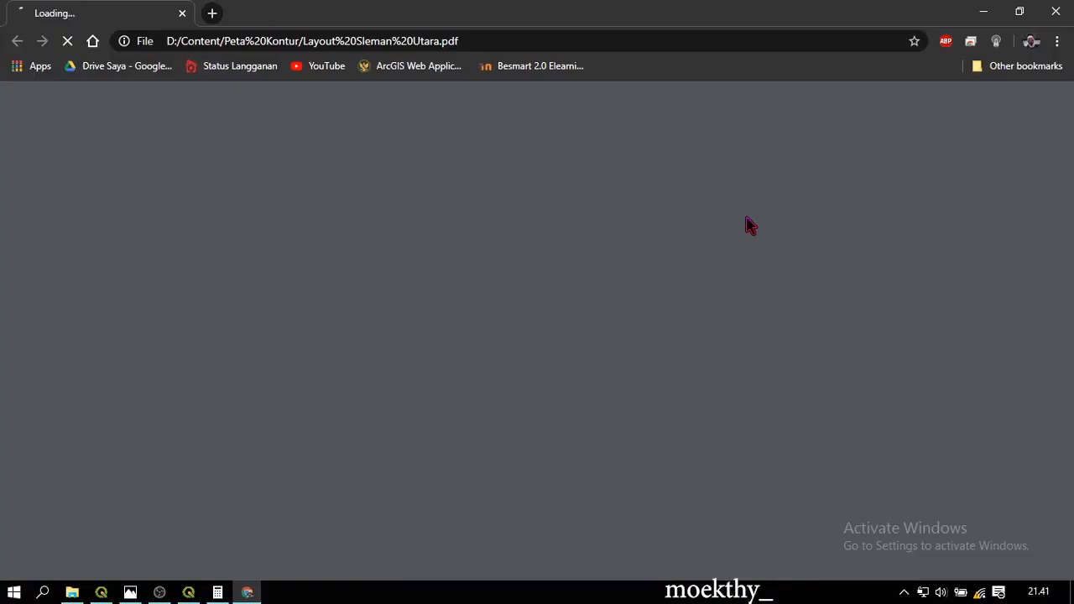
{"action": "scroll", "coordinate": [655, 244], "scroll_direction": "down", "scroll_amount": 5}
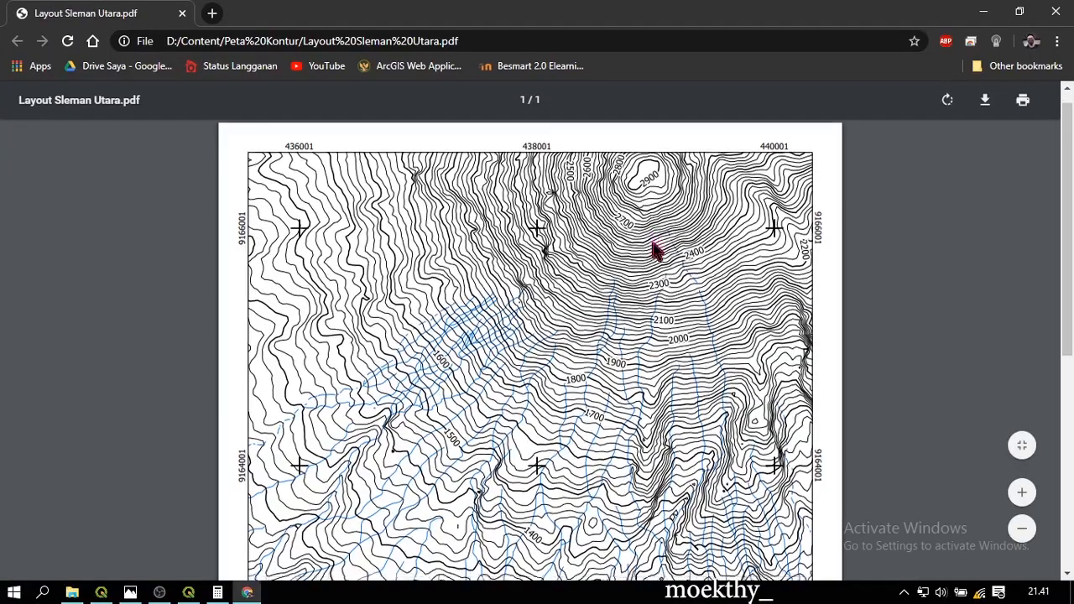
{"action": "scroll", "coordinate": [666, 235], "scroll_direction": "down", "scroll_amount": 5}
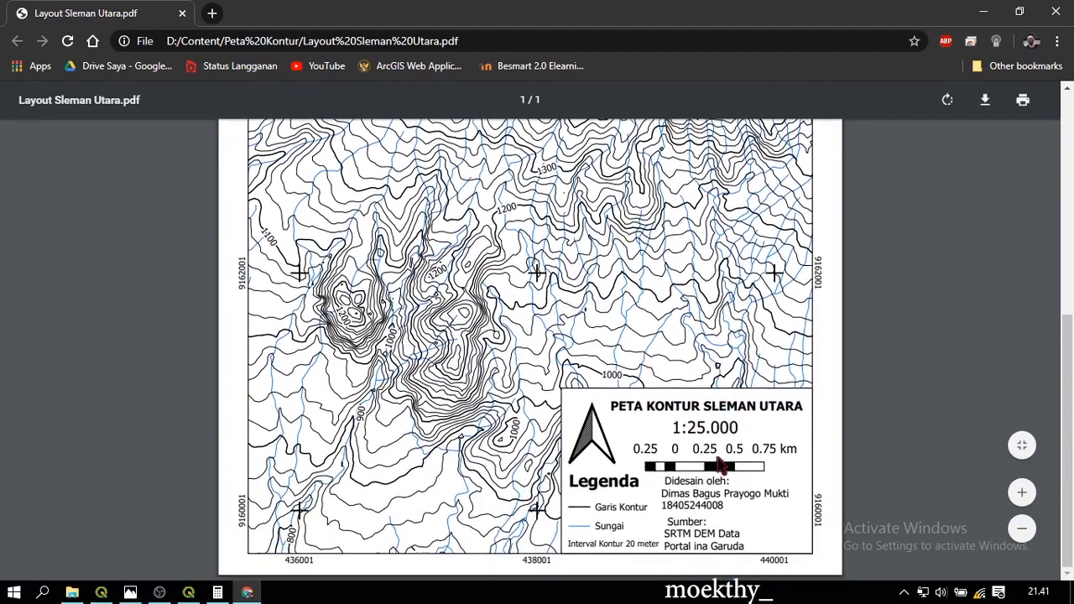
{"action": "left_click_drag", "start_coordinate": [590, 513], "coordinate": [391, 450]}
{"action": "left_click", "coordinate": [390, 450]}
{"action": "scroll", "coordinate": [448, 407], "scroll_direction": "up", "scroll_amount": 5}
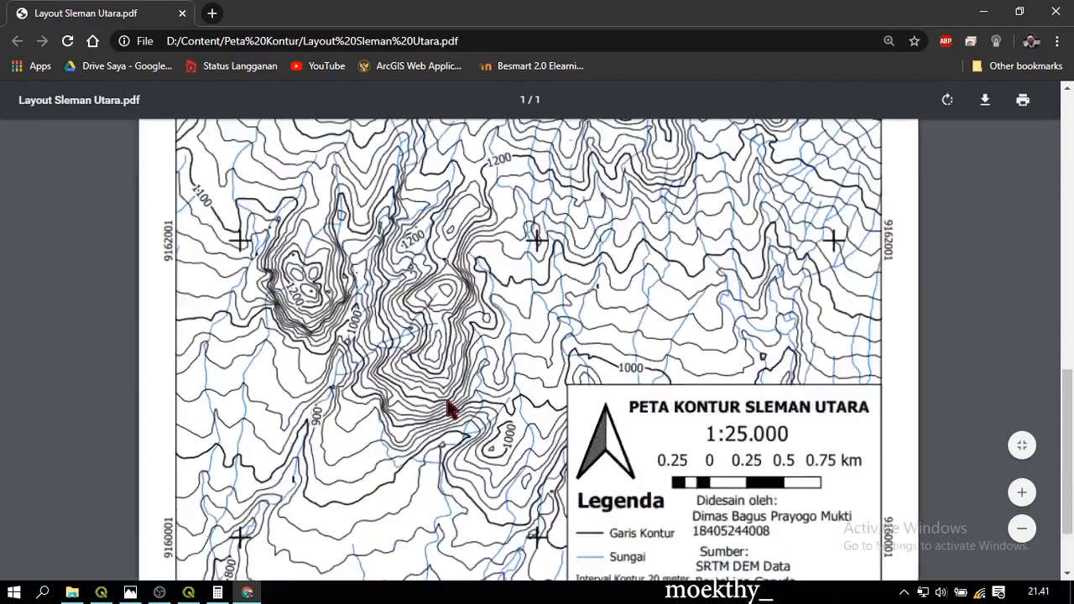
{"action": "scroll", "coordinate": [466, 367], "scroll_direction": "down", "scroll_amount": 4}
{"action": "scroll", "coordinate": [466, 367], "scroll_direction": "down", "scroll_amount": 4}
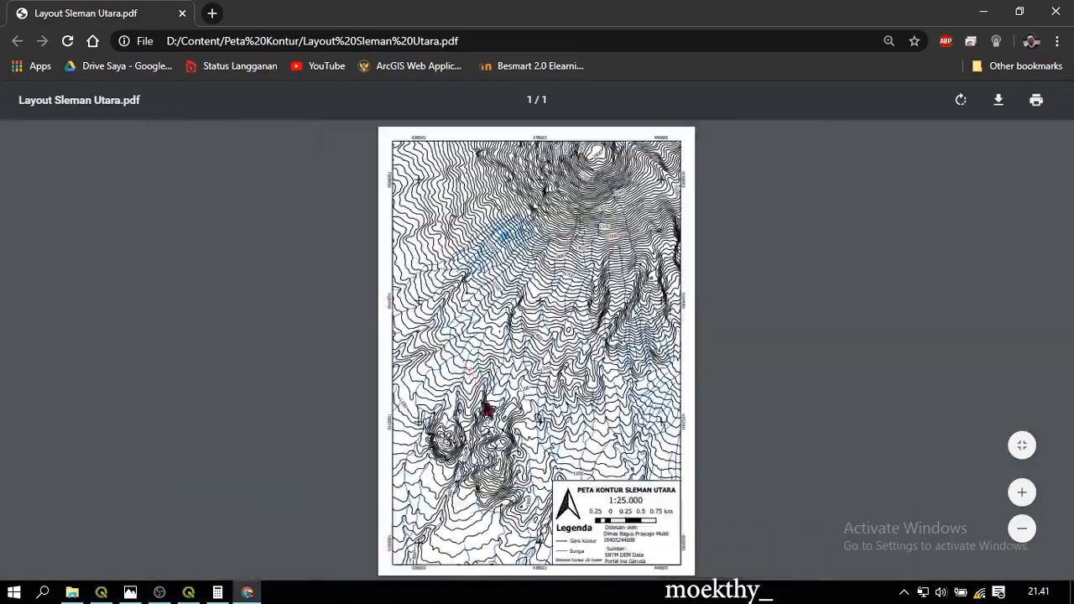
{"action": "scroll", "coordinate": [556, 504], "scroll_direction": "up", "scroll_amount": 4}
{"action": "scroll", "coordinate": [595, 379], "scroll_direction": "up", "scroll_amount": 3}
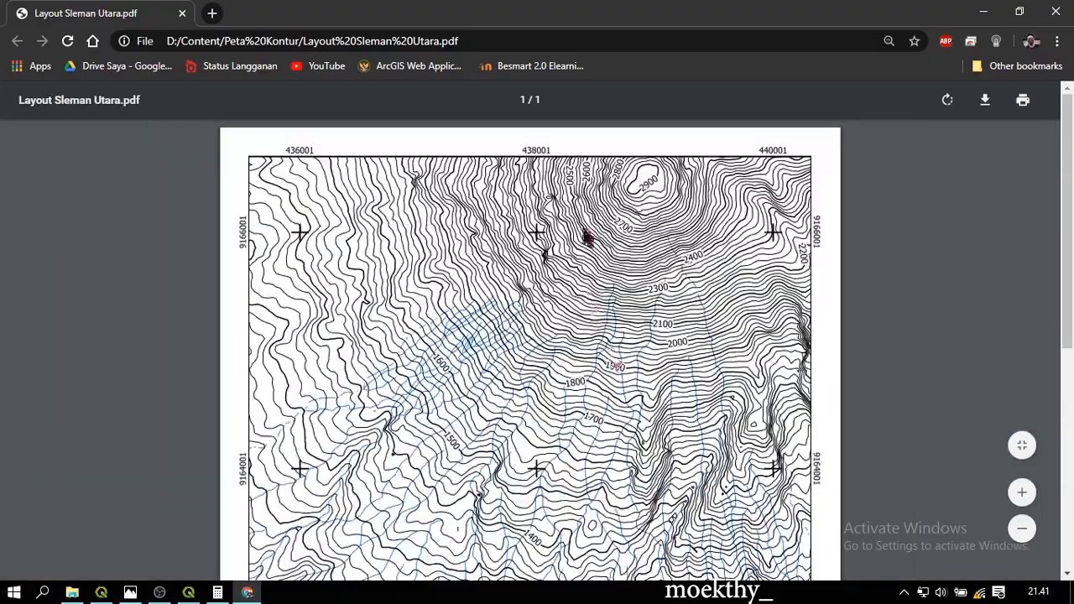
{"action": "scroll", "coordinate": [591, 239], "scroll_direction": "up", "scroll_amount": 3}
{"action": "scroll", "coordinate": [625, 260], "scroll_direction": "up", "scroll_amount": 2}
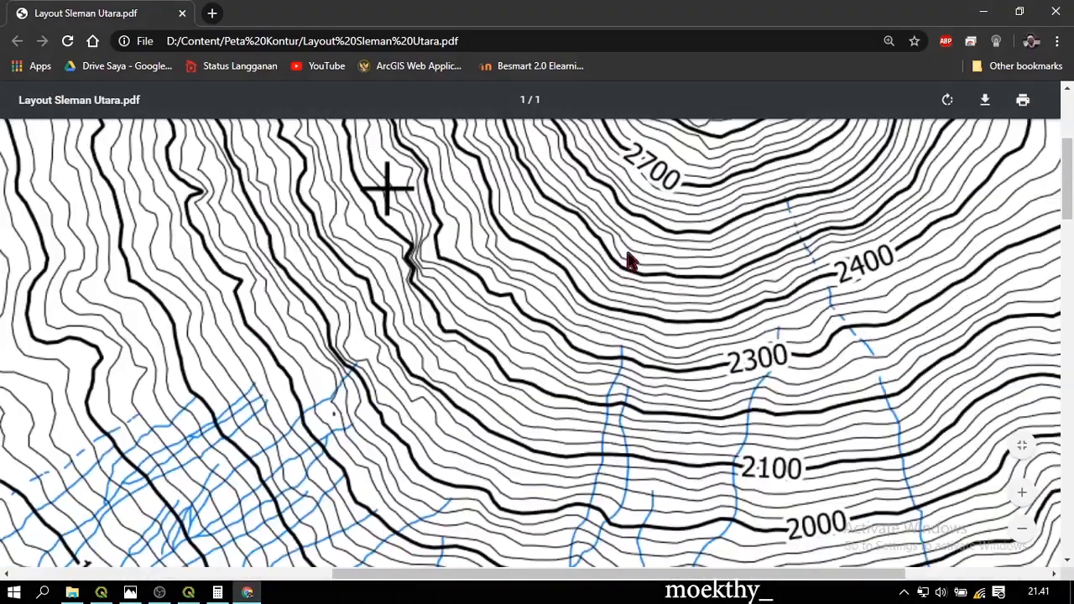
{"action": "scroll", "coordinate": [574, 279], "scroll_direction": "down", "scroll_amount": 5}
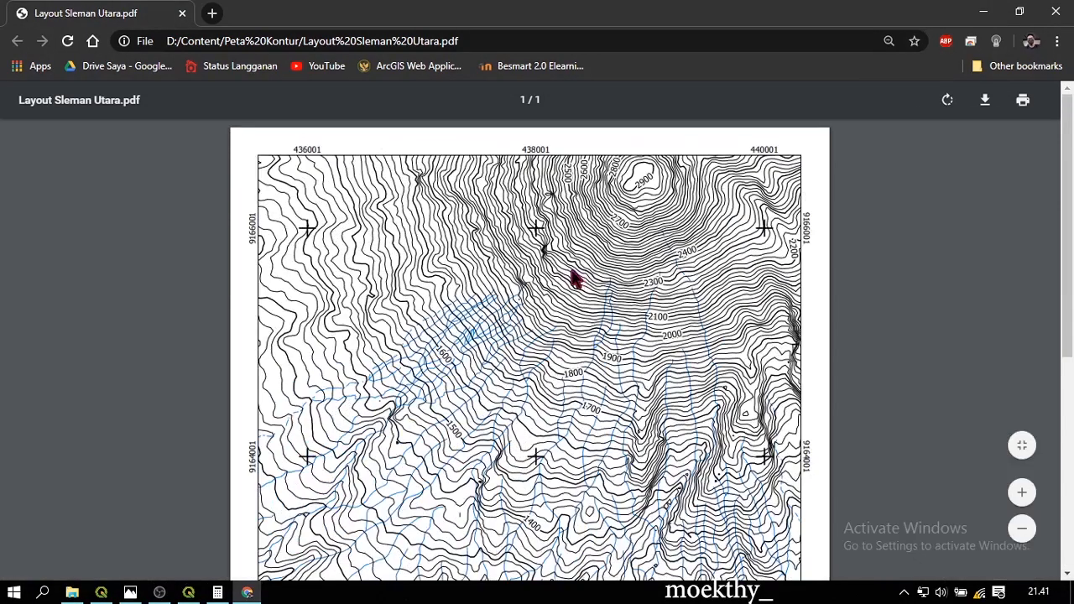
{"action": "scroll", "coordinate": [575, 279], "scroll_direction": "down", "scroll_amount": 5}
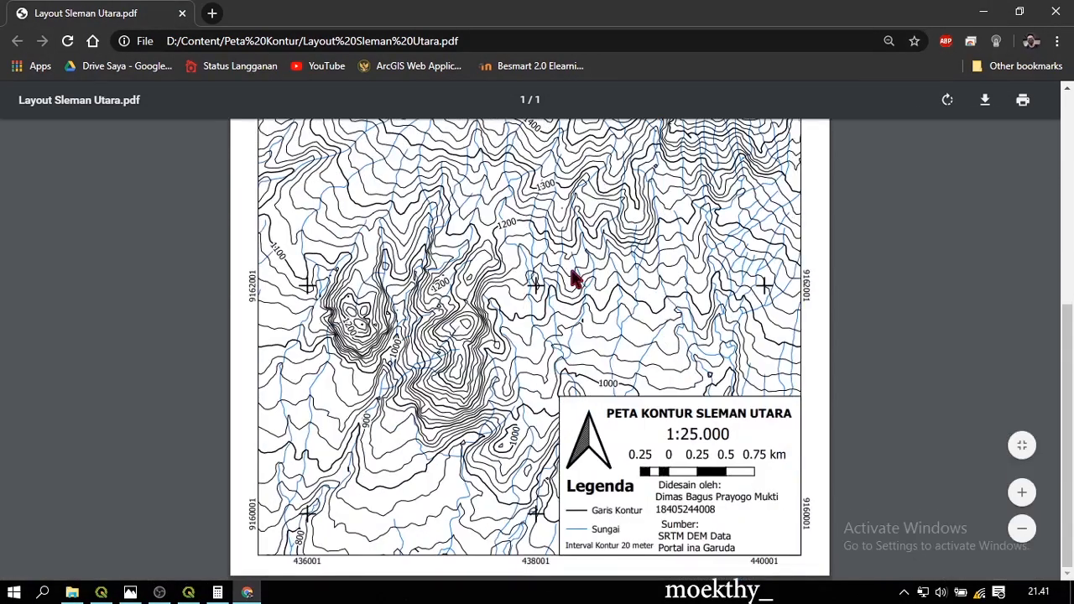